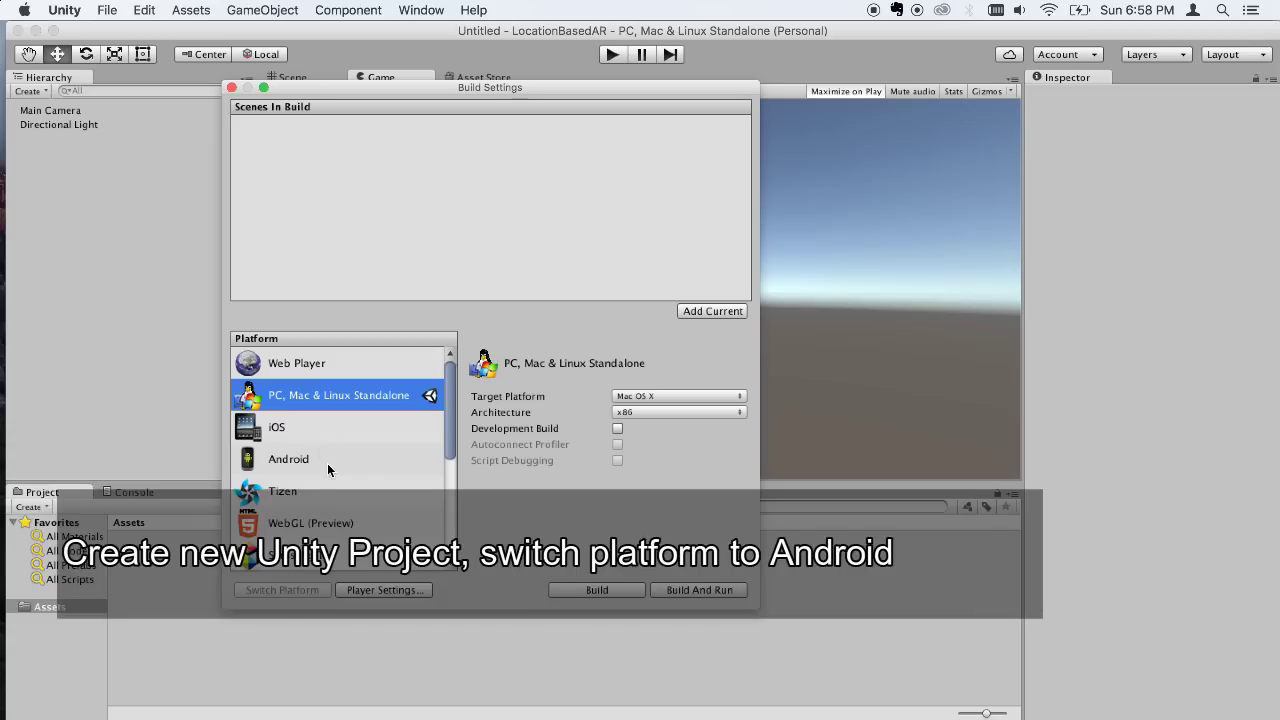
Switch the LocationBasedAR project's platform to Android in Build Settings, then close the window.
left_click(330, 464)
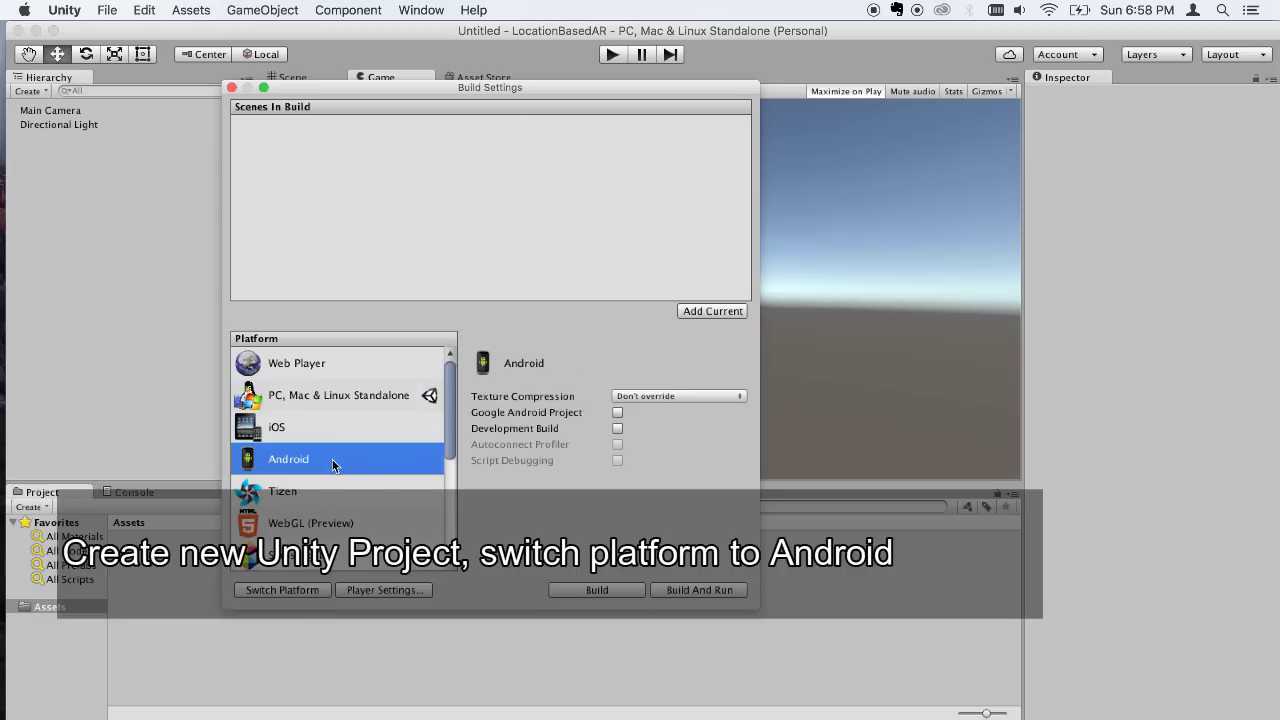
left_click(312, 589)
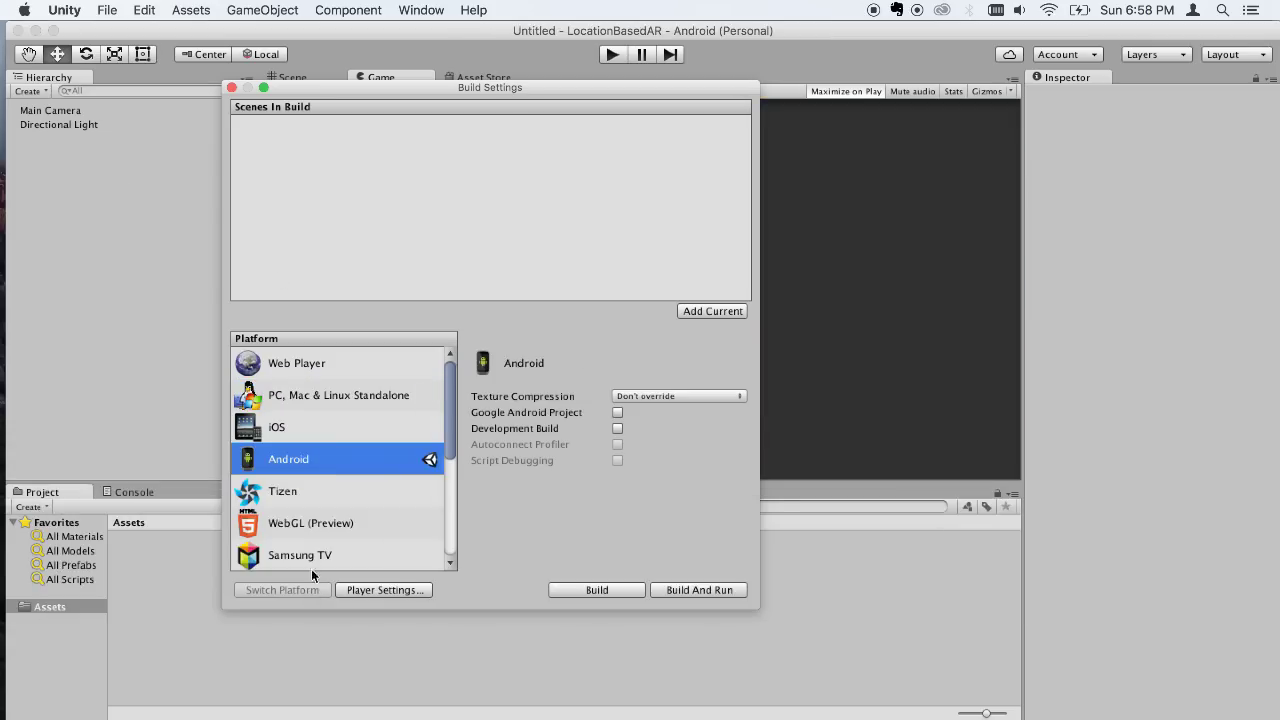
left_click(232, 88)
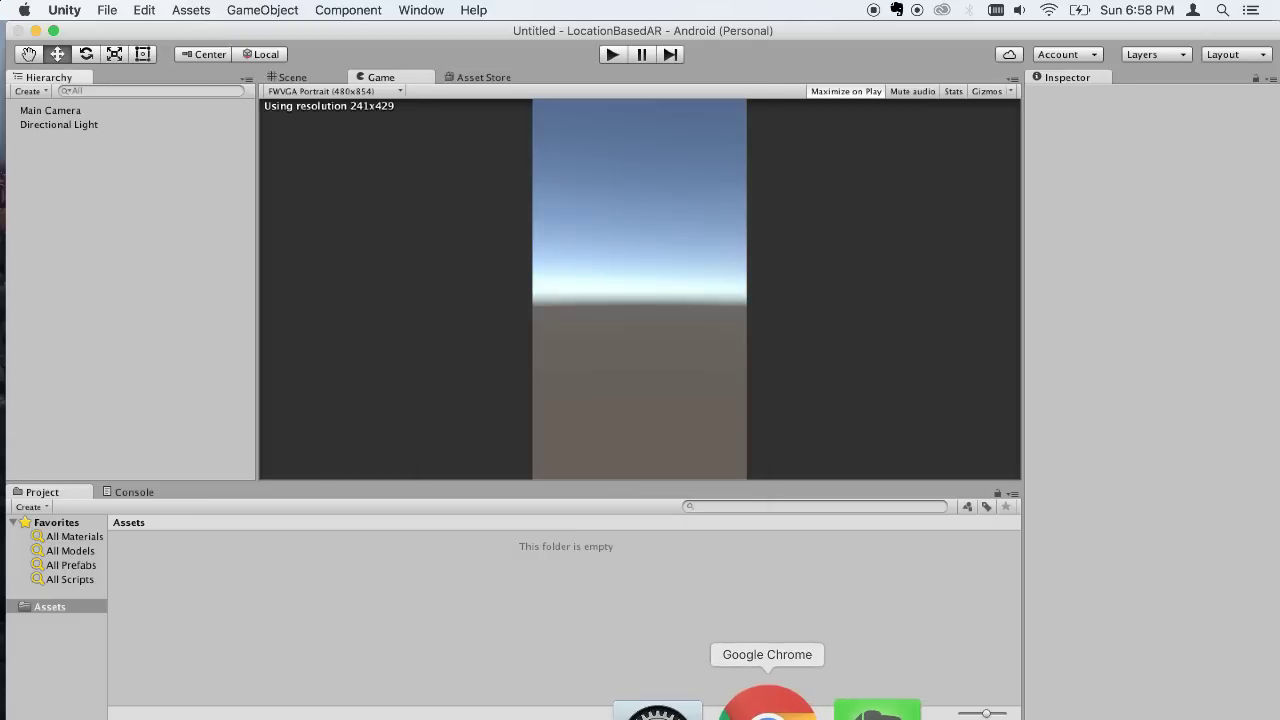
left_click(767, 705)
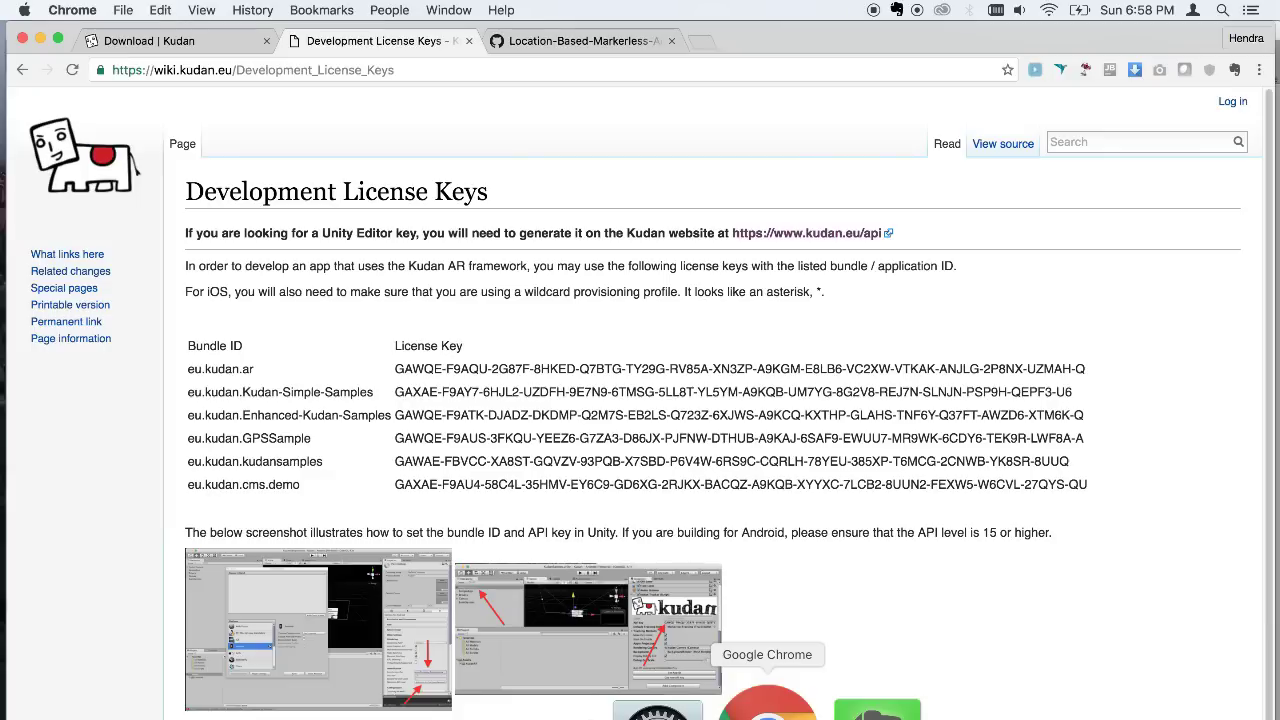
left_click(198, 42)
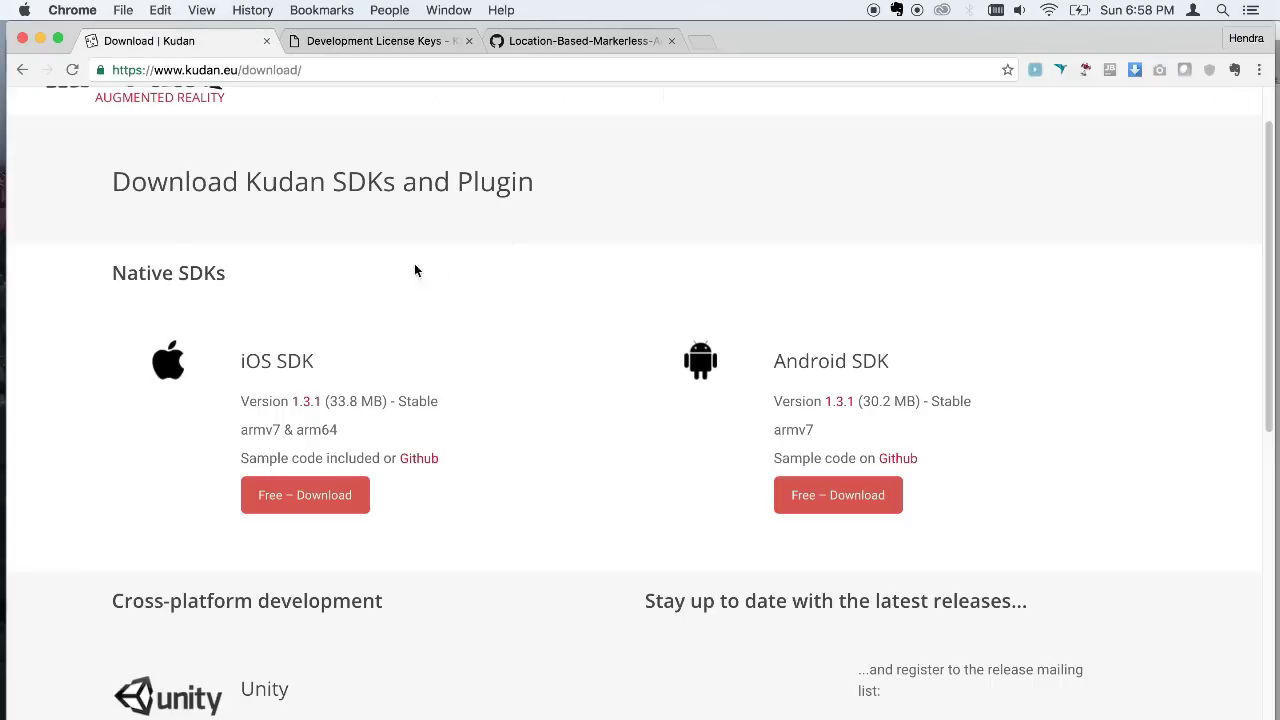
scroll(527, 360, "down", 1)
scroll(526, 362, "down", 3)
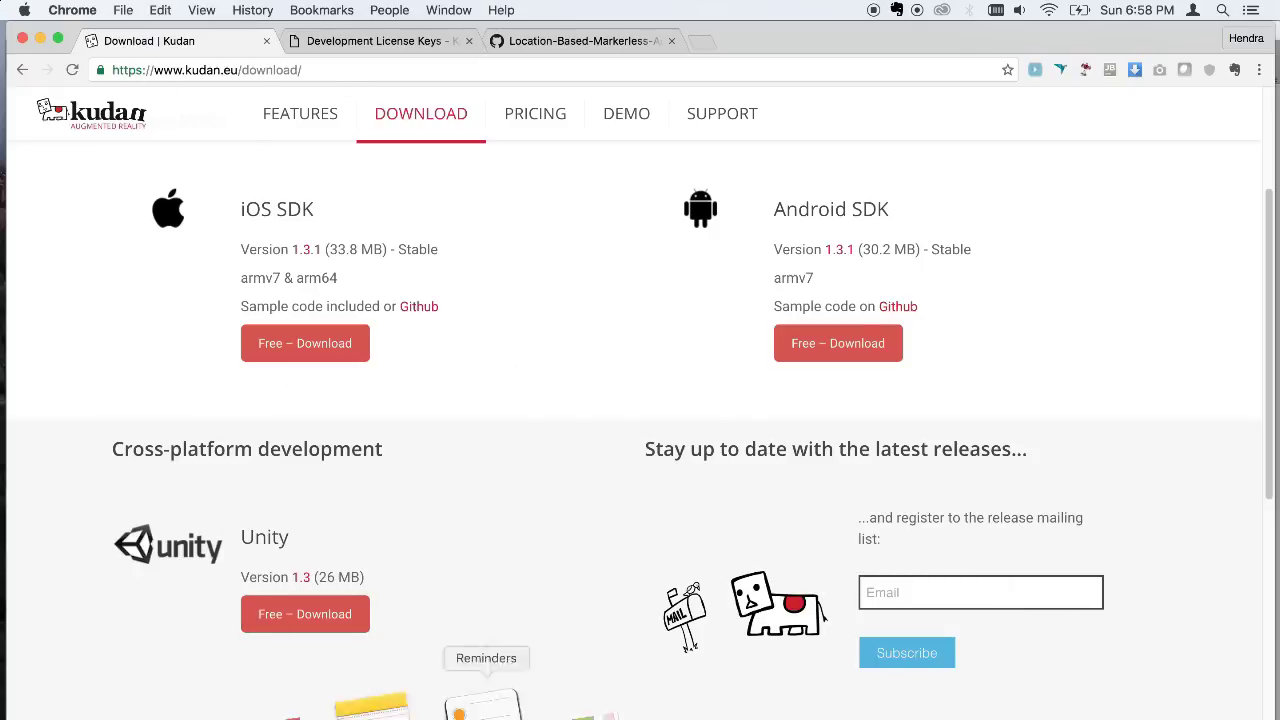
left_click(223, 712)
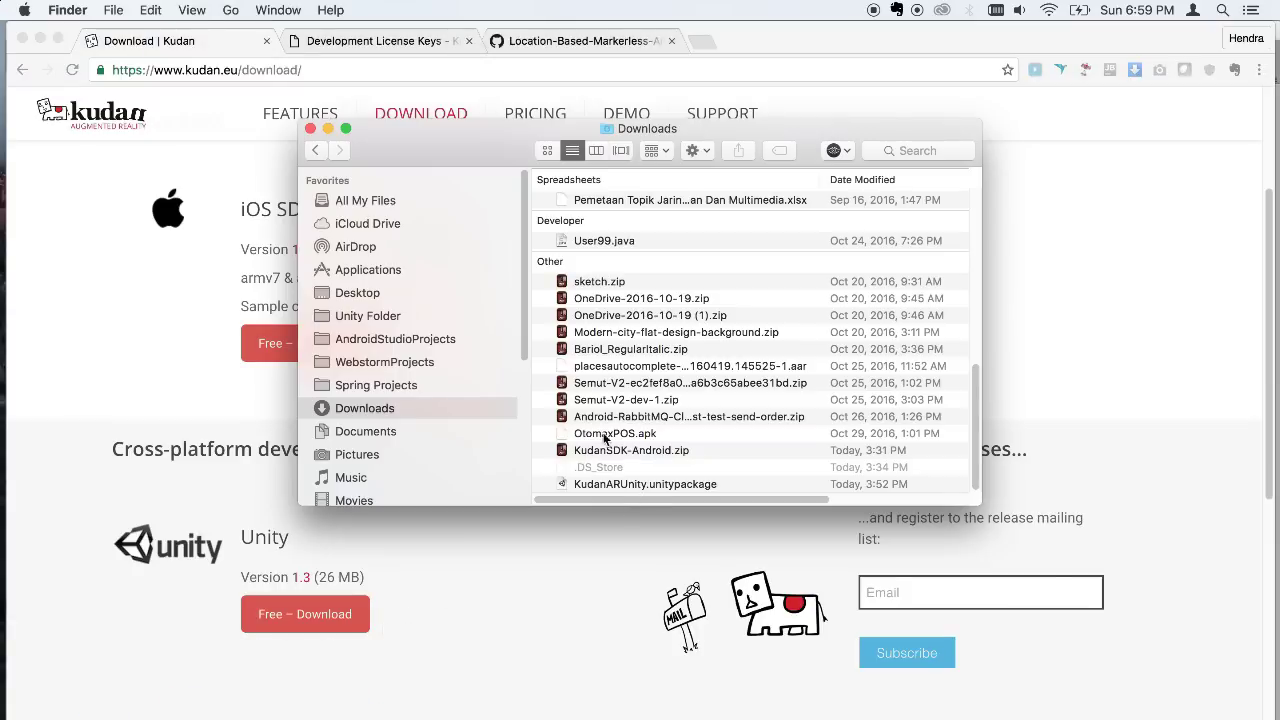
left_click(648, 484)
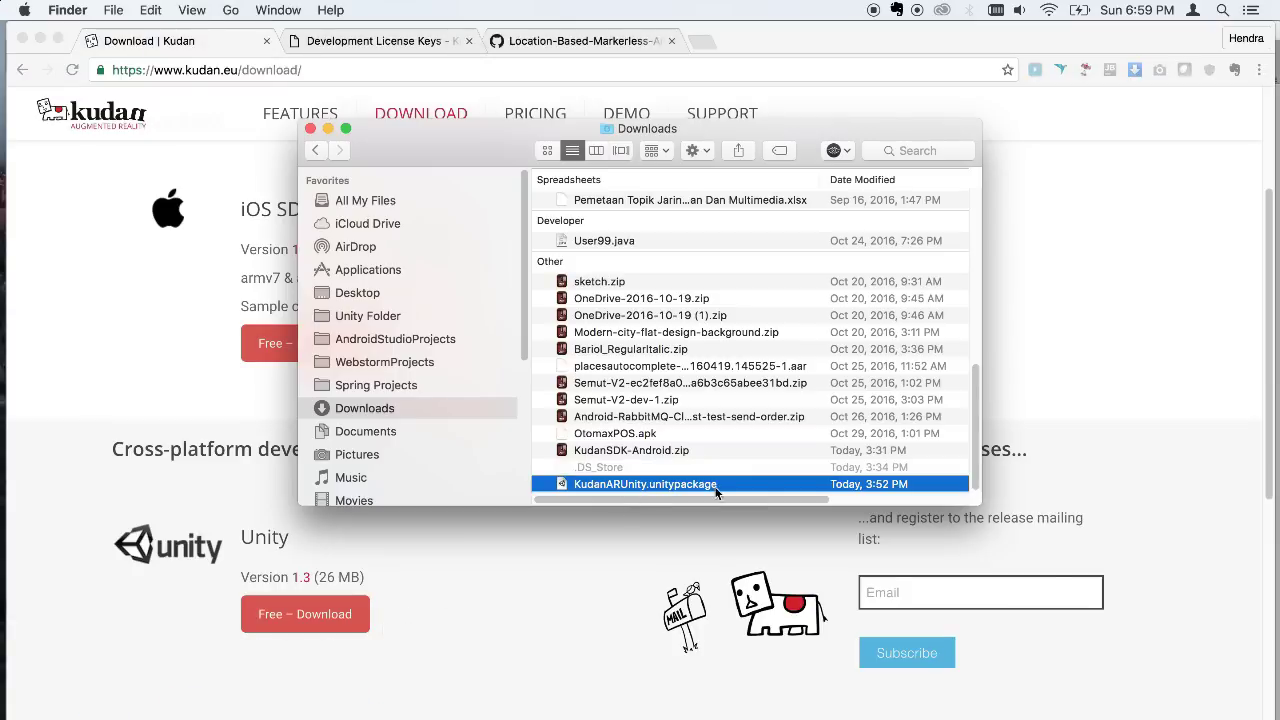
left_click(599, 636)
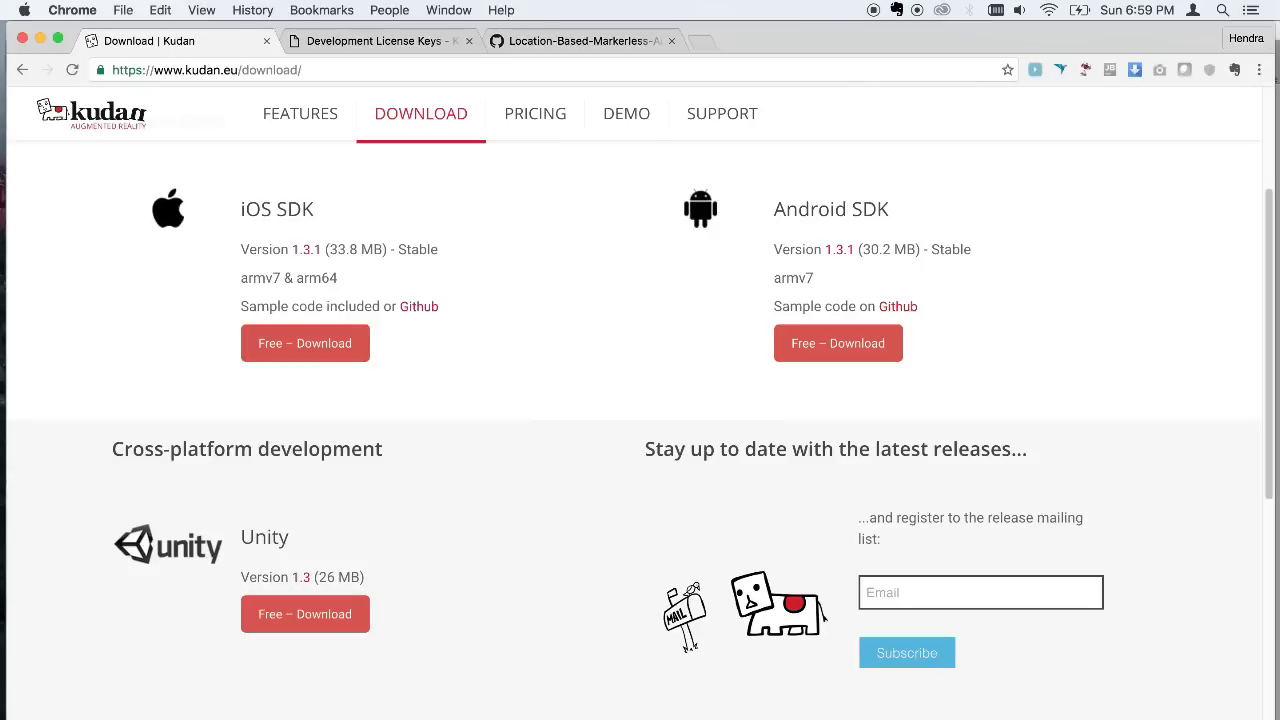
Import every file from KudanARUnity.unitypackage in Downloads as a custom package.
left_click(872, 702)
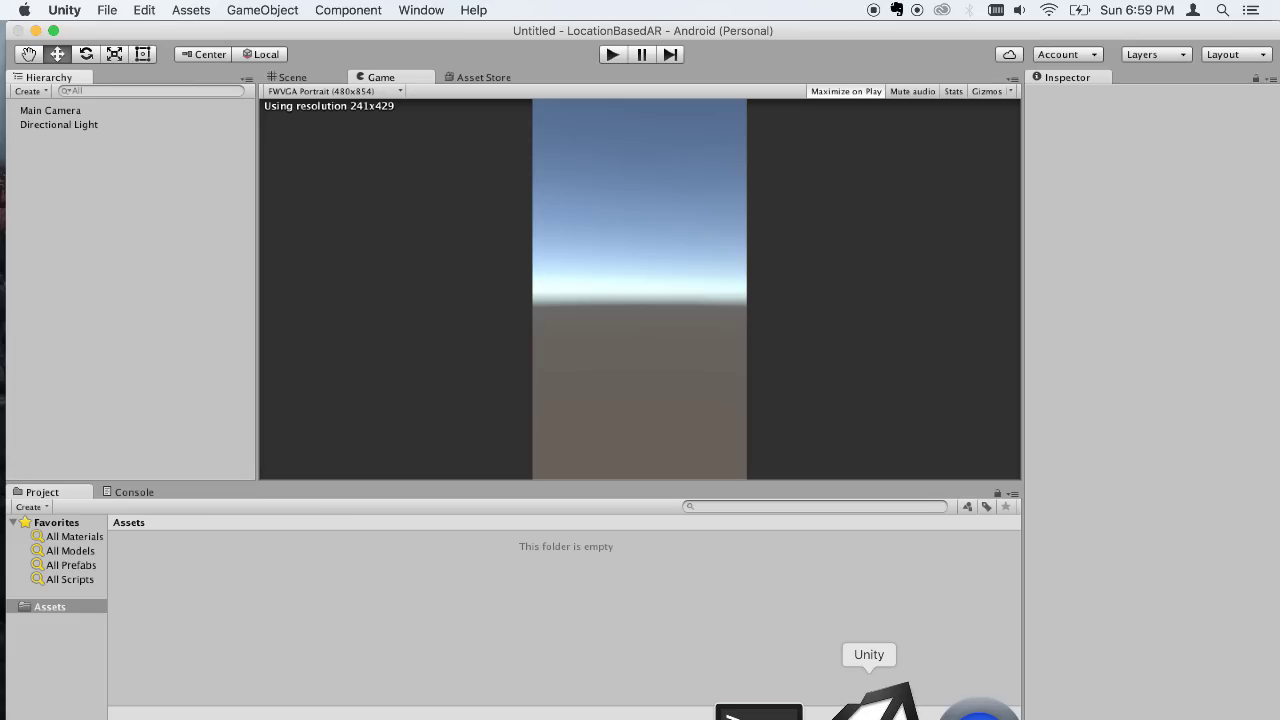
left_click(182, 10)
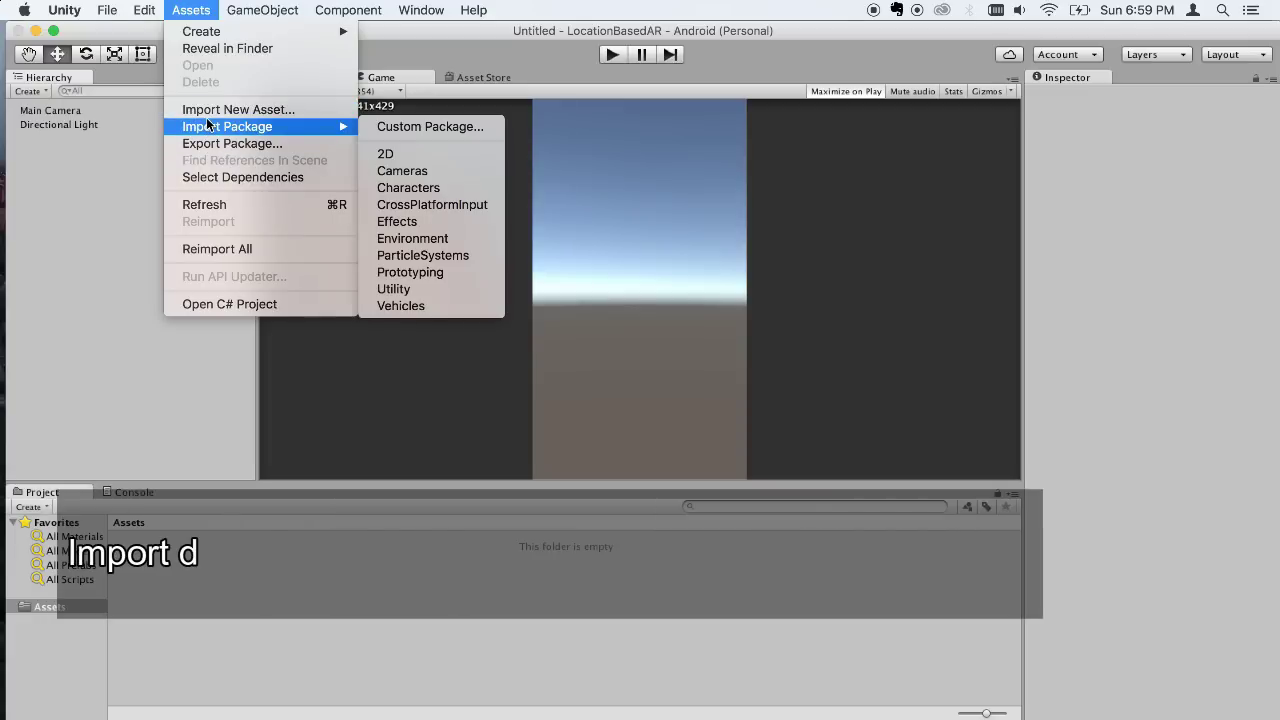
left_click(400, 126)
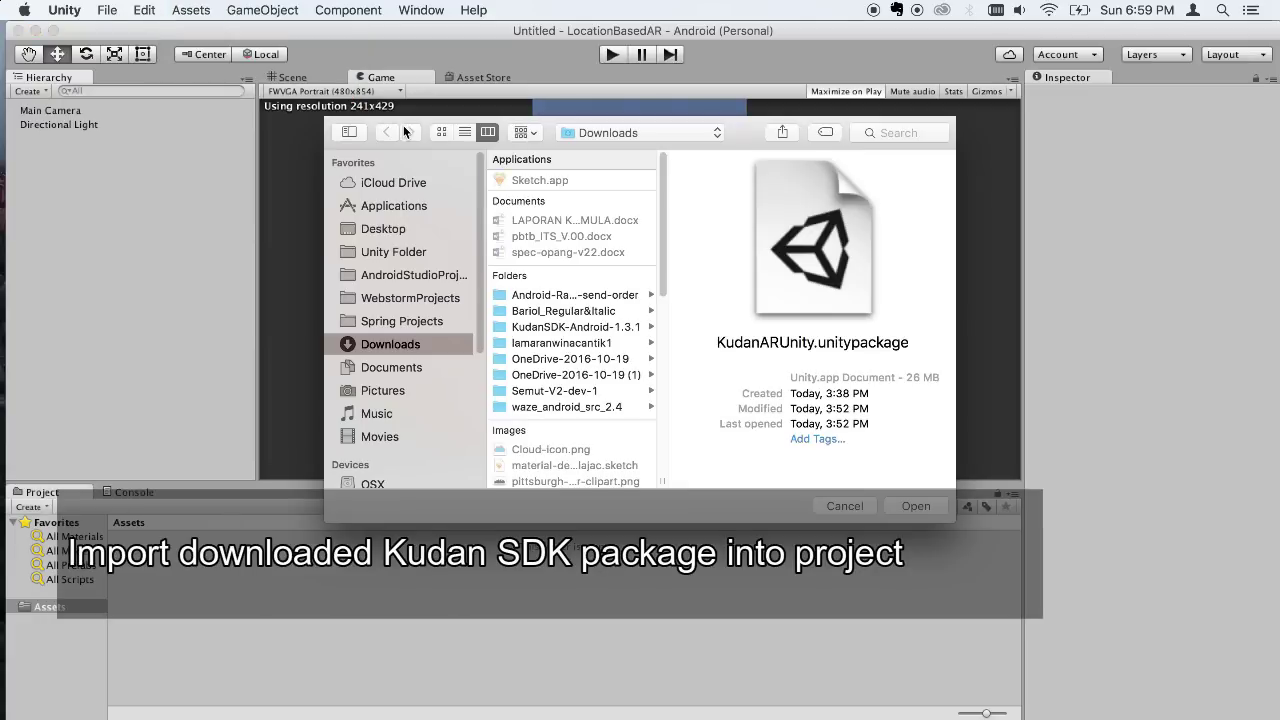
scroll(567, 342, "down", 10)
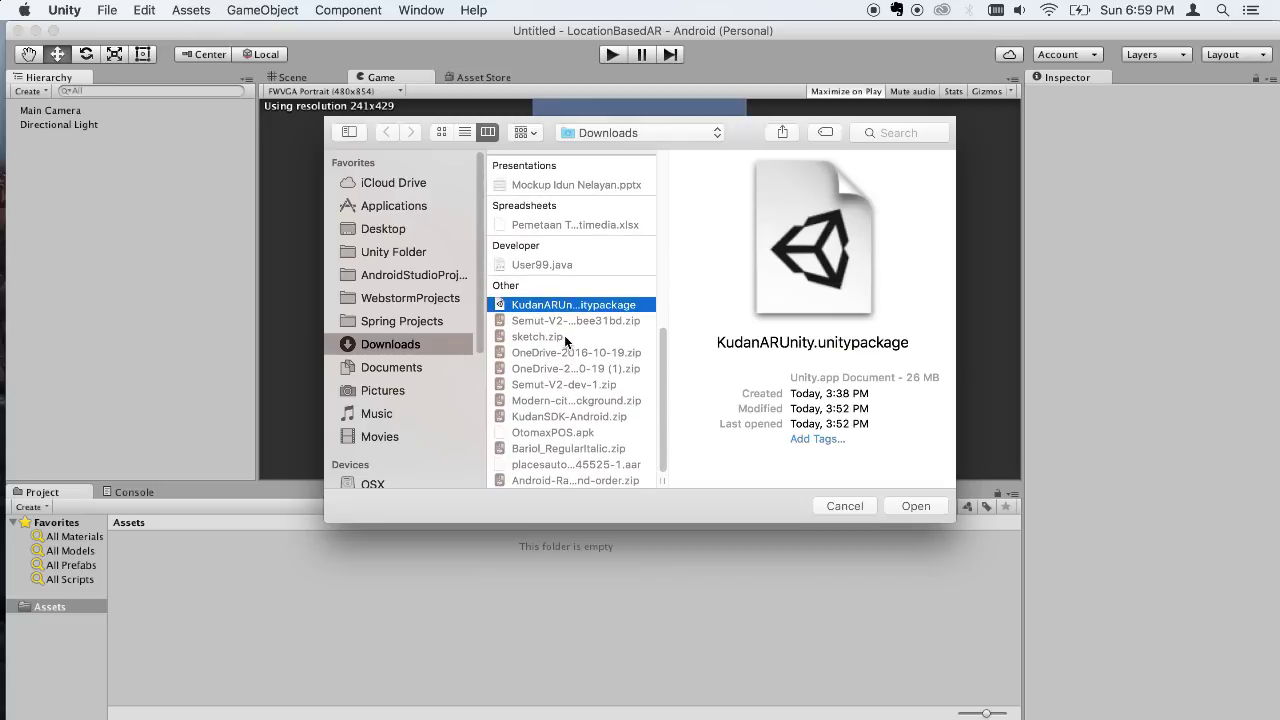
left_click(910, 509)
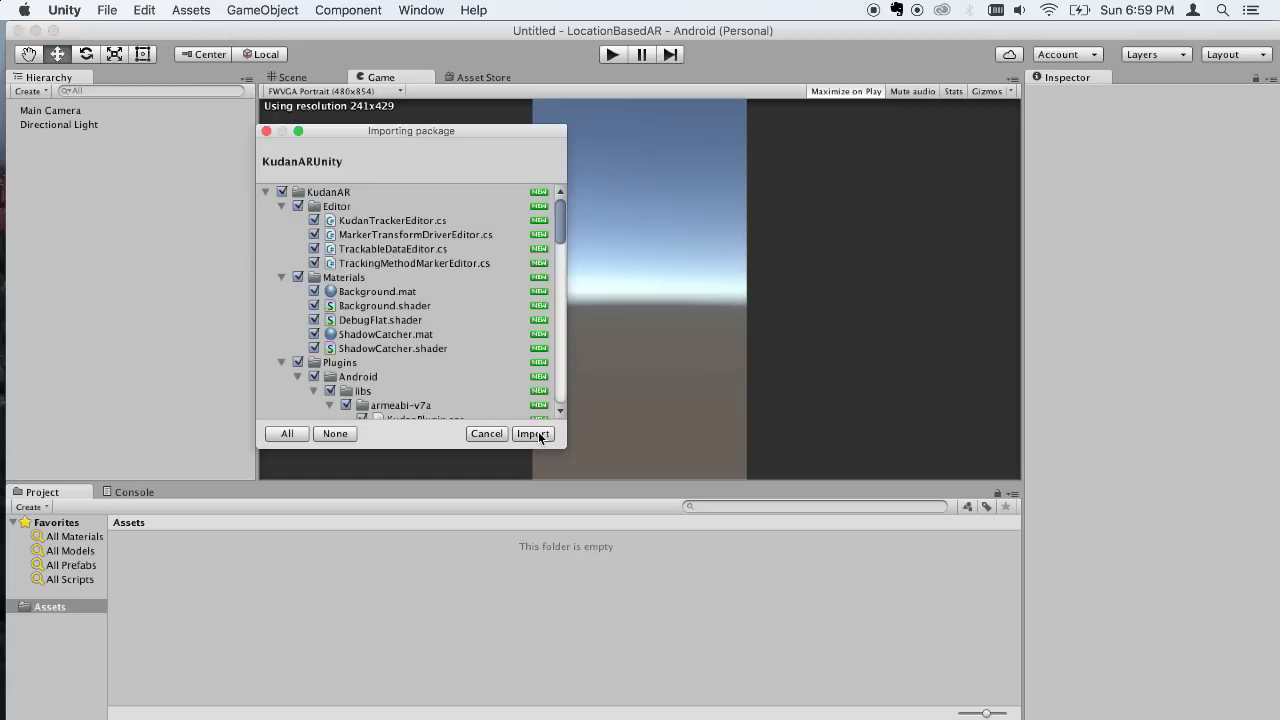
left_click(536, 434)
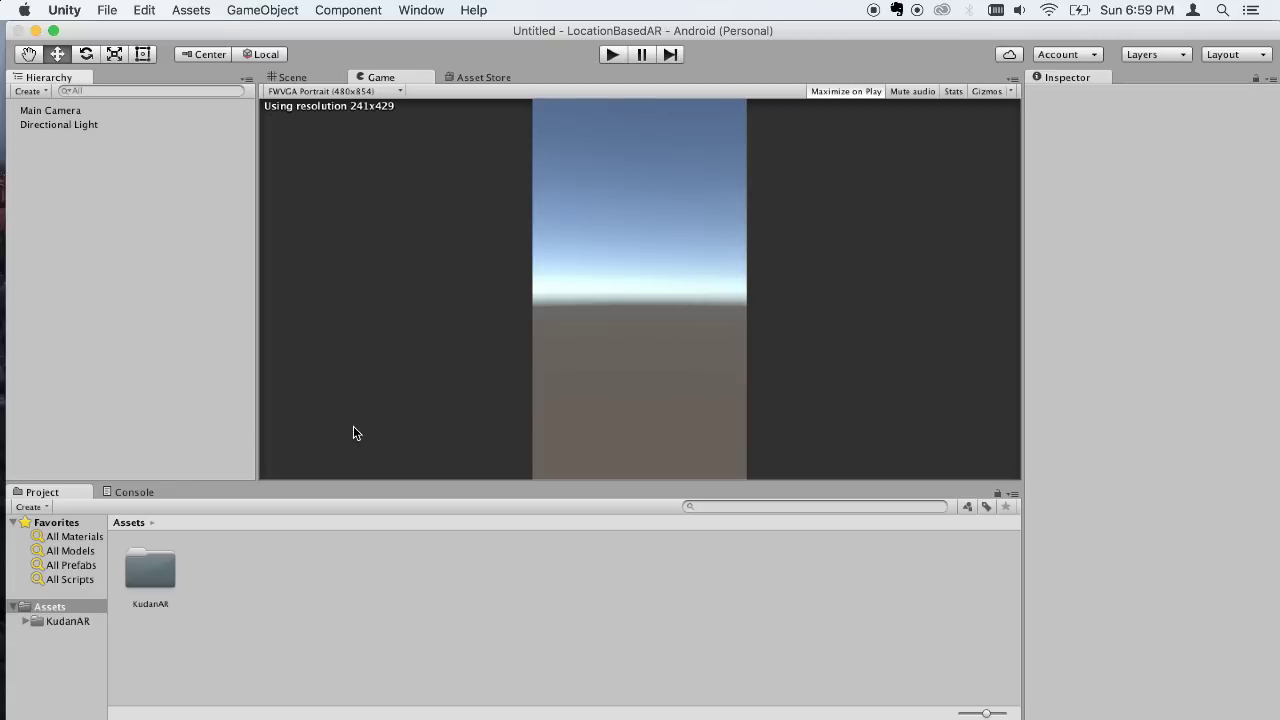
Open the KudanSample scene from KudanAR > Samples.
double_click(152, 565)
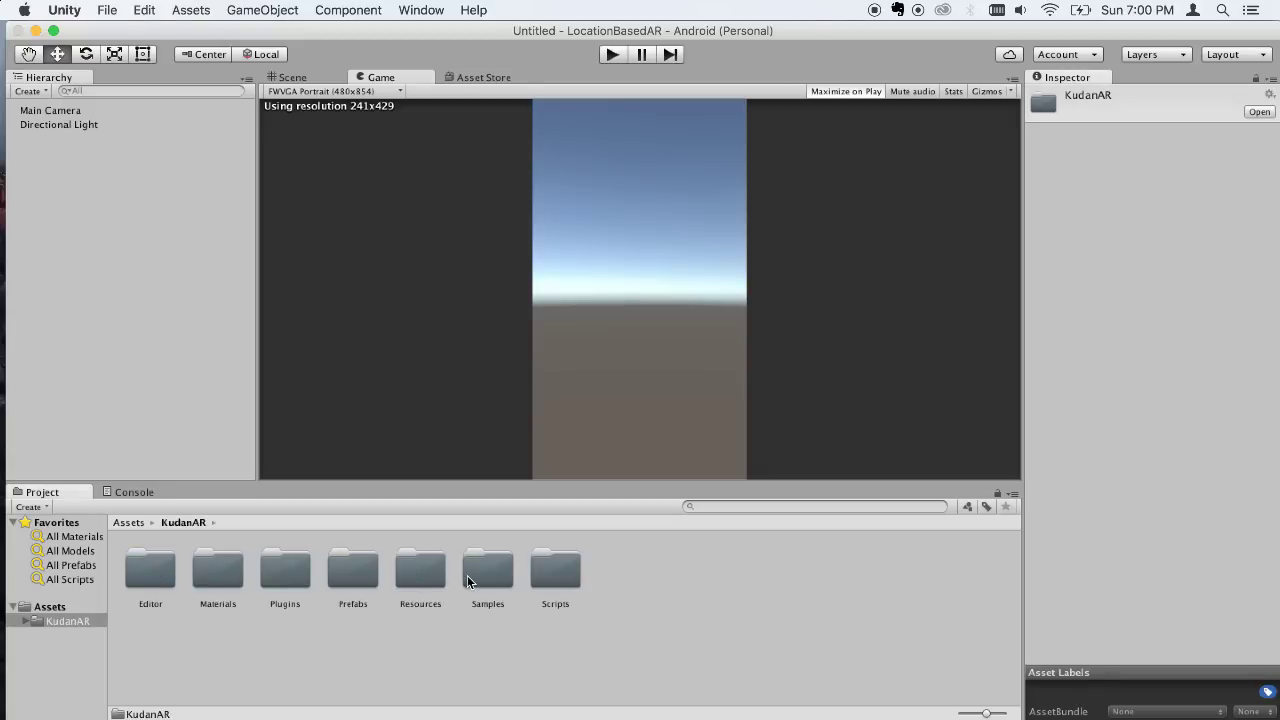
double_click(470, 578)
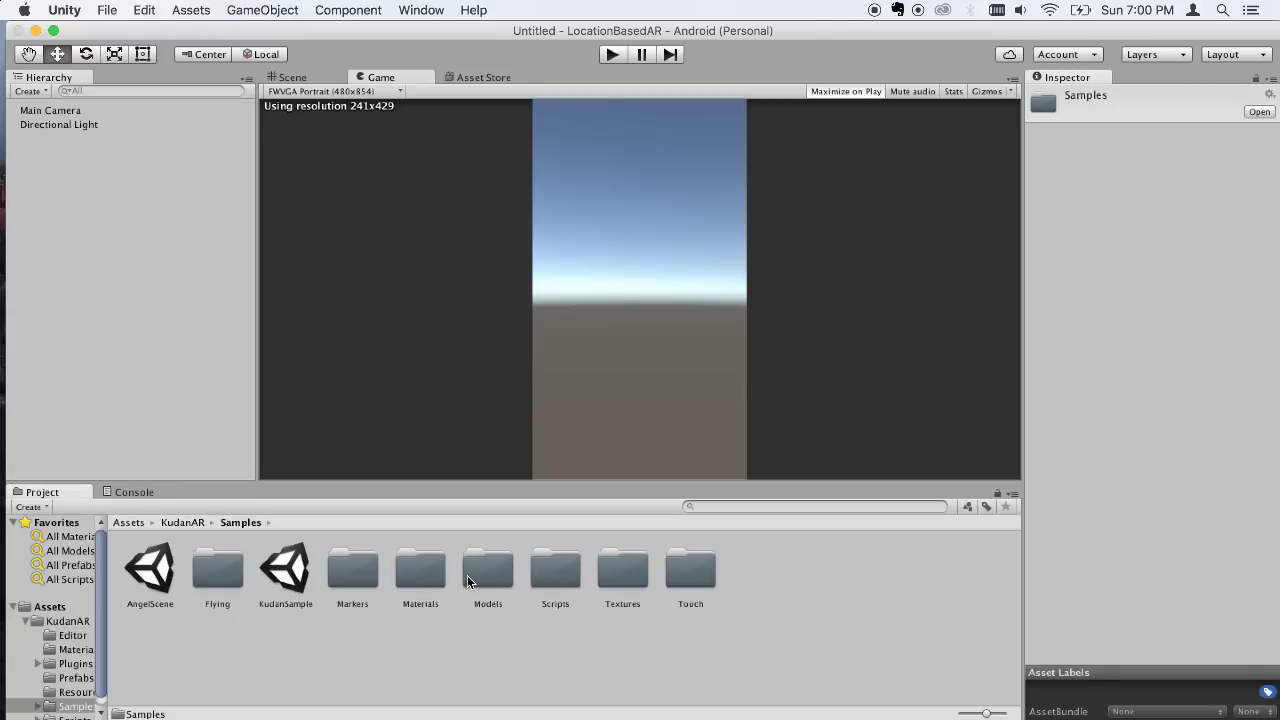
double_click(293, 578)
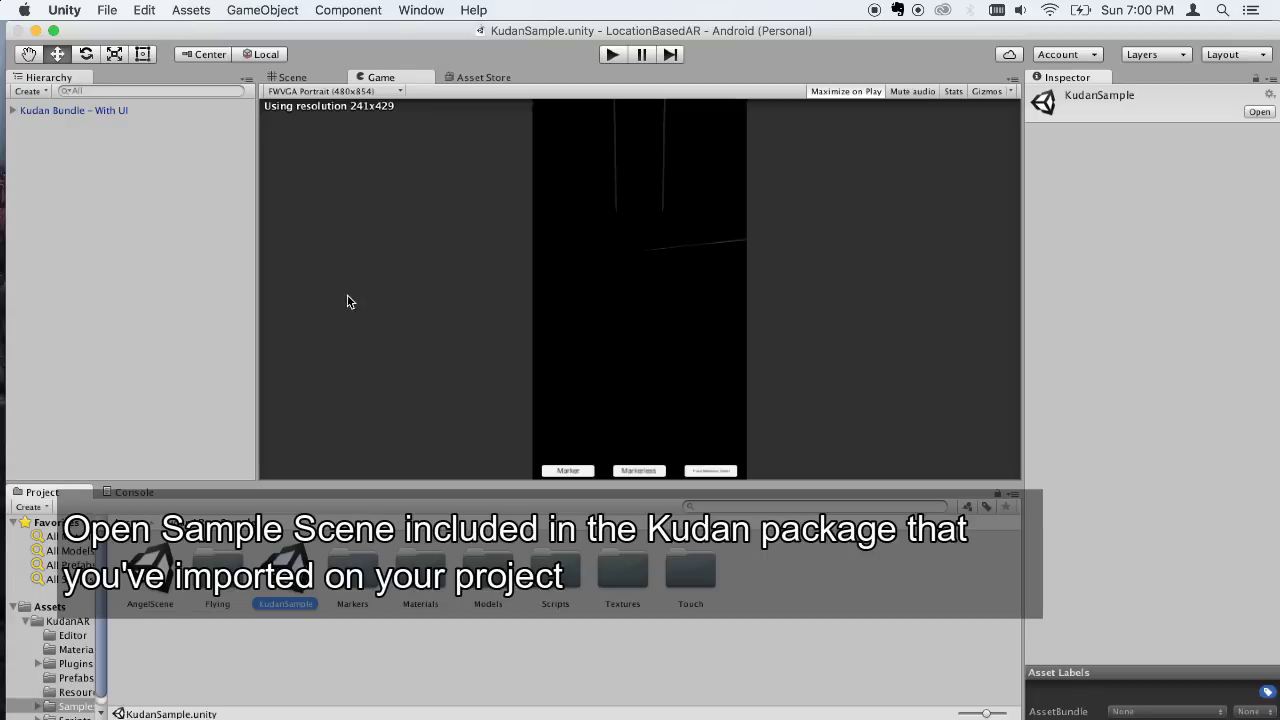
Select Kudan Camera under Kudan Bundle and open the Set App/Bundle ID player settings.
left_click(12, 111)
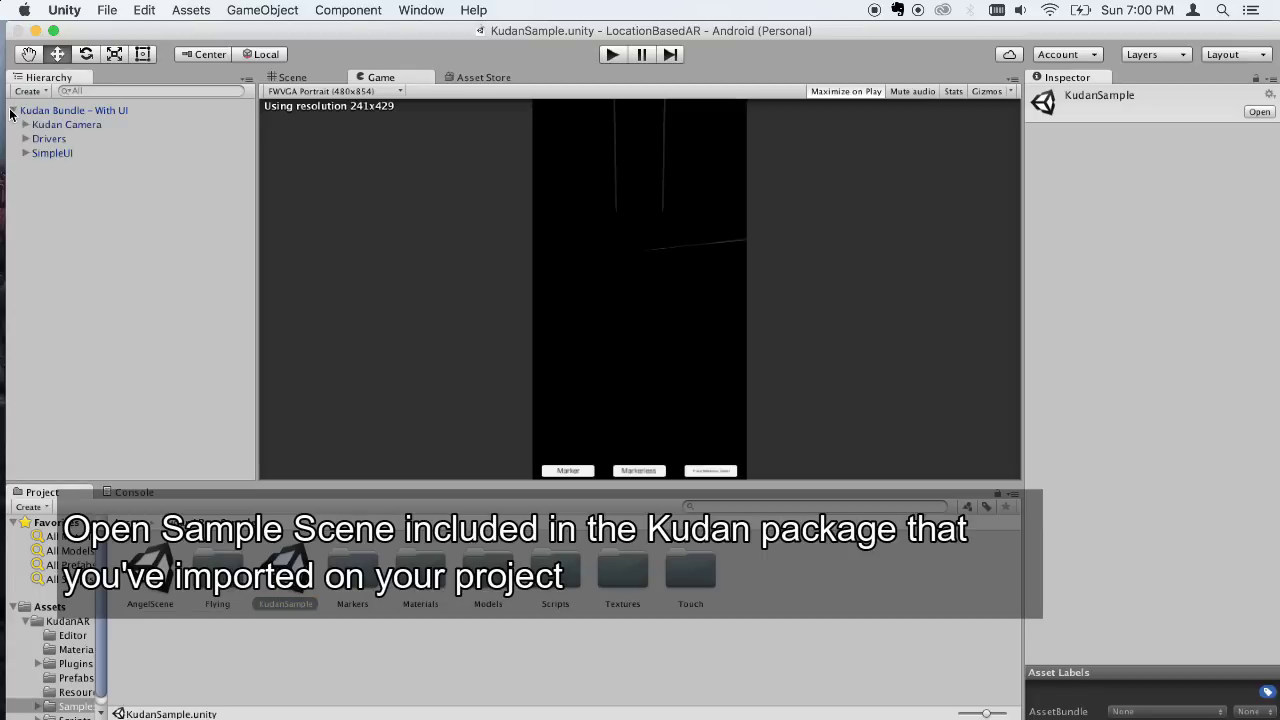
left_click(65, 124)
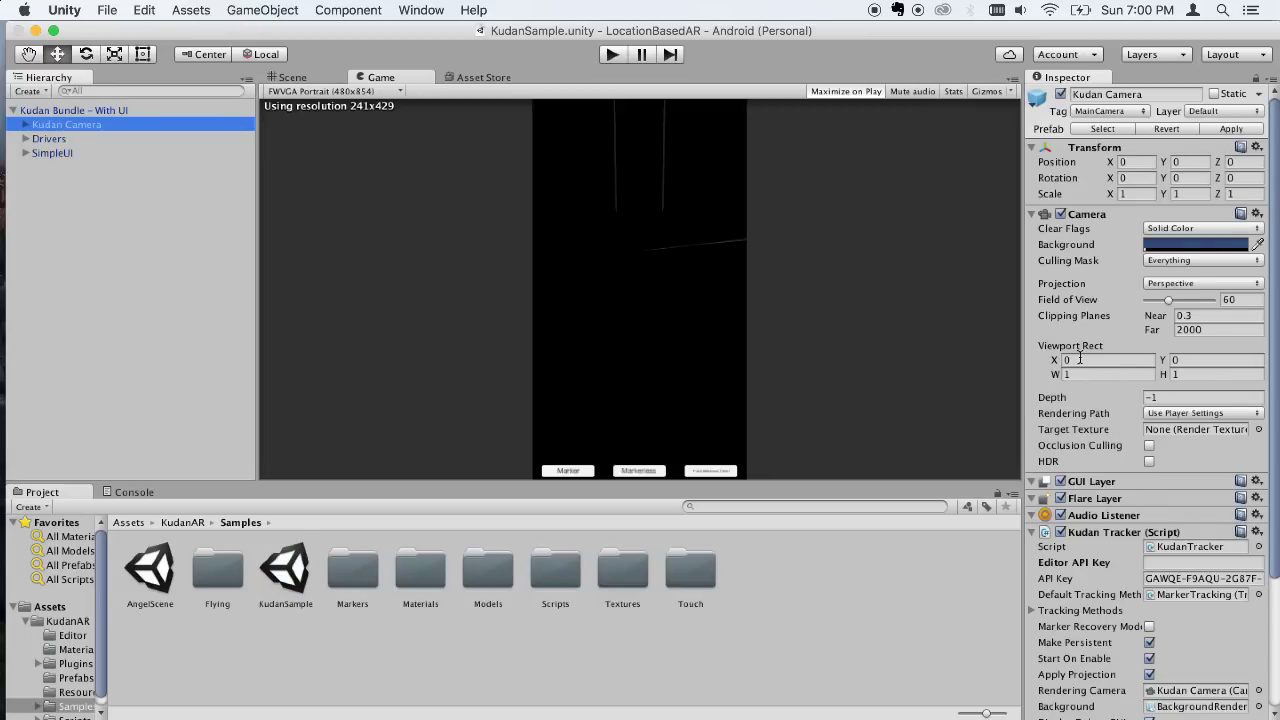
scroll(1080, 358, "down", 5)
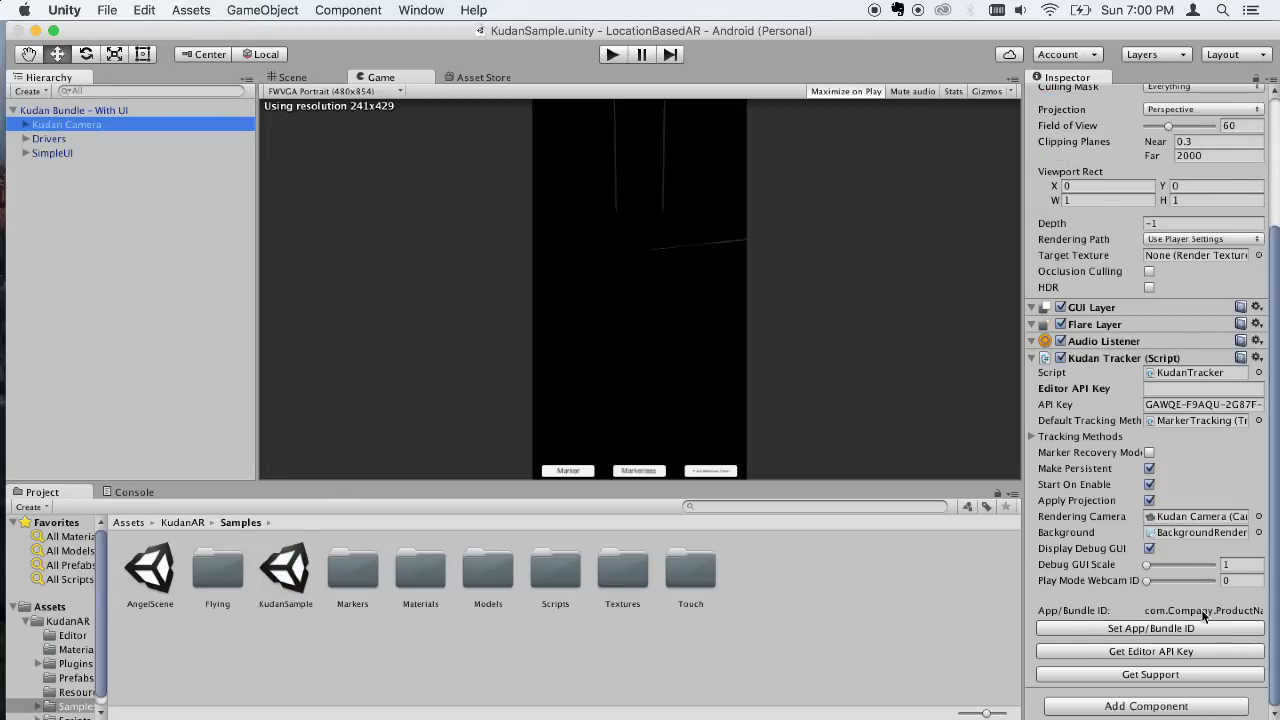
left_click(1151, 628)
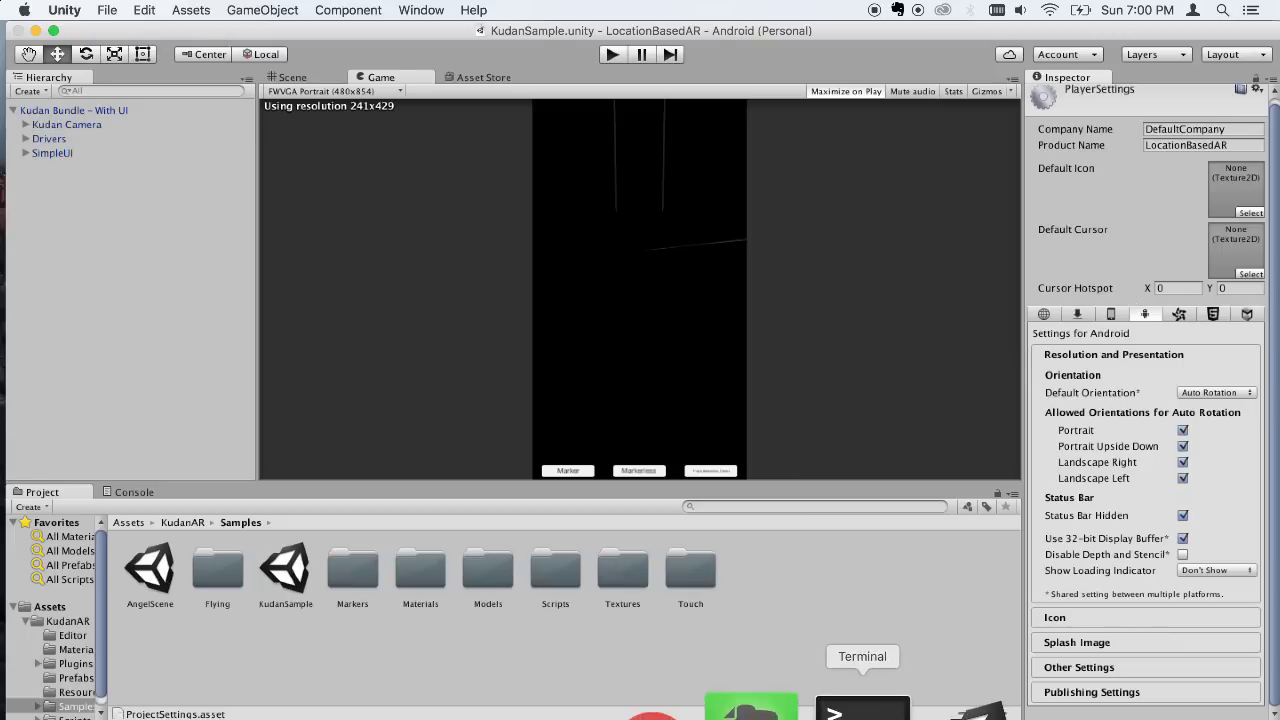
left_click(785, 708)
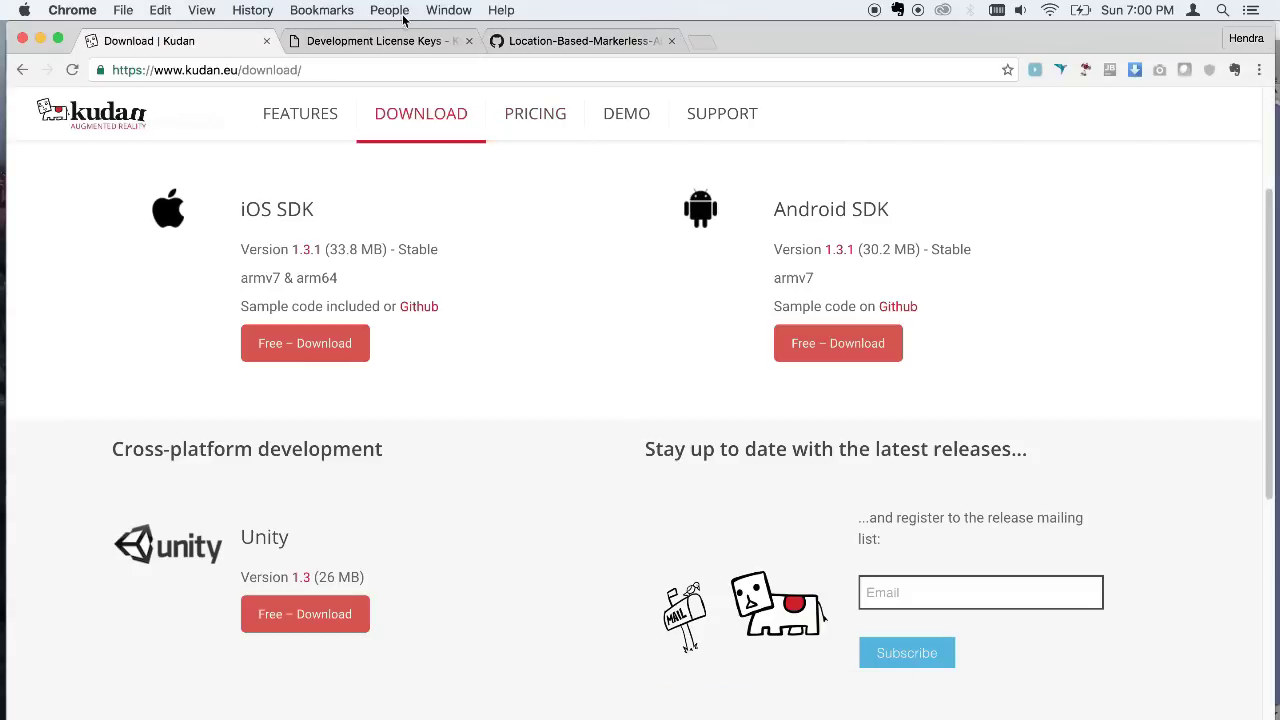
left_click(383, 45)
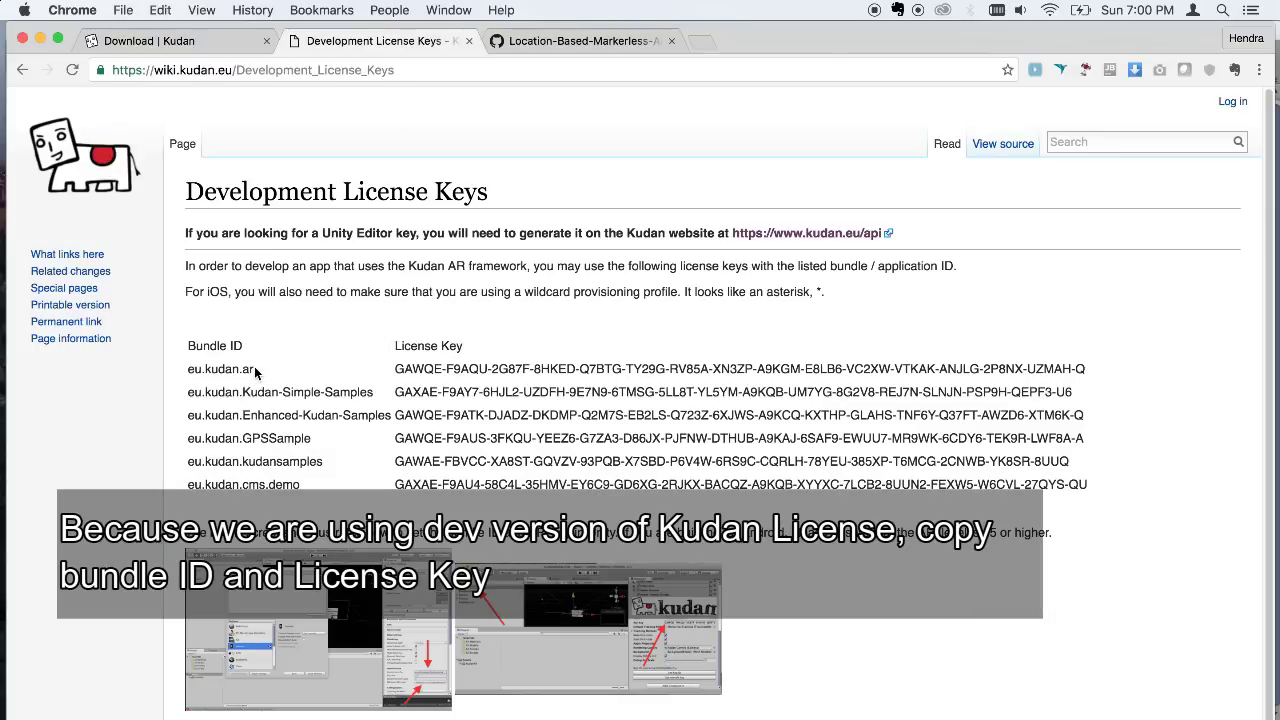
left_click_drag(255, 372, 188, 370)
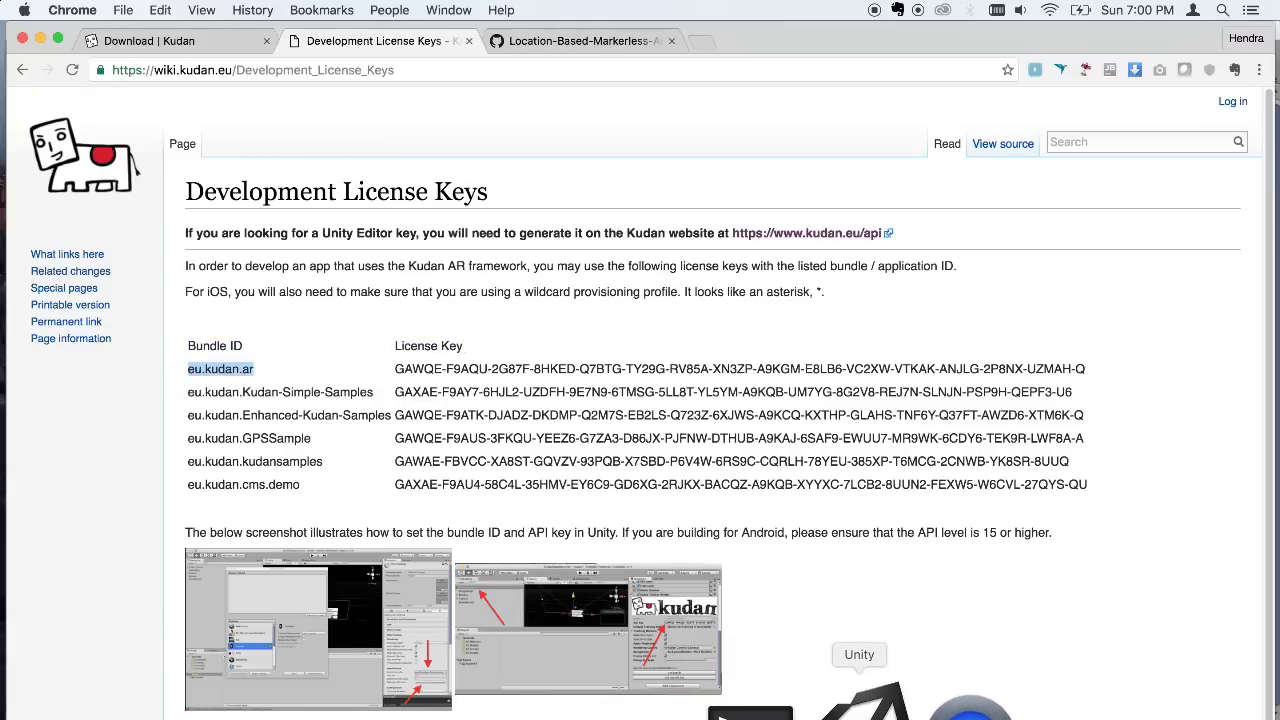
left_click(859, 702)
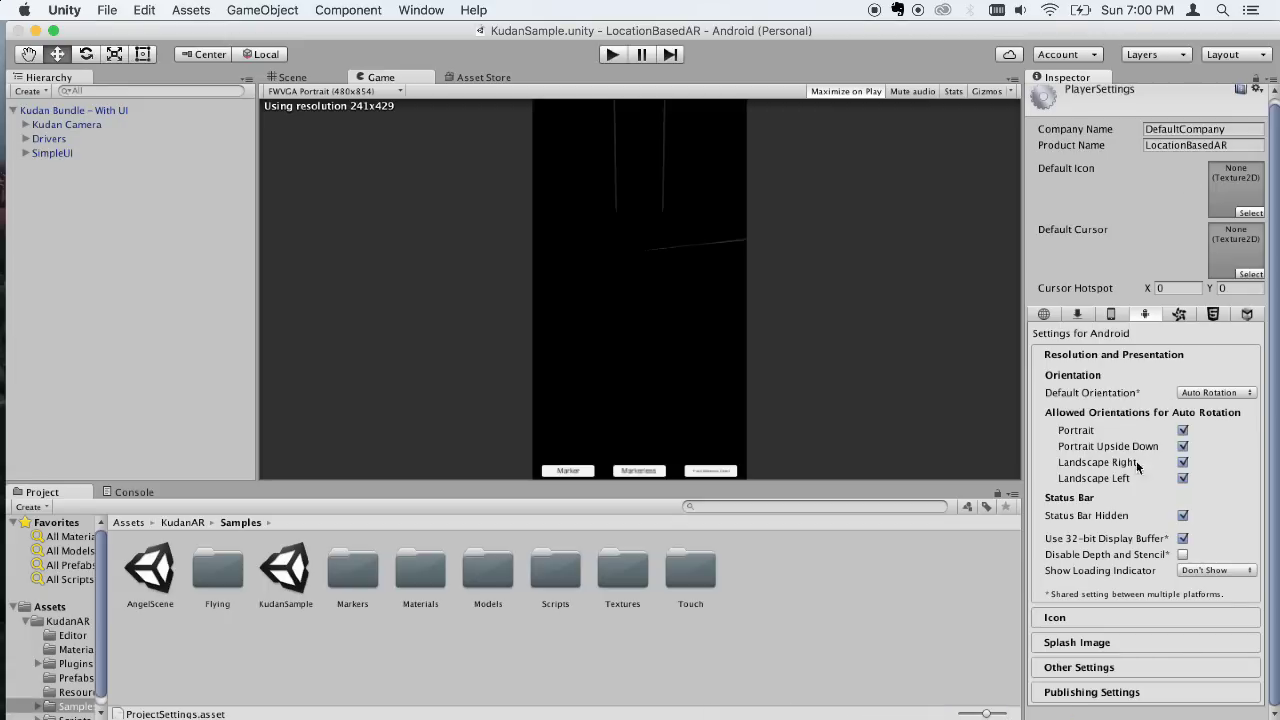
Change the Android Bundle Identifier under Other Settings to eu.kudan.ar.
left_click(1090, 667)
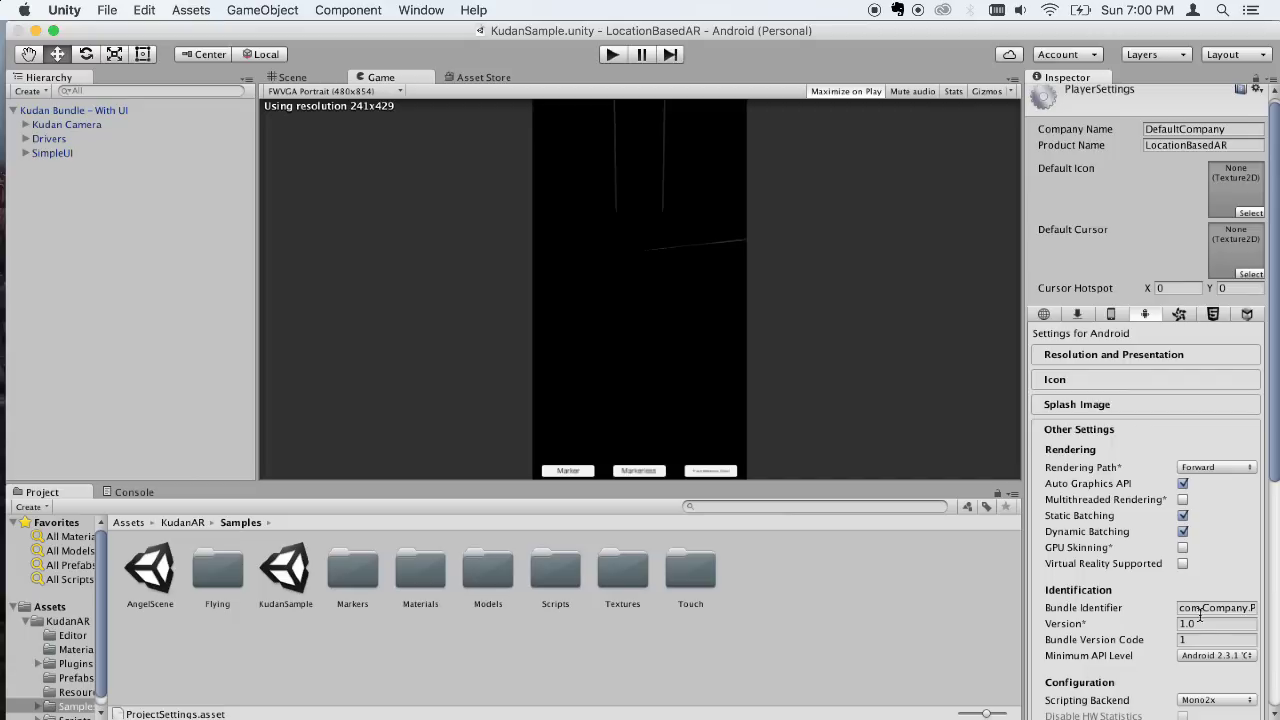
left_click(1215, 606)
key("BackSpace")
type("eu.kudan.ar")
Paste the development license key into Kudan Camera's Kudan Tracker API Key field.
left_click(76, 126)
scroll(1224, 483, "down", 5)
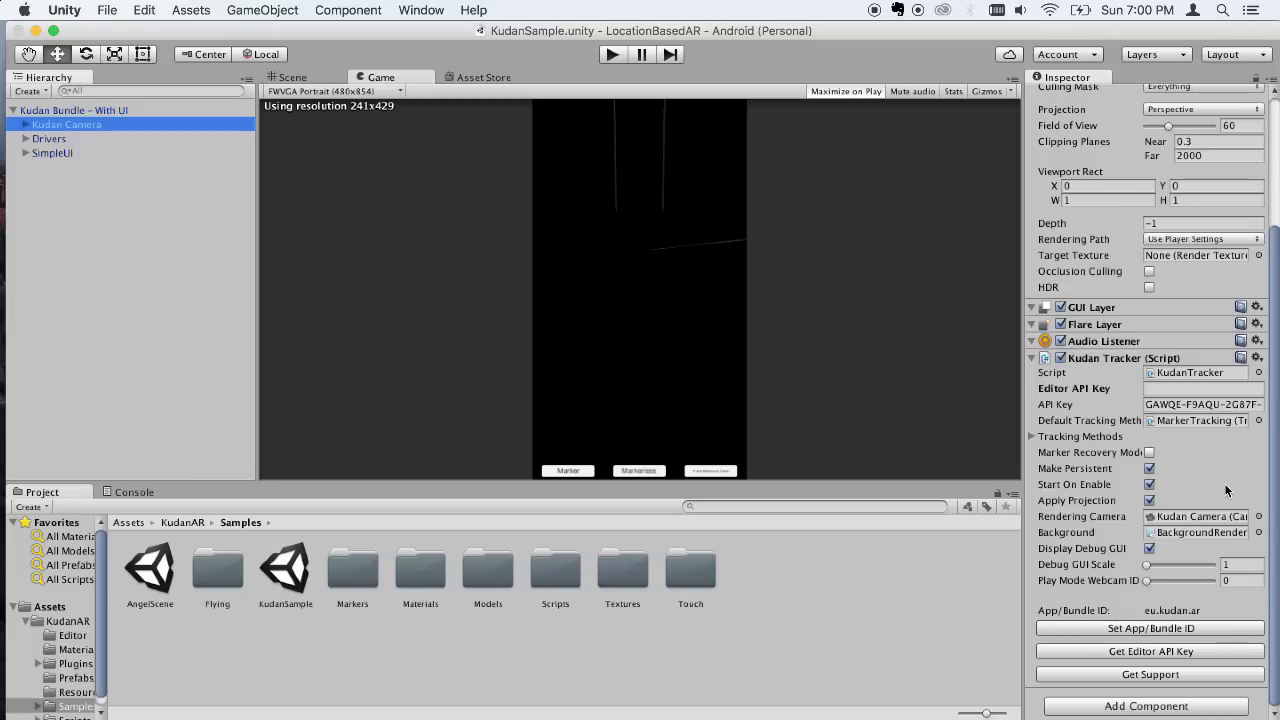
left_click(1193, 405)
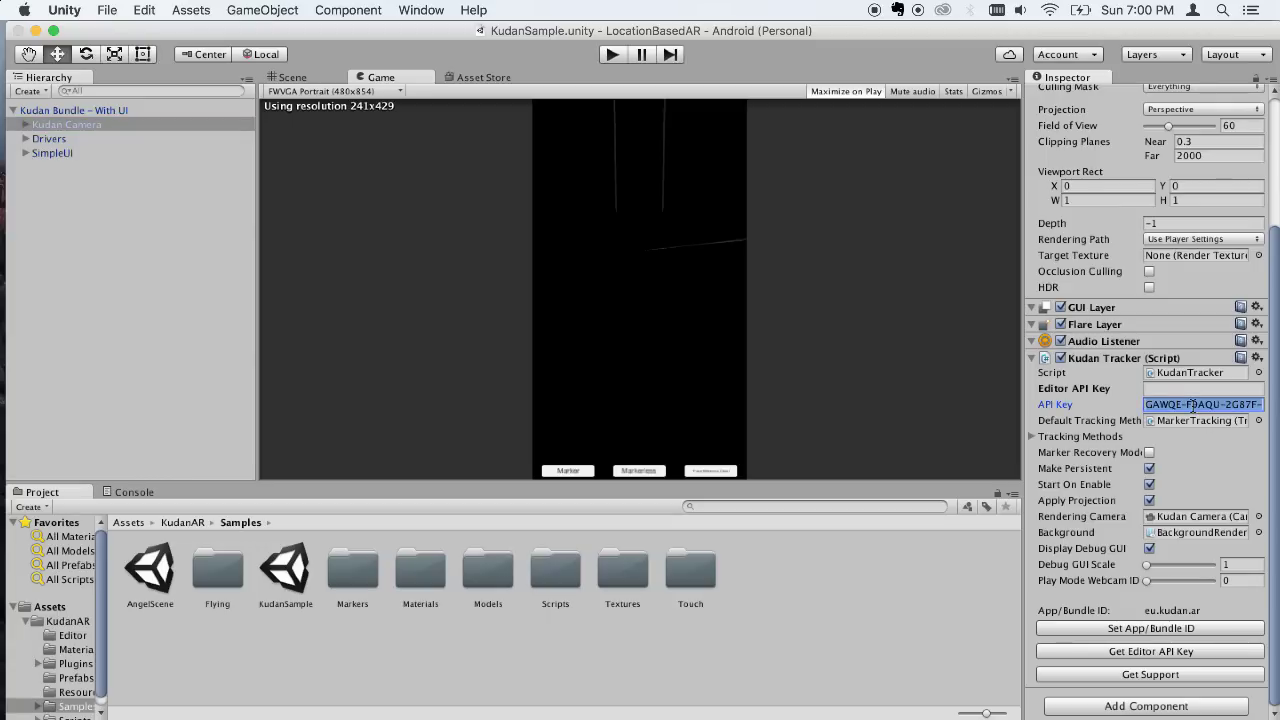
key("super+v")
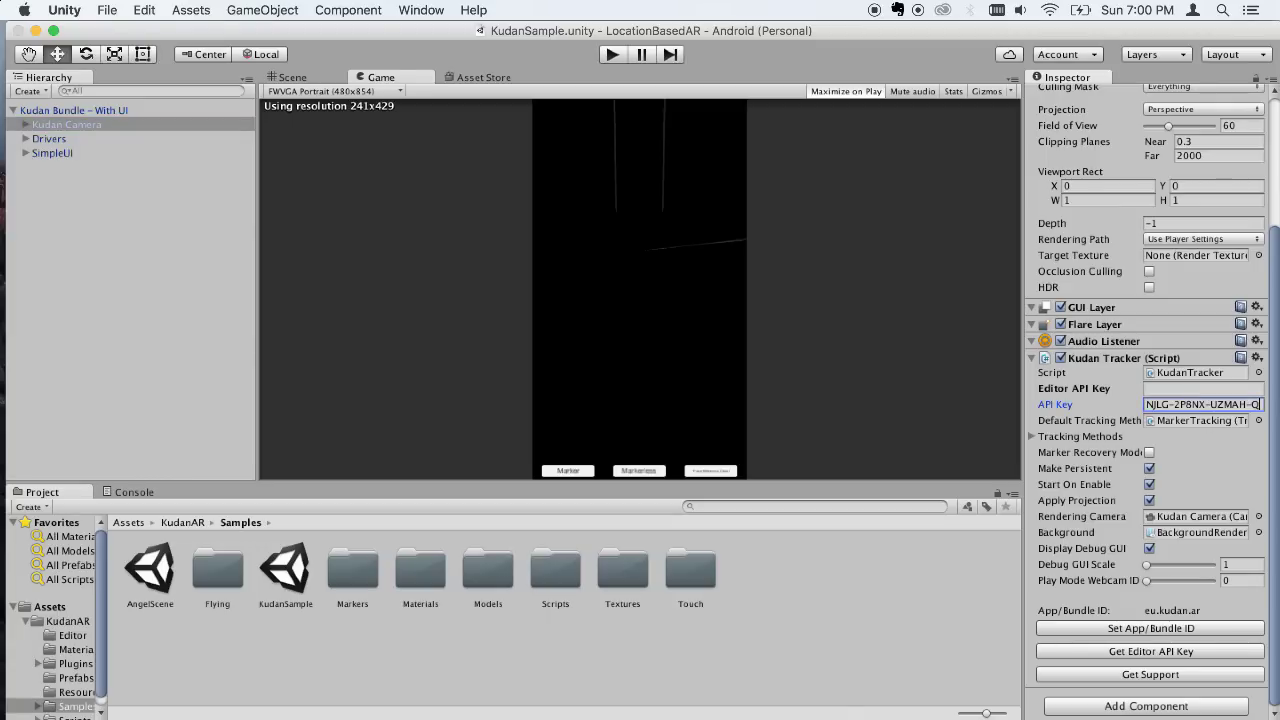
left_click(763, 705)
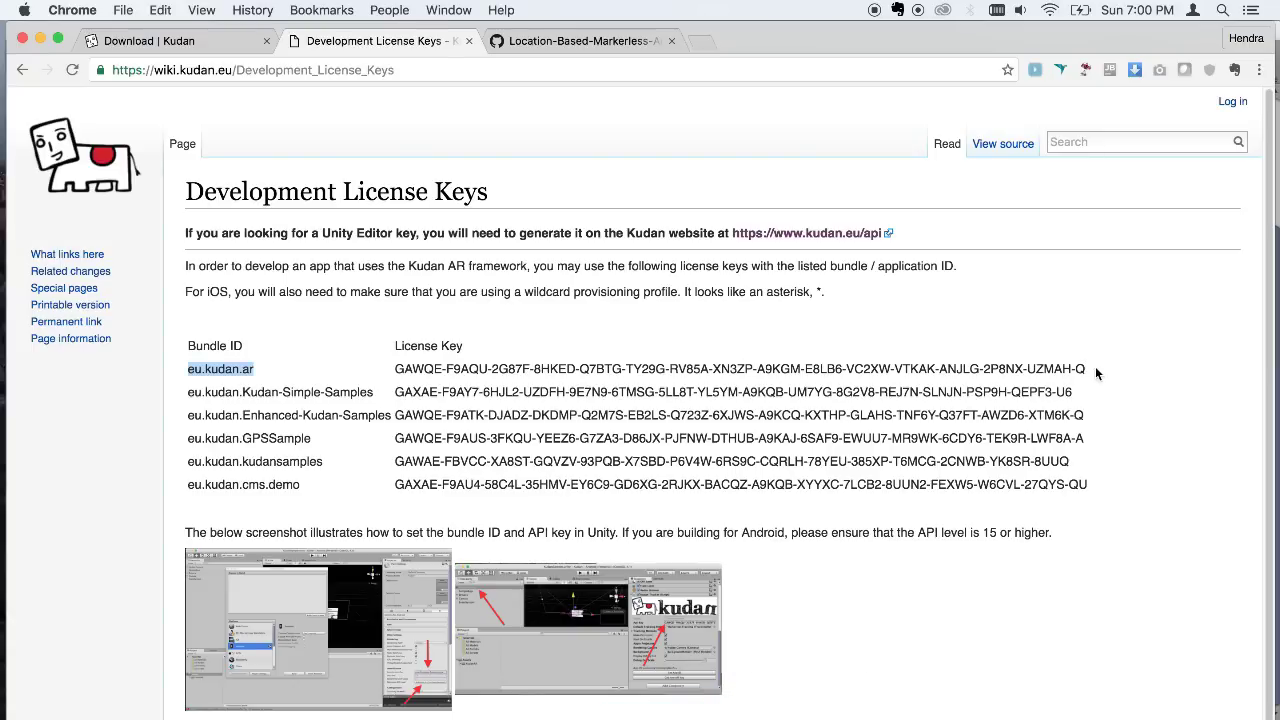
Copy the eu.kudan.ar development license key from the Kudan wiki and return to Unity.
left_click_drag(1091, 367, 925, 370)
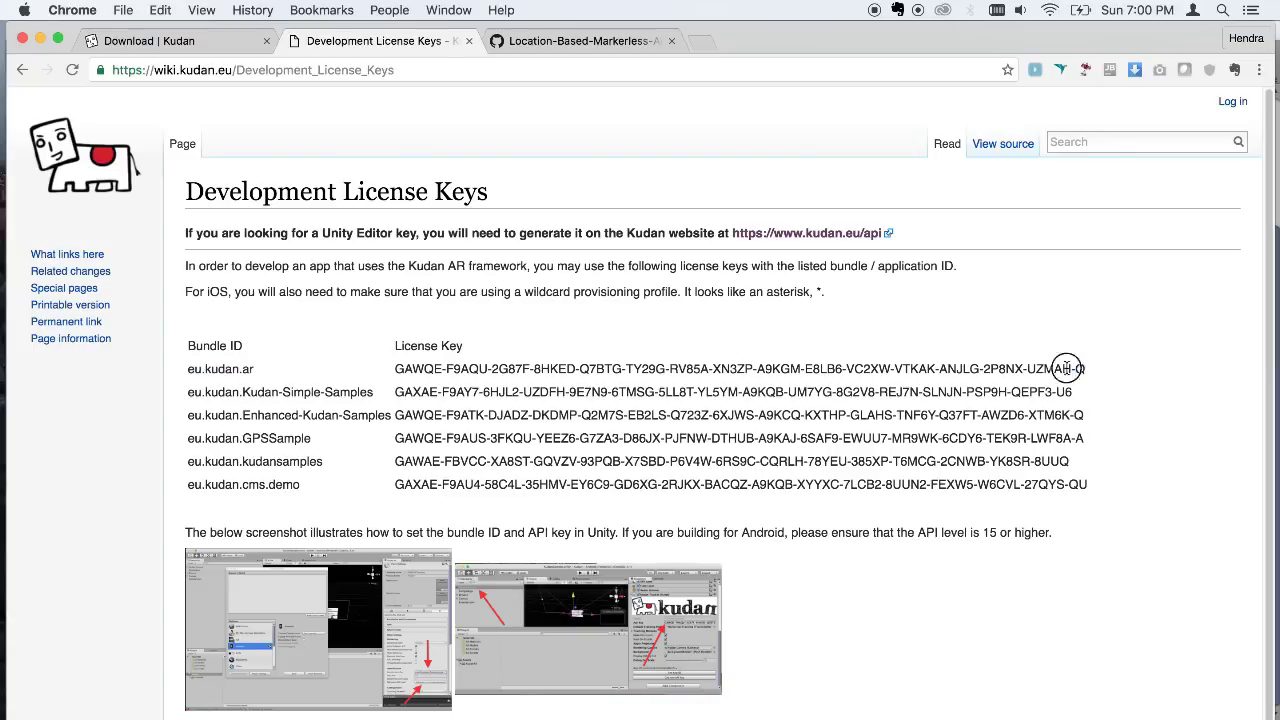
left_click(925, 370)
mouse_move(397, 368)
left_mouse_down()
mouse_move(790, 336)
mouse_move(1089, 367)
left_mouse_up()
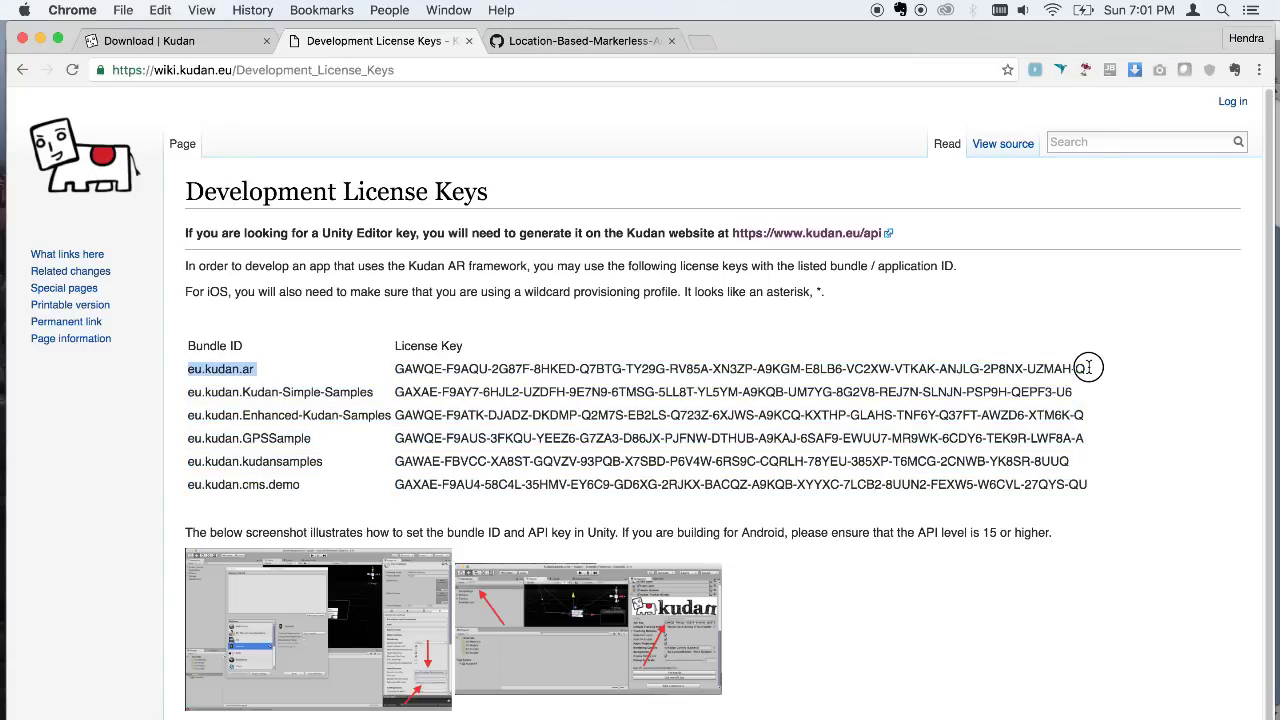
triple_click(1089, 367)
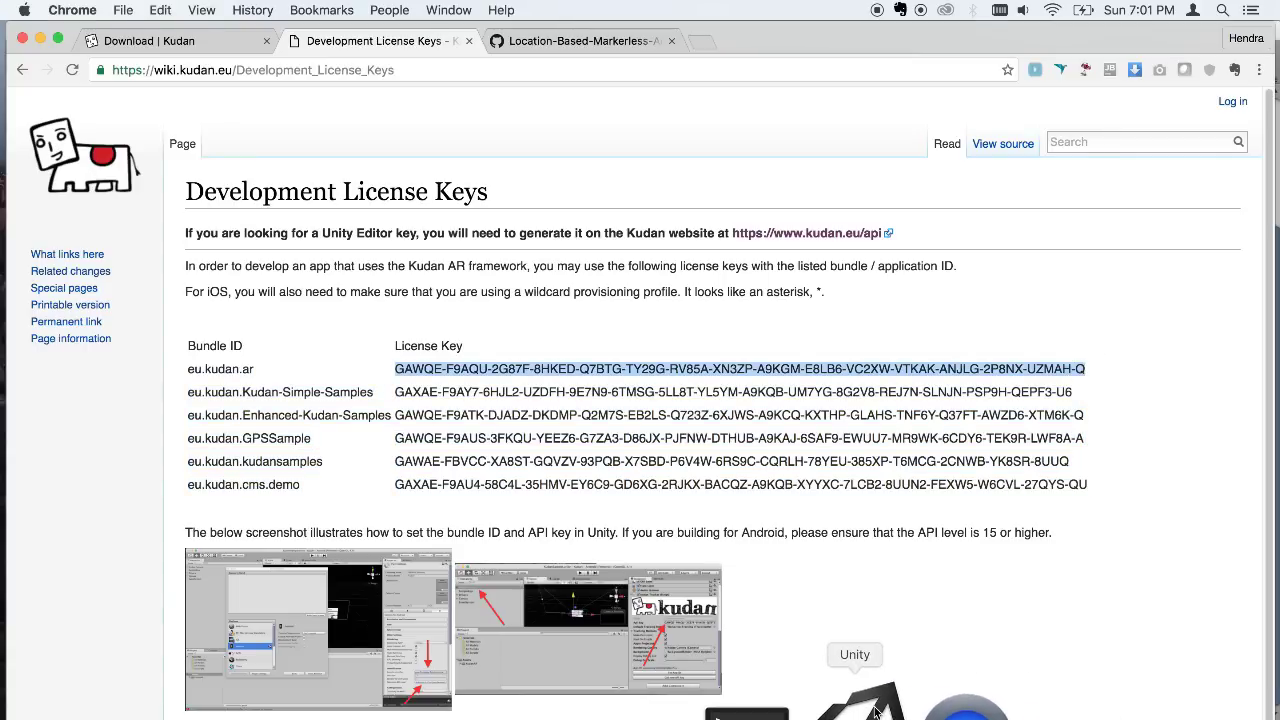
left_click(875, 710)
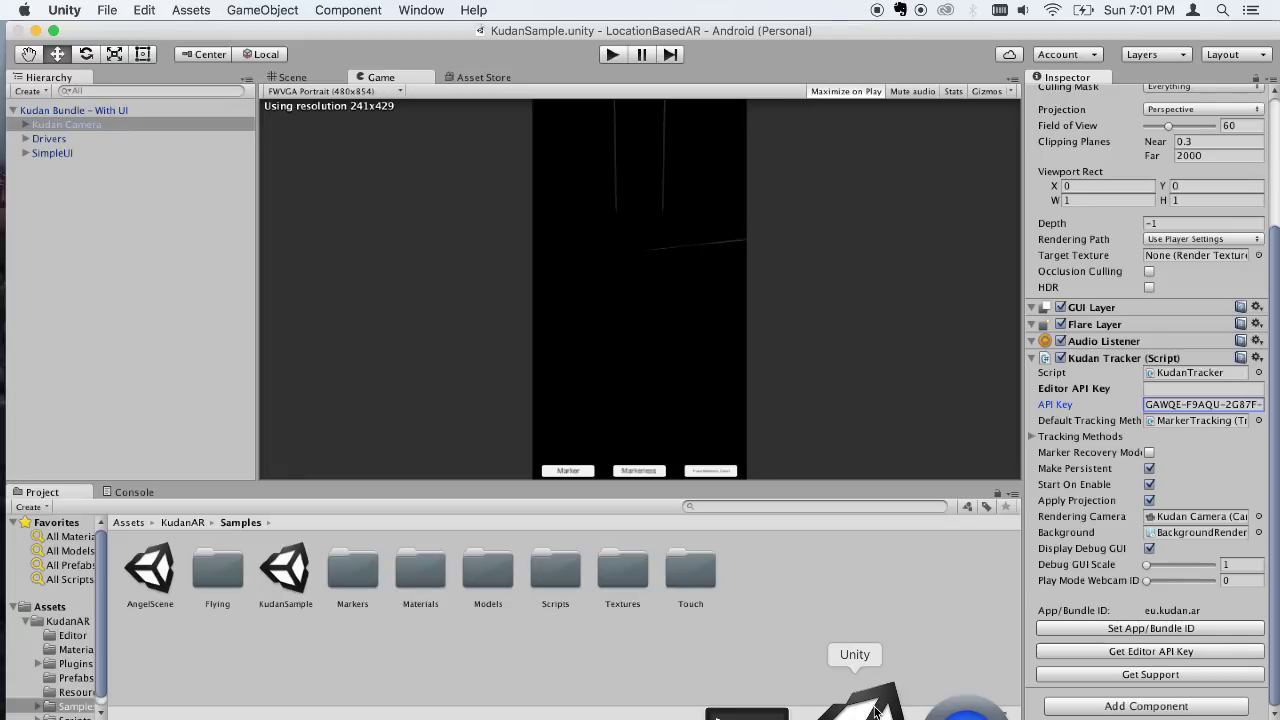
Replace the Kudan Tracker's API Key with the copied license key.
left_click(1187, 404)
key("BackSpace")
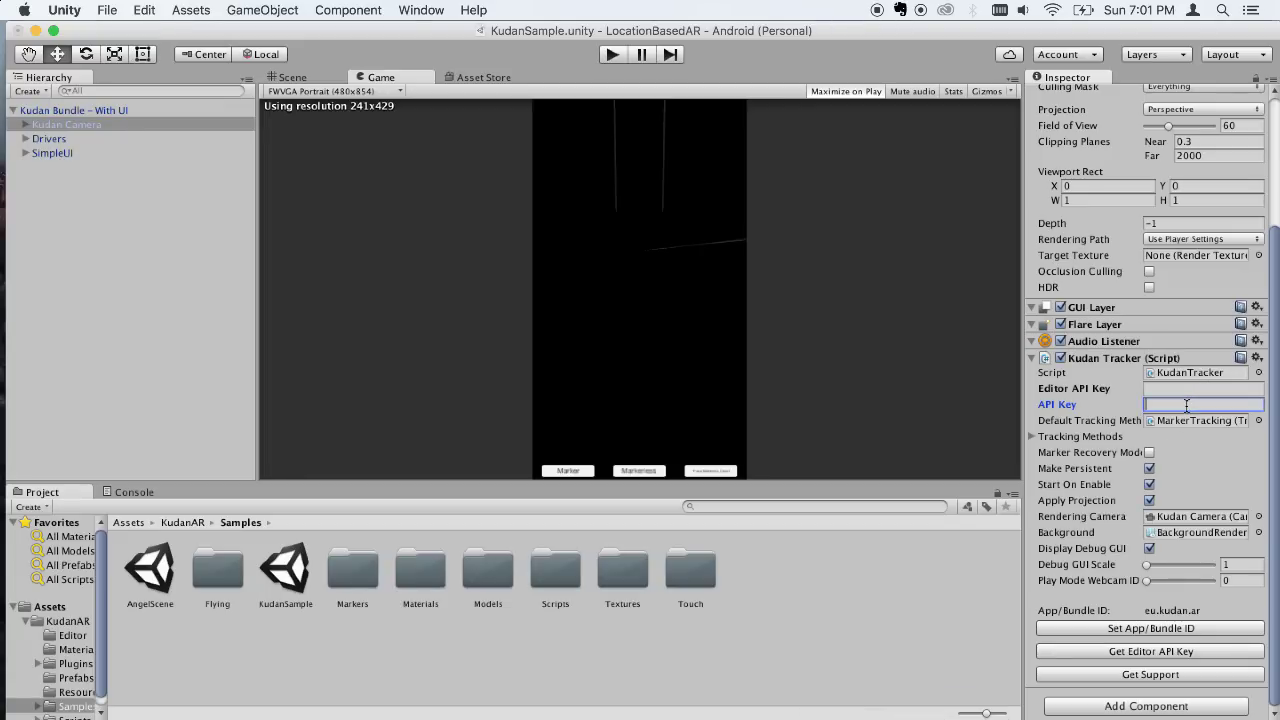
key("super+v")
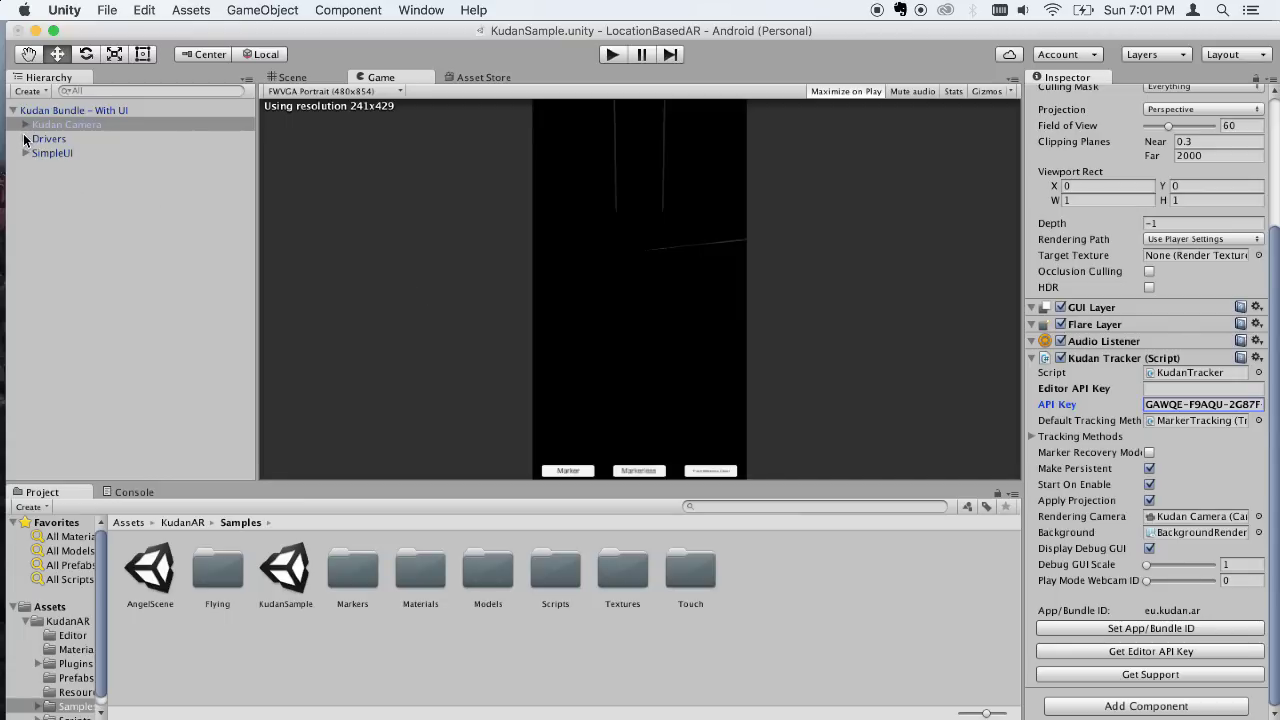
Set Tracking Methods size to 1 with Element 0 as MarkerlessTracking.
left_click(1030, 437)
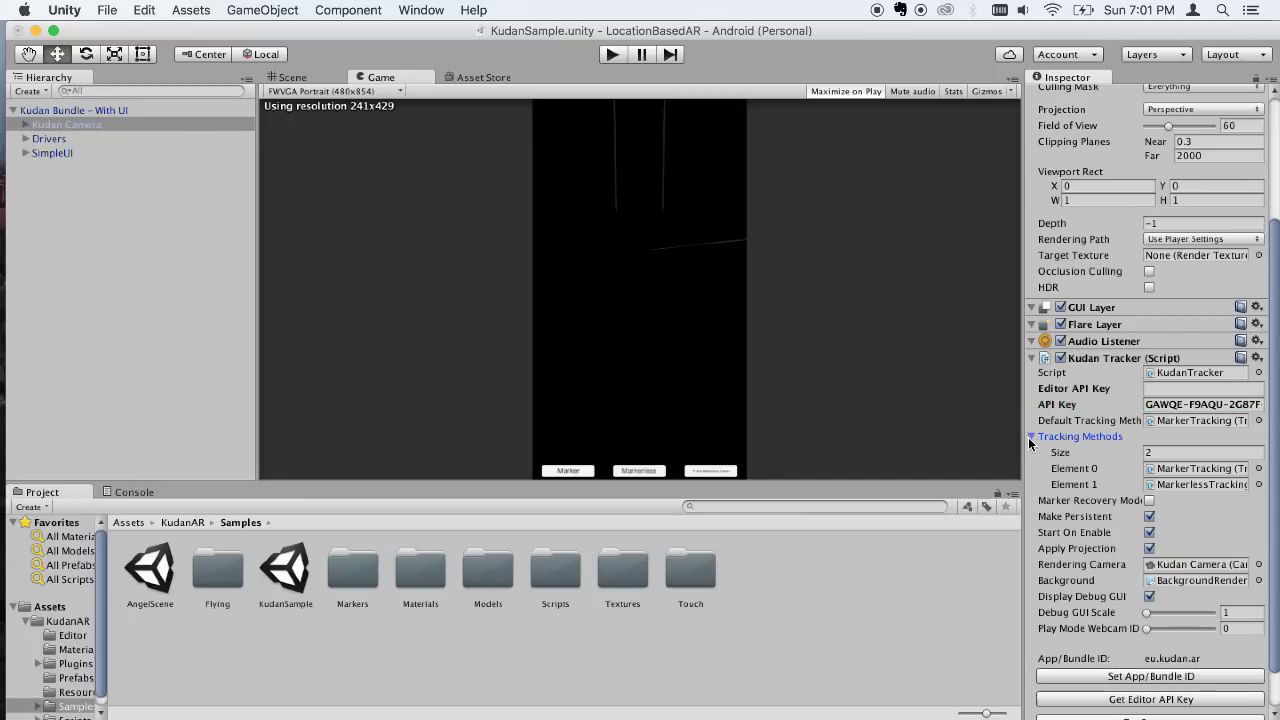
left_click(1167, 456)
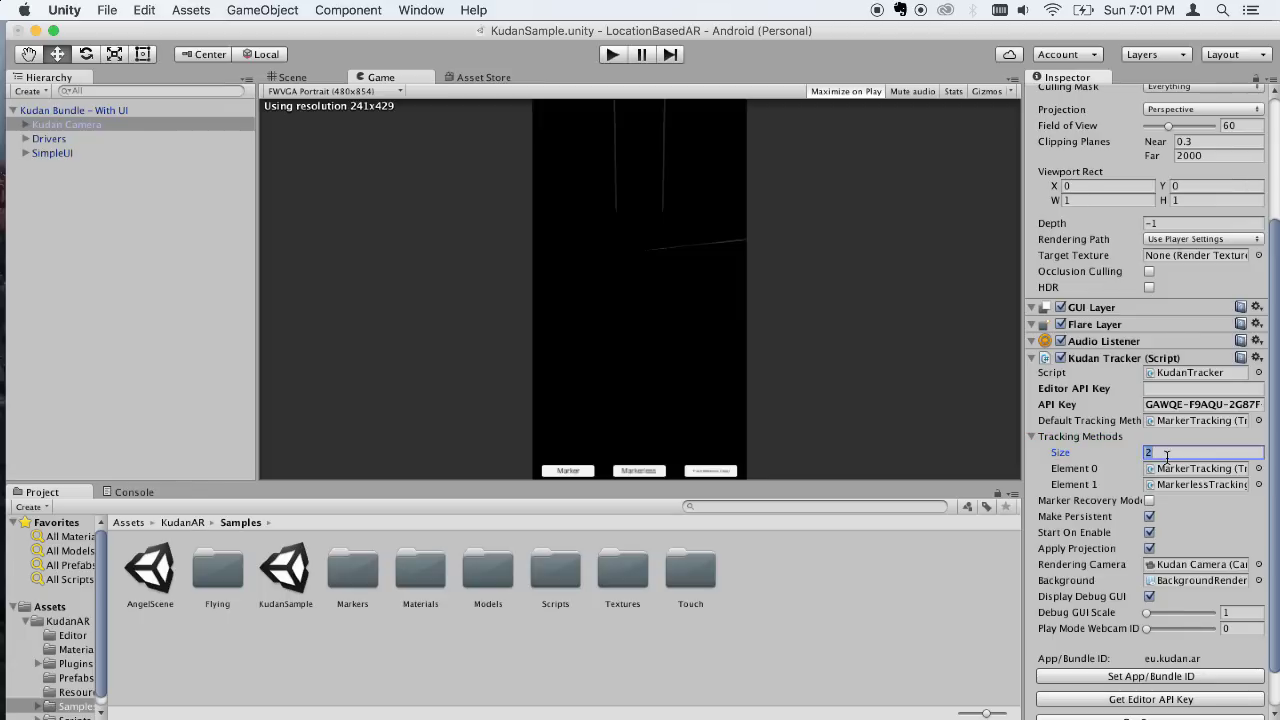
type("1")
key("Return")
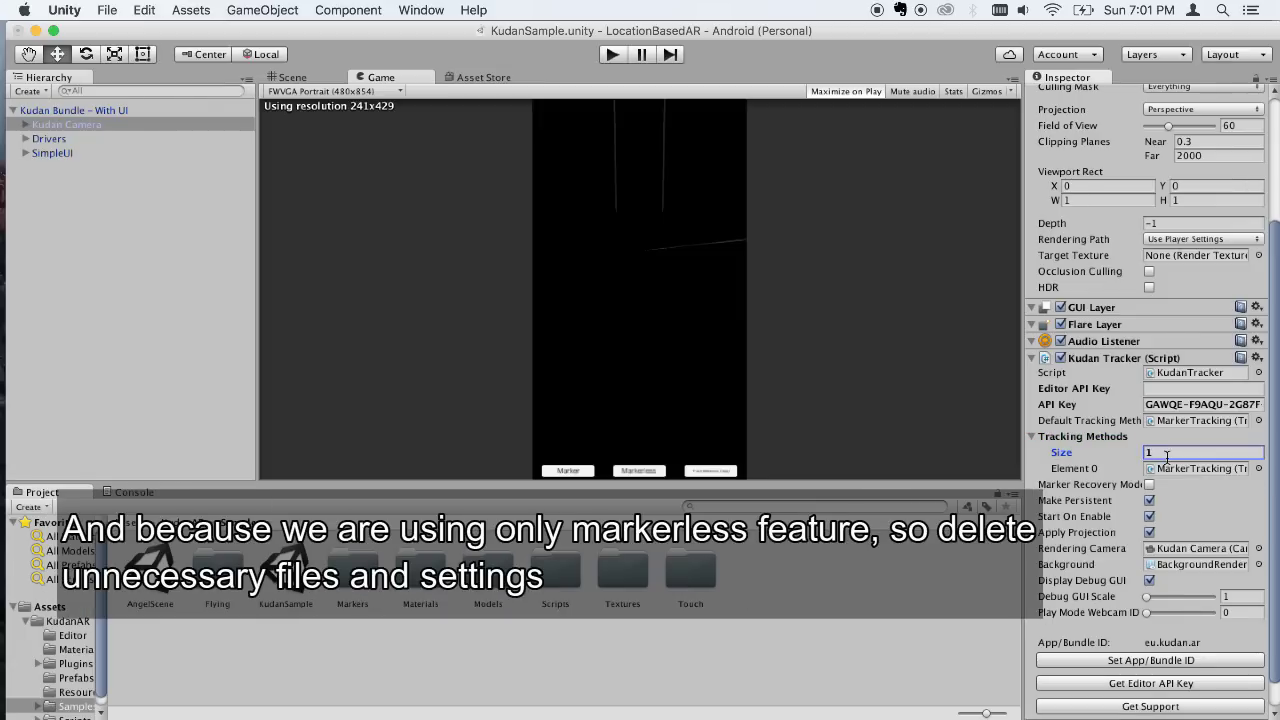
left_click(1258, 468)
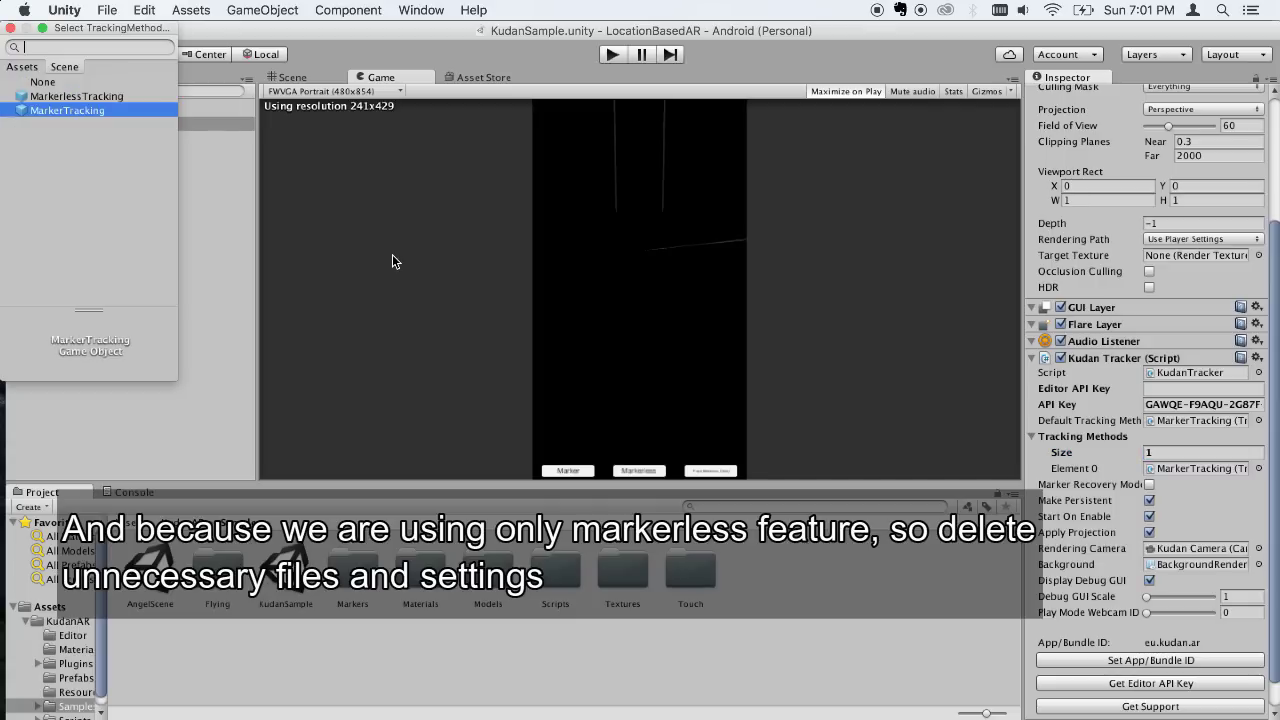
double_click(110, 97)
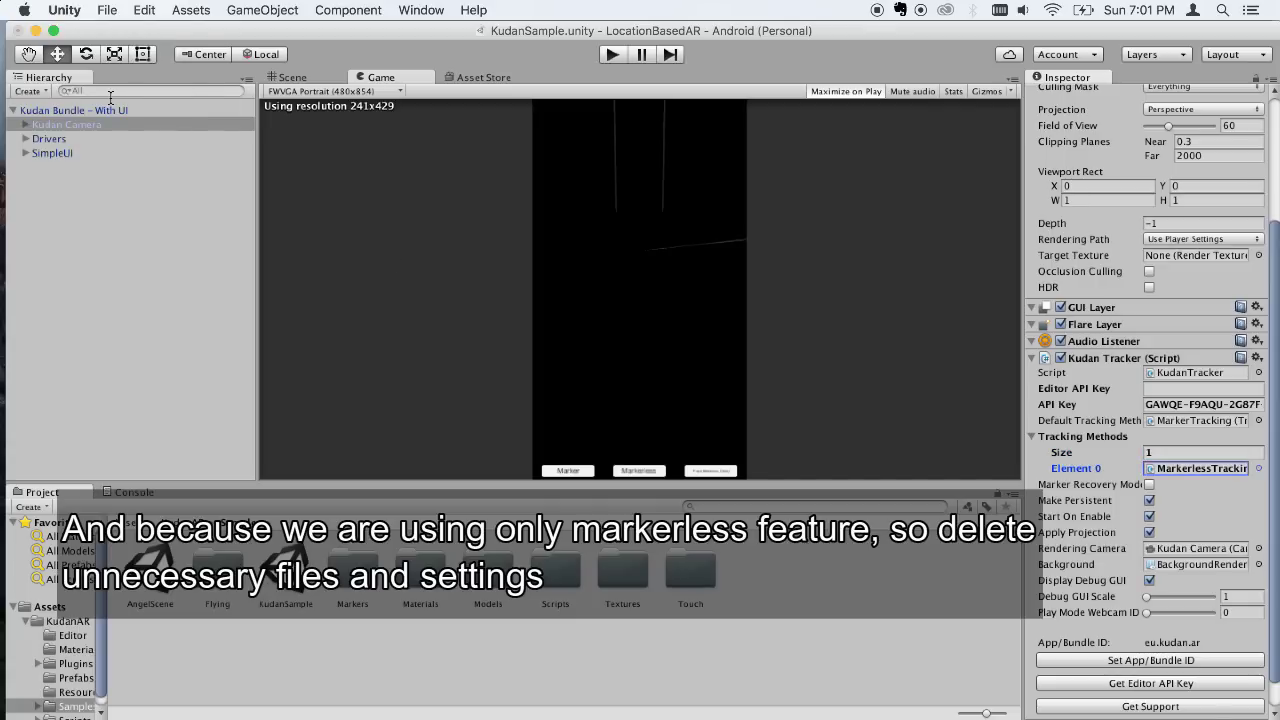
Delete the MarkerTracking child of Kudan Camera, breaking the prefab.
left_click(30, 124)
left_click(26, 124)
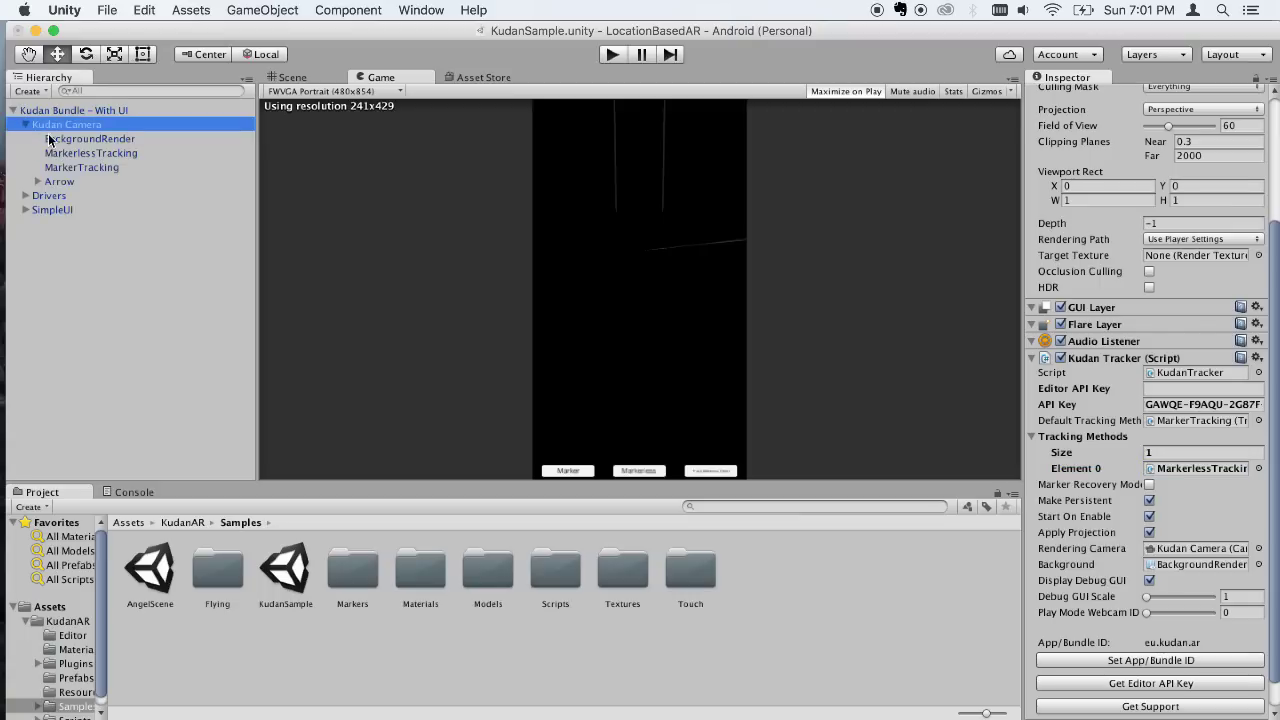
left_click(52, 140)
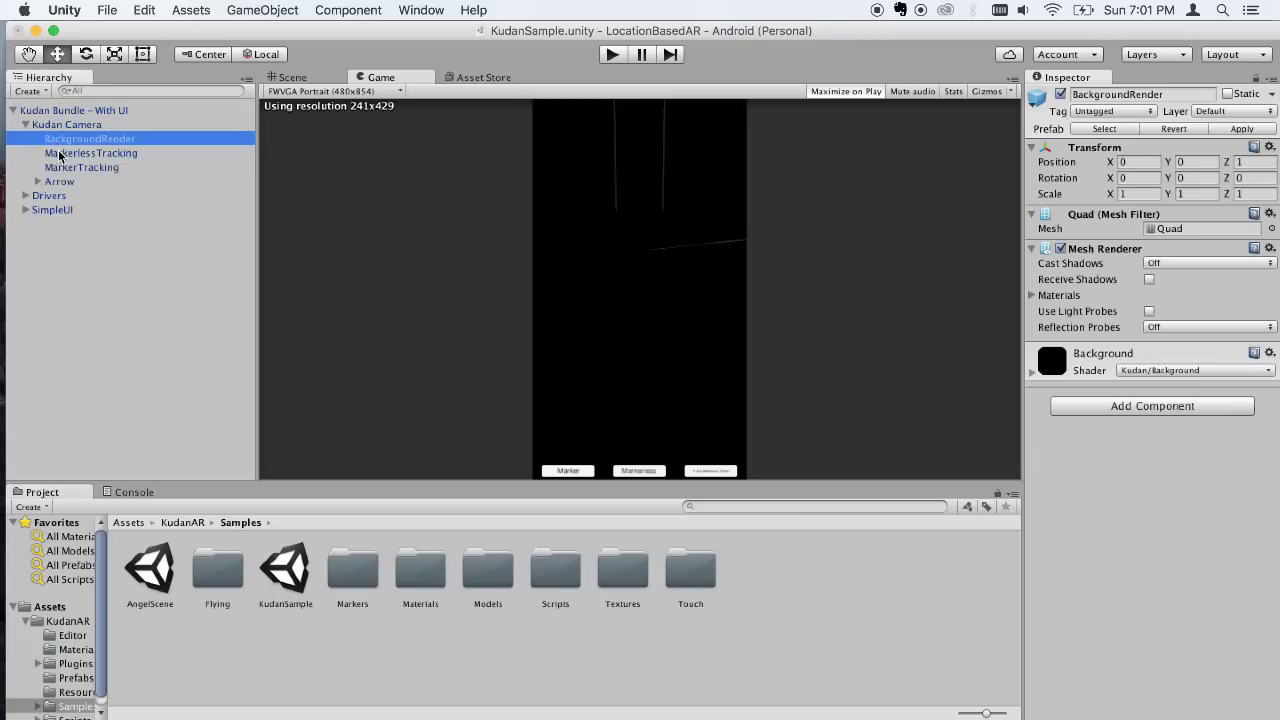
left_click(58, 154)
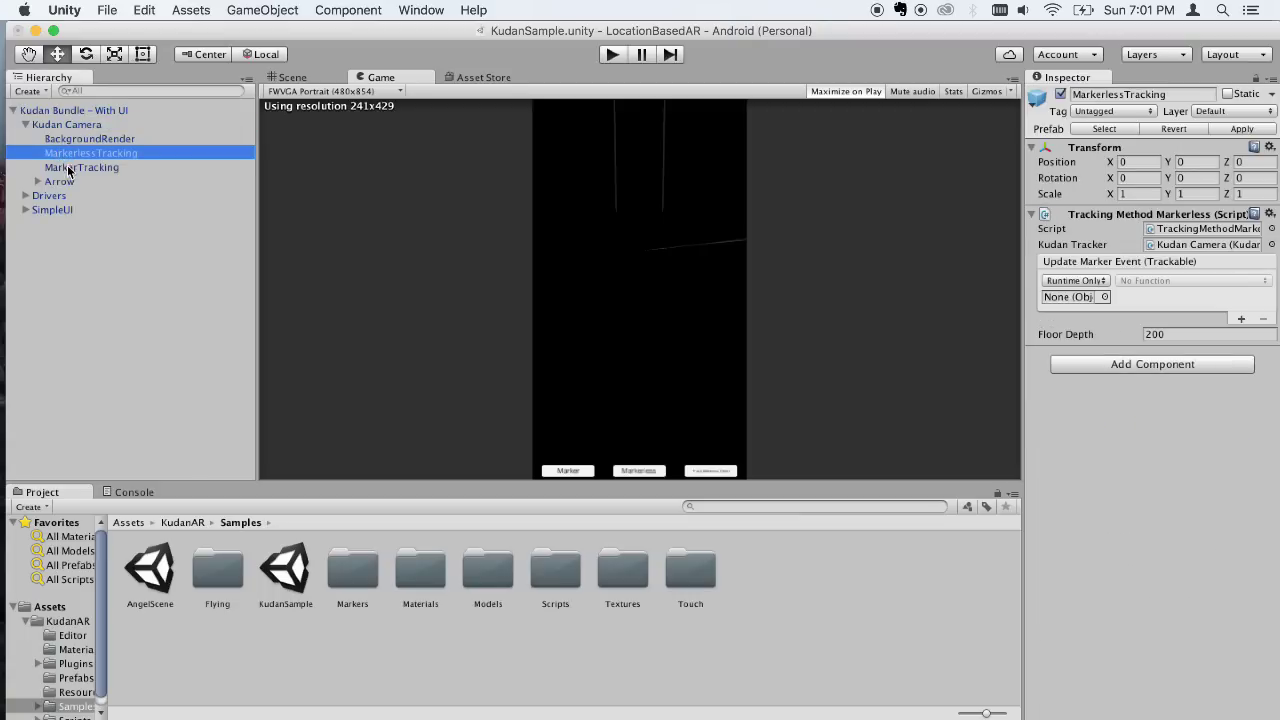
left_click(73, 169)
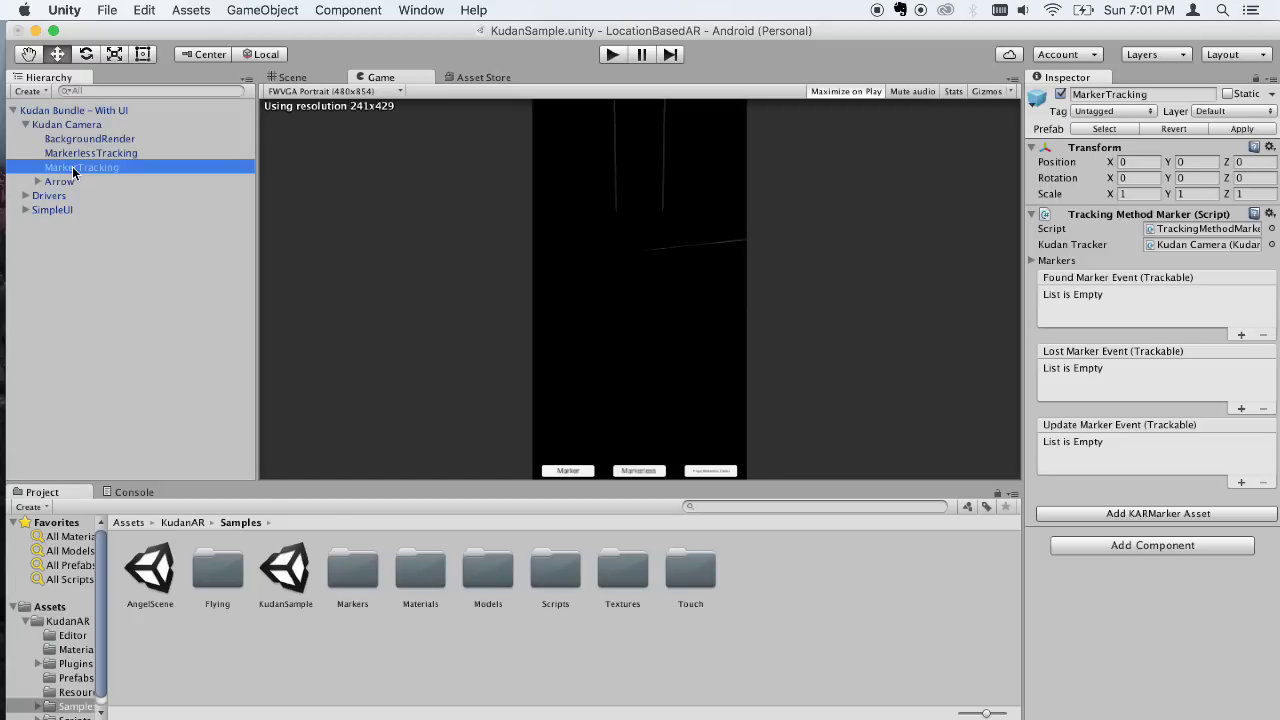
key("super+BackSpace")
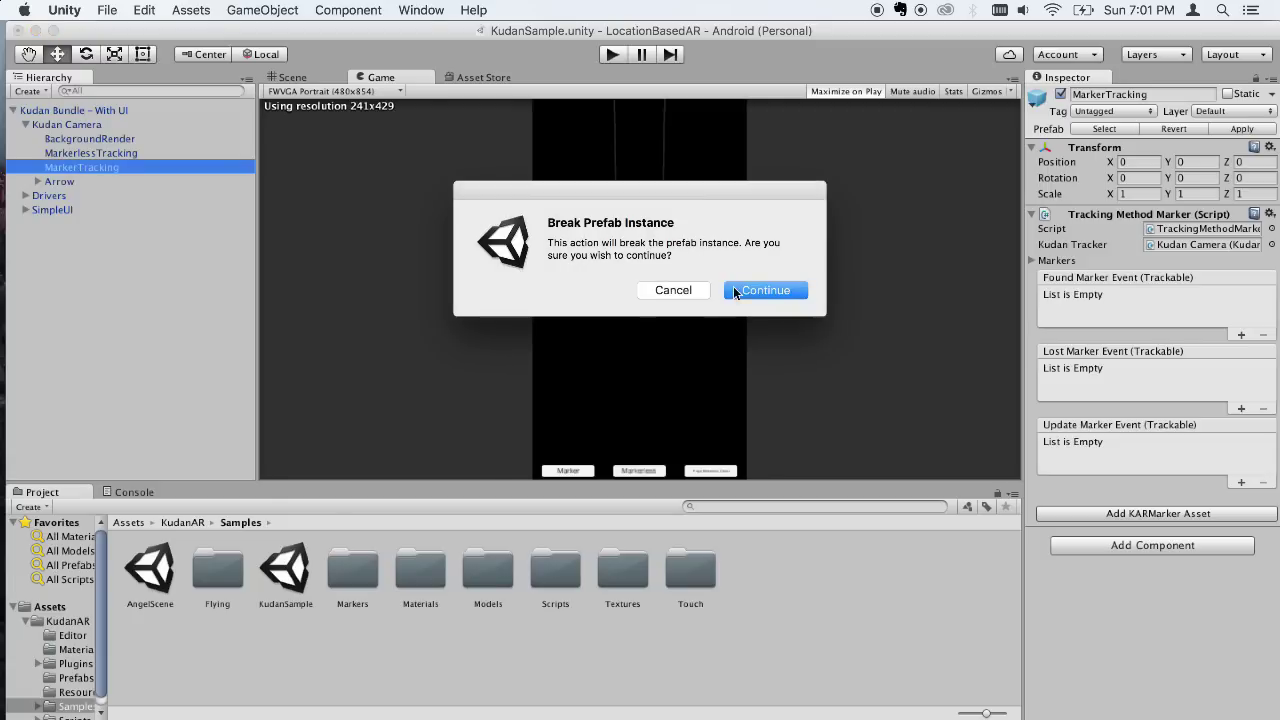
left_click(759, 289)
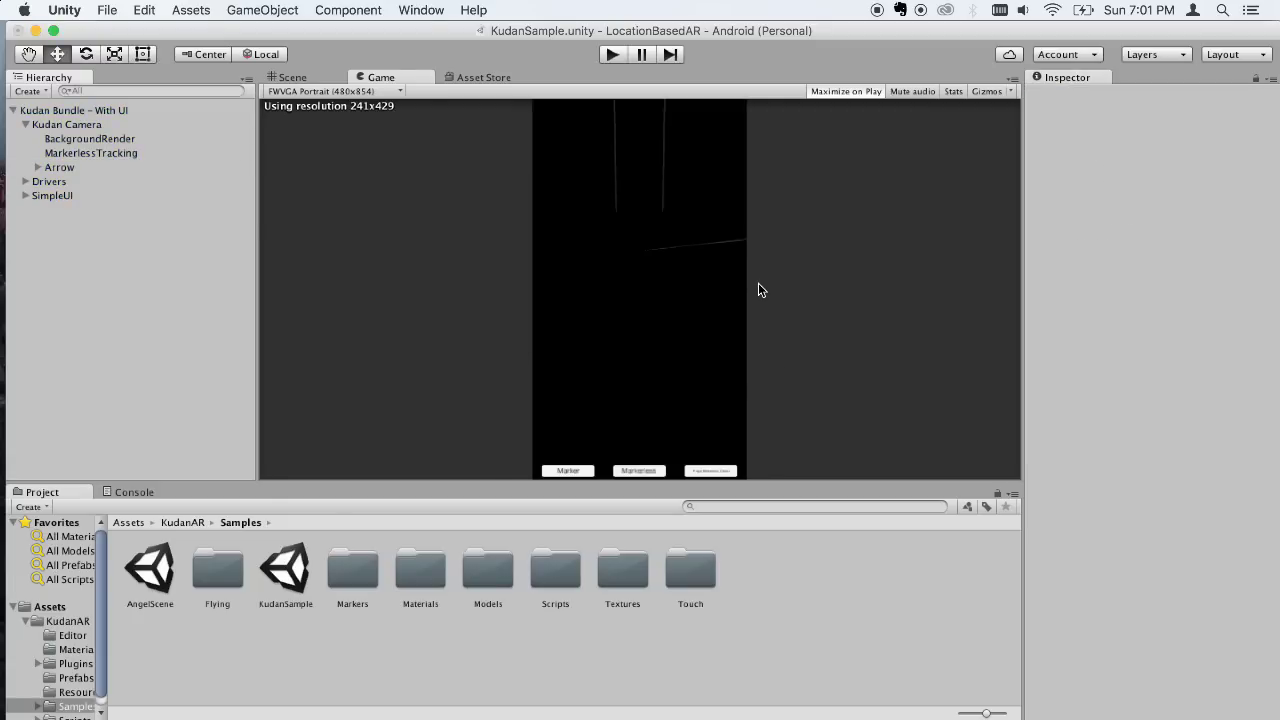
Delete the Marker driver under Drivers, keeping Markerless with its angelStatue.
left_click(26, 125)
left_click(42, 141)
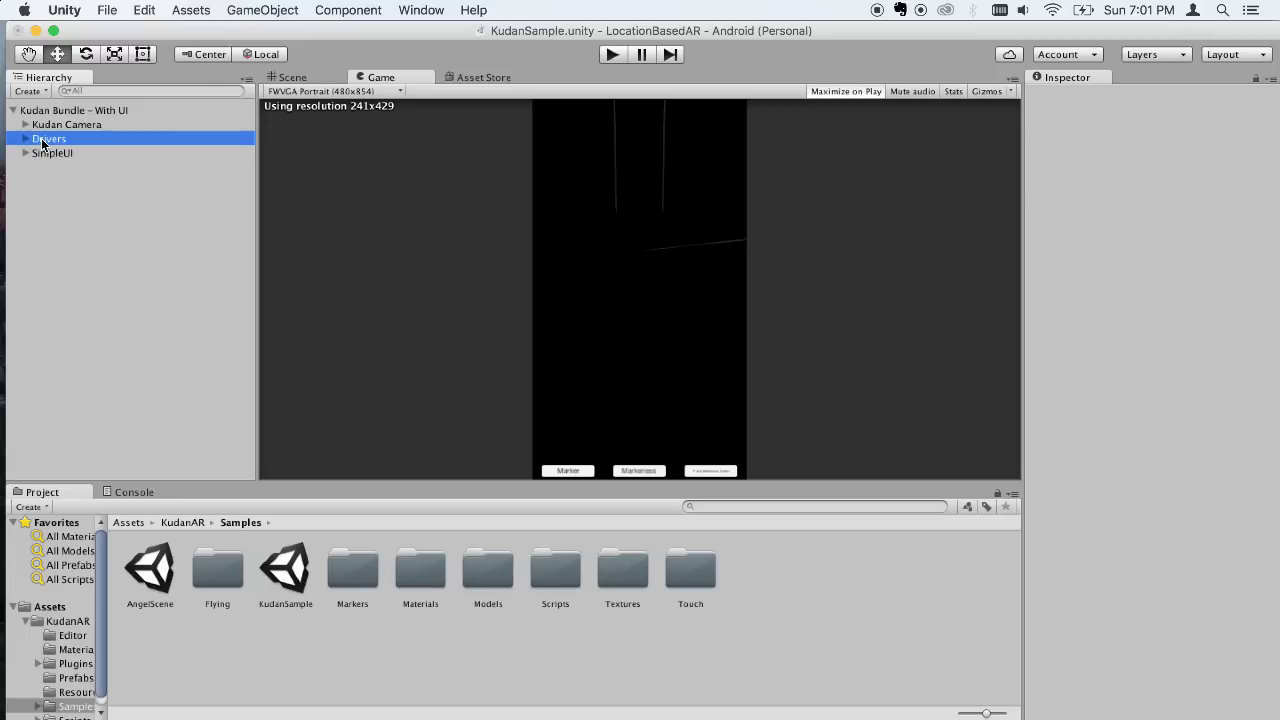
left_click(26, 139)
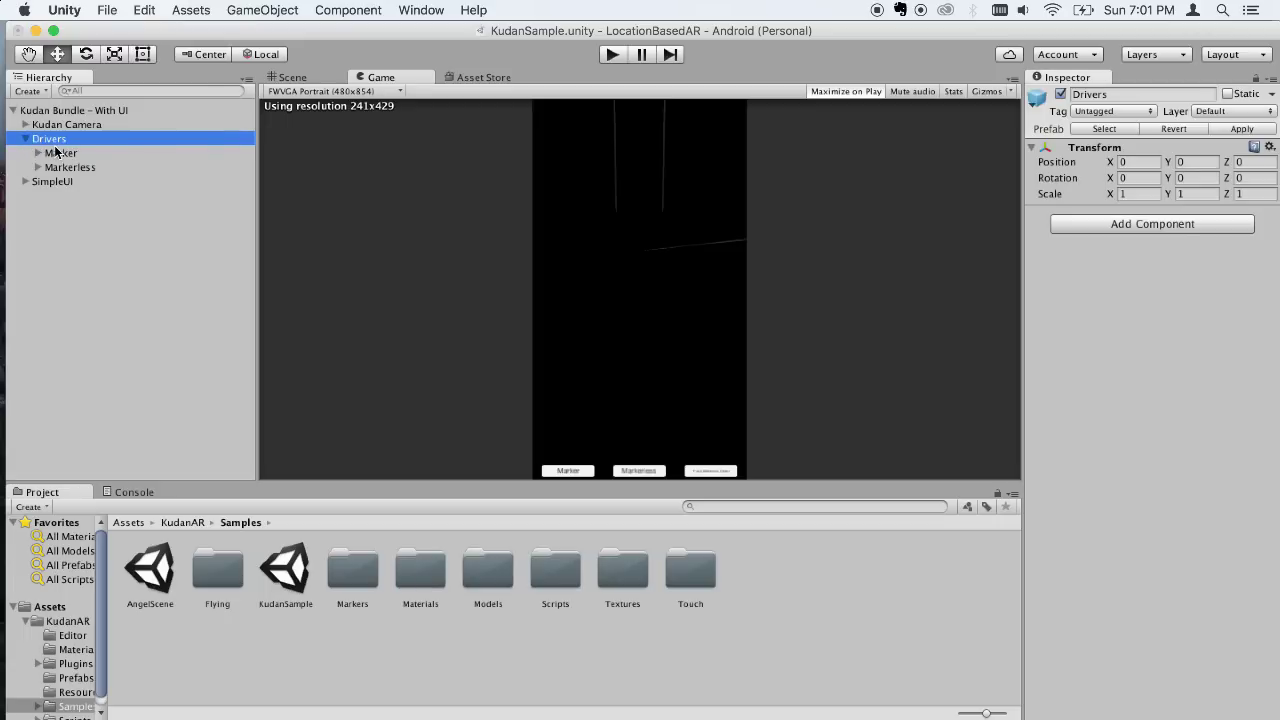
left_click(56, 152)
key("super+BackSpace")
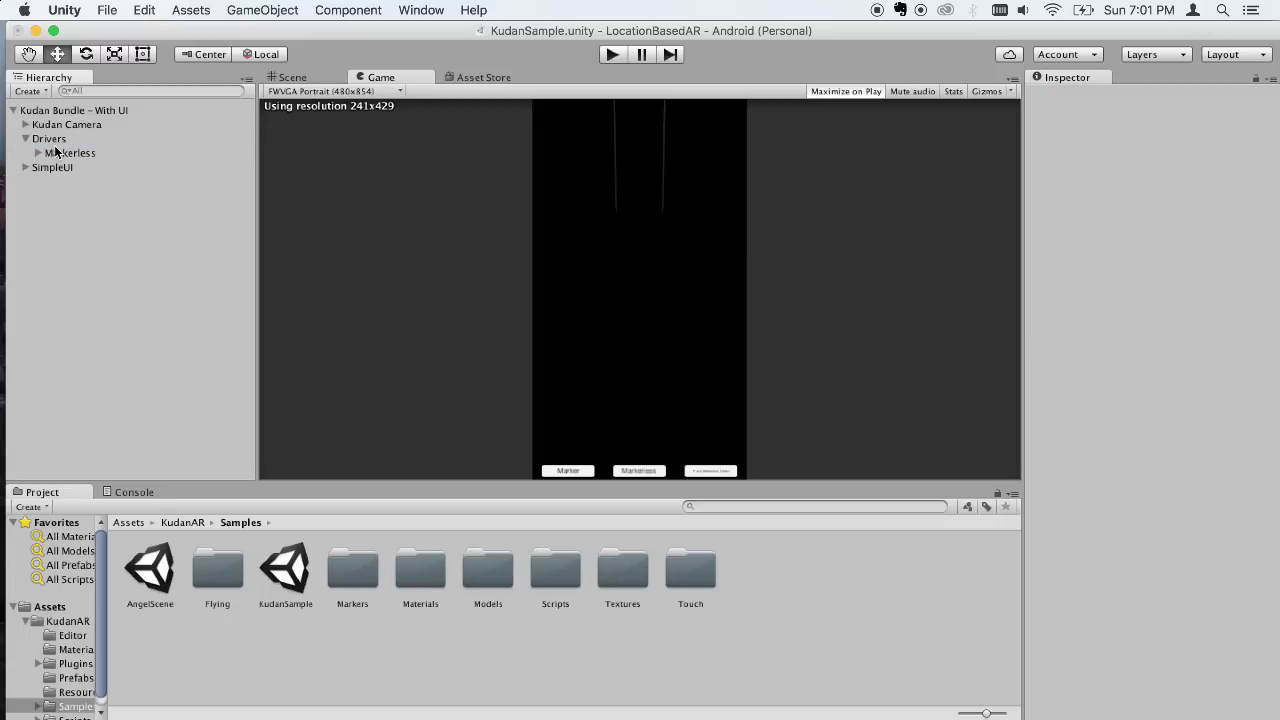
left_click(70, 152)
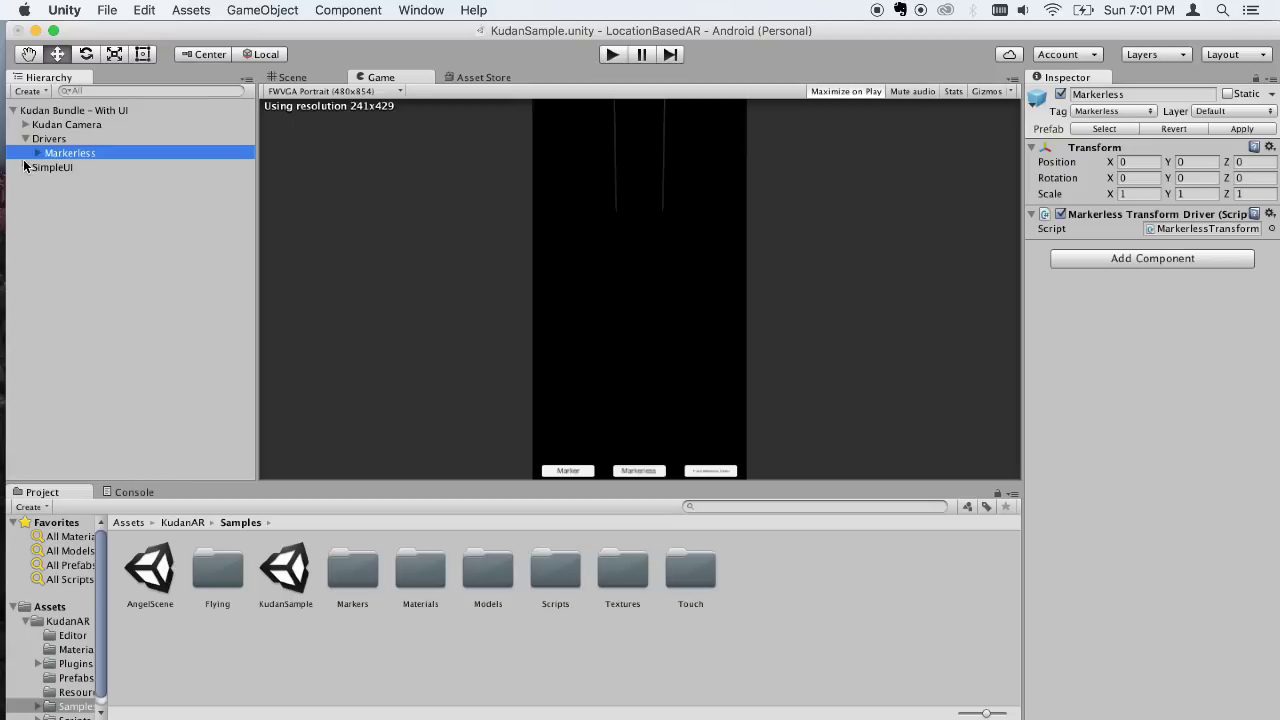
left_click(36, 154)
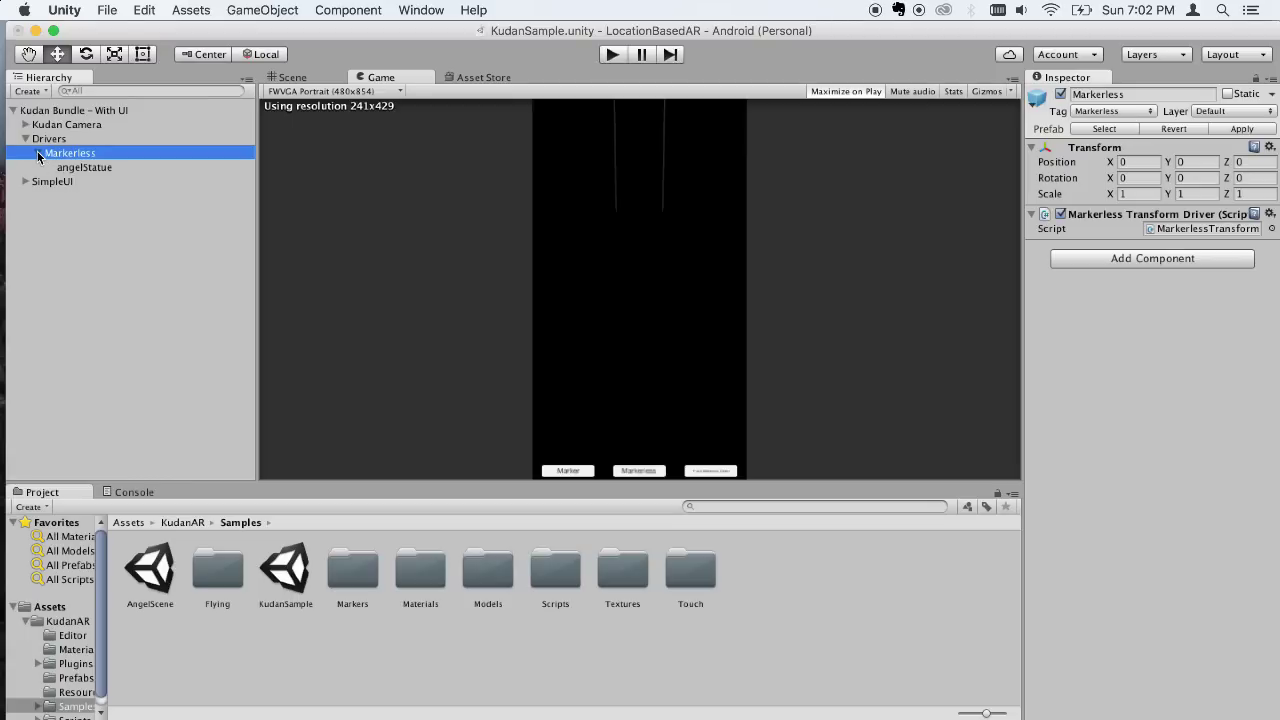
left_click(36, 154)
Set Kudan Camera's Default Tracking Method to MarkerlessTracking.
left_click(52, 126)
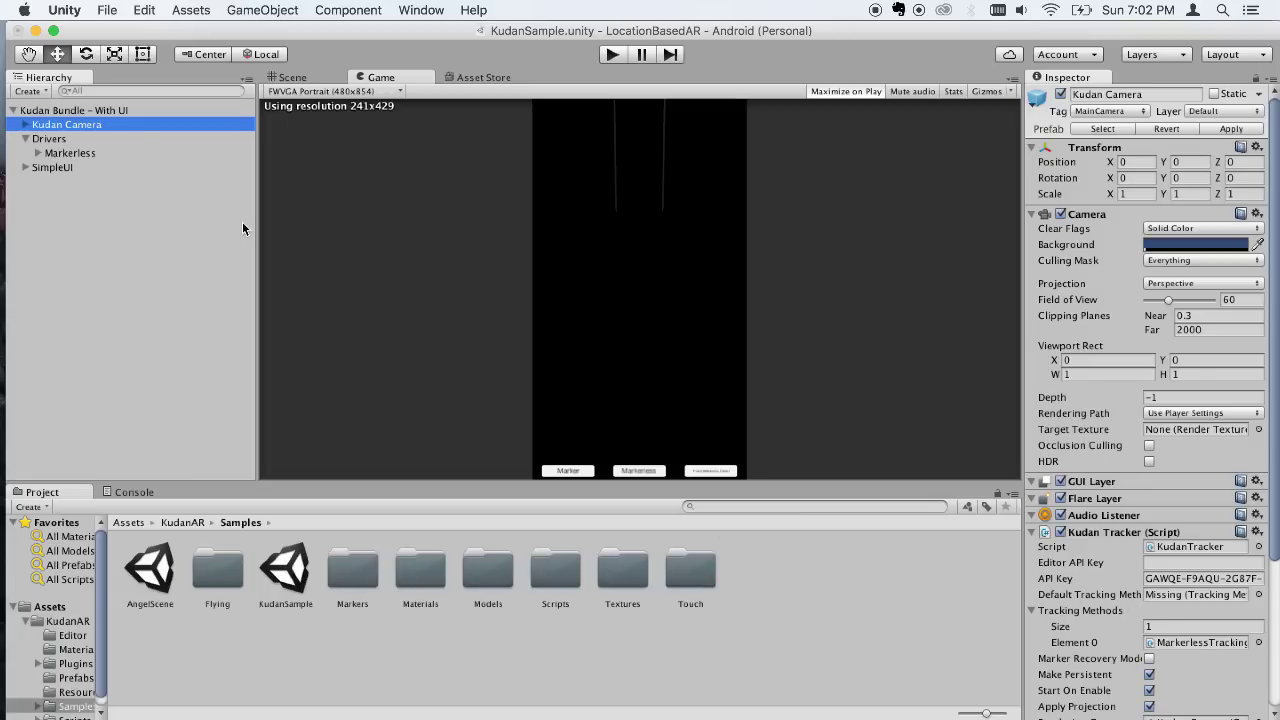
left_click(1259, 595)
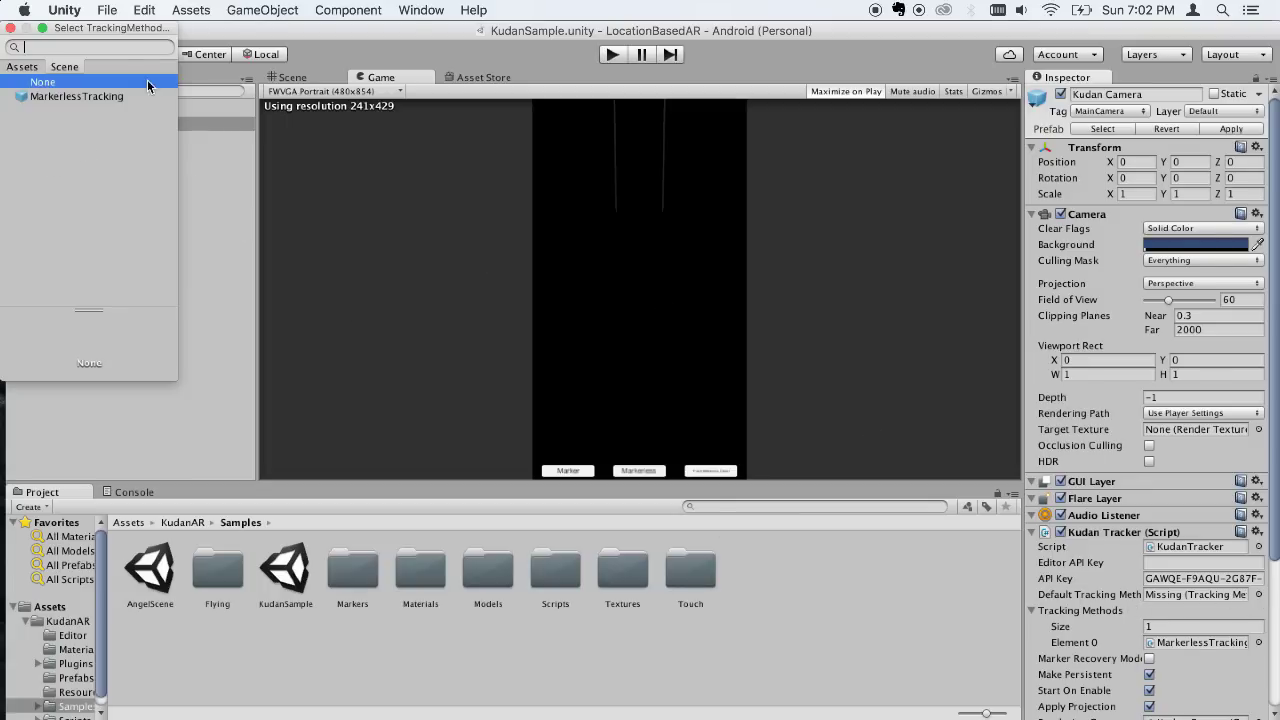
double_click(108, 97)
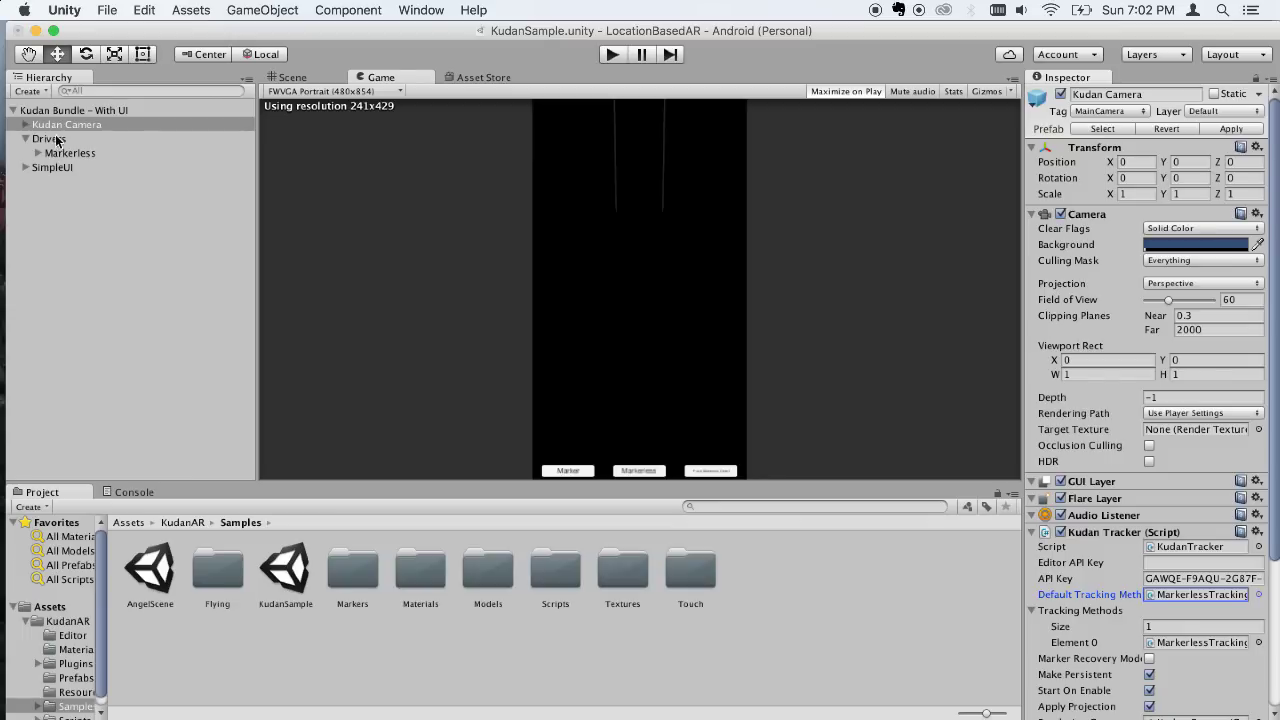
left_click(50, 140)
Delete the three button objects inside SimpleUI, starting with markerButton.
left_click(25, 168)
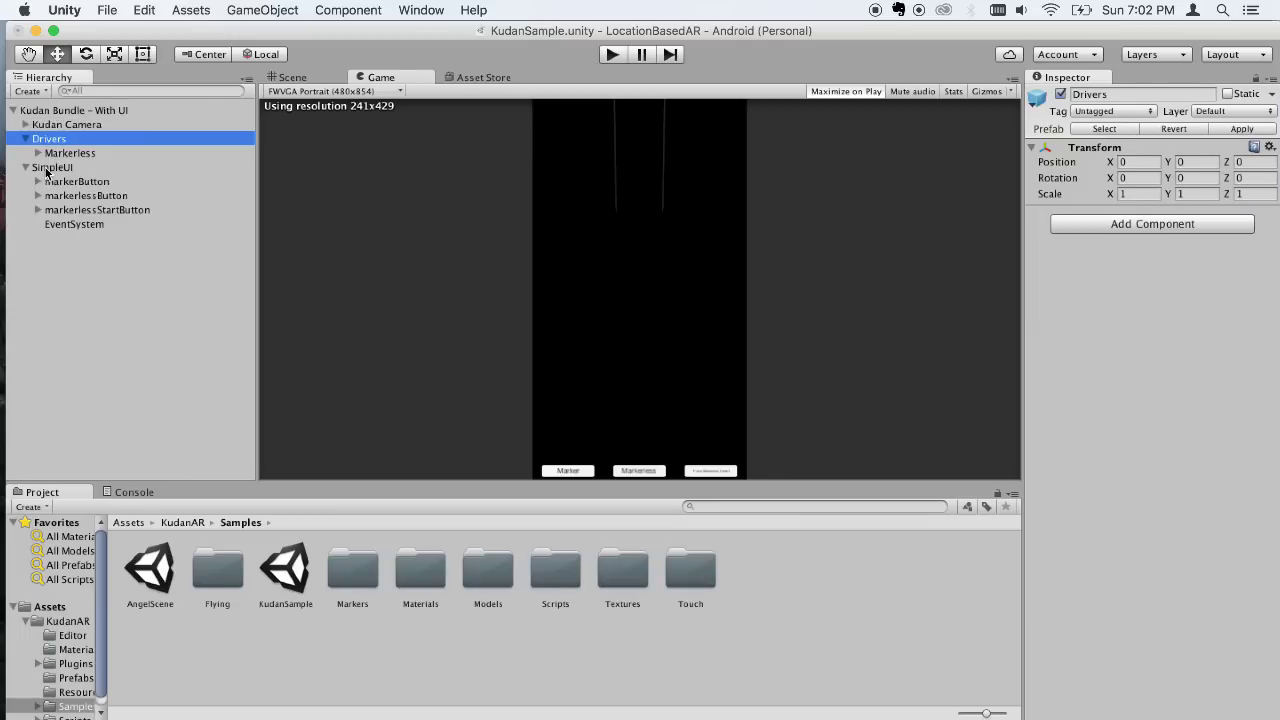
left_click(46, 167)
left_click(87, 181)
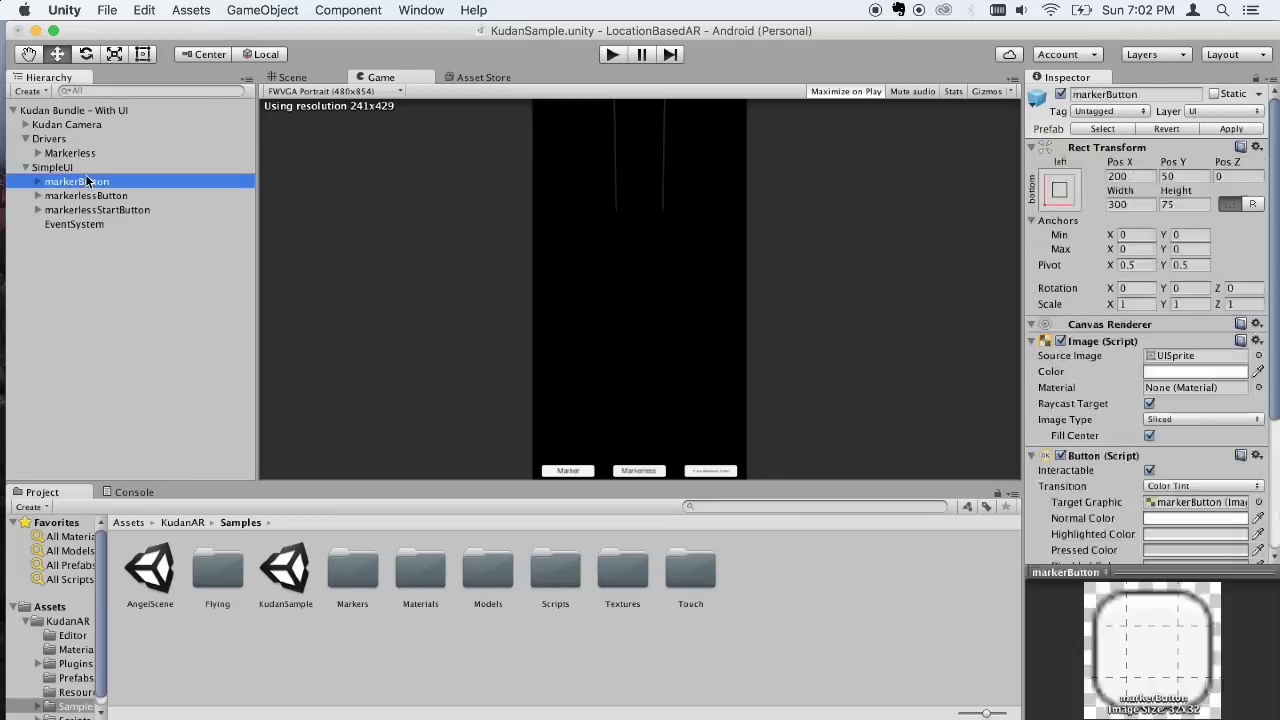
left_click(86, 210, "shift")
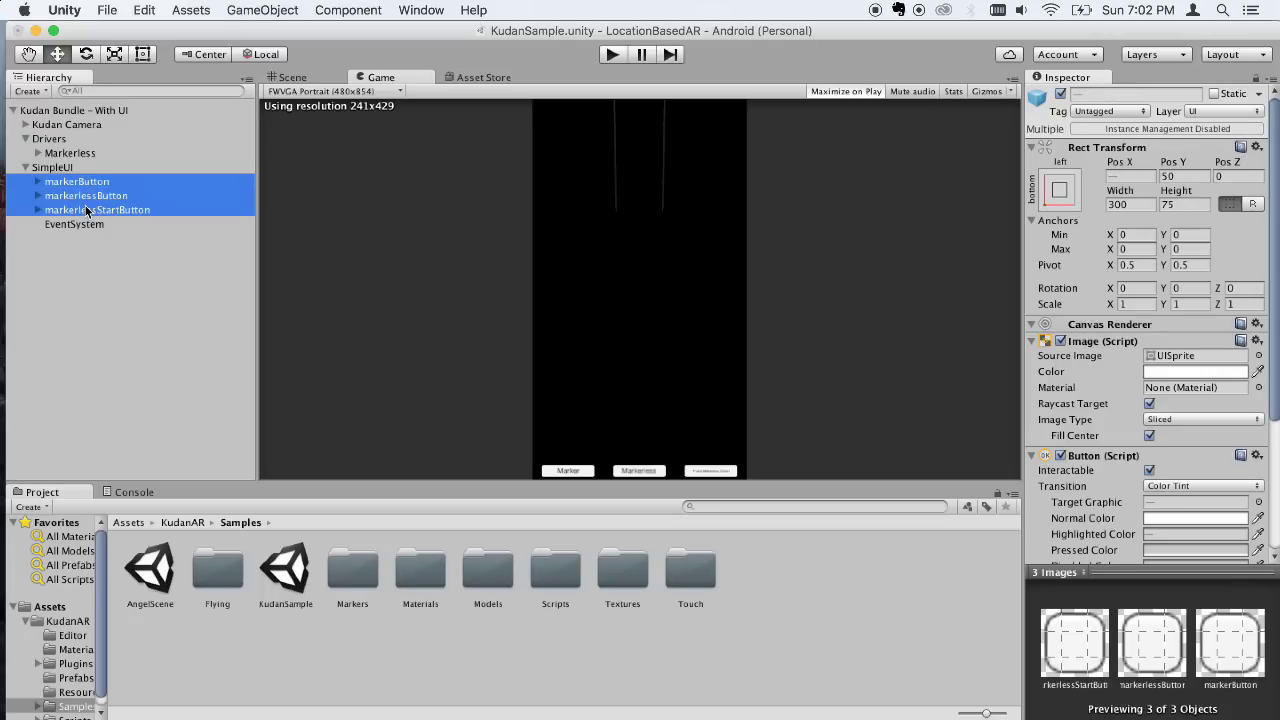
key("super+BackSpace")
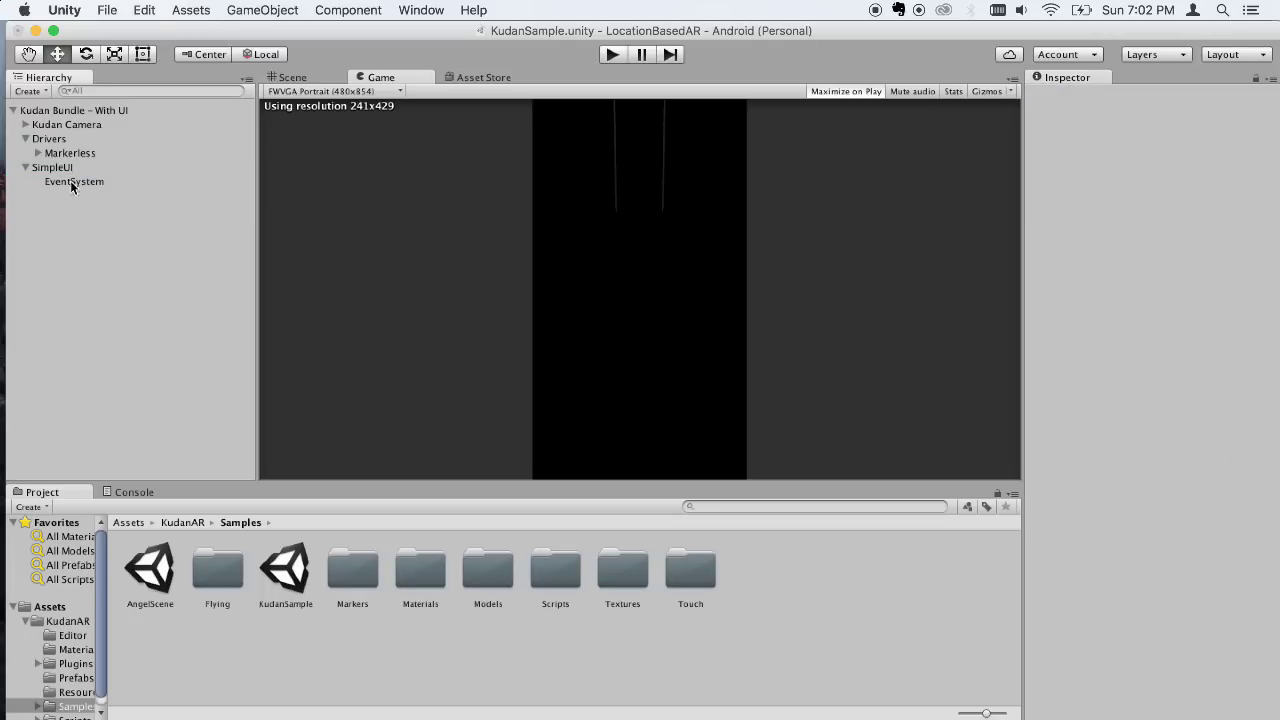
Set SimpleUI's missing Marker Tracking reference to None.
left_click(60, 168)
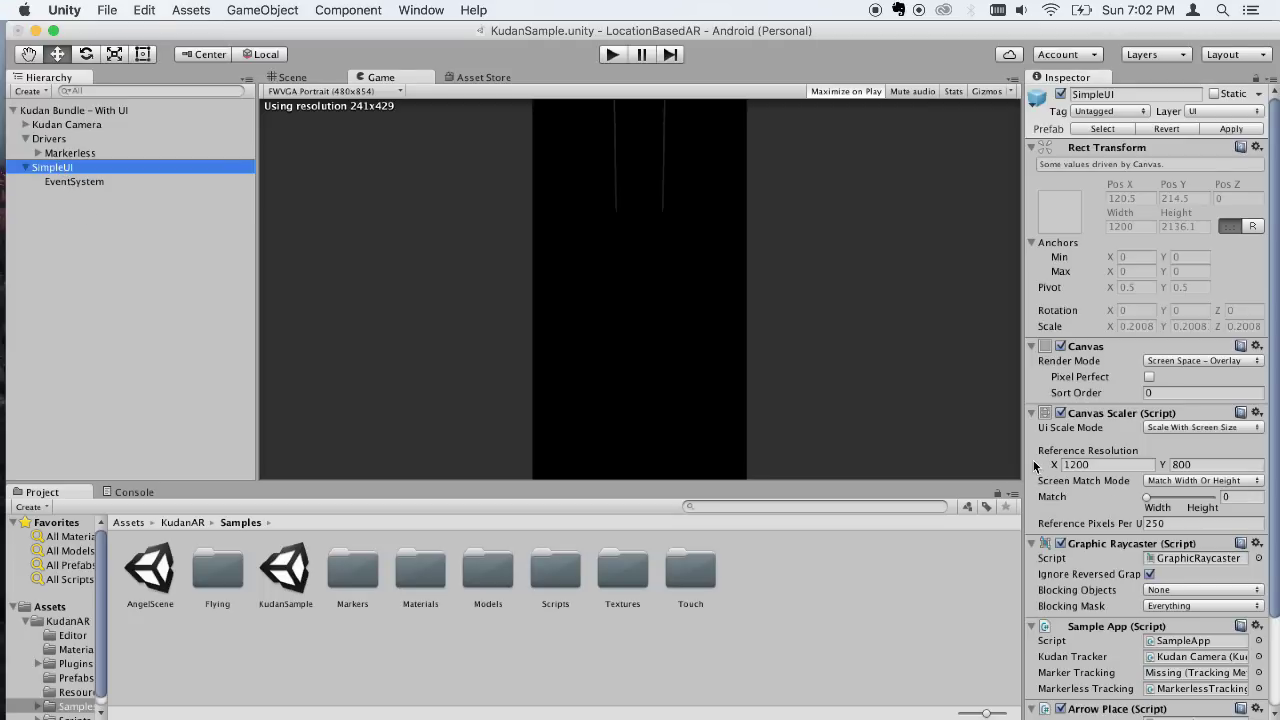
scroll(1125, 526, "down", 3)
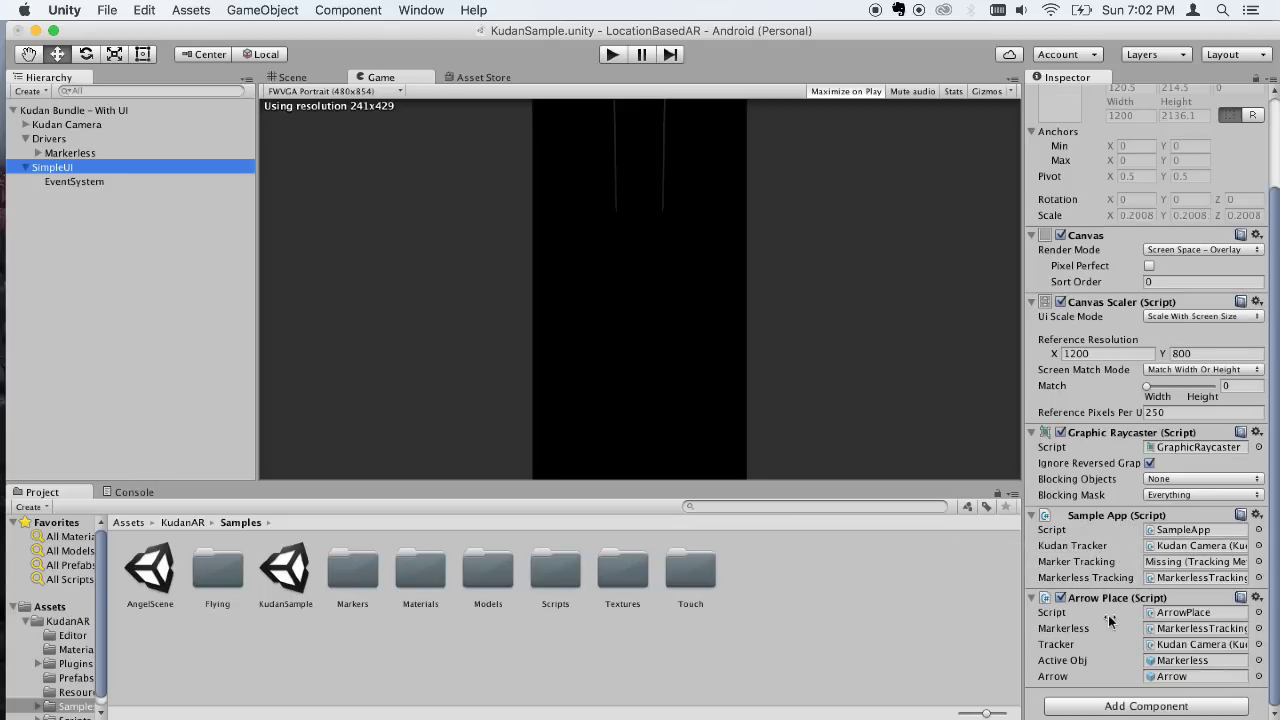
left_click(1258, 562)
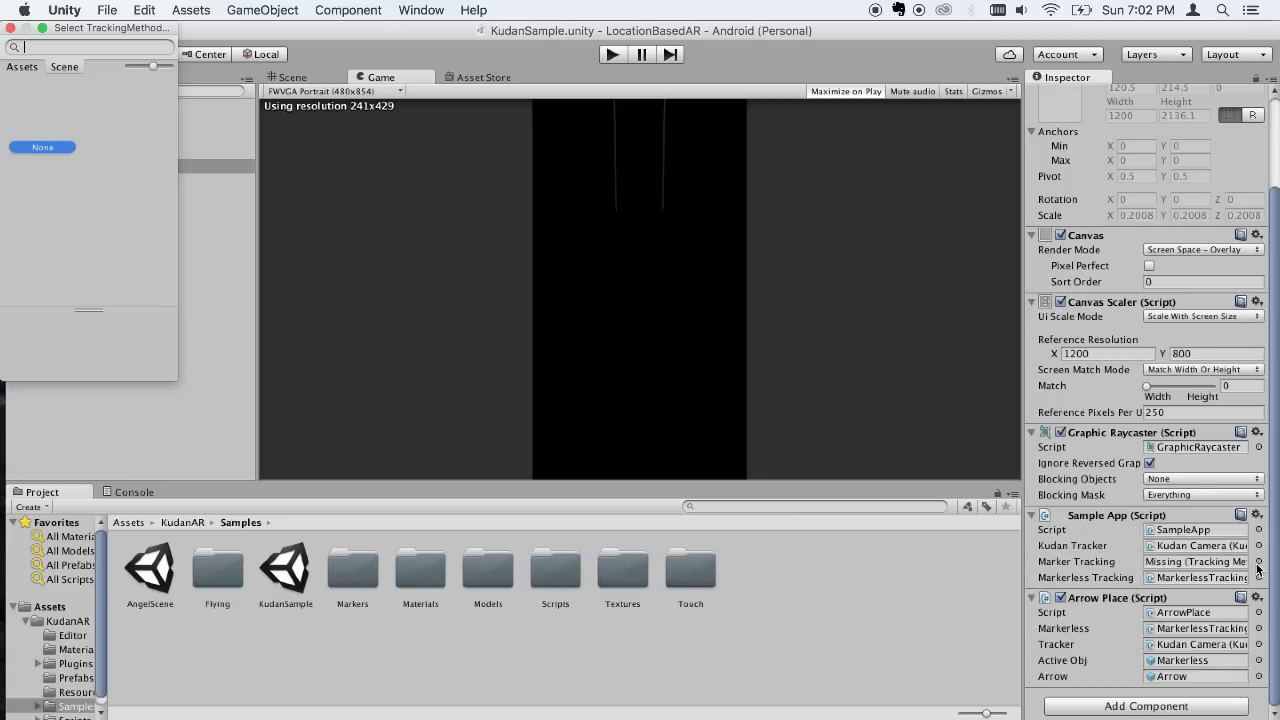
double_click(49, 93)
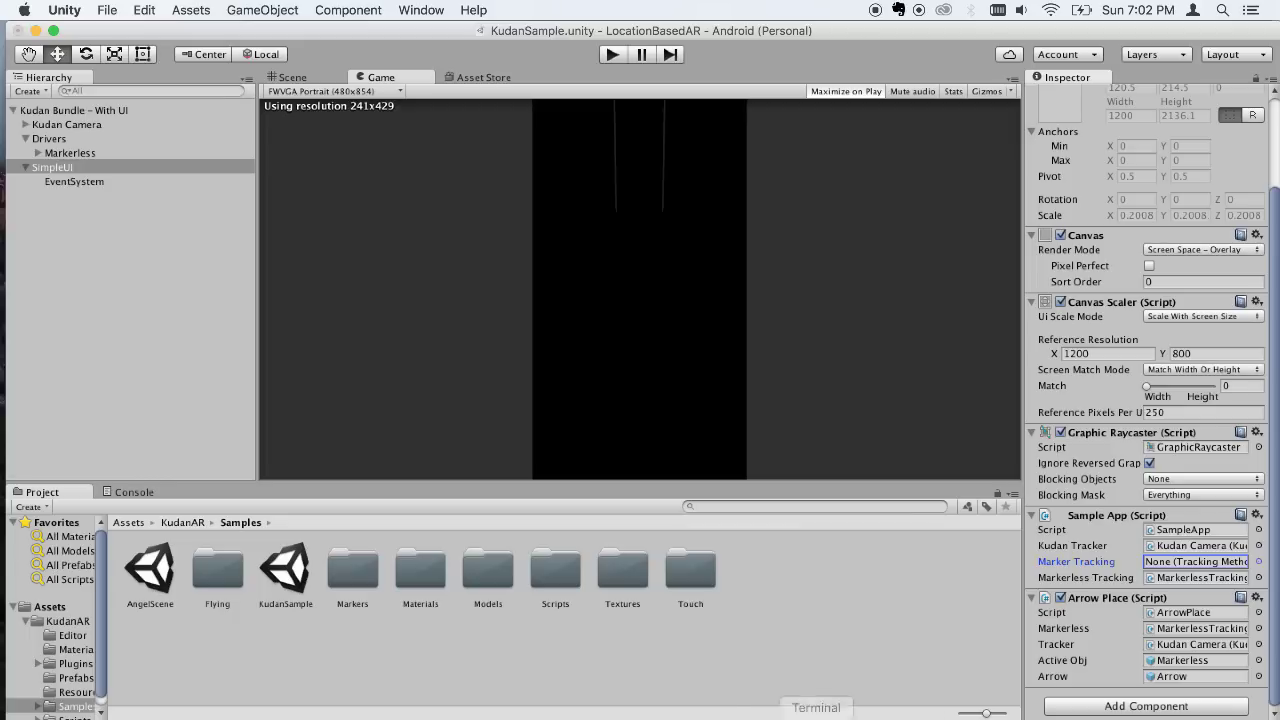
mouse_move(793, 712)
Create a C# script named DetectLocation in the top-level Assets folder.
left_click(188, 524)
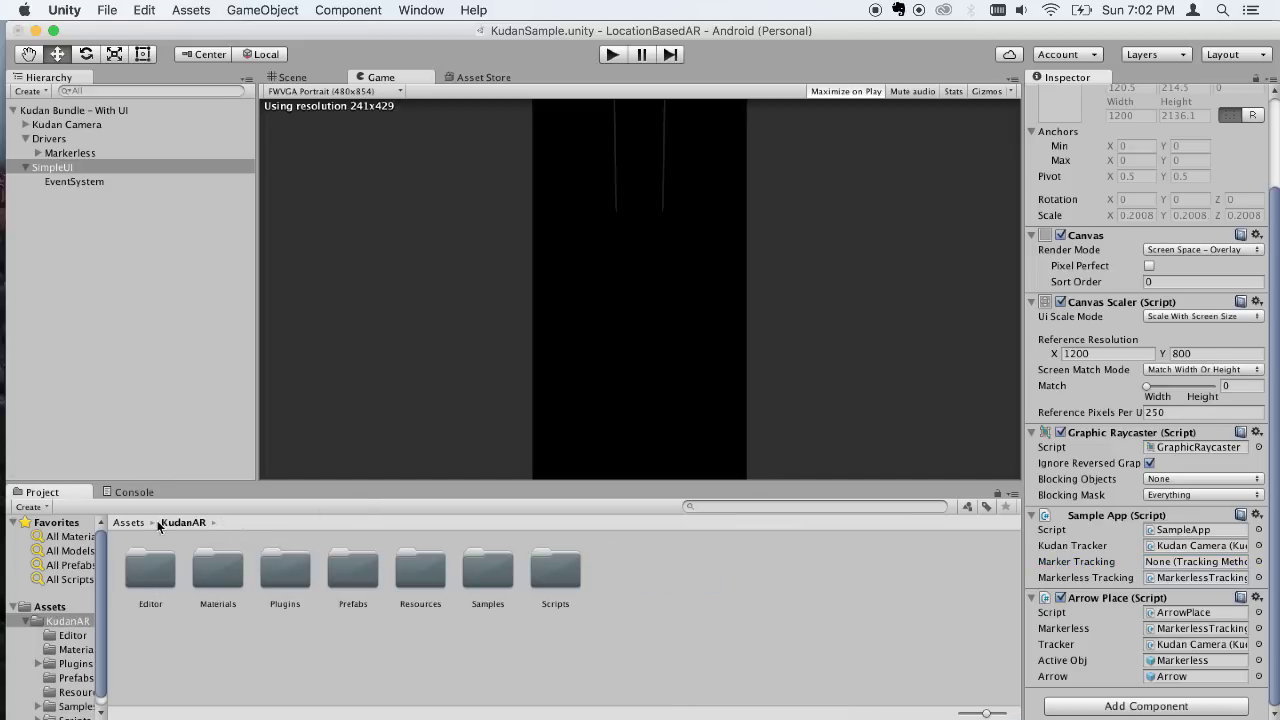
left_click(130, 524)
left_click(370, 636)
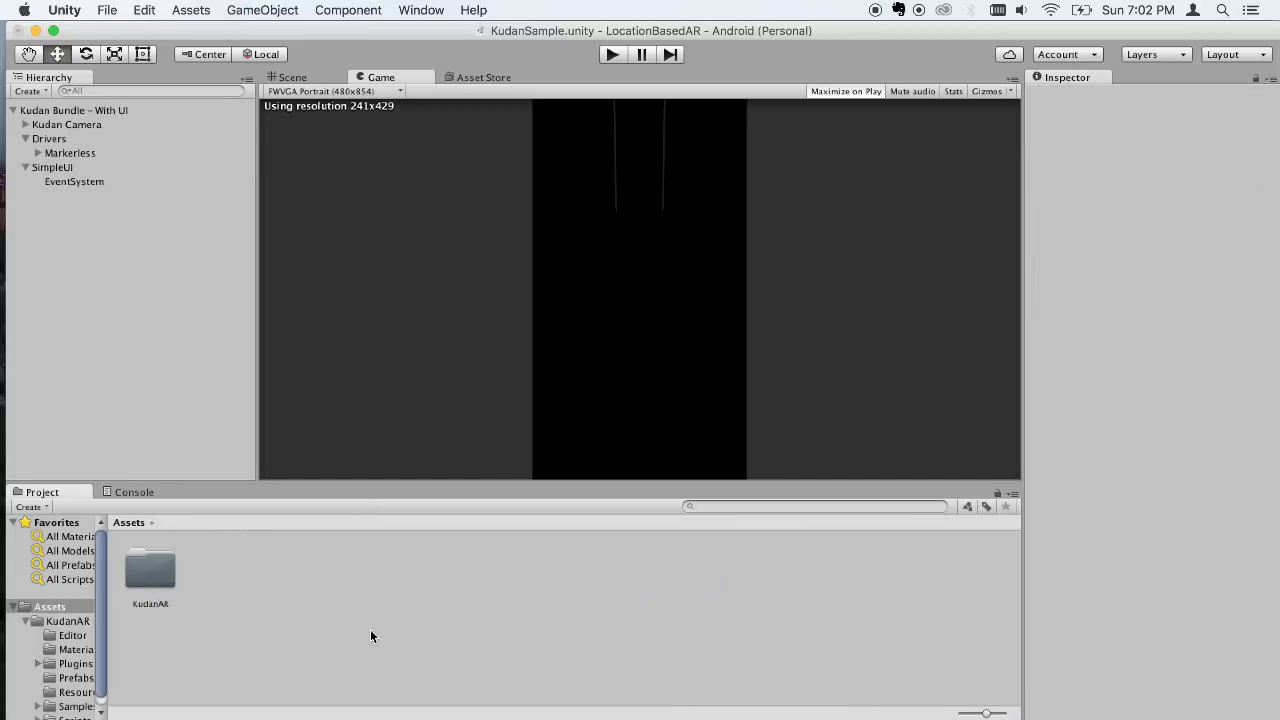
right_click(418, 597)
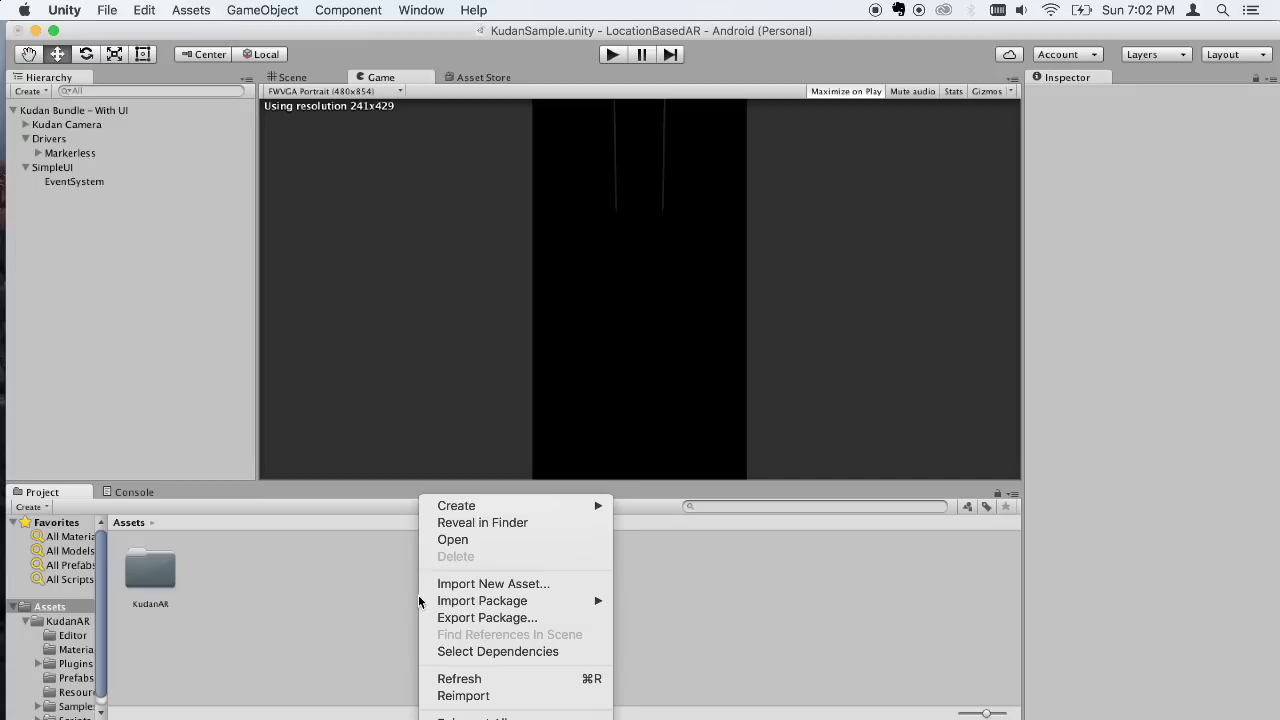
mouse_move(522, 507)
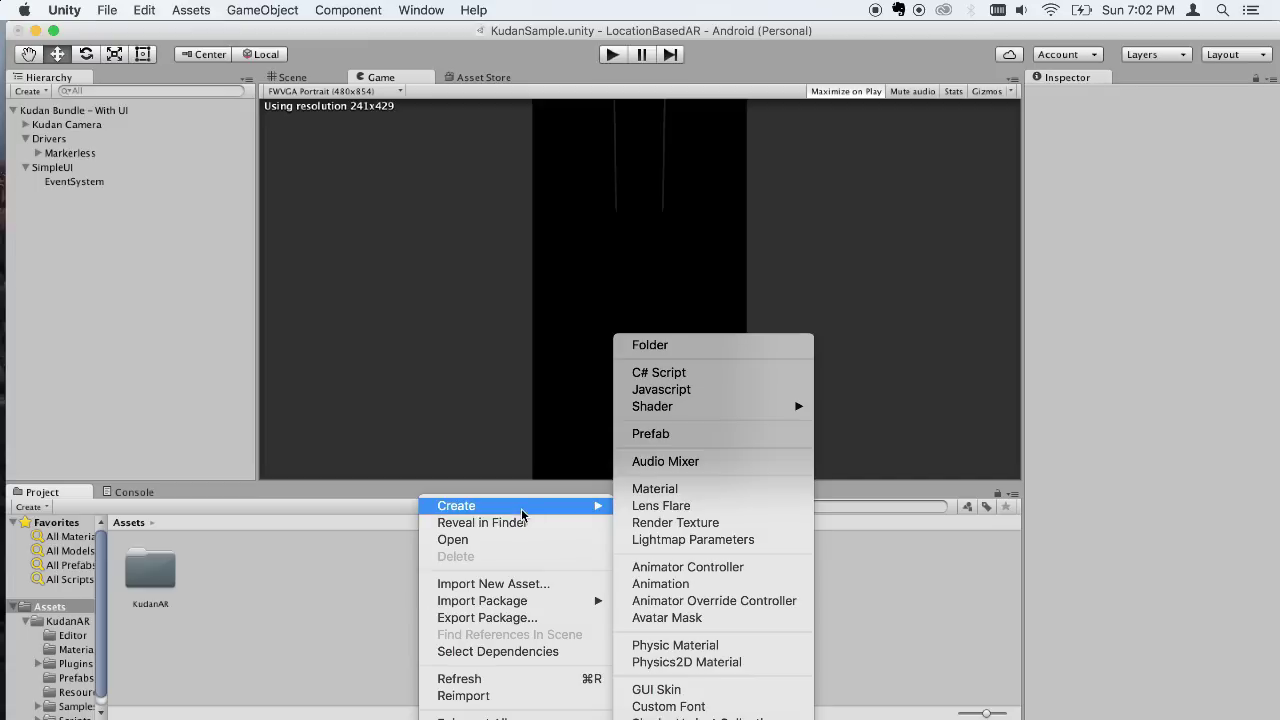
left_click(737, 376)
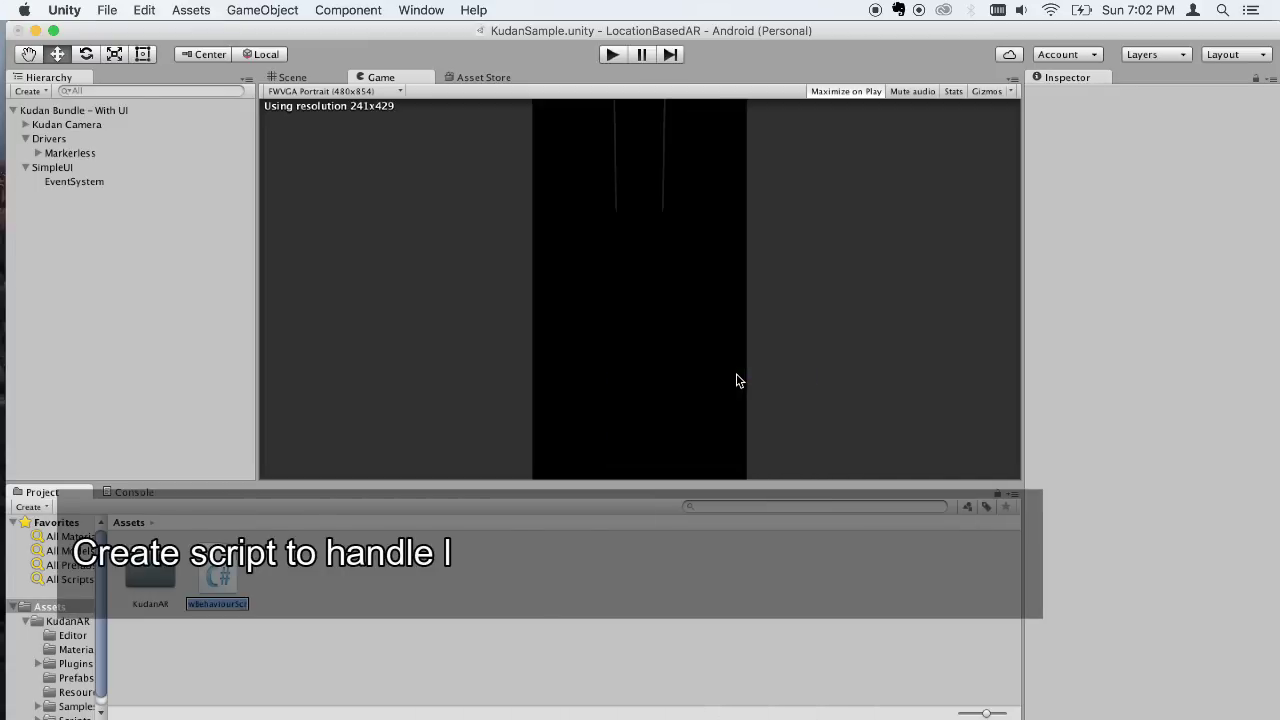
type("Det")
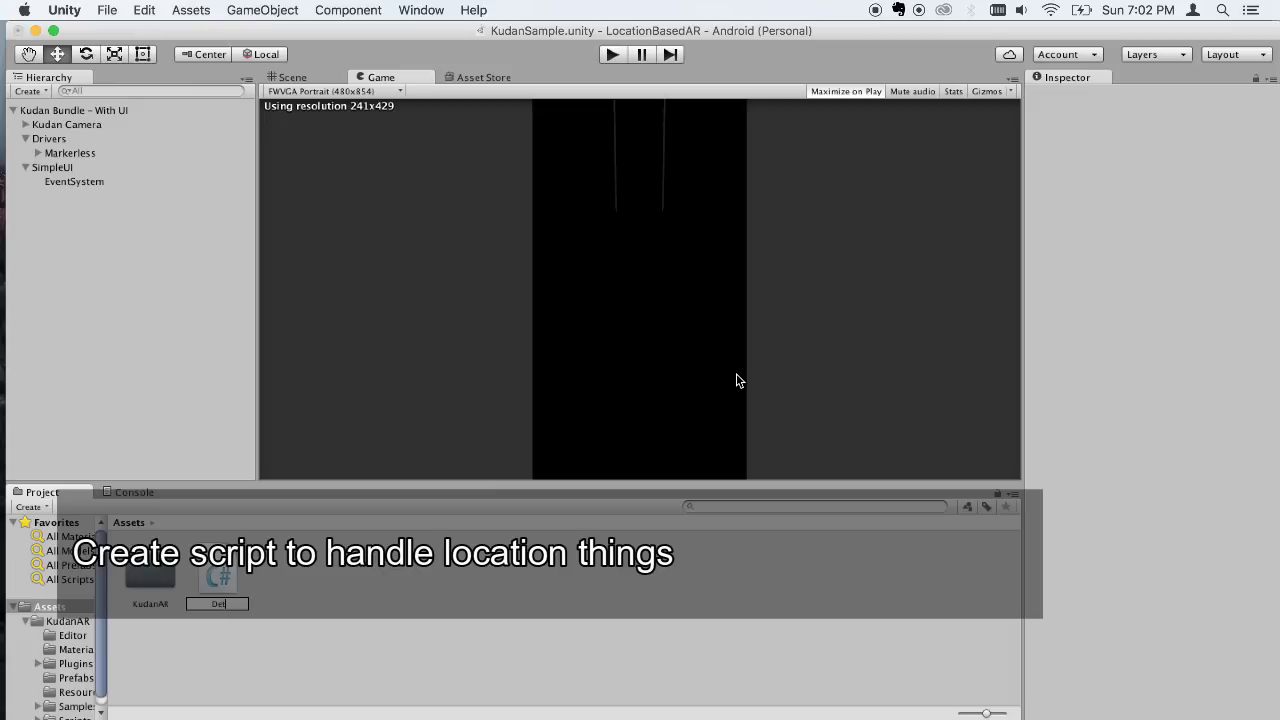
type("ectLoc")
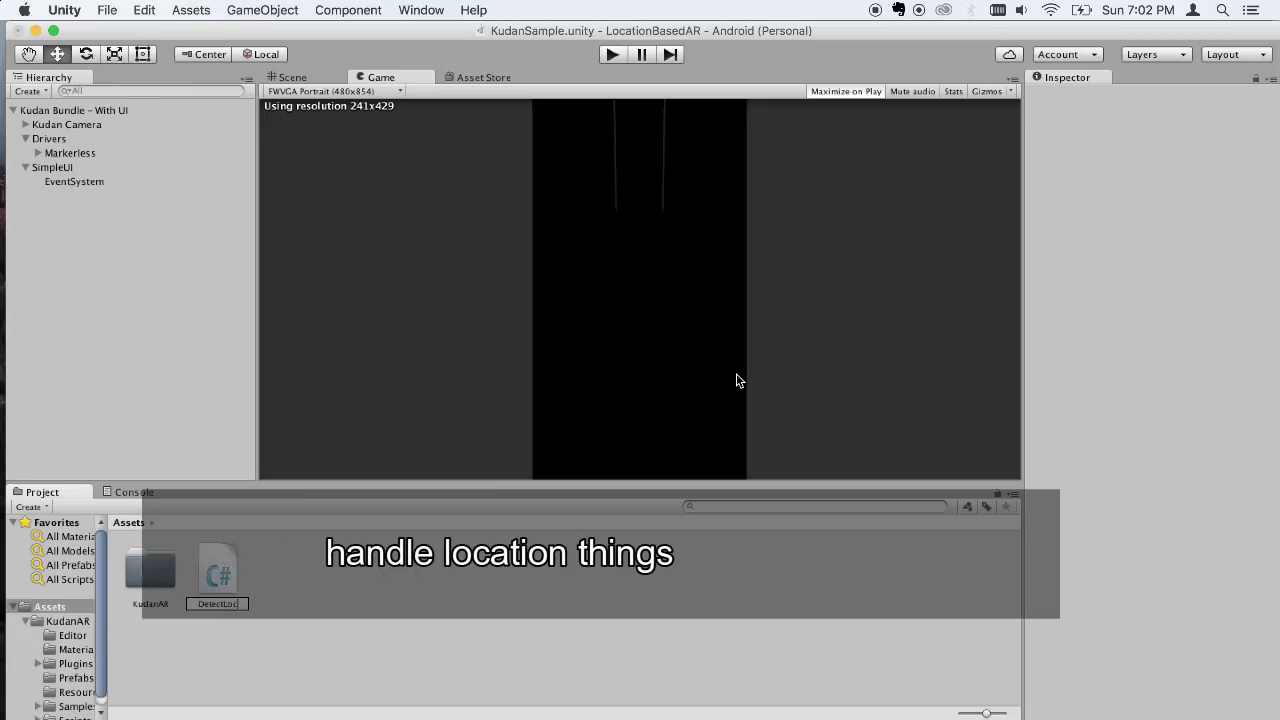
type("atio")
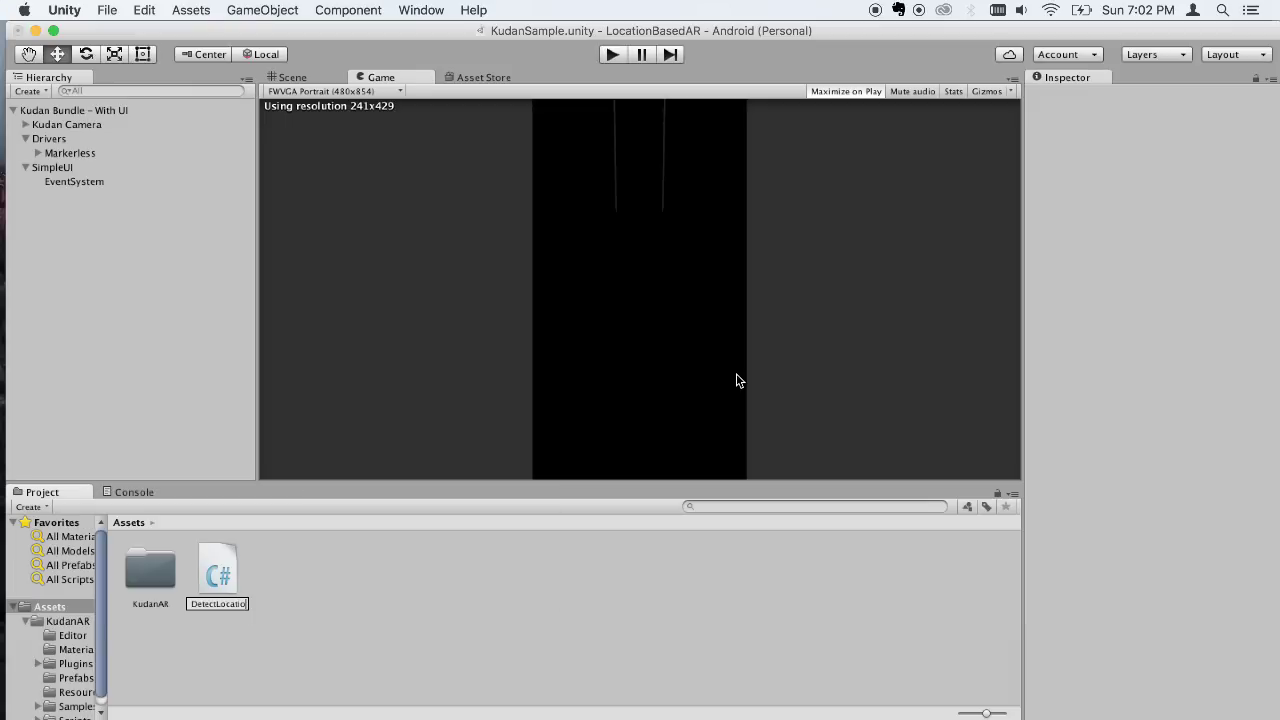
type("n")
key("Return")
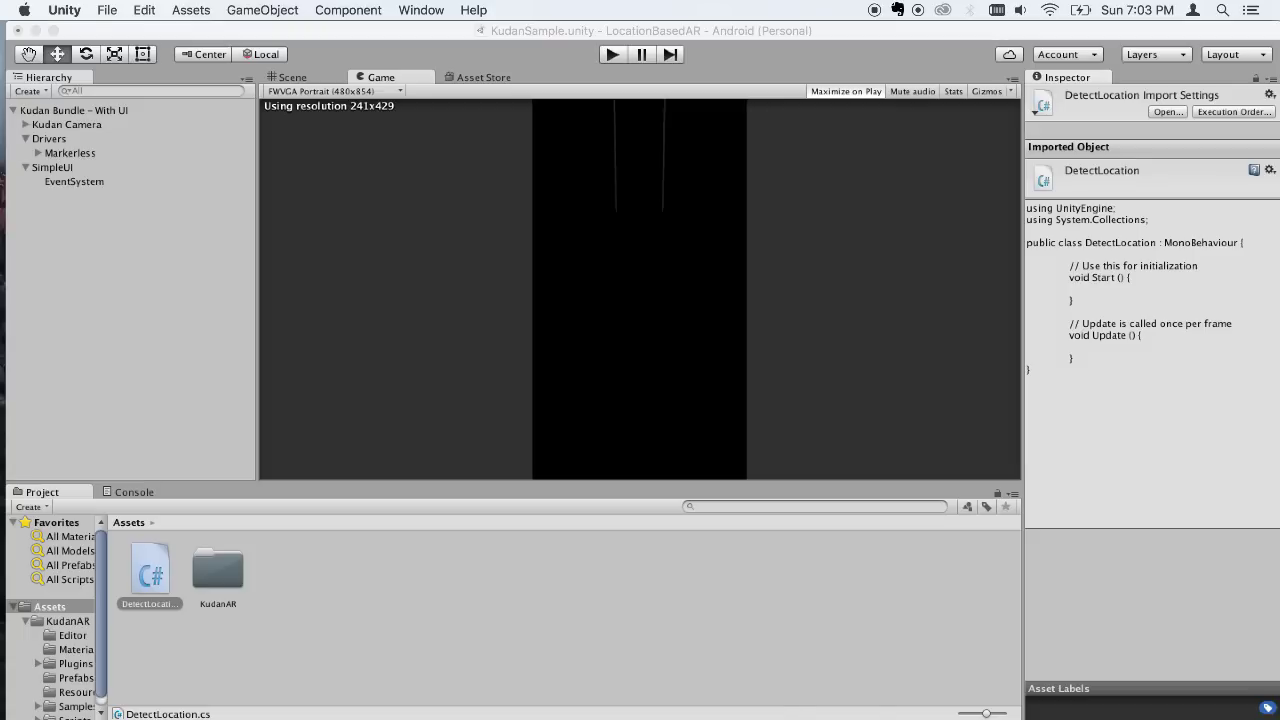
Launch MonoDevelop from the Dock, then return to Unity.
mouse_move(850, 712)
left_click(917, 710)
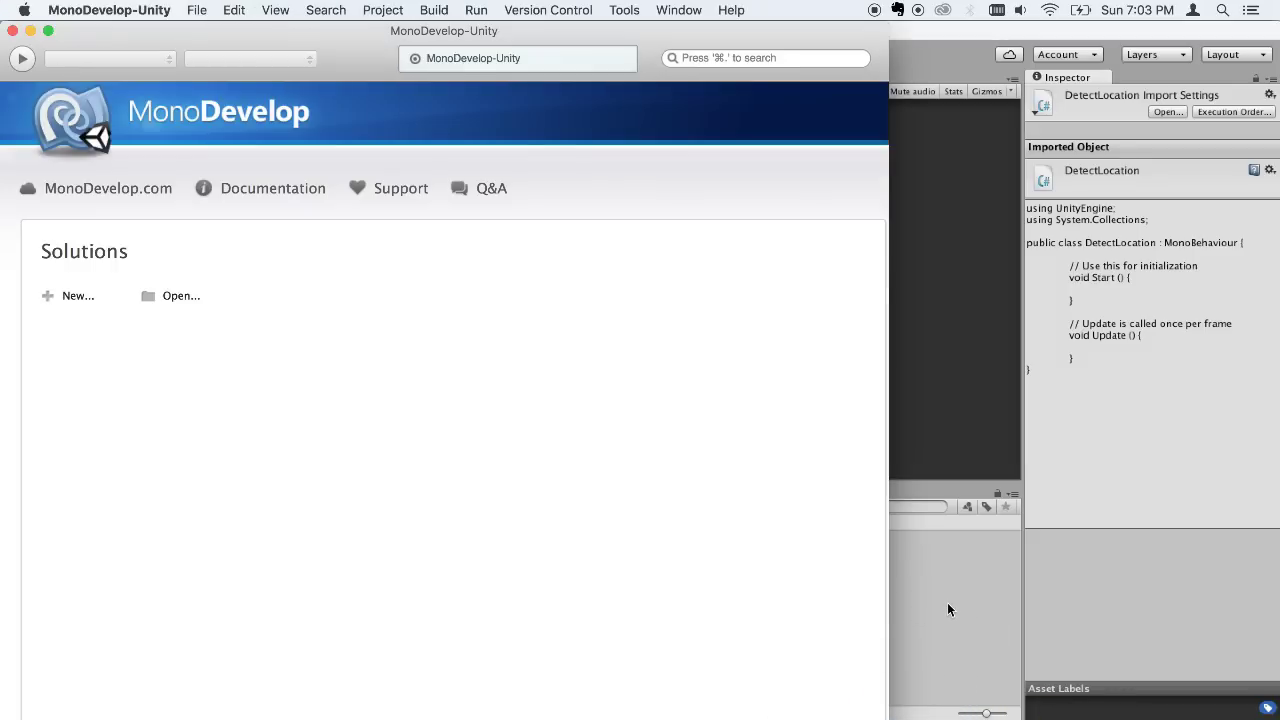
left_click(947, 602)
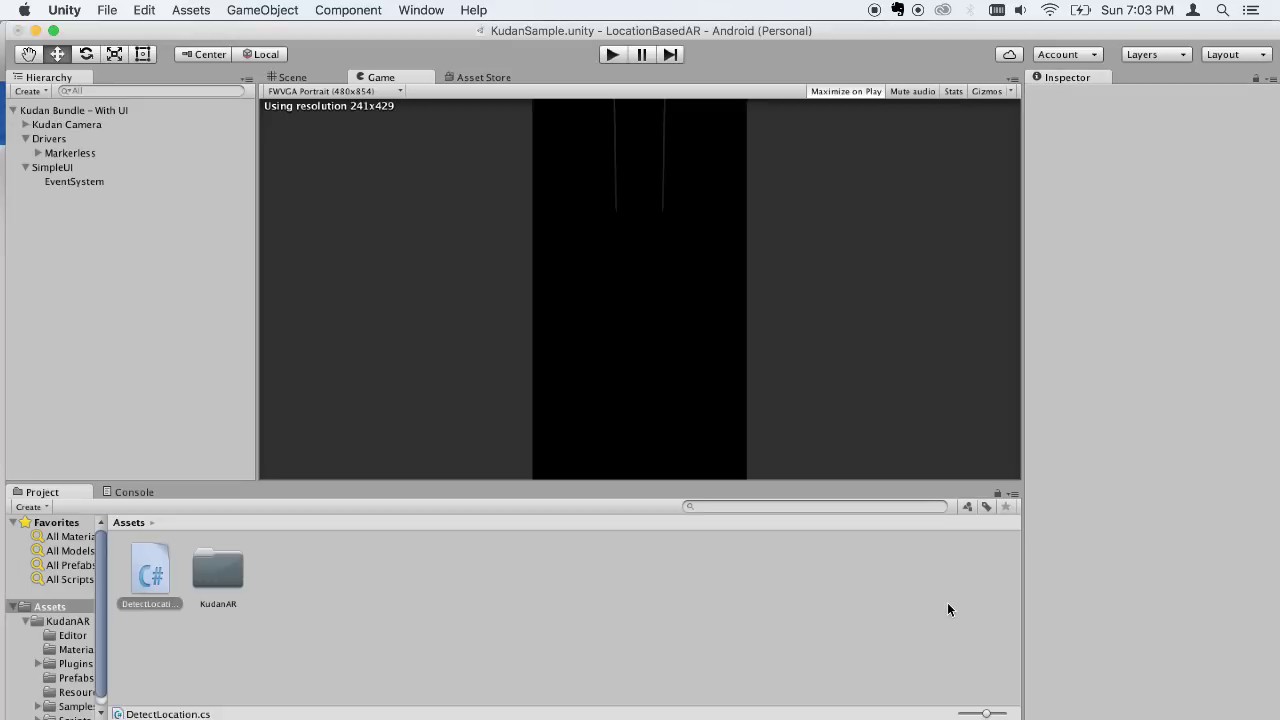
Expand Markerless and frame the angelStatue from the front in the Scene view.
left_click(38, 153)
left_click(313, 79)
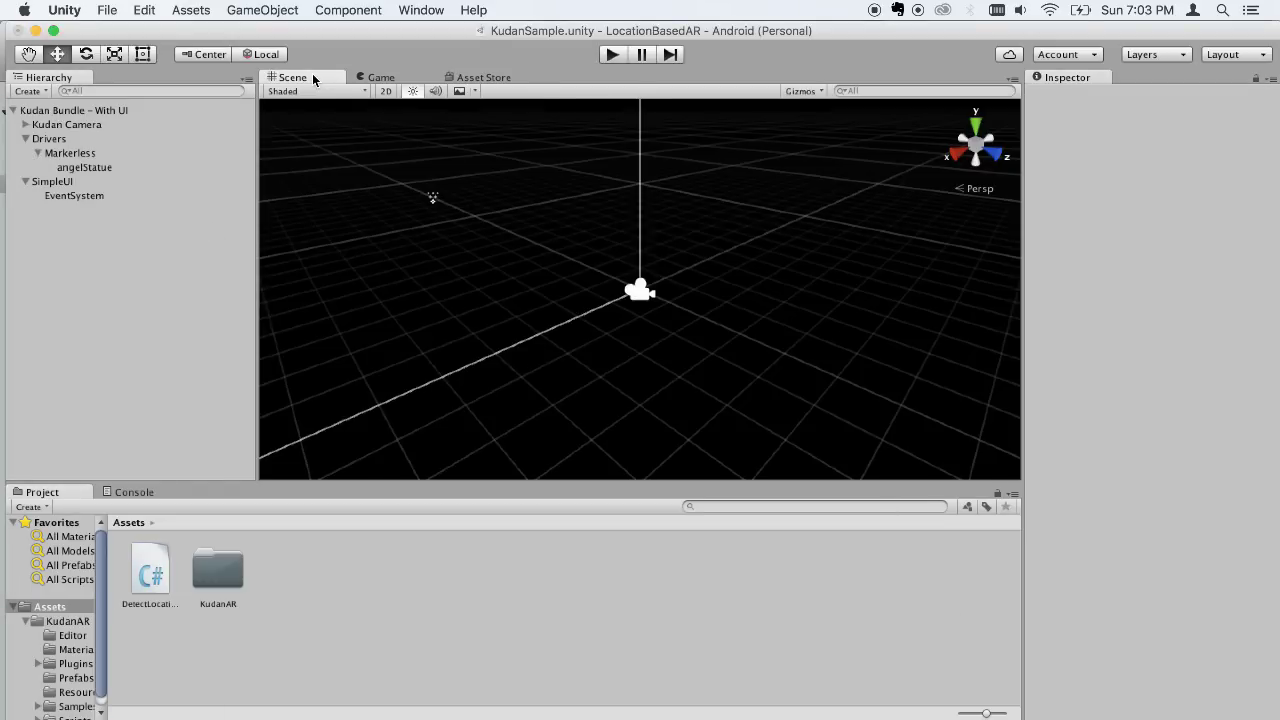
scroll(455, 206, "up", 3)
scroll(455, 206, "up", 3)
scroll(455, 206, "up", 5)
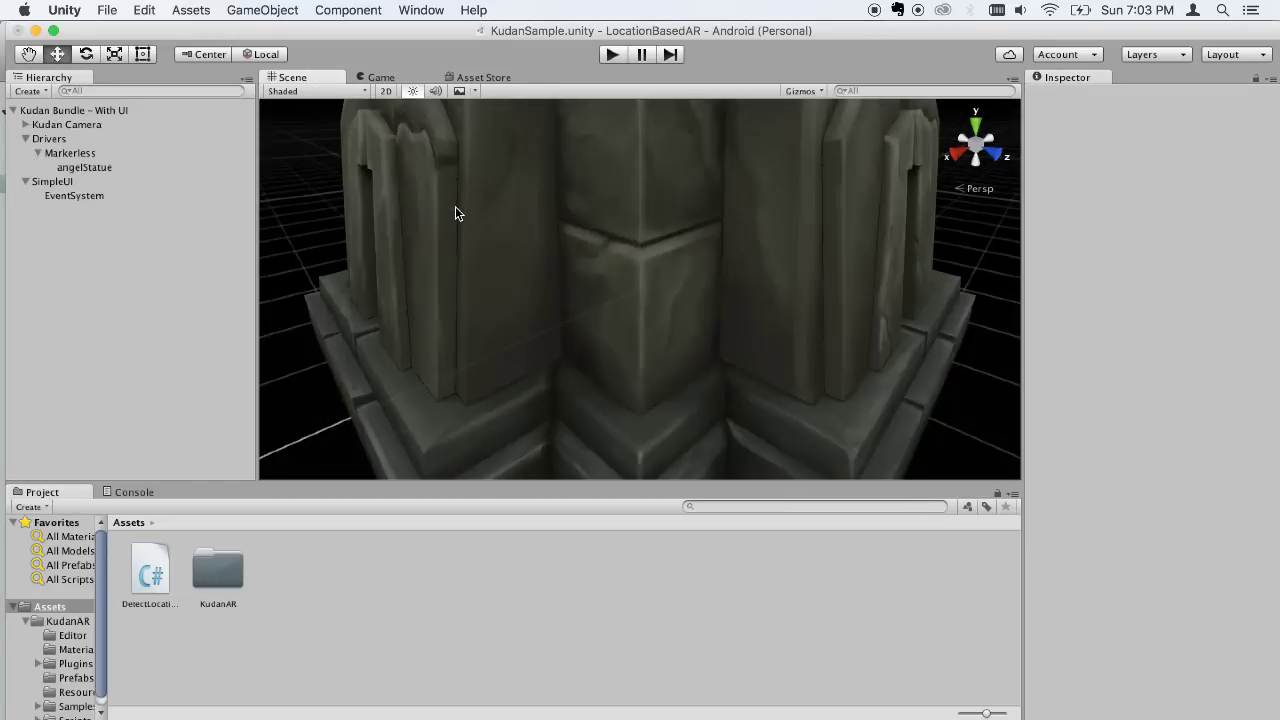
scroll(455, 213, "down", 2)
scroll(455, 213, "down", 3)
scroll(455, 213, "down", 4)
scroll(455, 213, "down", 2)
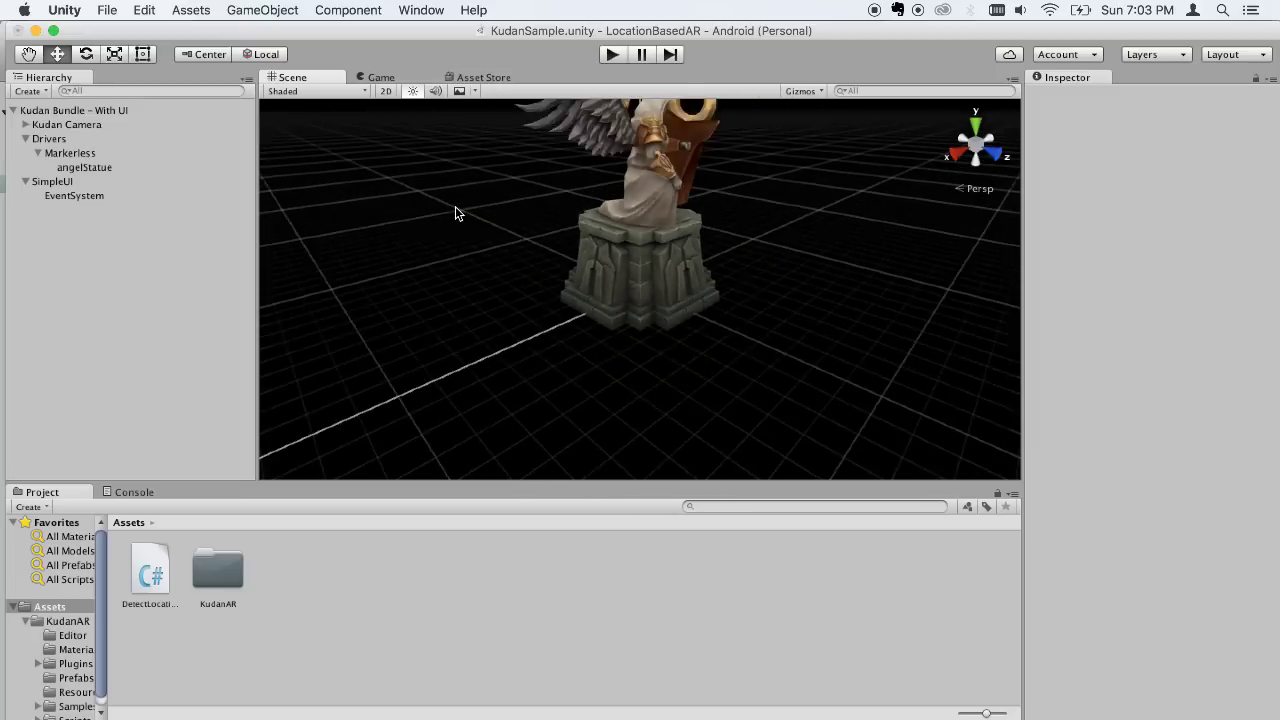
scroll(455, 206, "down", 3)
scroll(455, 206, "down", 1)
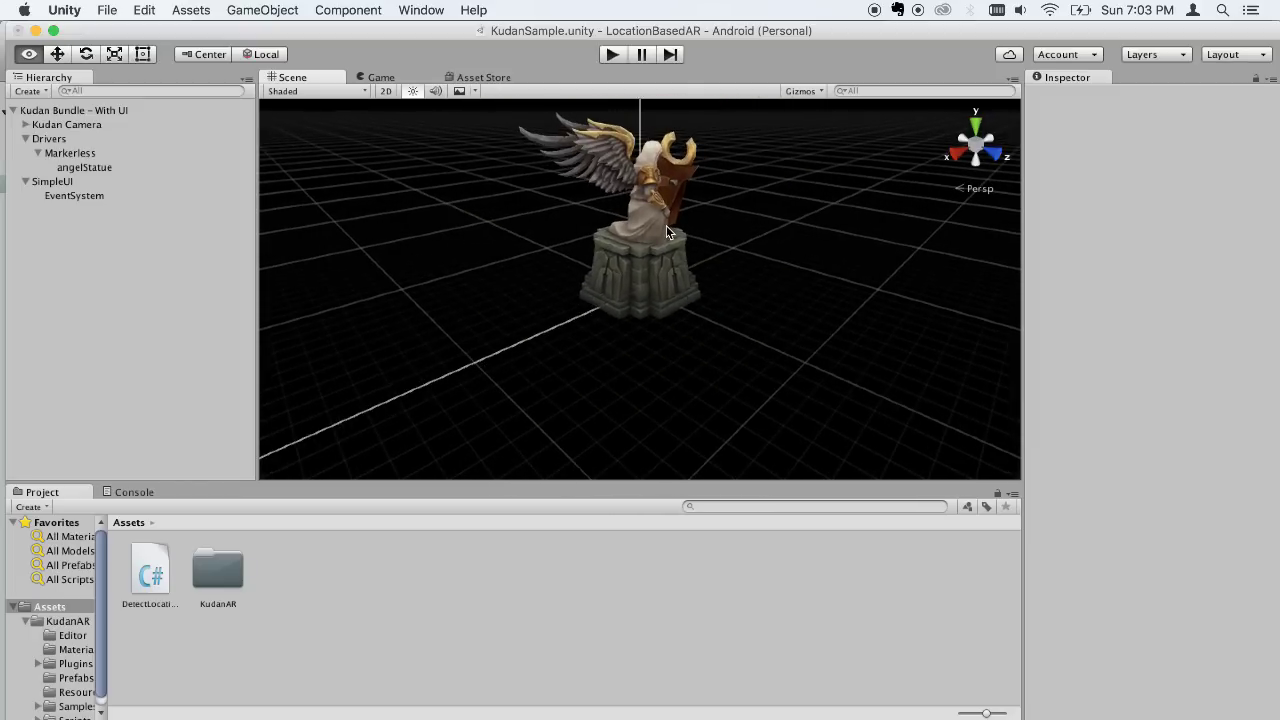
left_click_drag(667, 229, 266, 255, "alt")
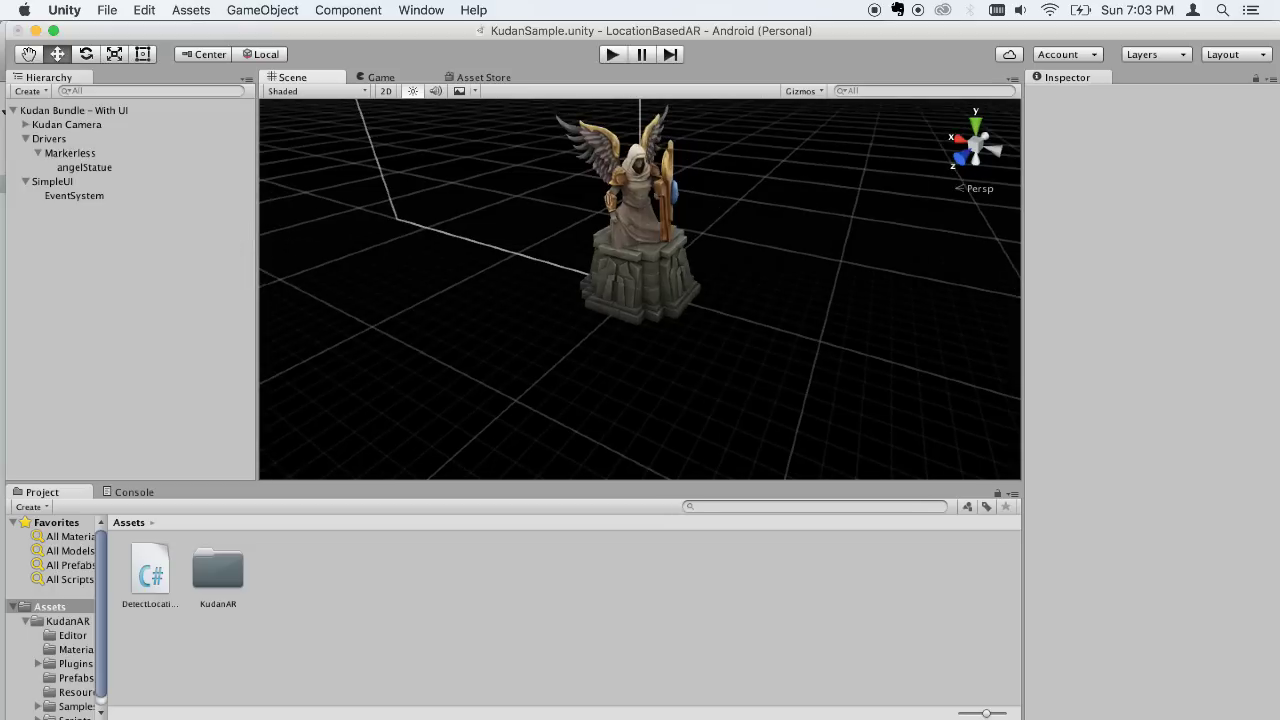
In Chrome's GitHub DetectLocation.cs page, select the 'using Kudan.AR.Samples' line.
left_click(748, 705)
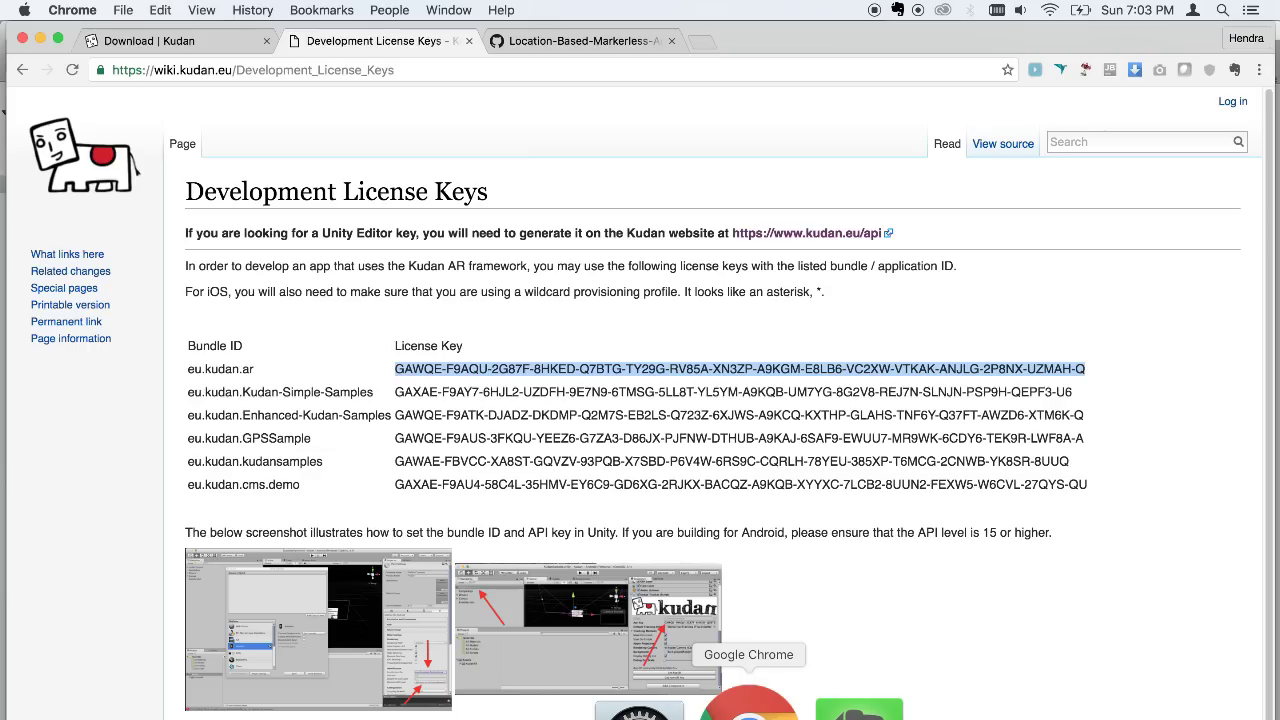
left_click(560, 41)
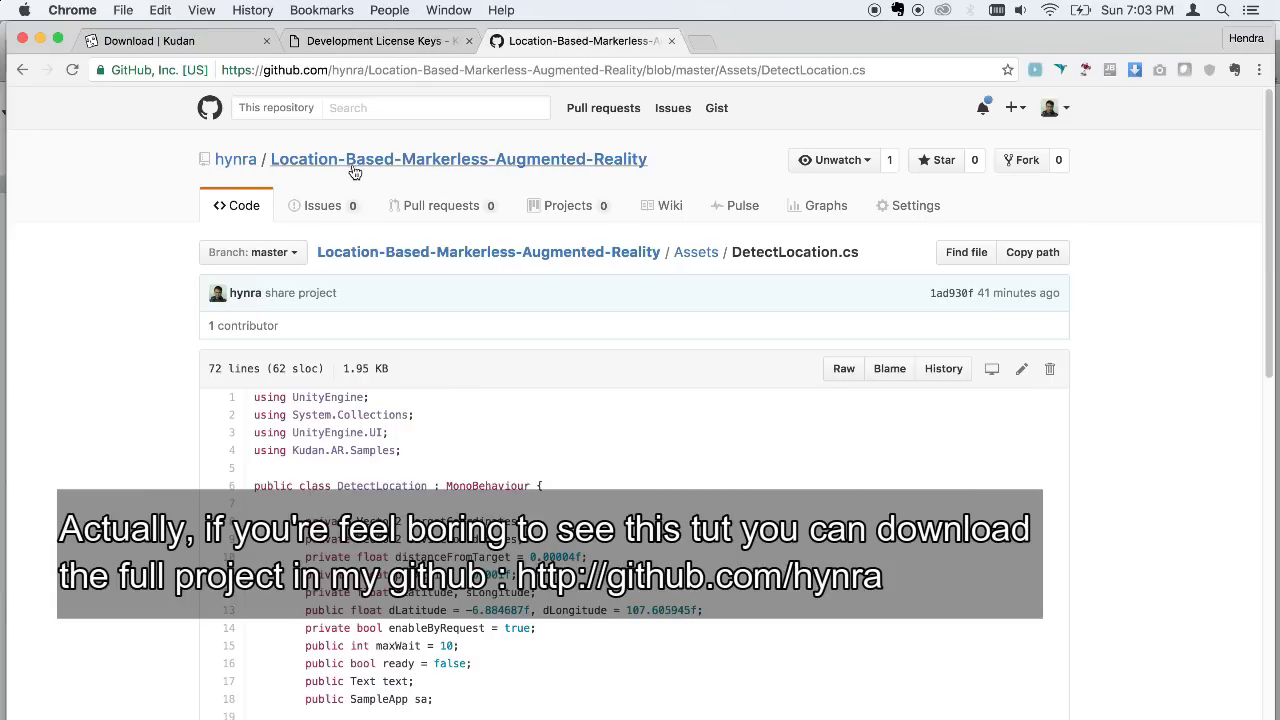
scroll(84, 352, "down", 3)
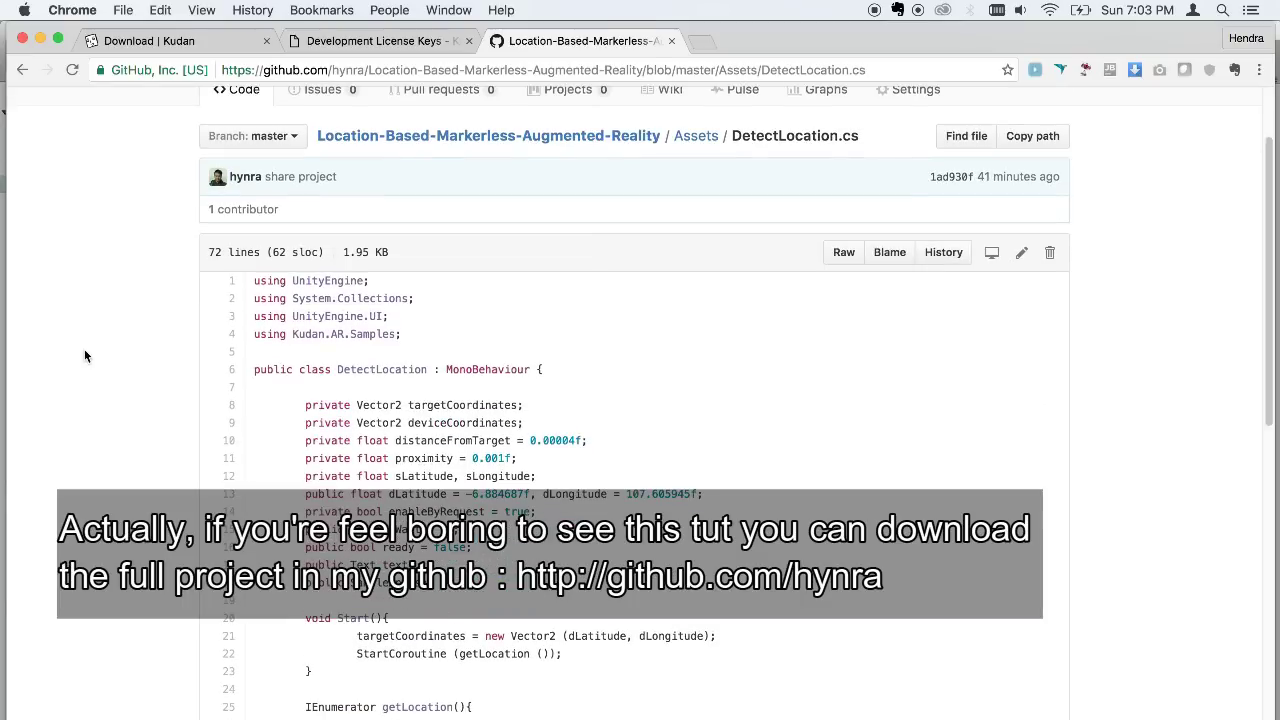
scroll(349, 368, "down", 1)
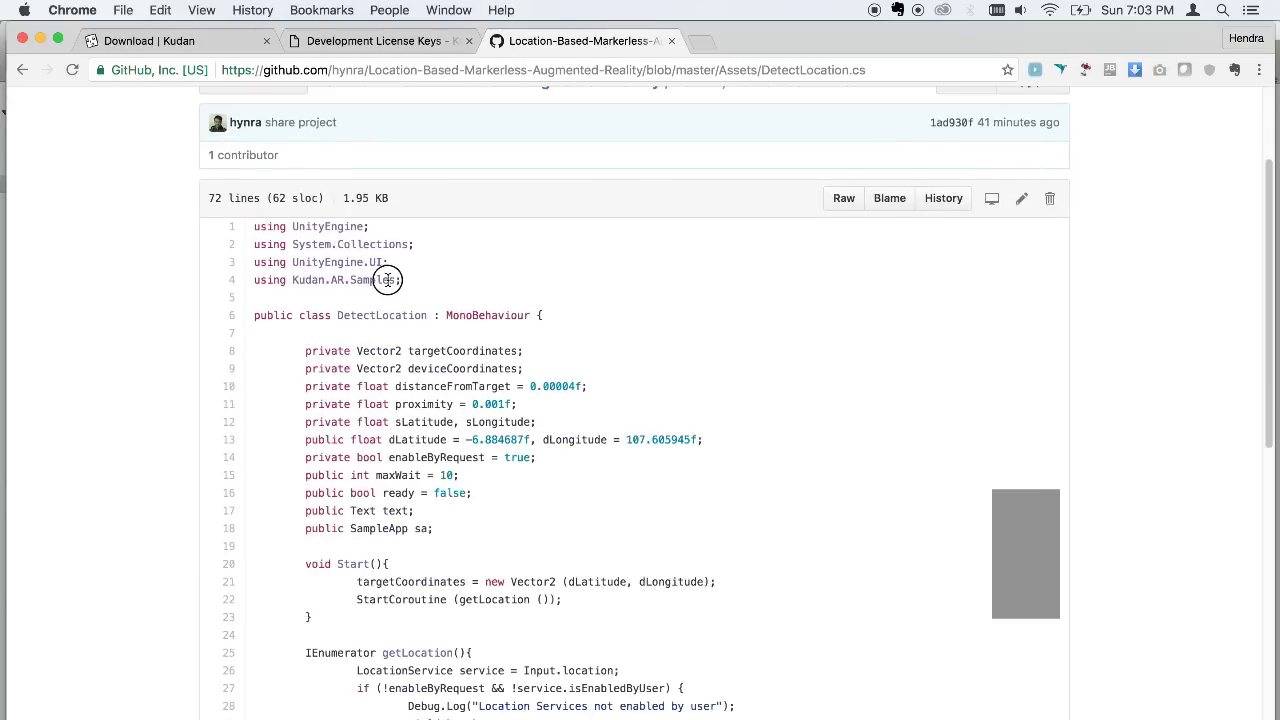
left_click_drag(402, 280, 243, 281)
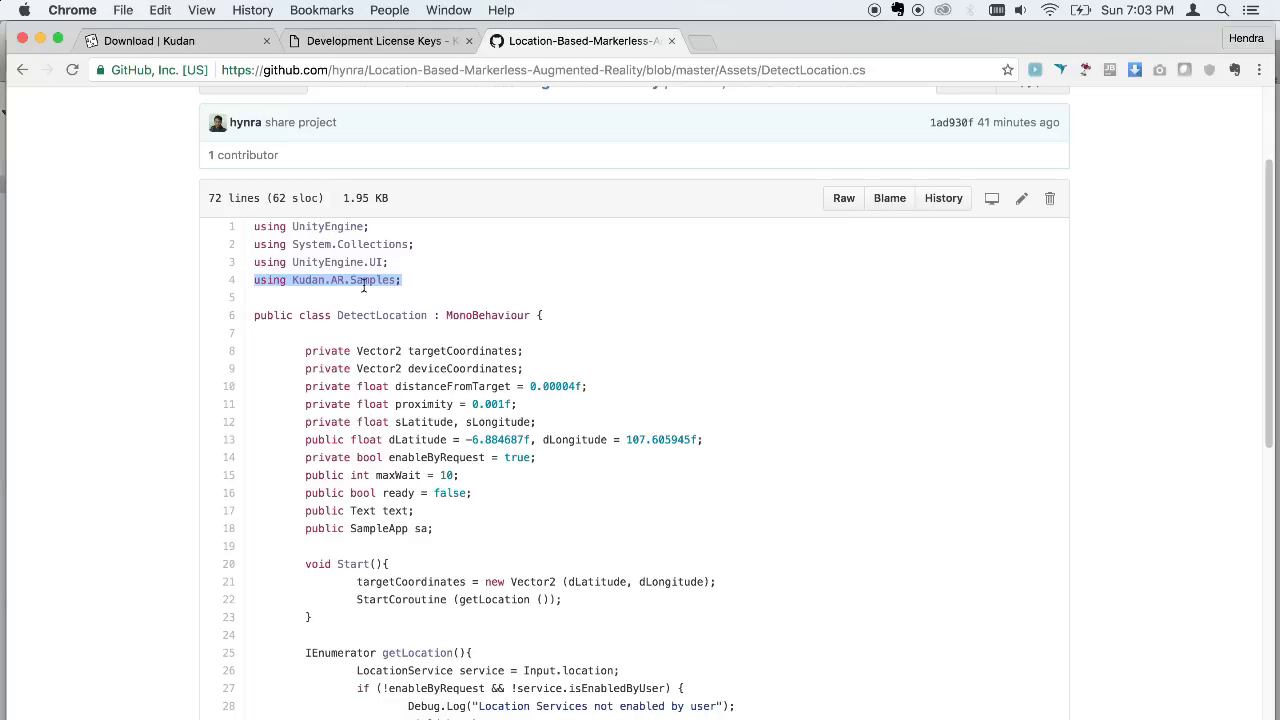
Open SampleApp.cs and MarkerlessTouch.cs from KudanAR > Samples > Scripts in MonoDevelop.
mouse_move(777, 712)
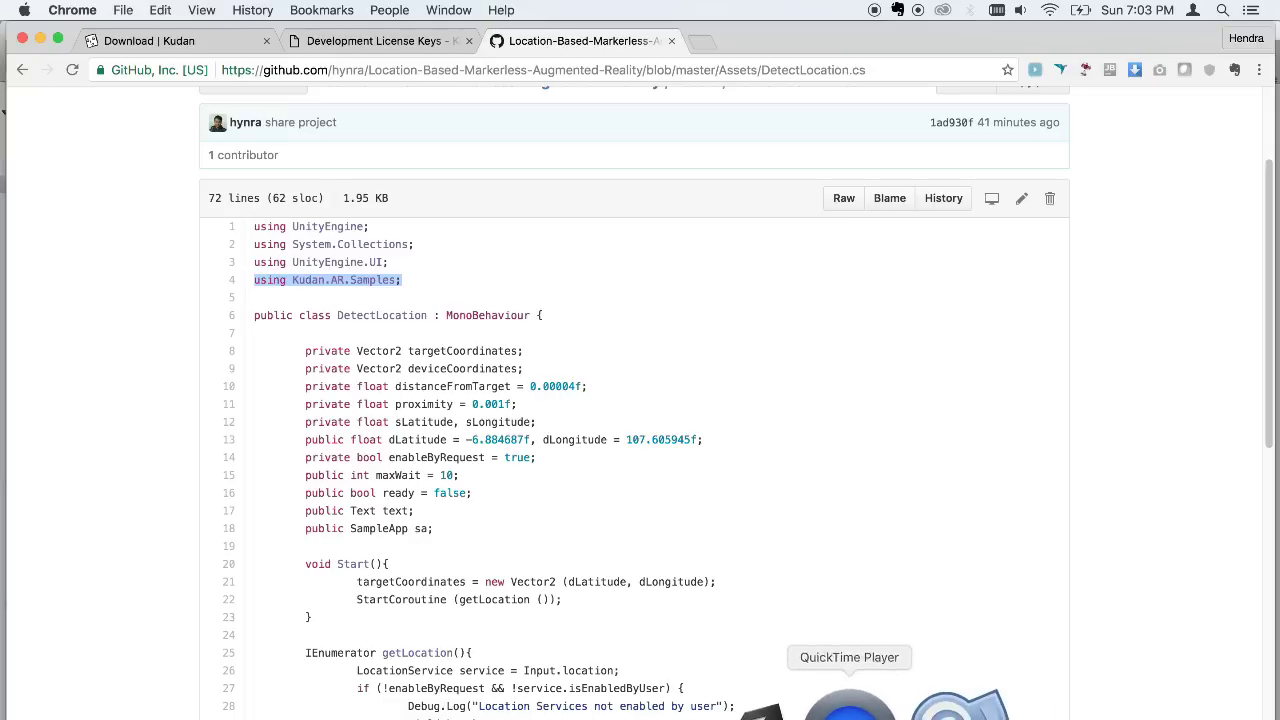
left_click(820, 705)
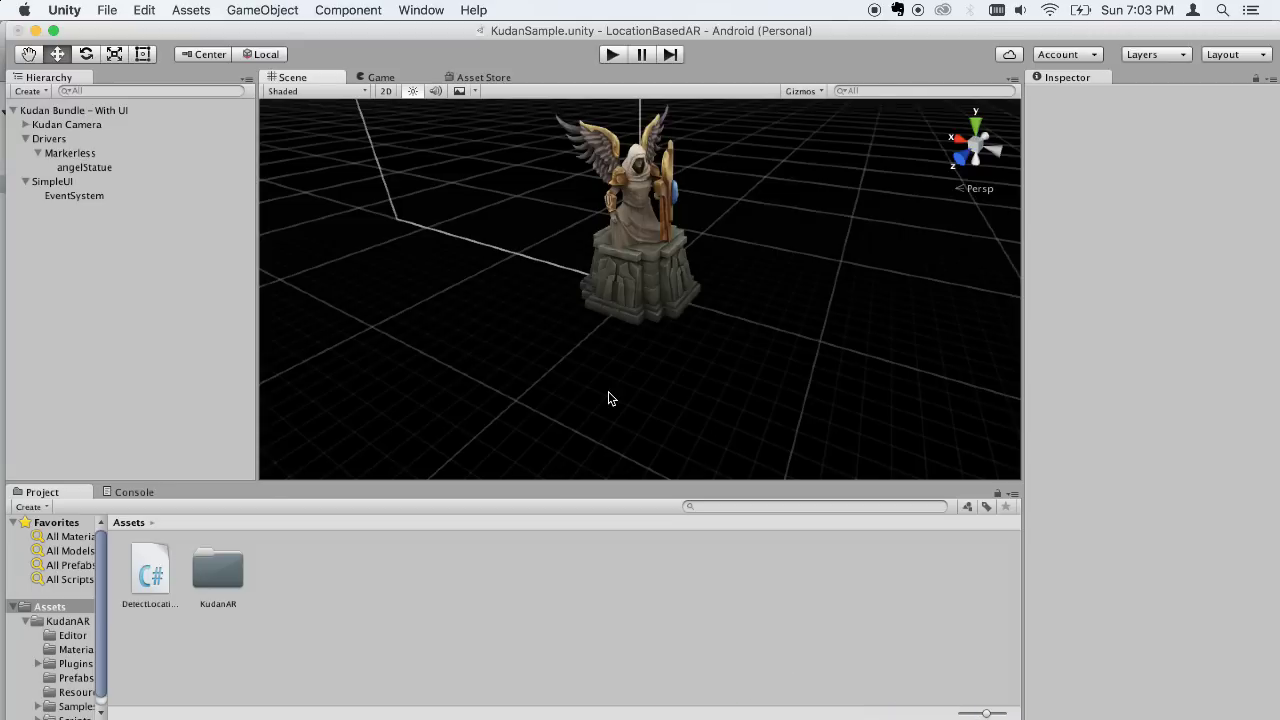
left_click(905, 700)
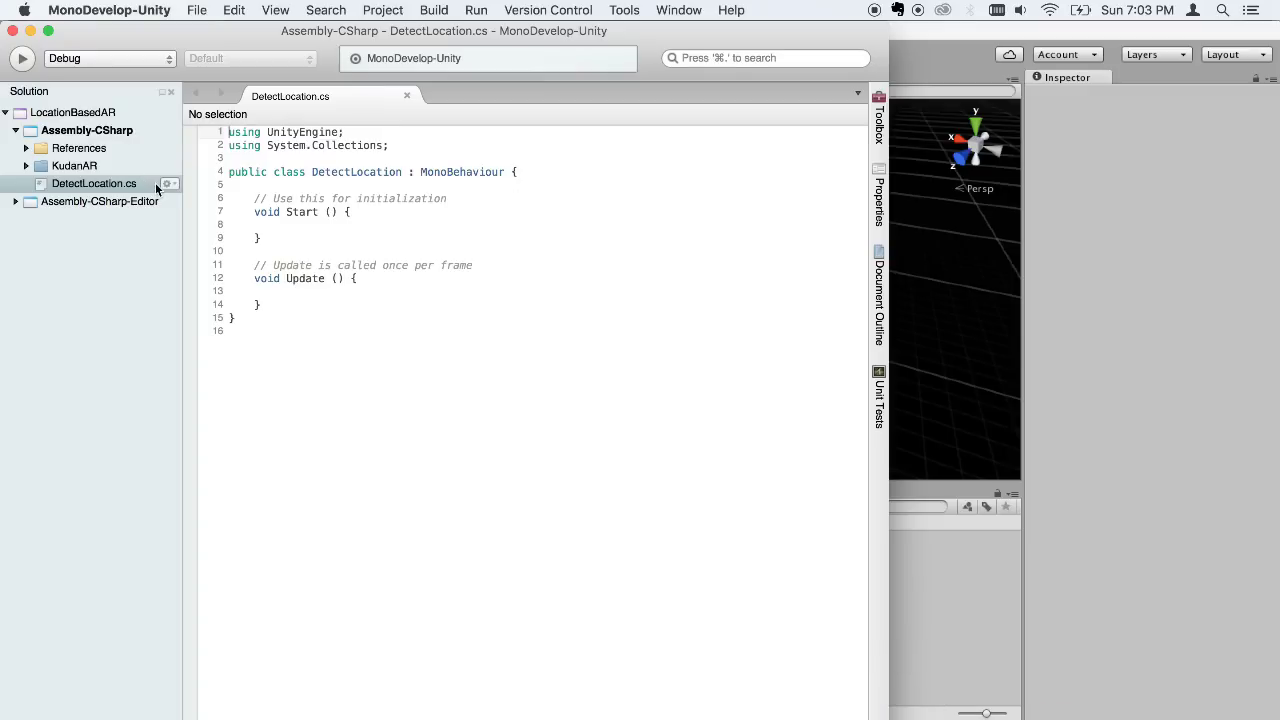
left_click(27, 166)
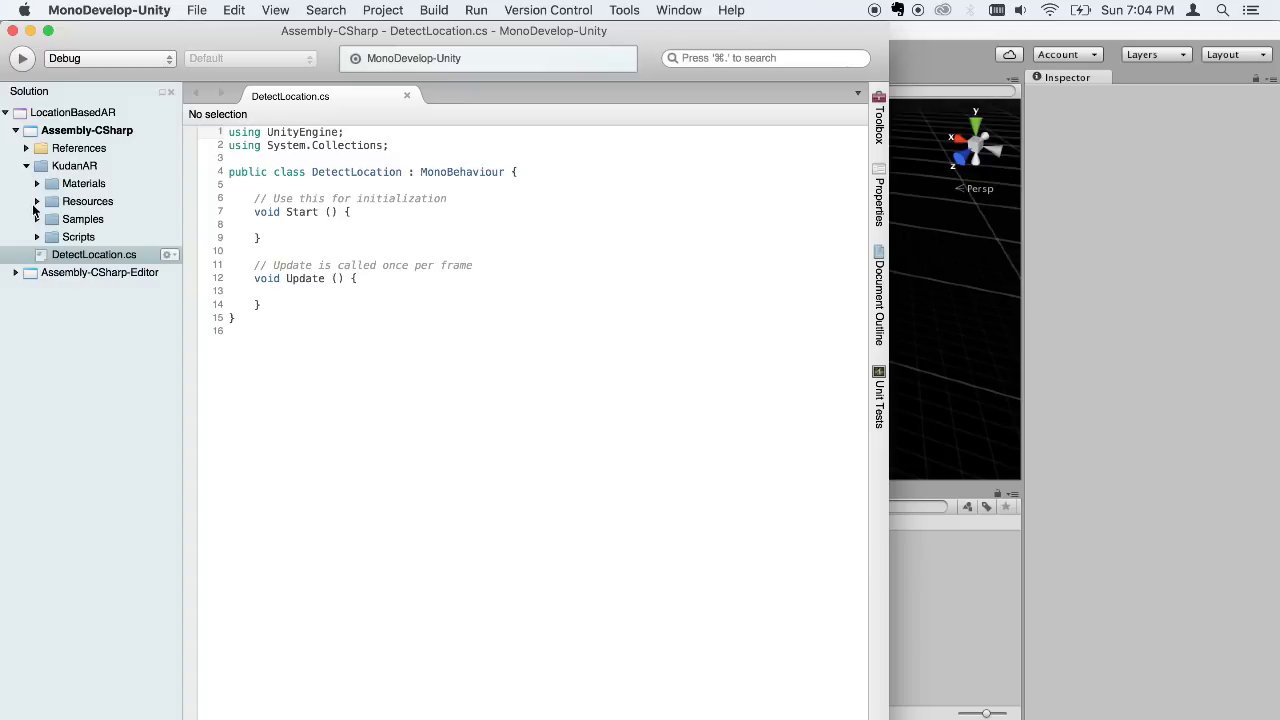
left_click(36, 219)
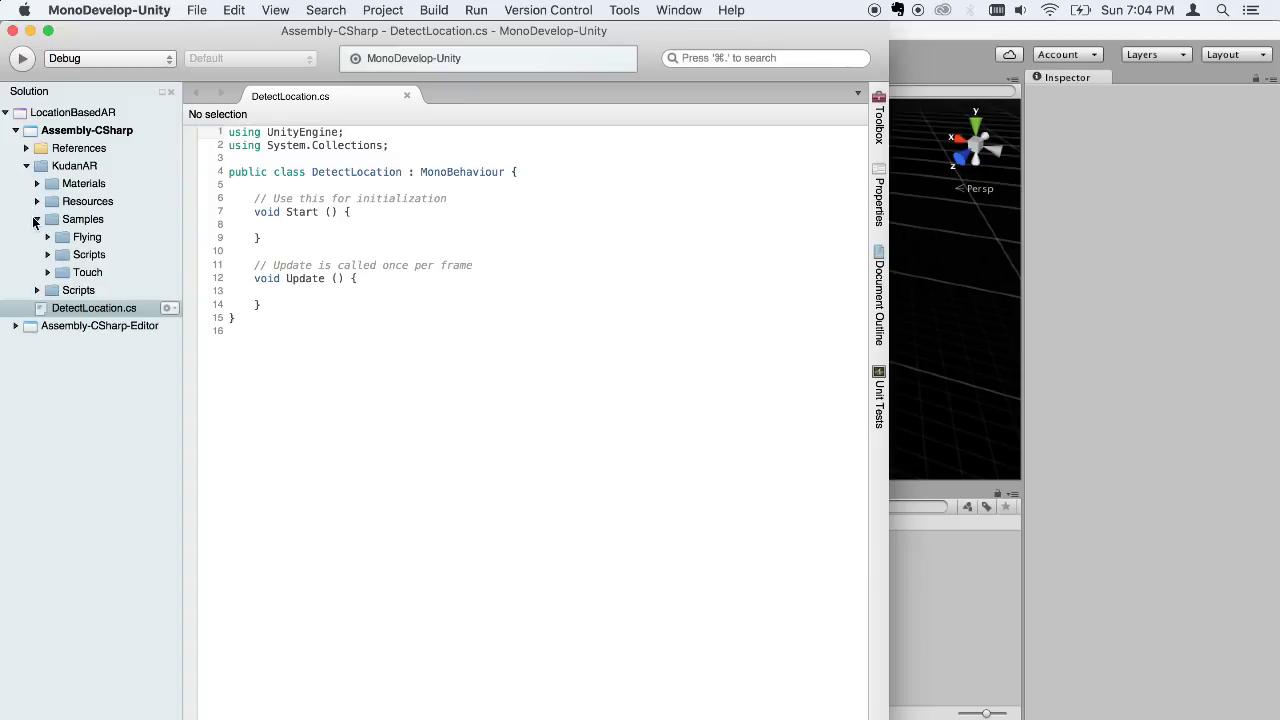
left_click(47, 255)
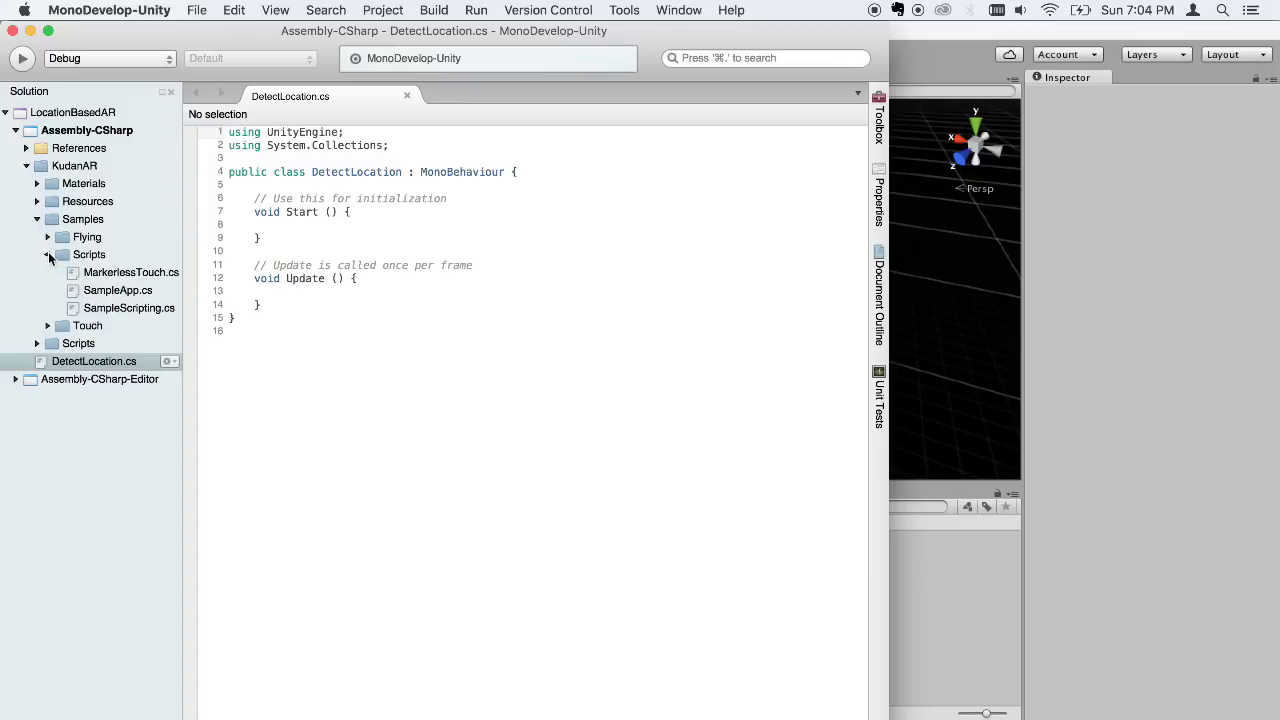
double_click(113, 291)
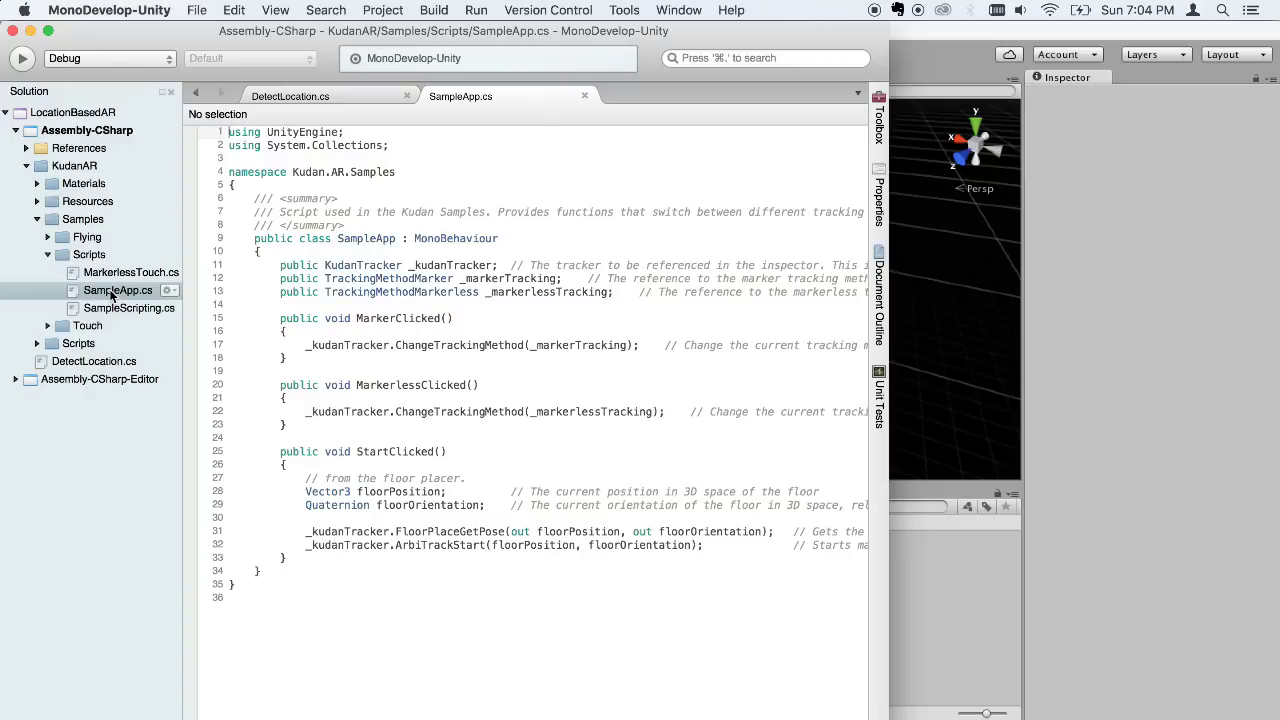
double_click(128, 274)
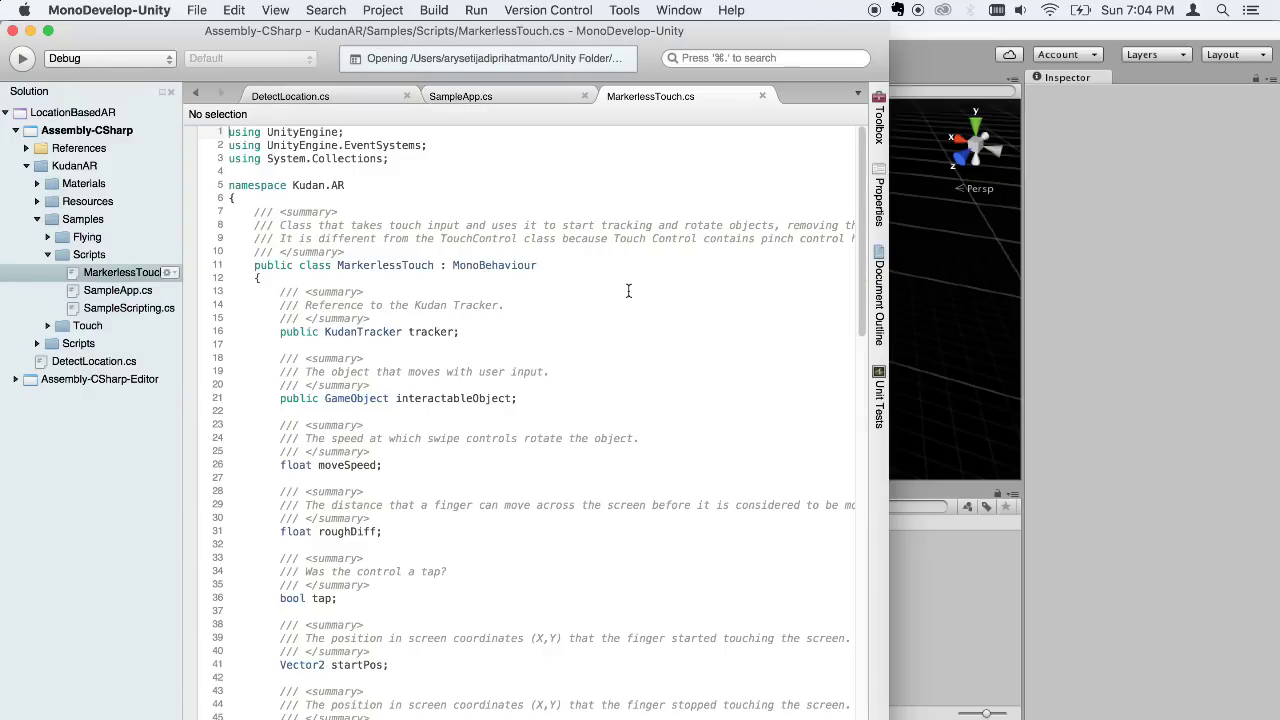
left_click(628, 291)
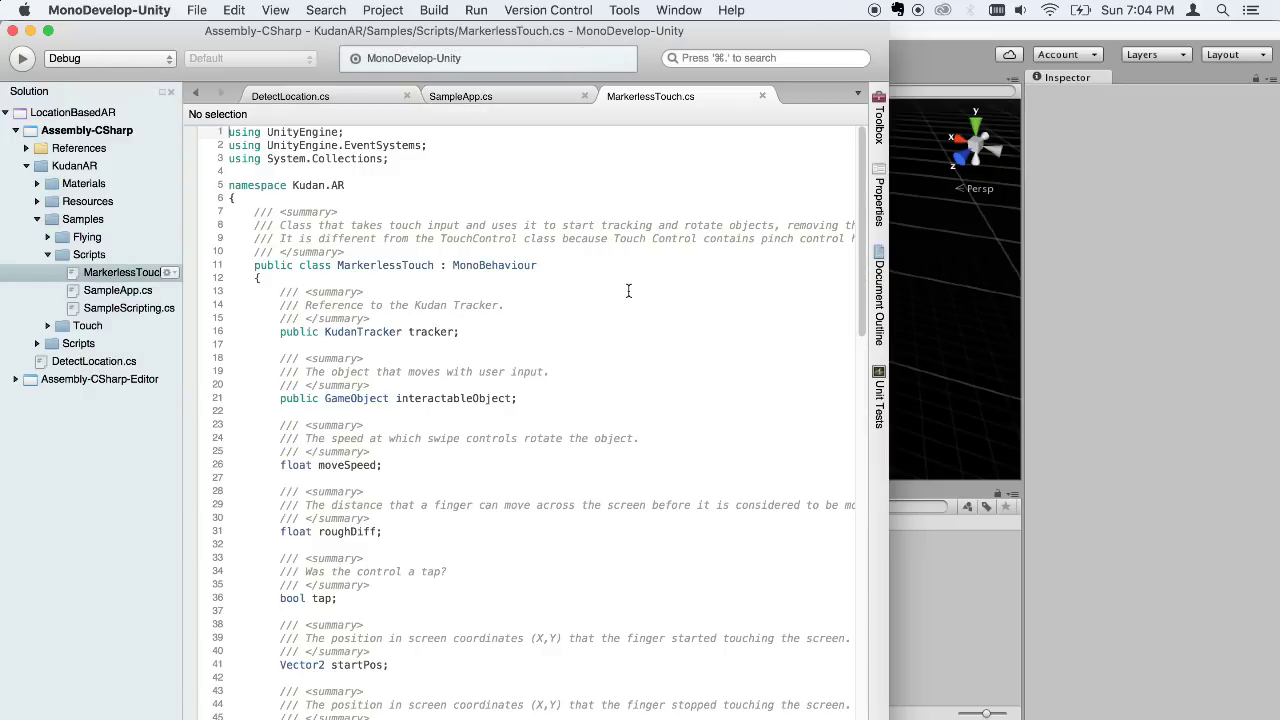
Close MarkerlessTouch.cs and select the Kudan.AR.Samples namespace in SampleApp.cs.
left_click(760, 96)
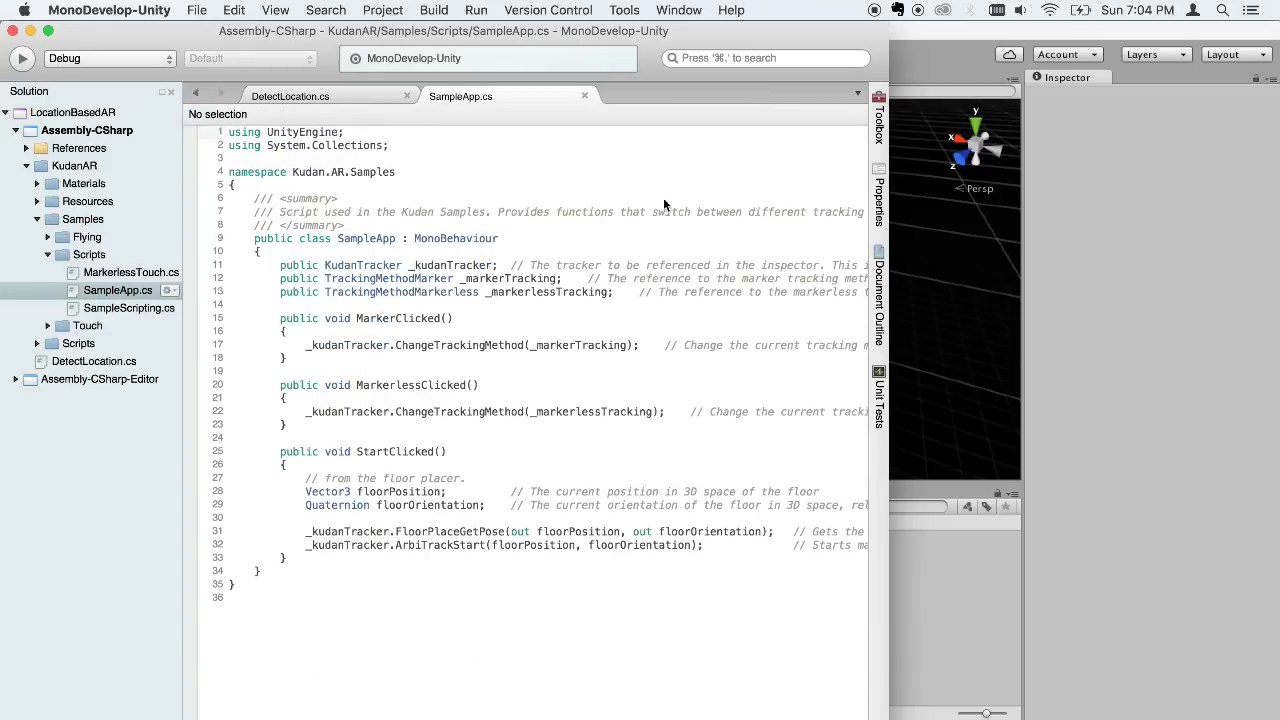
mouse_move(550, 346)
double_click(360, 172)
left_click_drag(360, 172, 295, 168)
key("super+c")
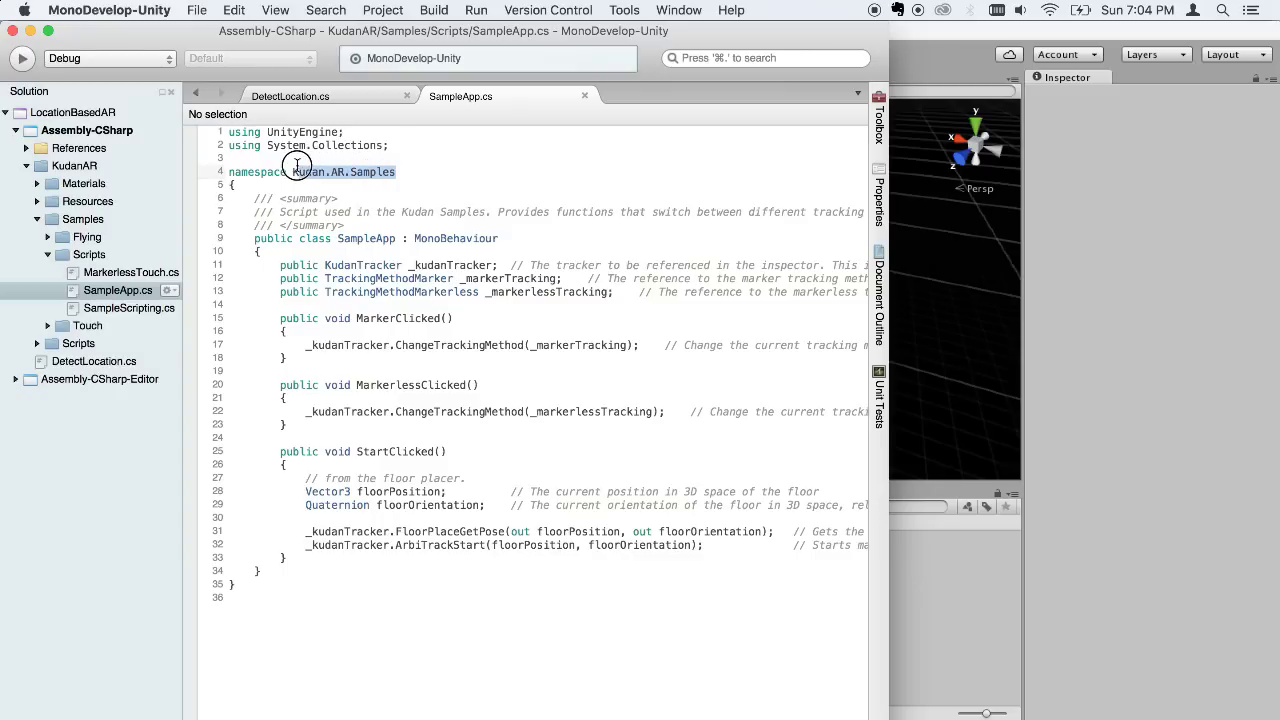
mouse_move(295, 165)
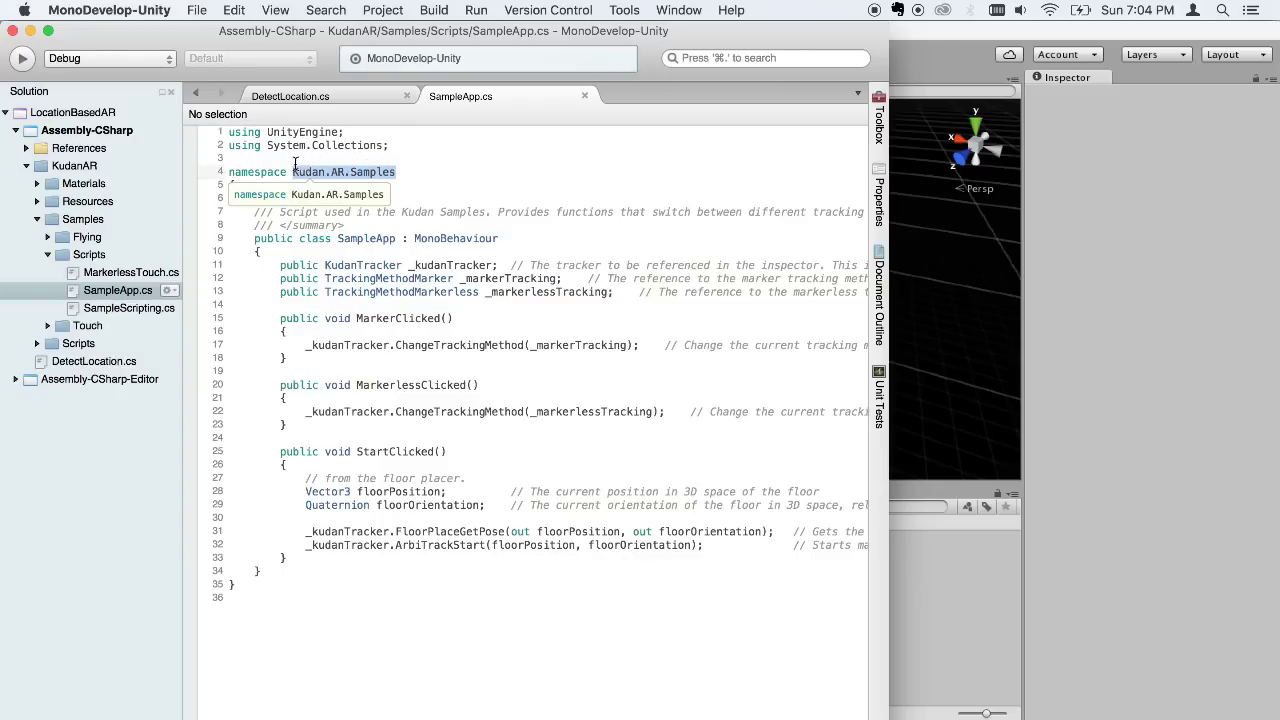
left_click(317, 97)
Add 'using Kudan.AR.Samples;' below the existing using lines in DetectLocation.cs.
left_click(413, 147)
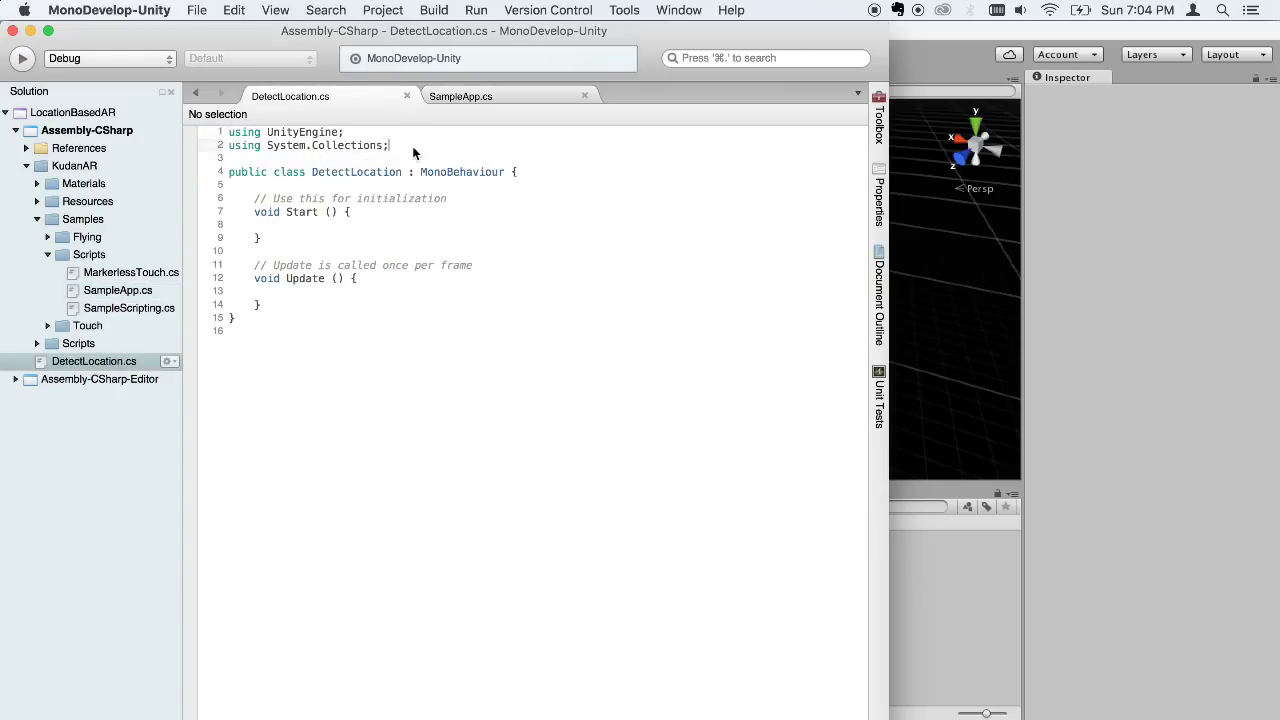
key("Return")
type("using")
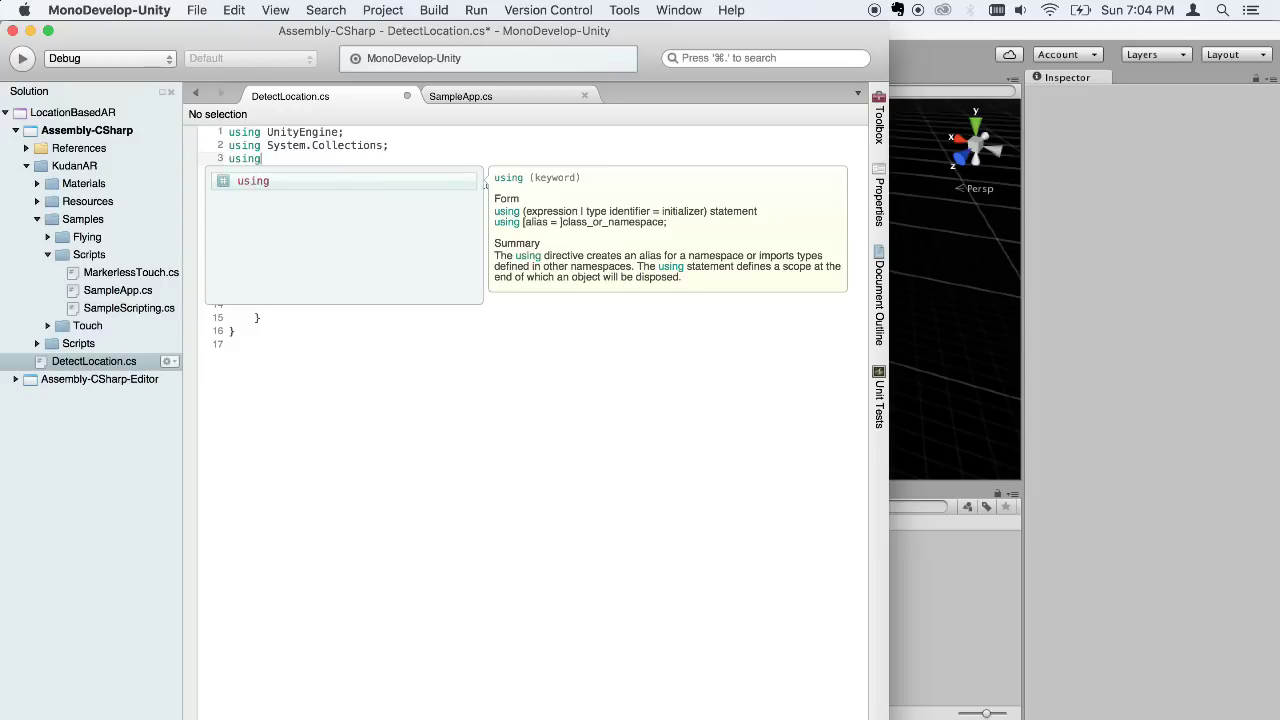
key("super+v")
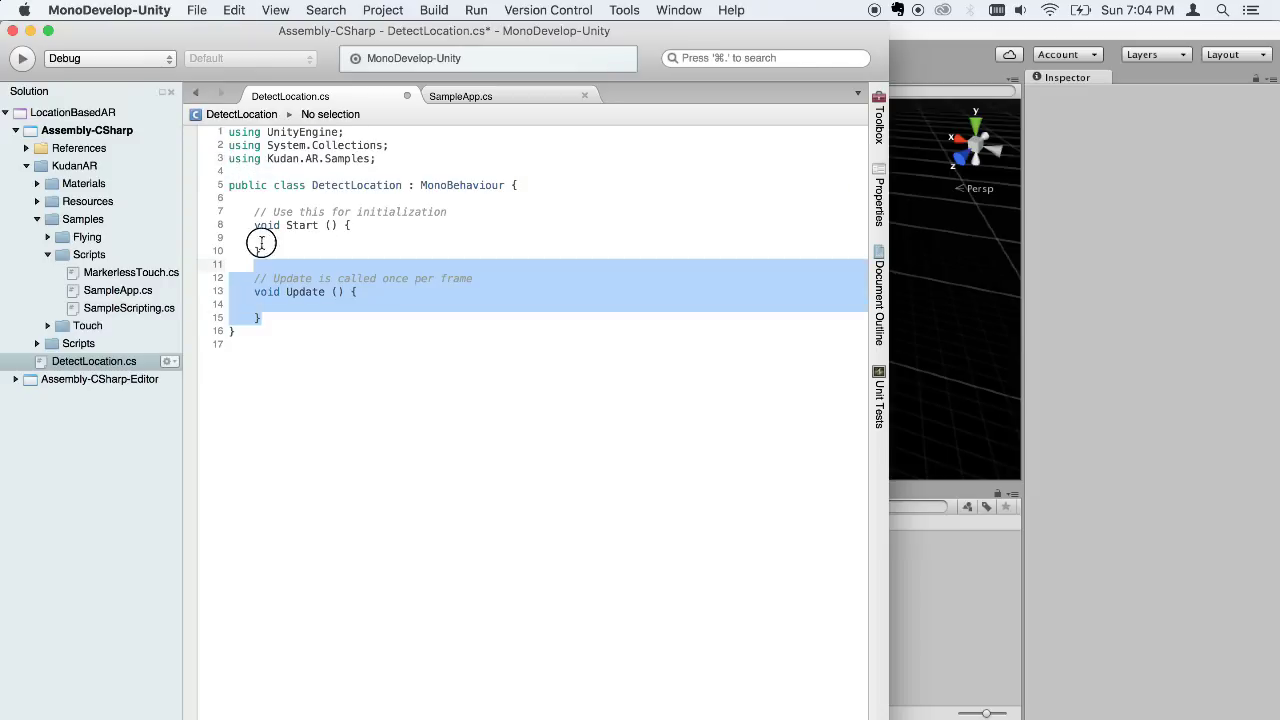
Delete the empty Start and Update methods from DetectLocation.cs.
left_click_drag(271, 319, 253, 211)
key("BackSpace")
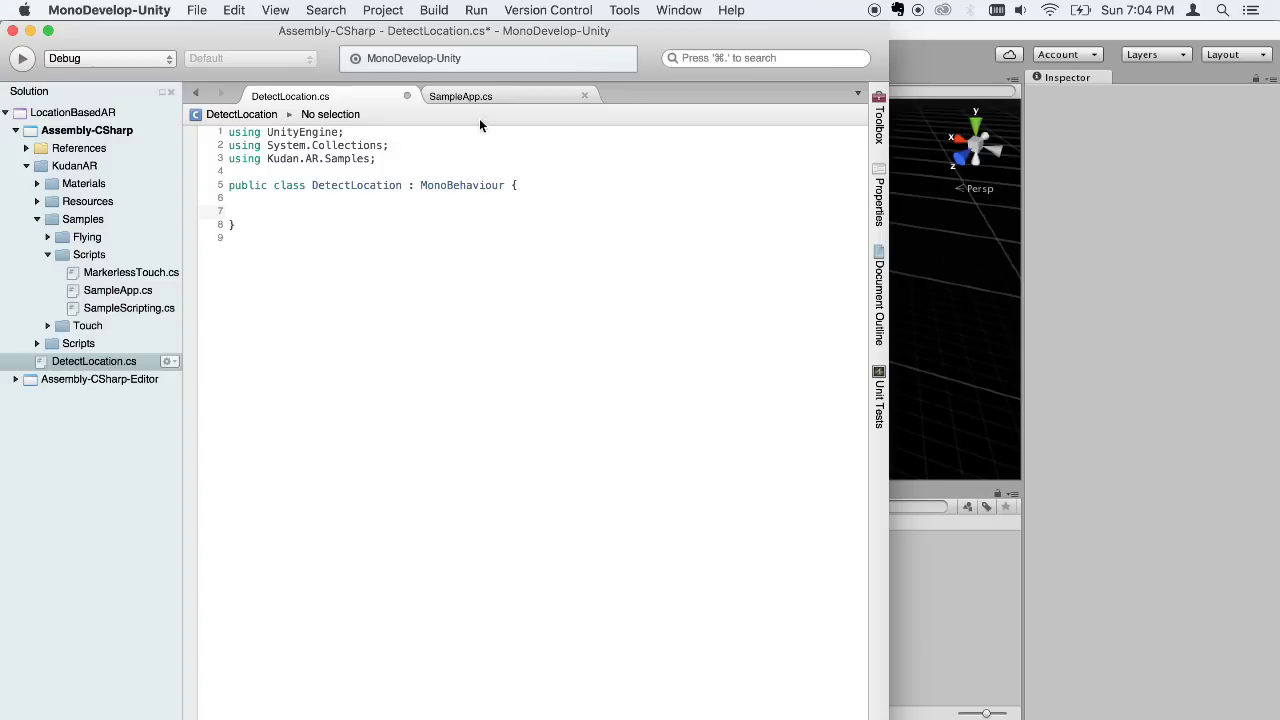
left_click(487, 92)
left_click(301, 99)
left_click(790, 702)
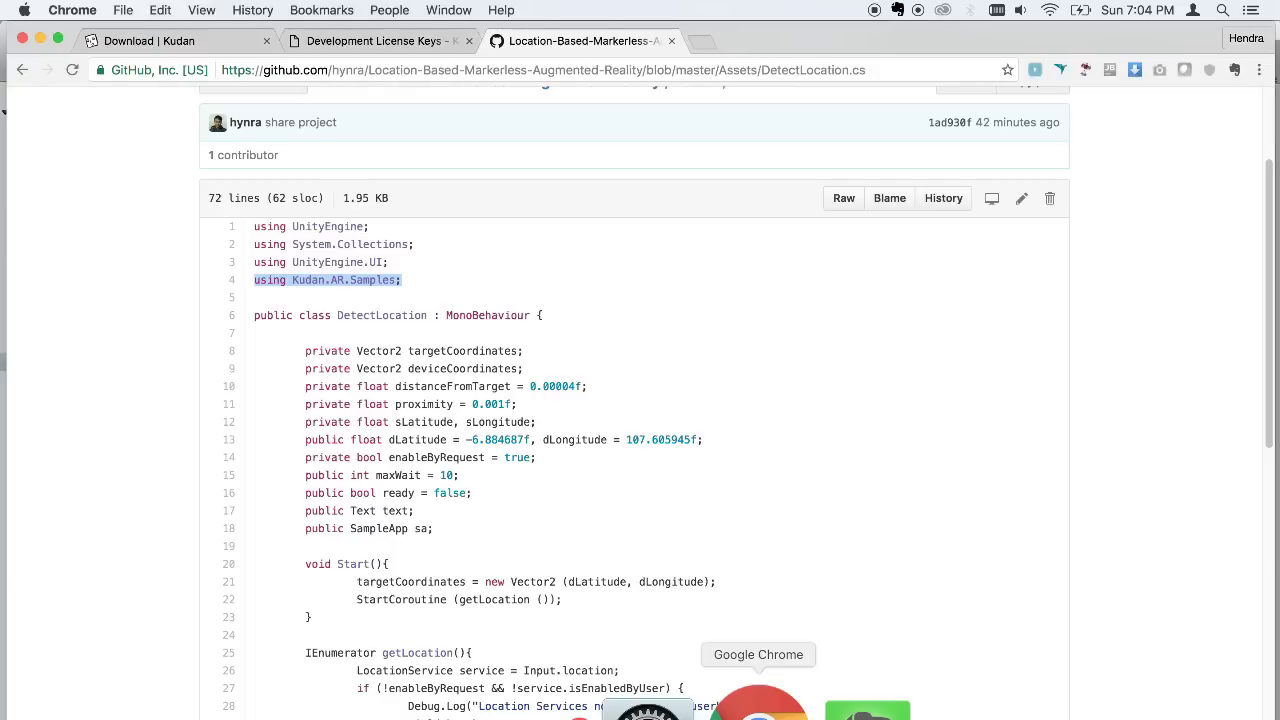
Copy the targetCoordinates and deviceCoordinates field lines from GitHub into the DetectLocation class.
left_click(613, 476)
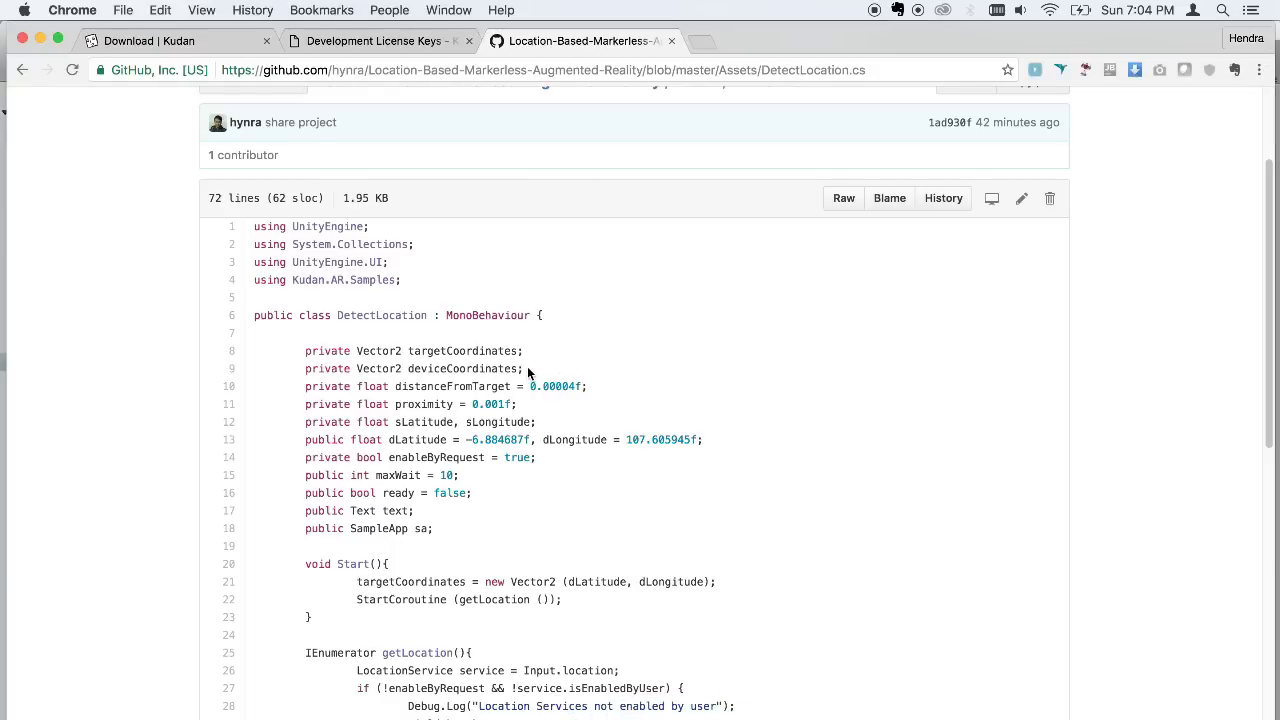
left_click_drag(528, 370, 303, 351)
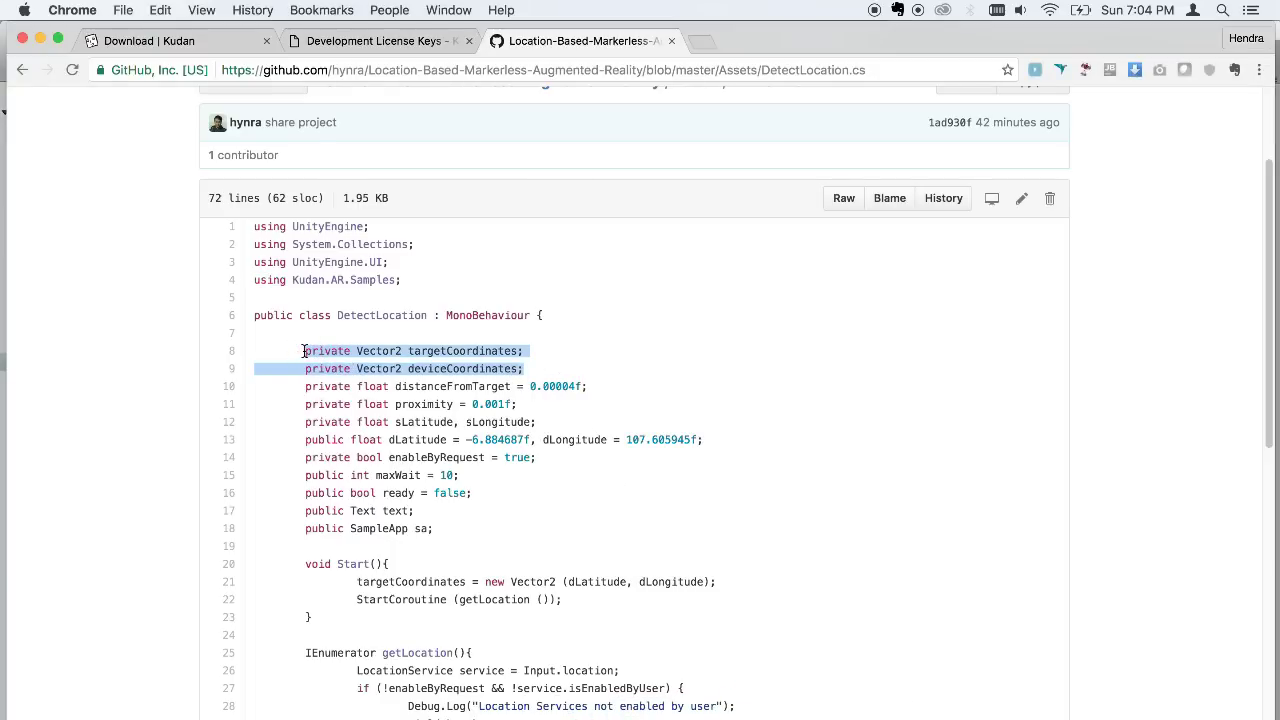
key("super+c")
left_click(918, 705)
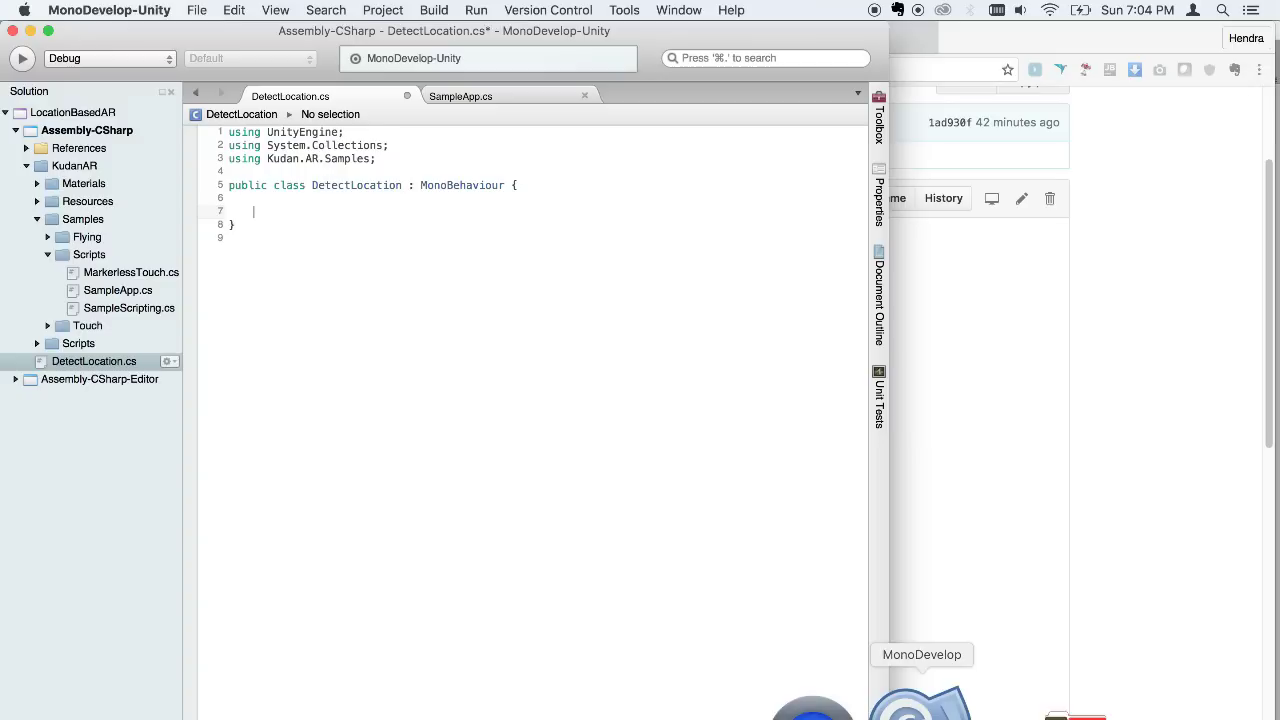
key("super+v")
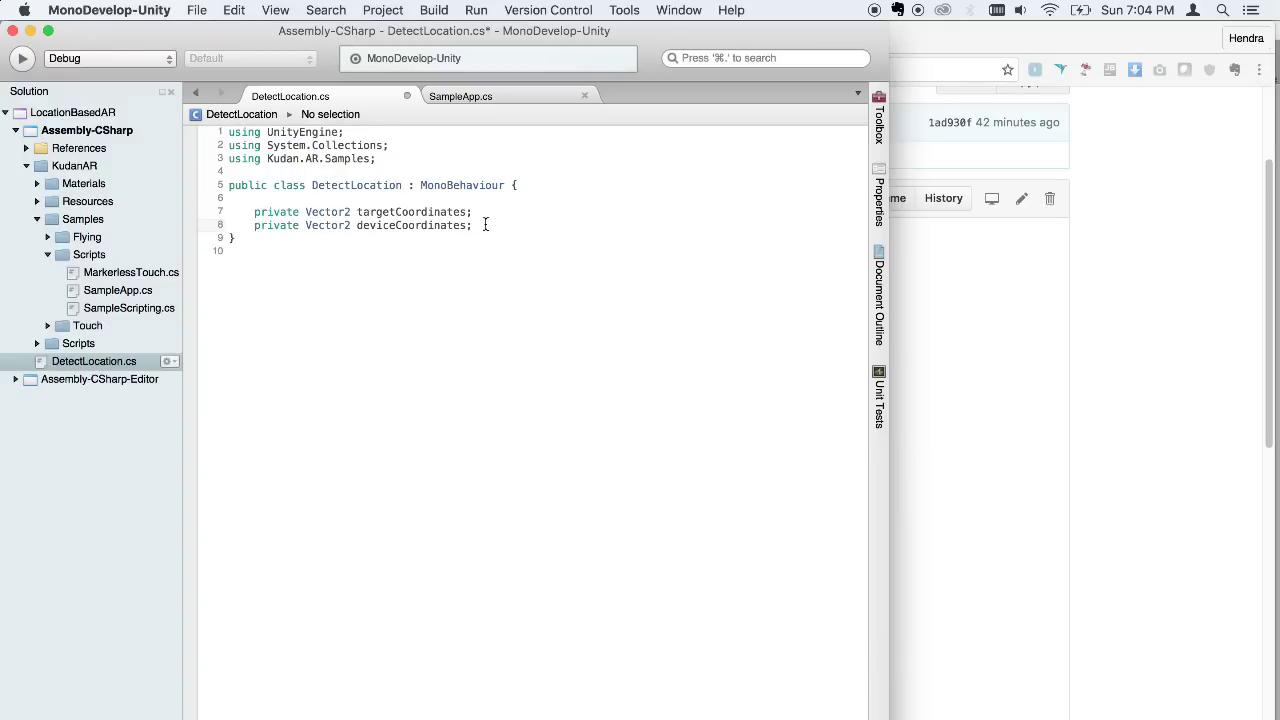
Add the comments '// location marker show' and '// device location var' above the two fields.
left_click(474, 204)
type("/")
type("/")
type("locat")
type("ion ")
type("mar")
type("k")
type("er show")
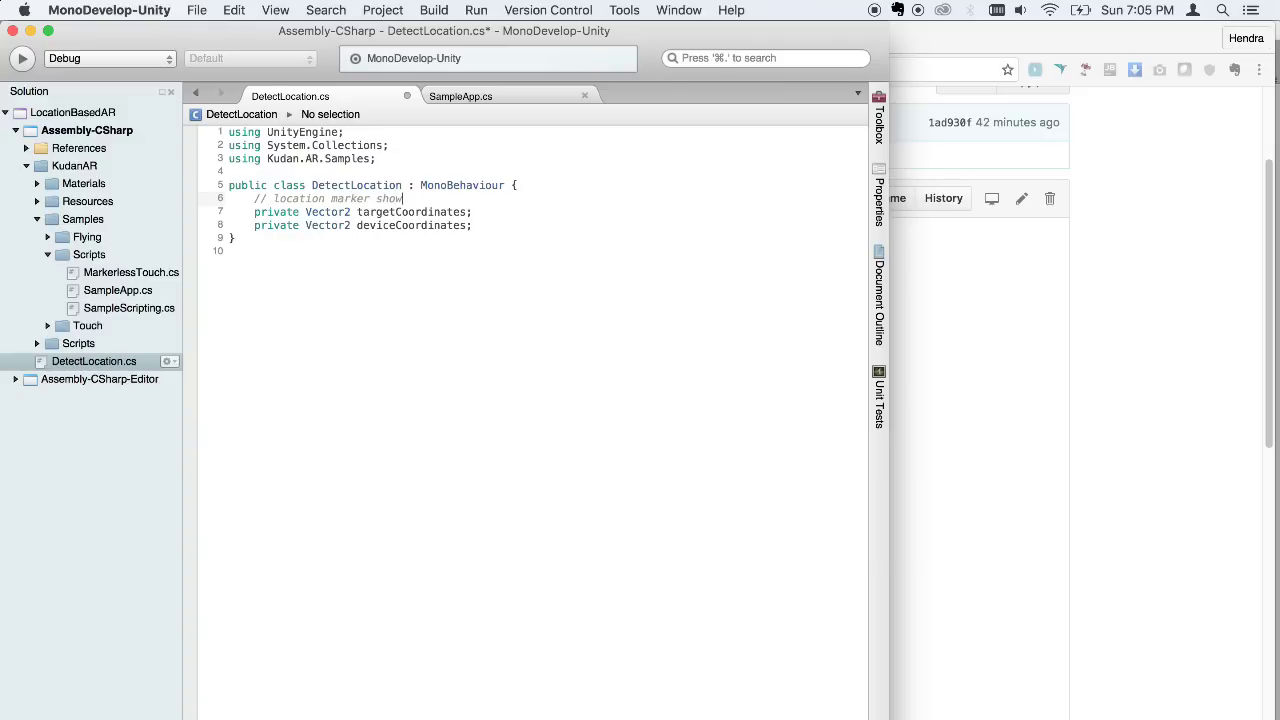
left_click(491, 208)
key("Return")
type("// ")
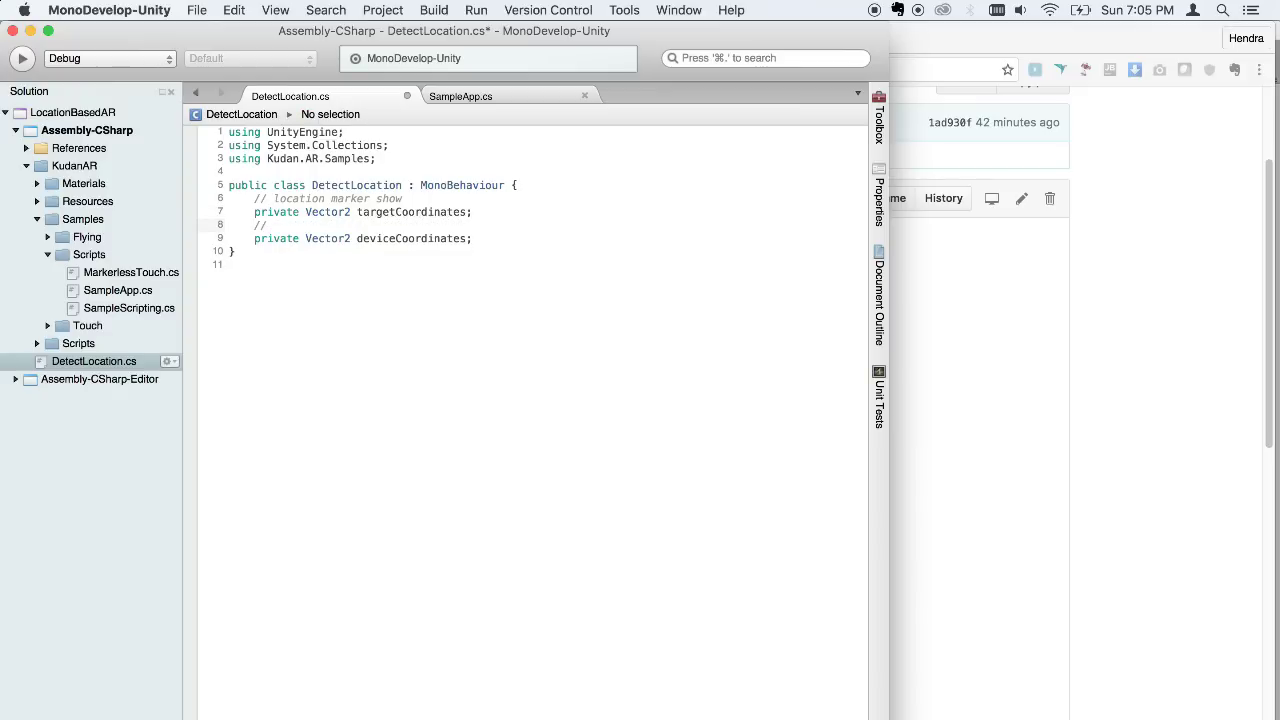
type("device ")
type("locatio")
type("n ")
type("var")
Paste the distanceFromTarget field from GitHub, commented '//distance allowed from device to target'.
left_click(1063, 320)
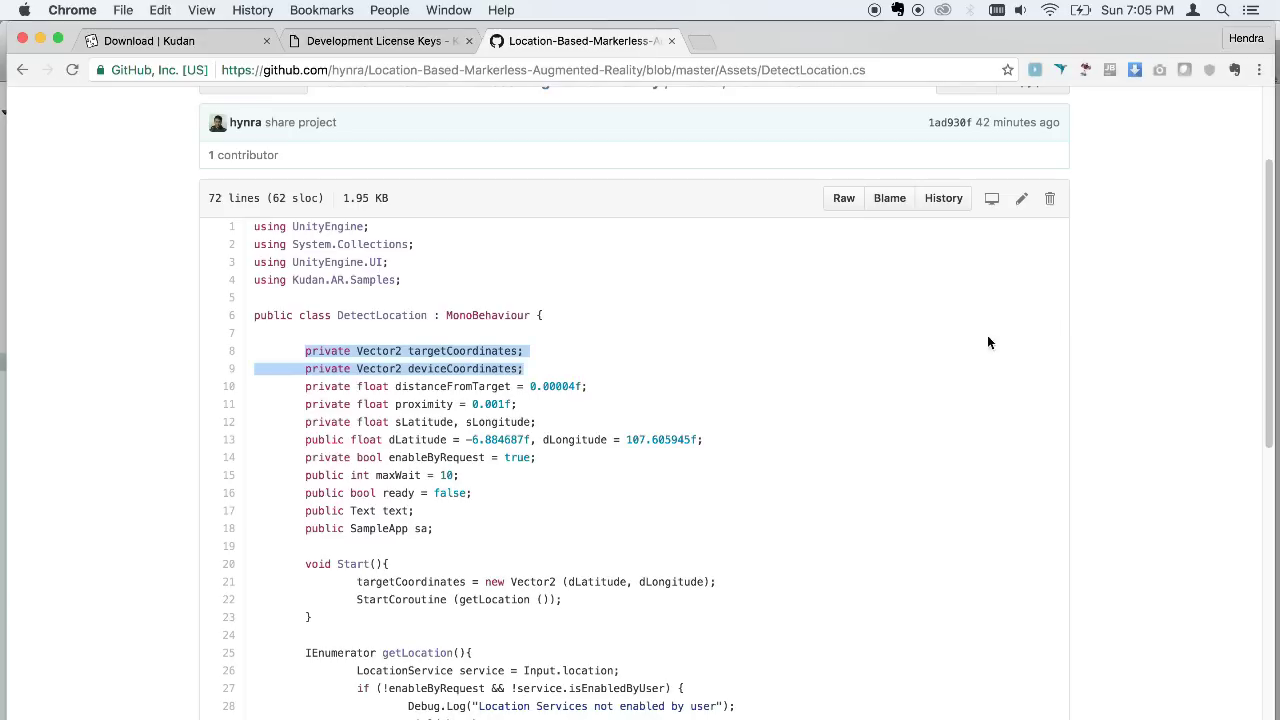
scroll(730, 398, "down", 1)
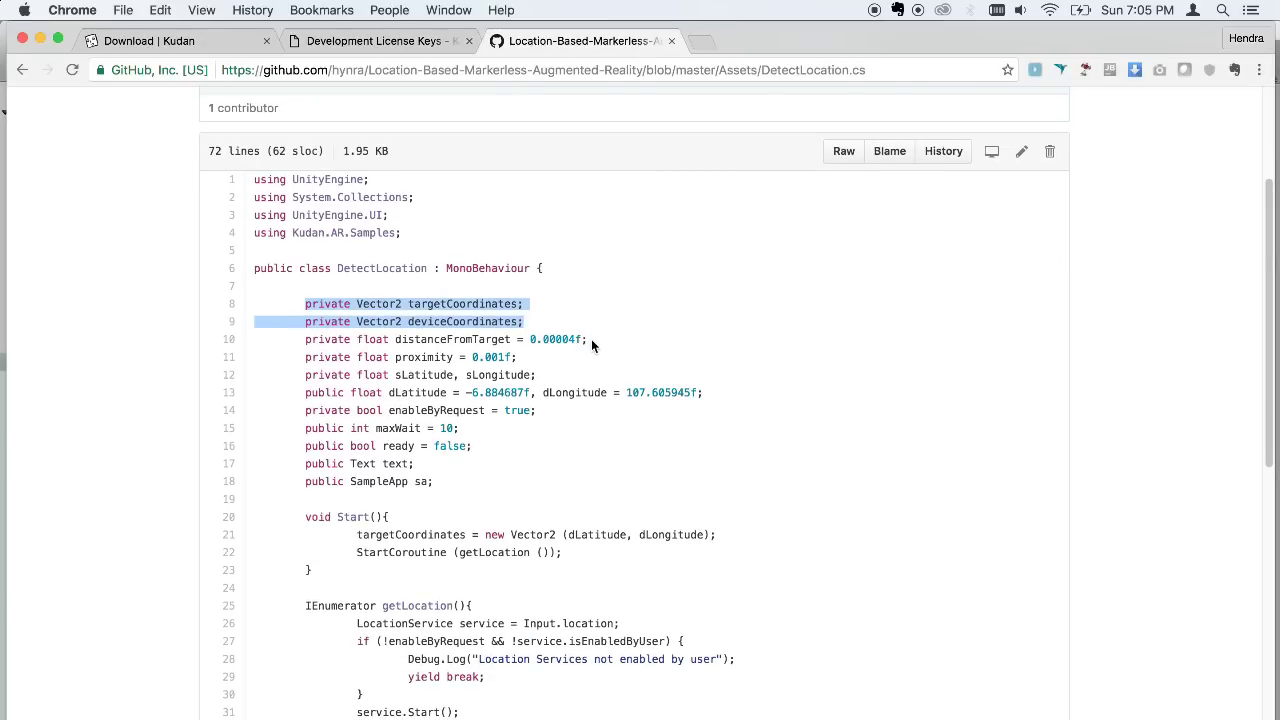
left_click_drag(591, 339, 301, 339)
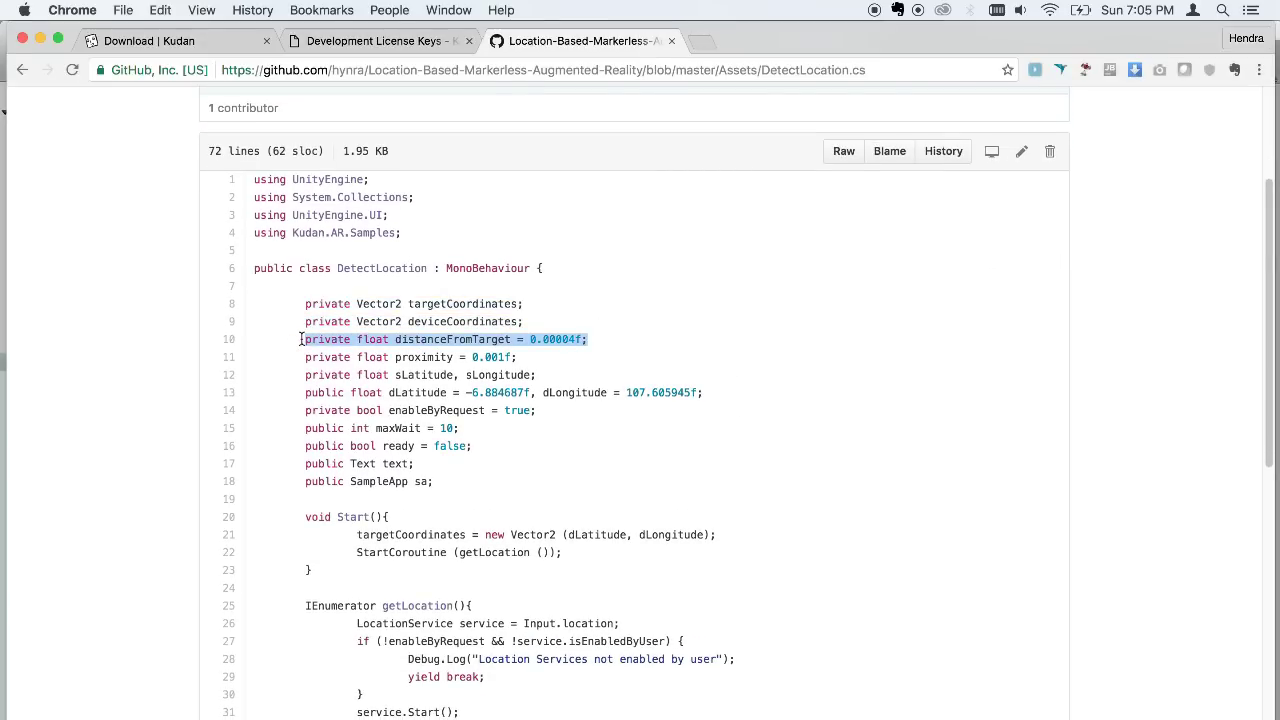
key("super+c")
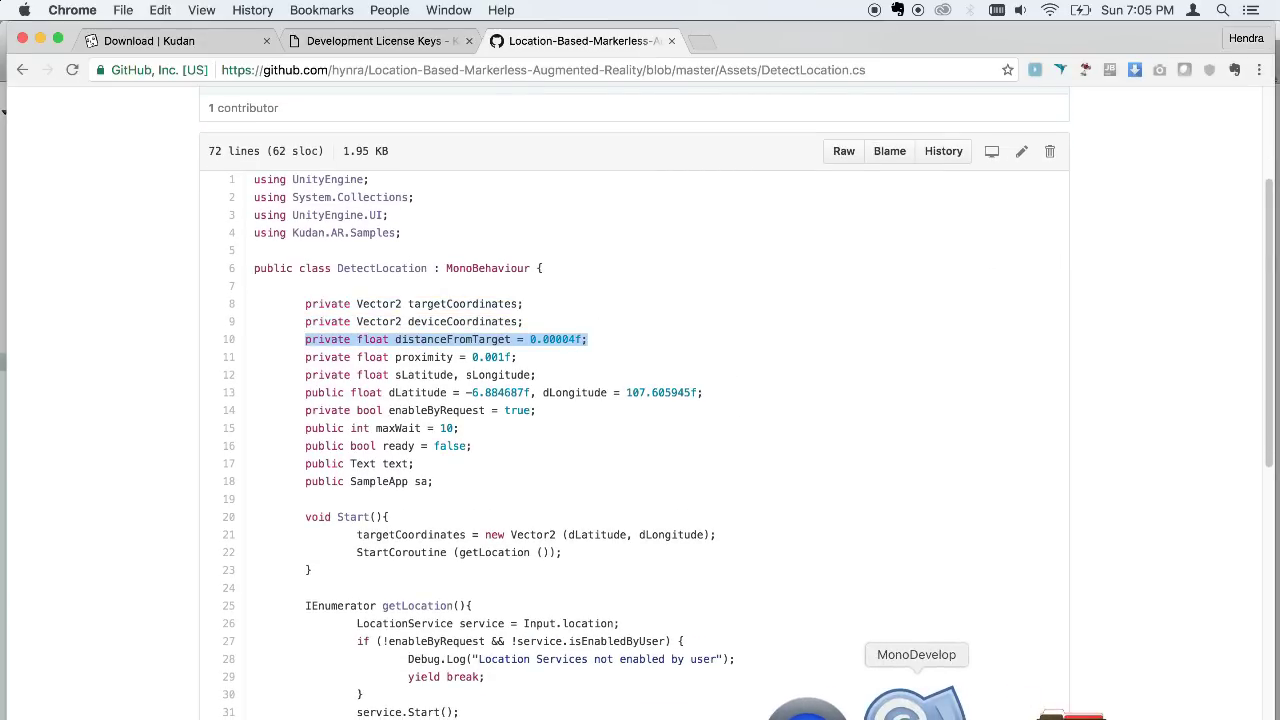
left_click(913, 705)
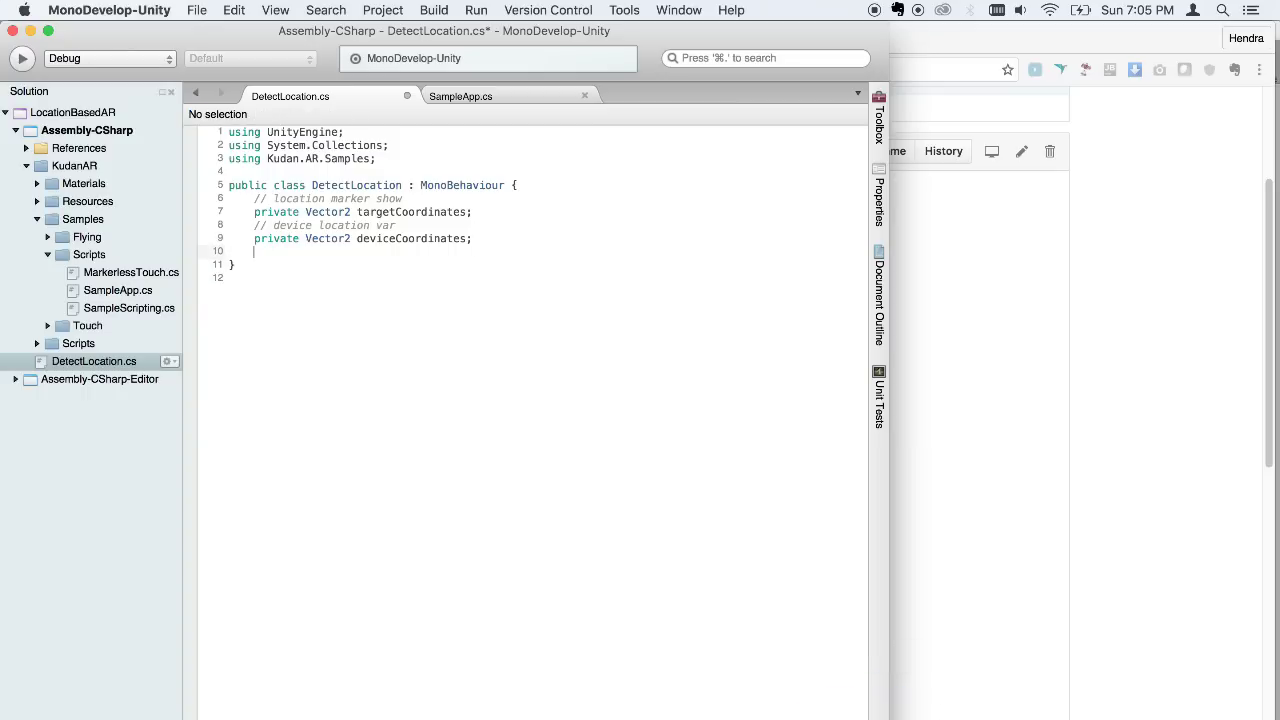
key("super+v")
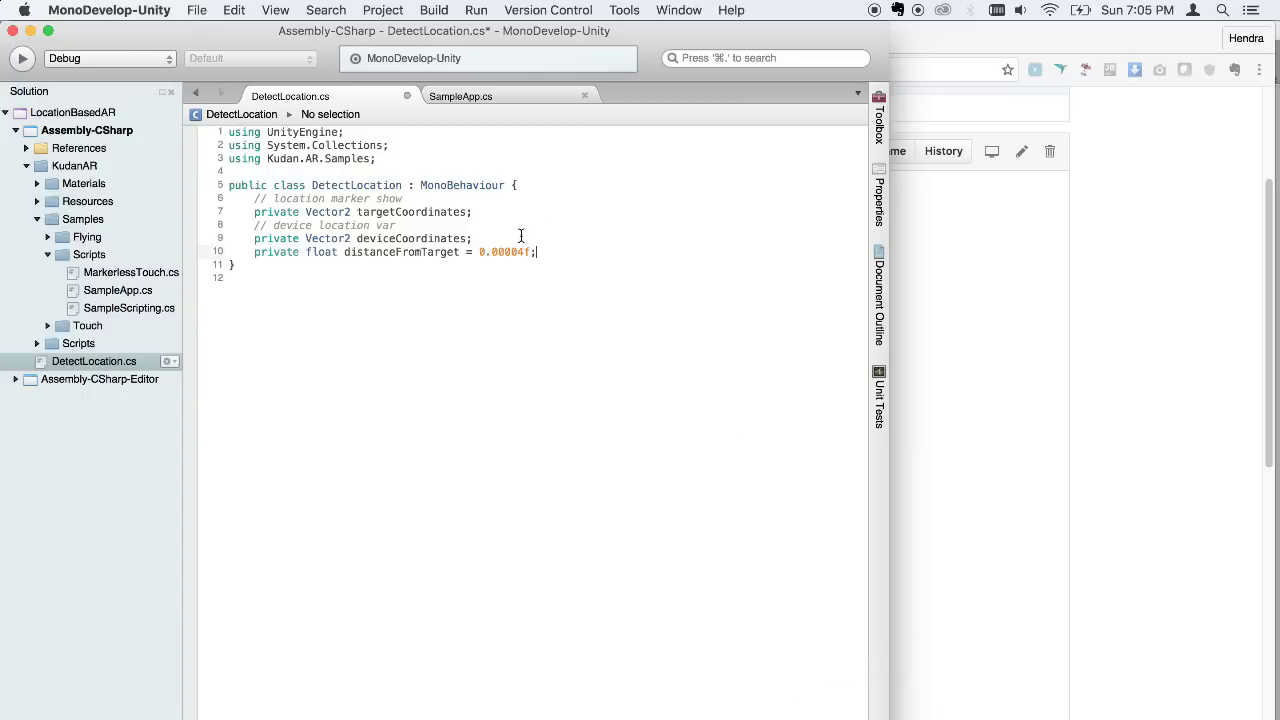
left_click(522, 238)
key("Return")
type("//")
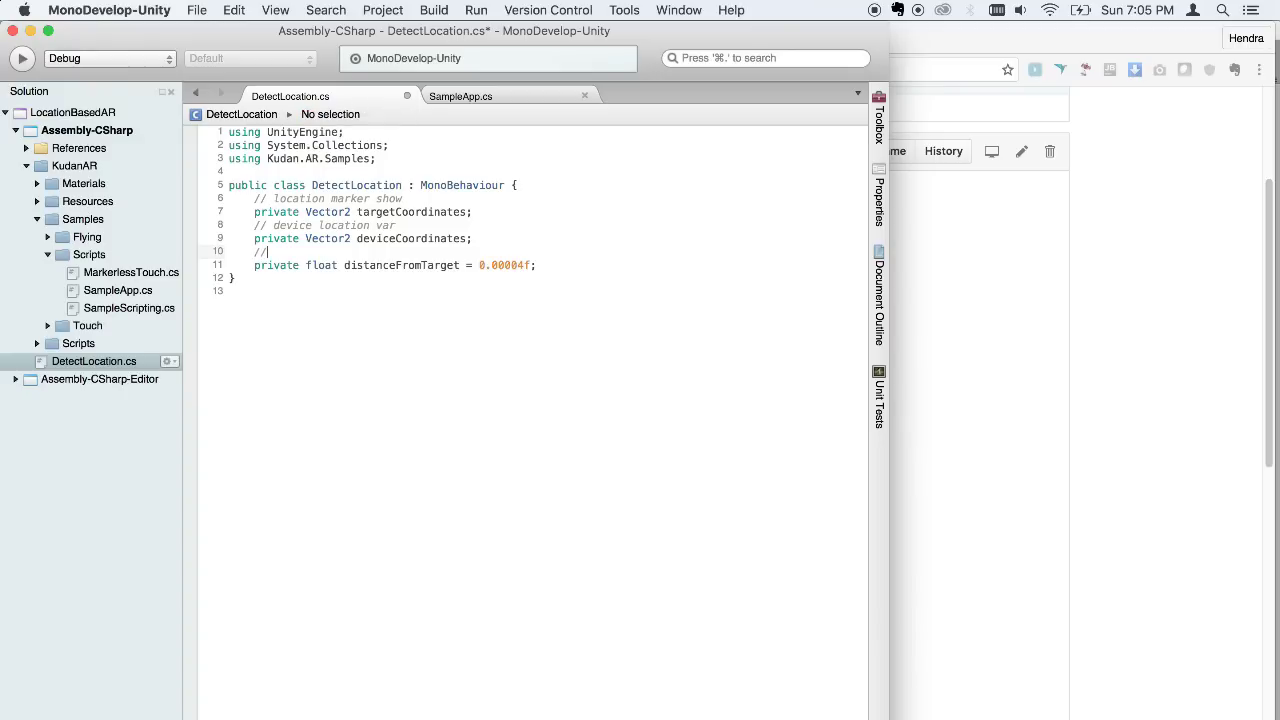
type("dist")
type("ance ")
type("allowed")
type(" from ")
type("device t")
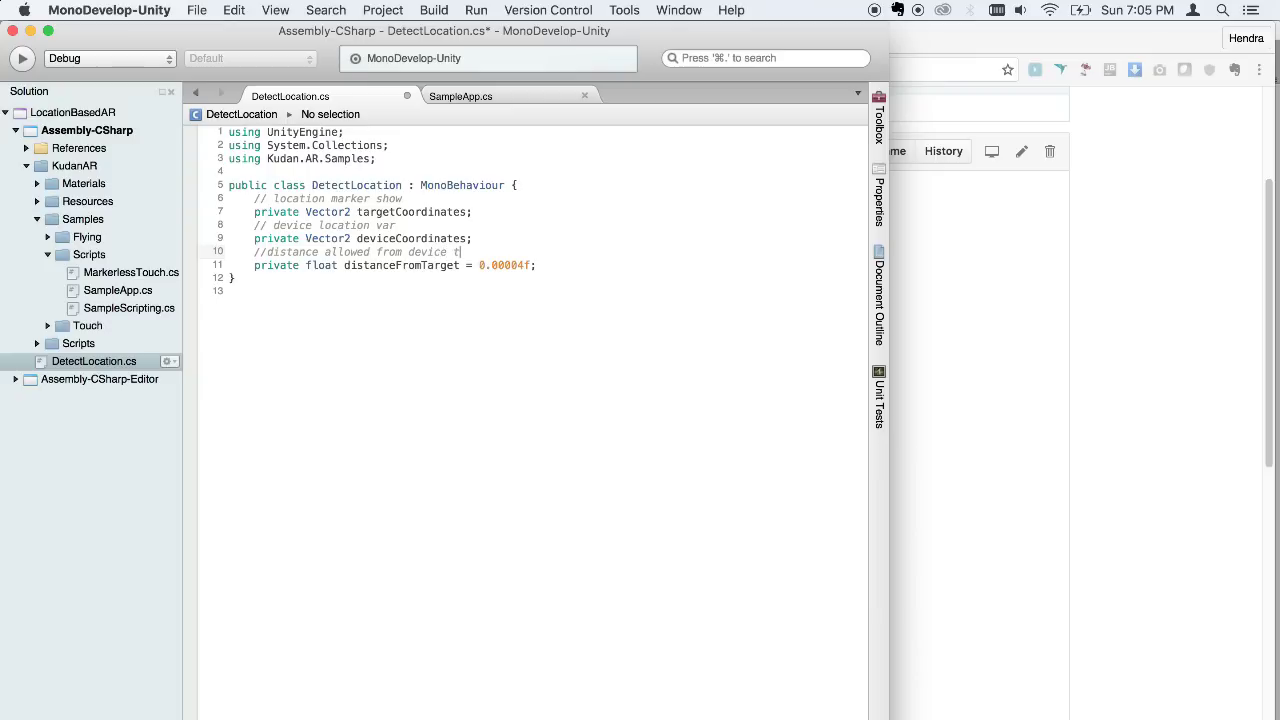
type("o targ")
type("et")
Copy the proximity declaration from GitHub and paste it below distanceFromTarget.
left_click(989, 320)
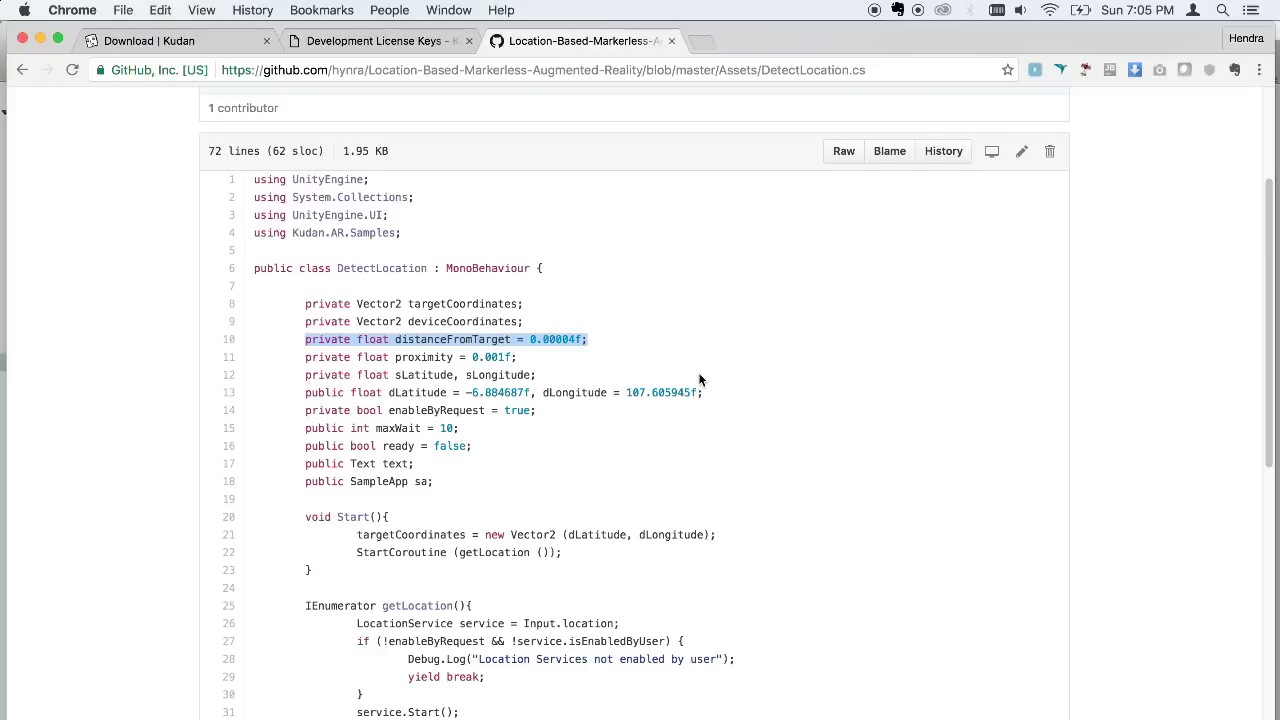
scroll(700, 380, "down", 1)
left_click_drag(517, 316, 302, 313)
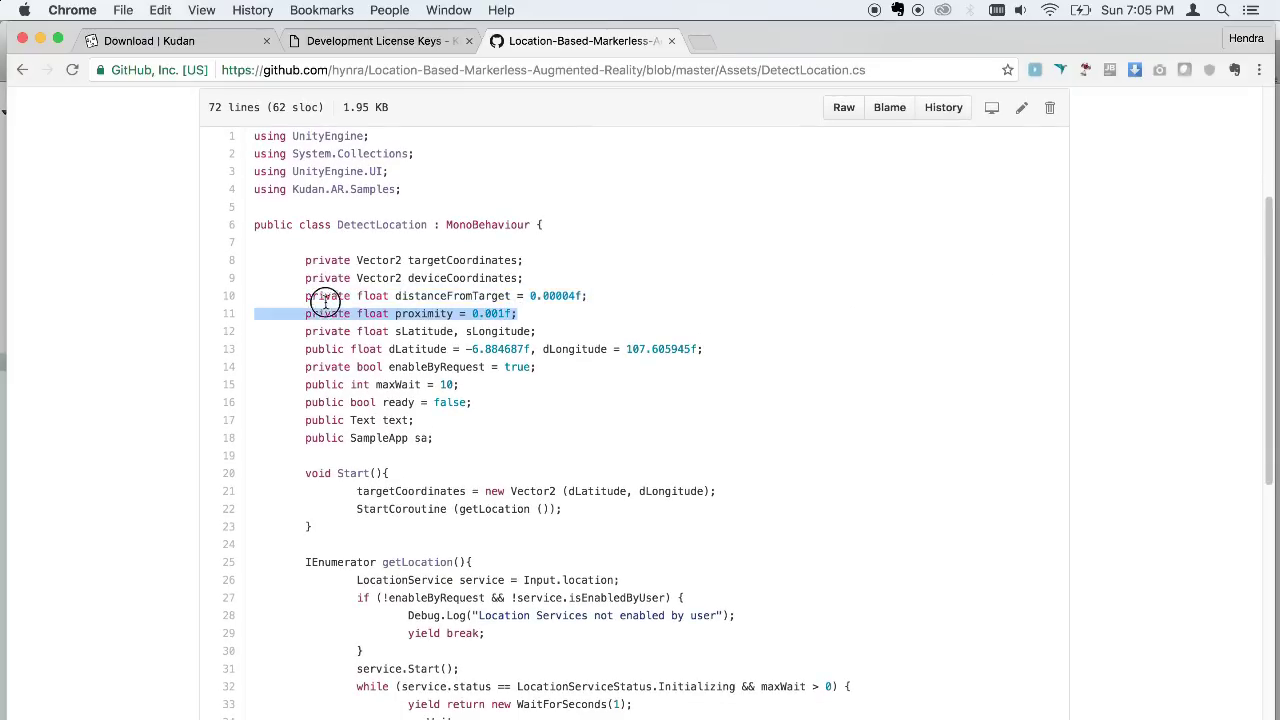
key("super+c")
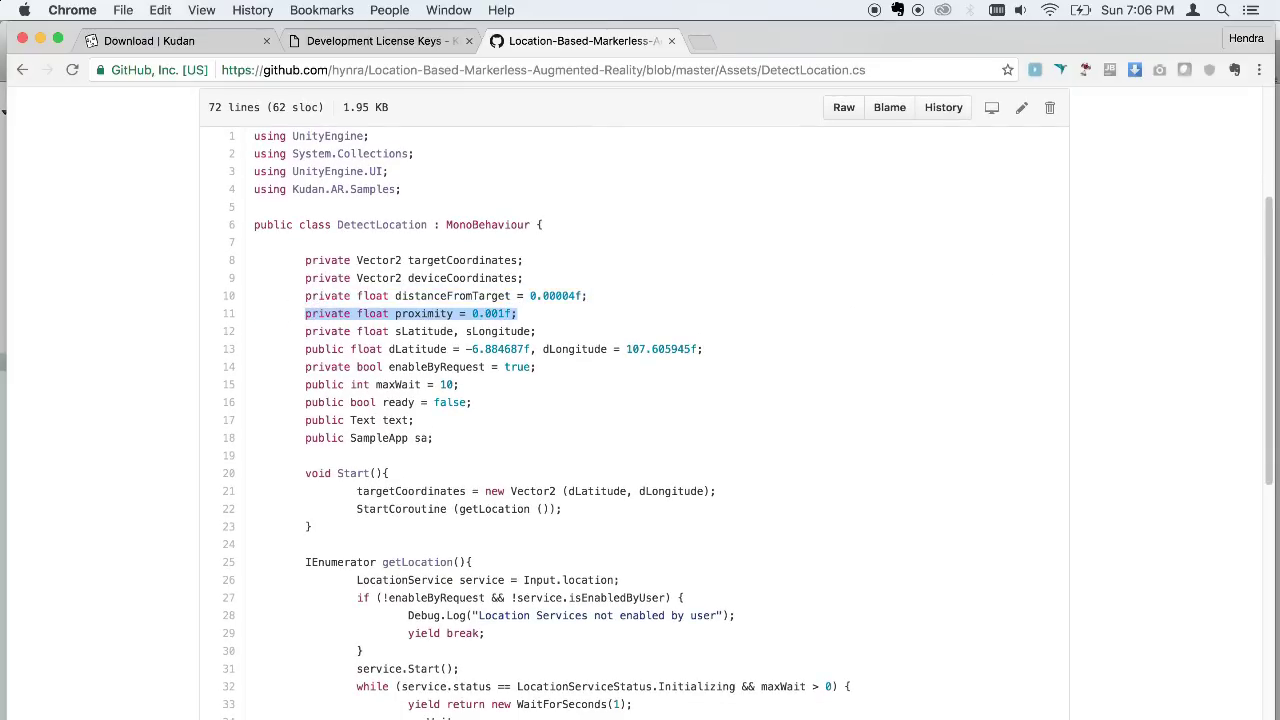
mouse_move(1013, 705)
left_click(1055, 700)
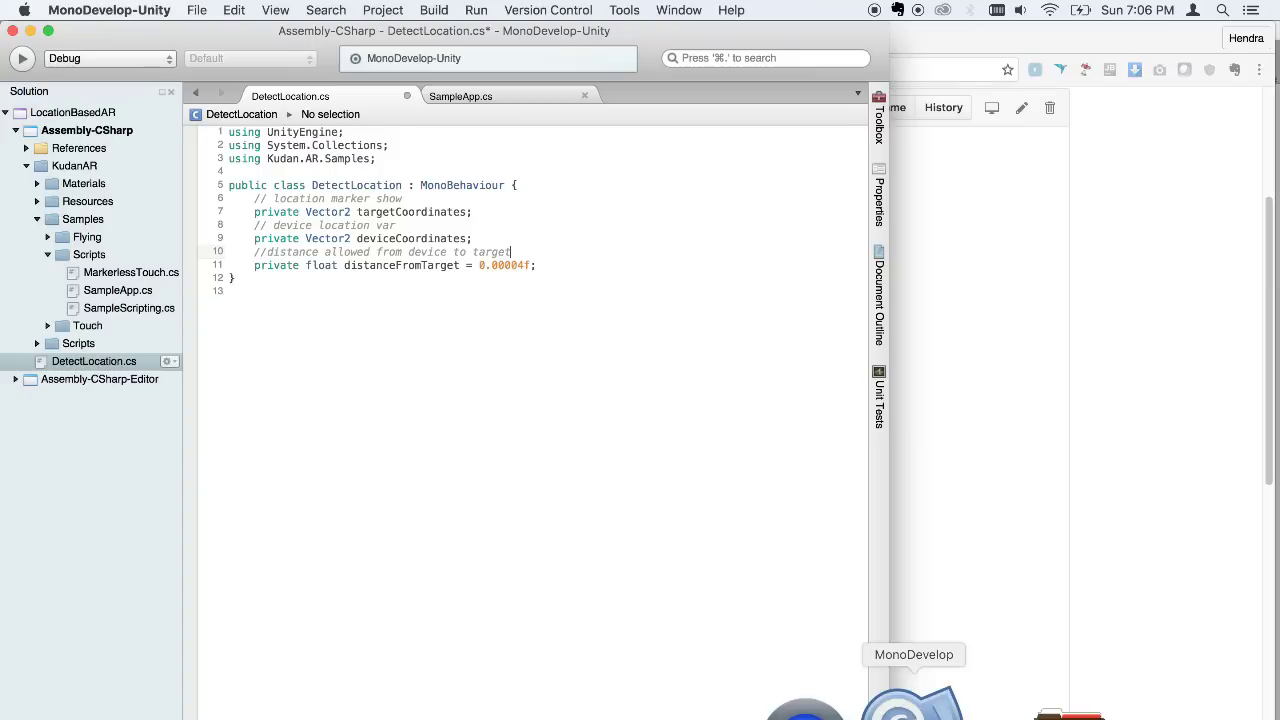
left_click(594, 265)
key("Return")
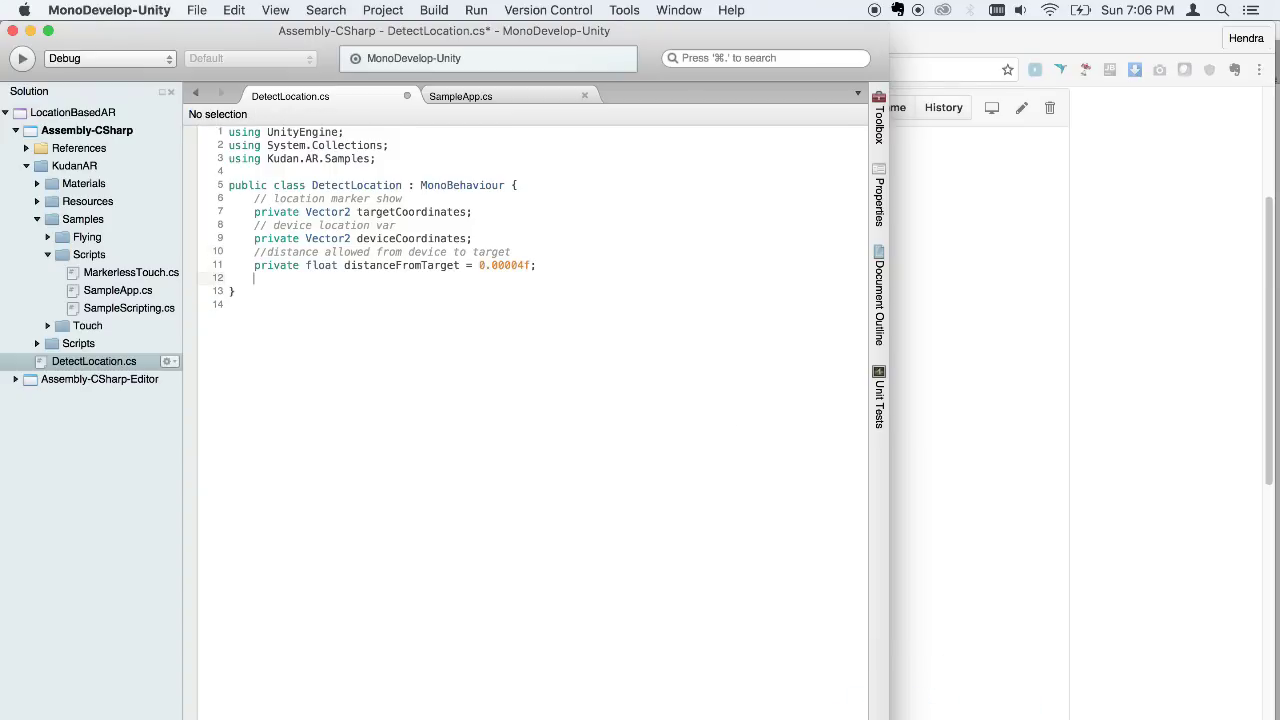
key("super+v")
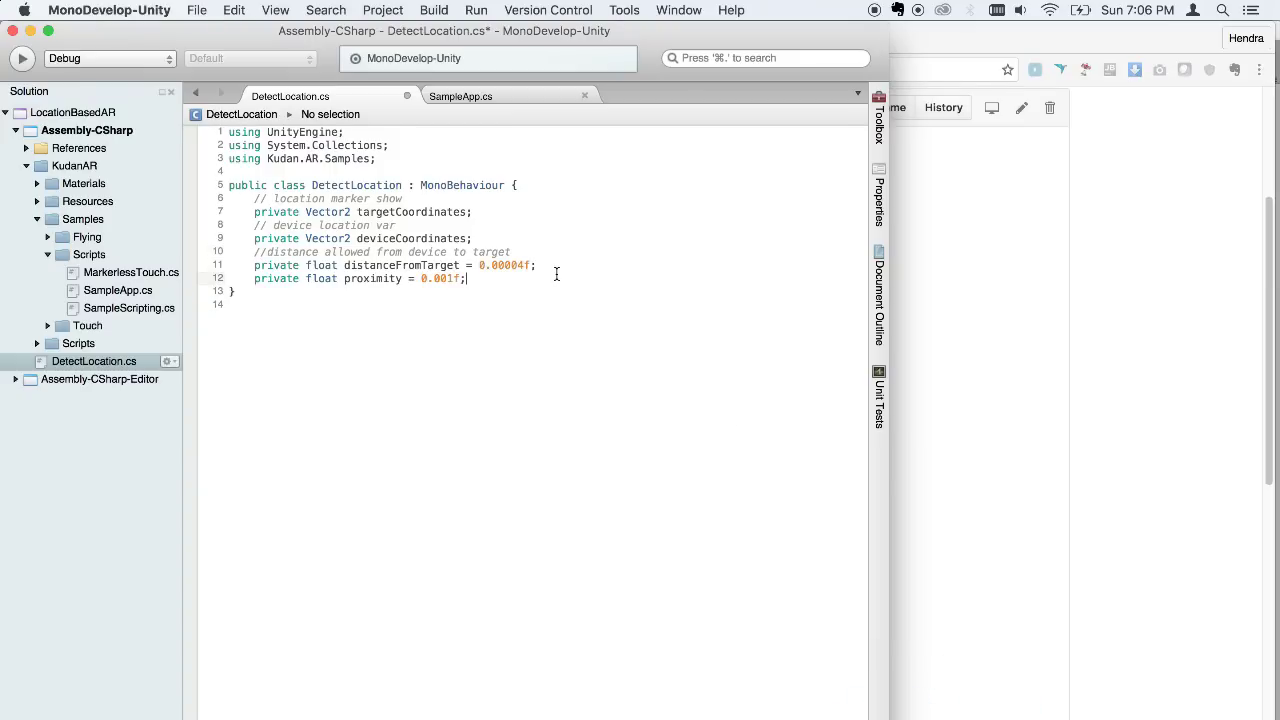
Comment the proximity field as the distance between device and target coordinates.
left_click(550, 266)
key("Return")
type("/")
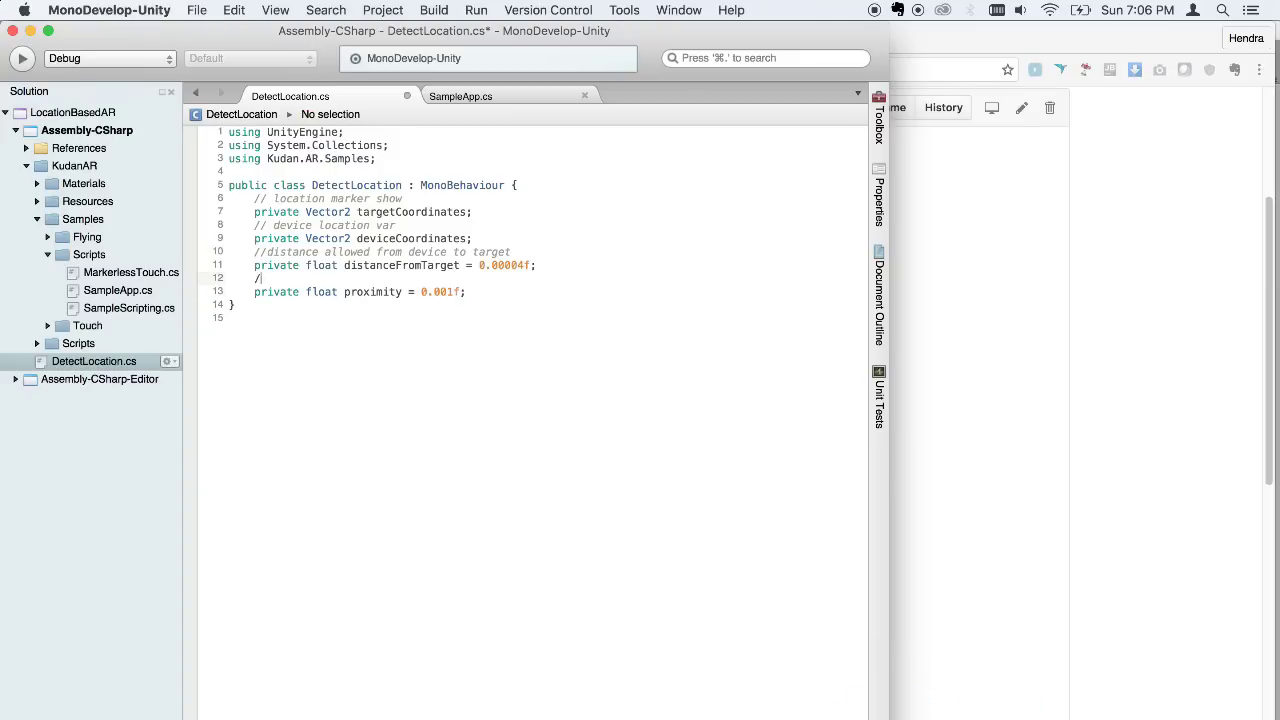
type("/dista")
type("nce bet")
type("ween ")
type("device")
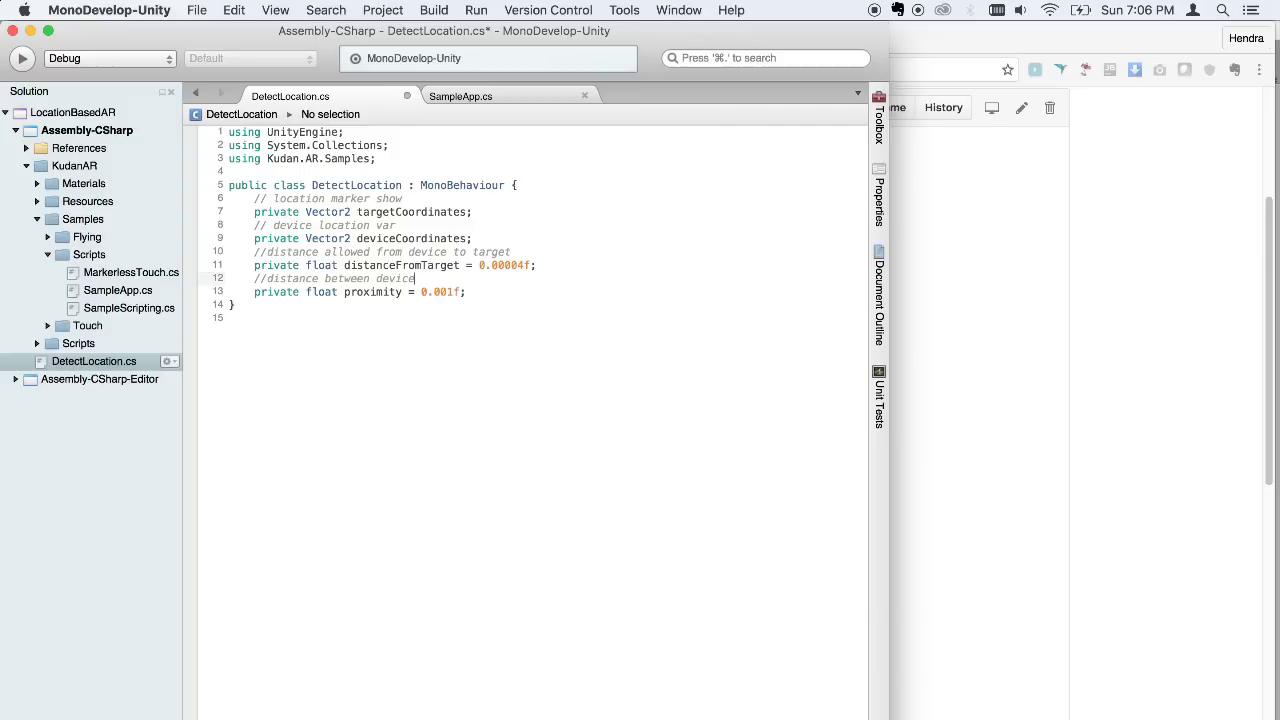
type(" to targ")
type("et coor")
type("dinates")
key("BackSpace")
key("BackSpace")
type("es")
left_click(548, 292)
left_click(996, 264)
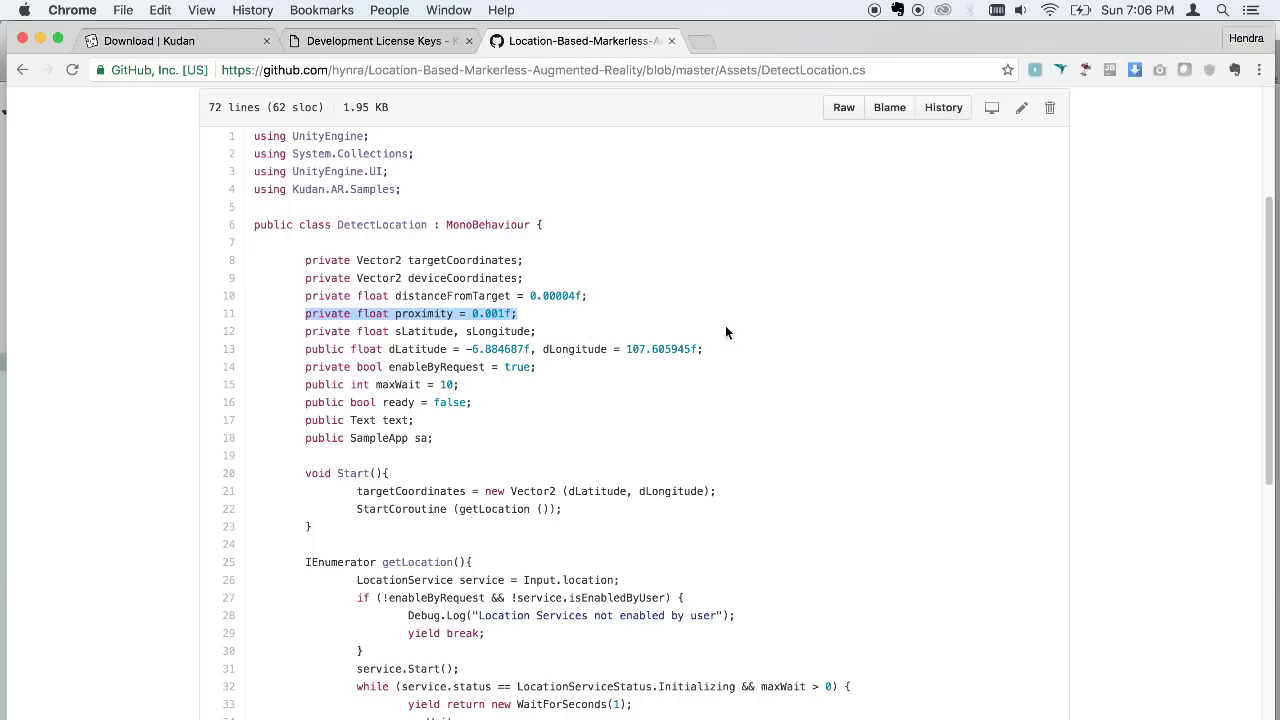
Copy the sLatitude/sLongitude and dLatitude/dLongitude declarations from GitHub into DetectLocation.cs.
left_click_drag(708, 350, 302, 327)
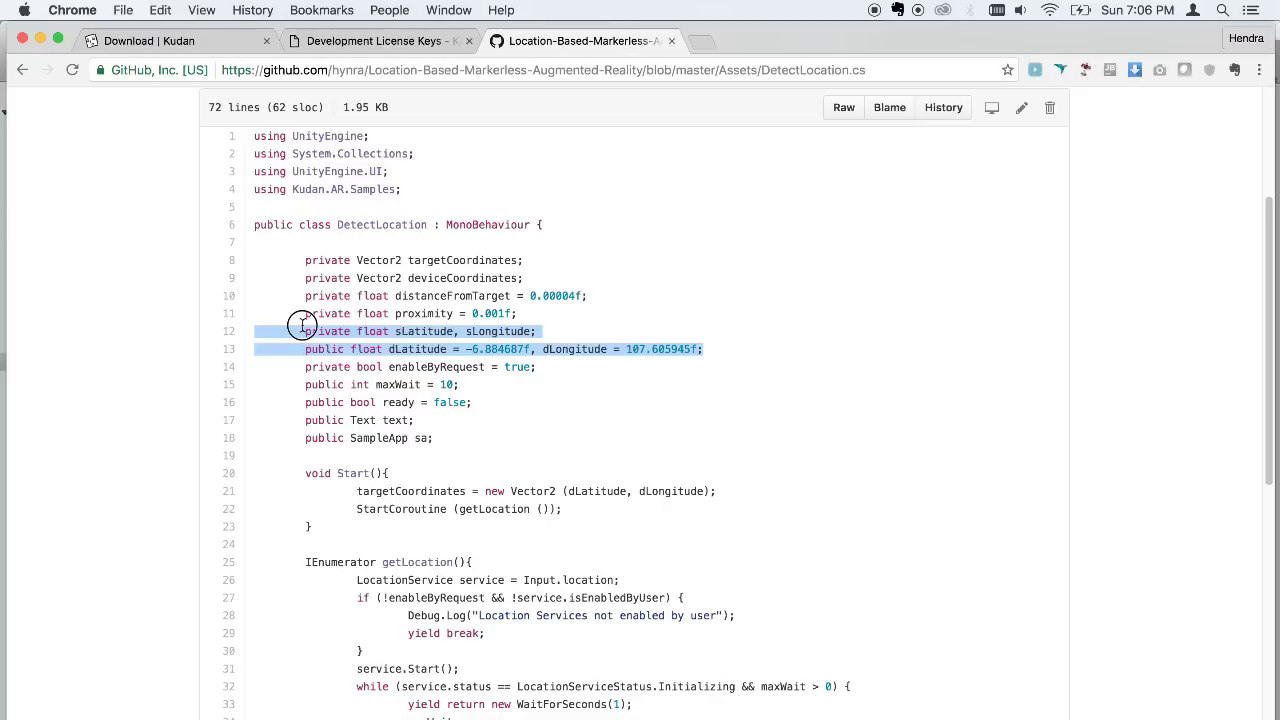
mouse_move(880, 712)
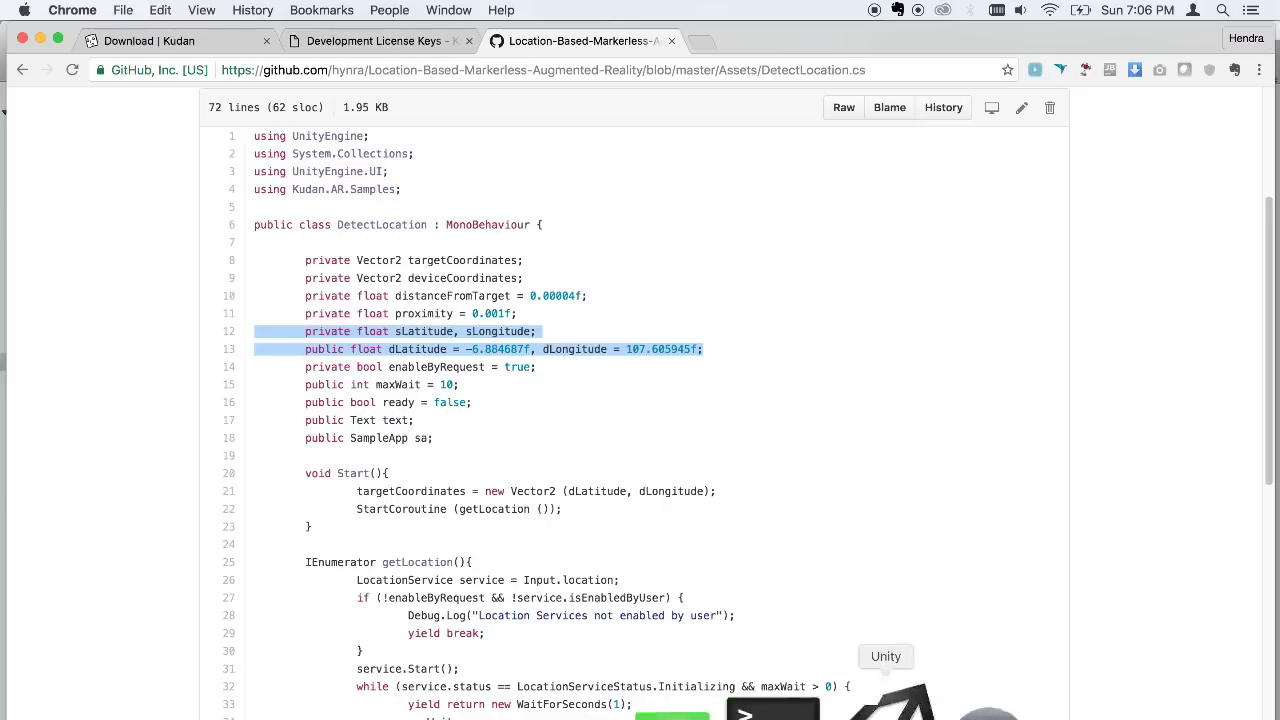
left_click(918, 716)
key("super+v")
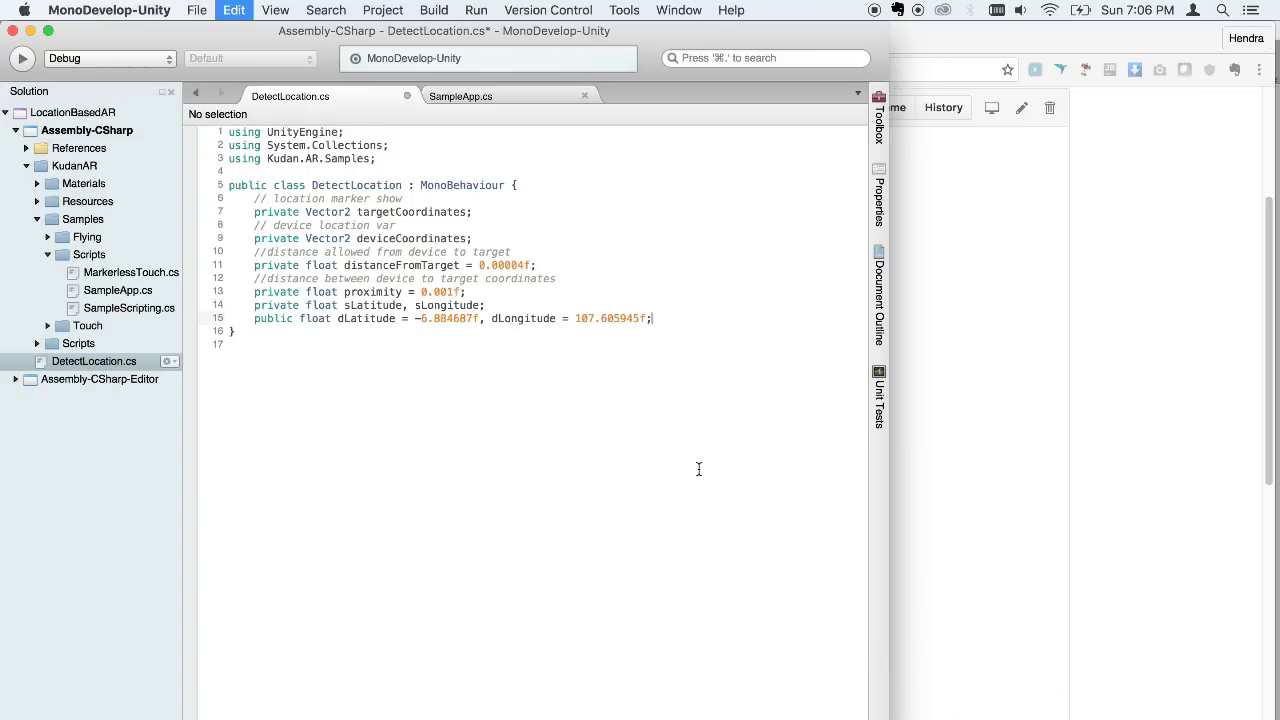
Comment the fields '//values for latitude and lon get from device gps' and '//set value for target location'.
left_click(530, 282)
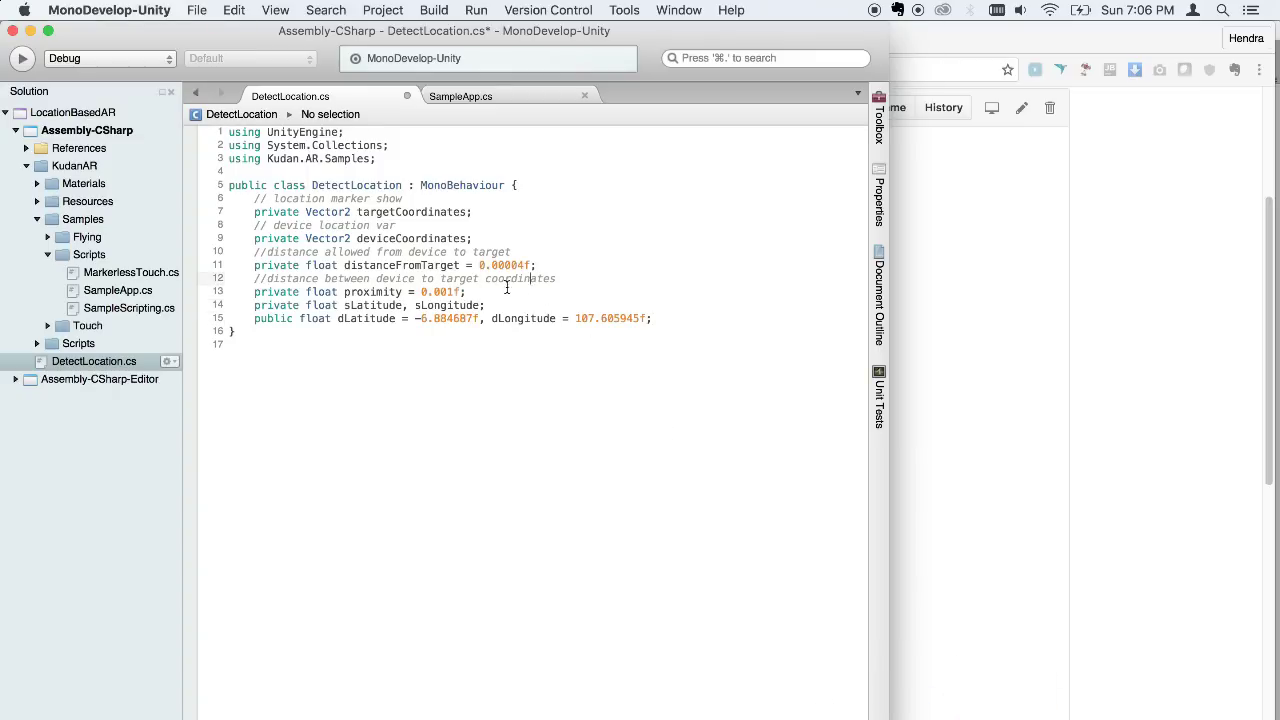
left_click(493, 291)
key("Return")
type("//")
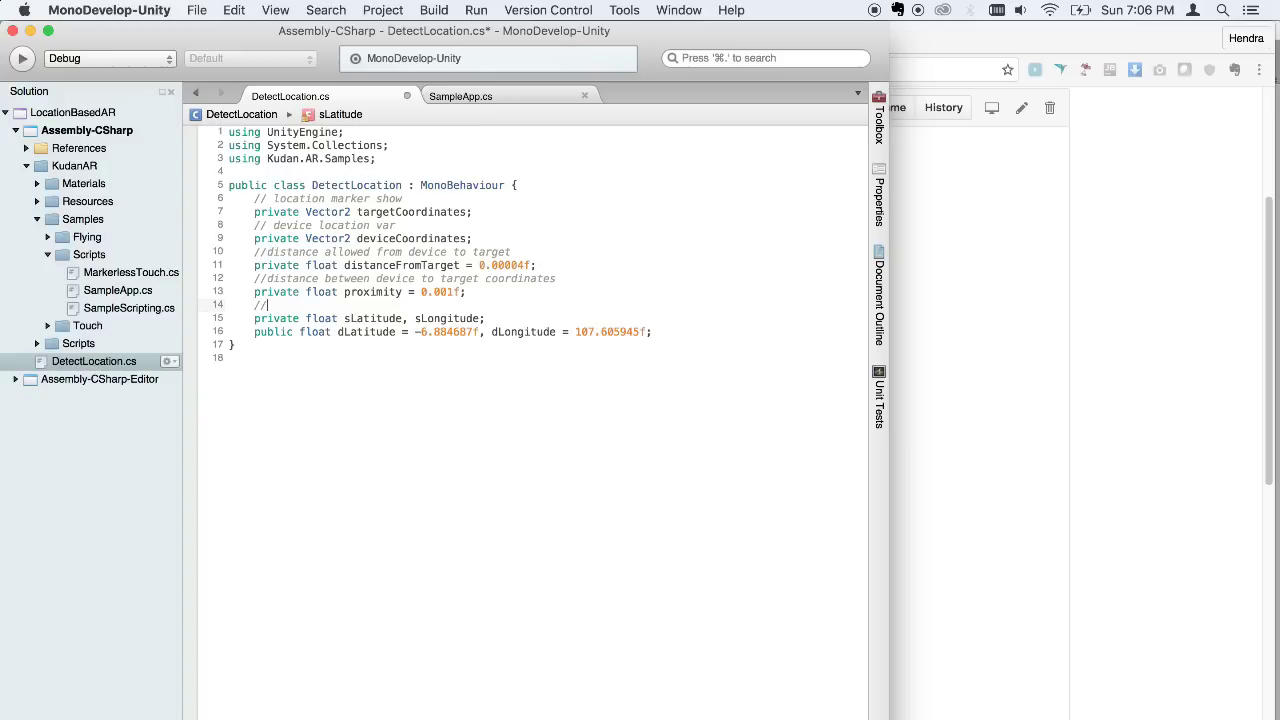
type("values ")
type("fo")
type("r latit")
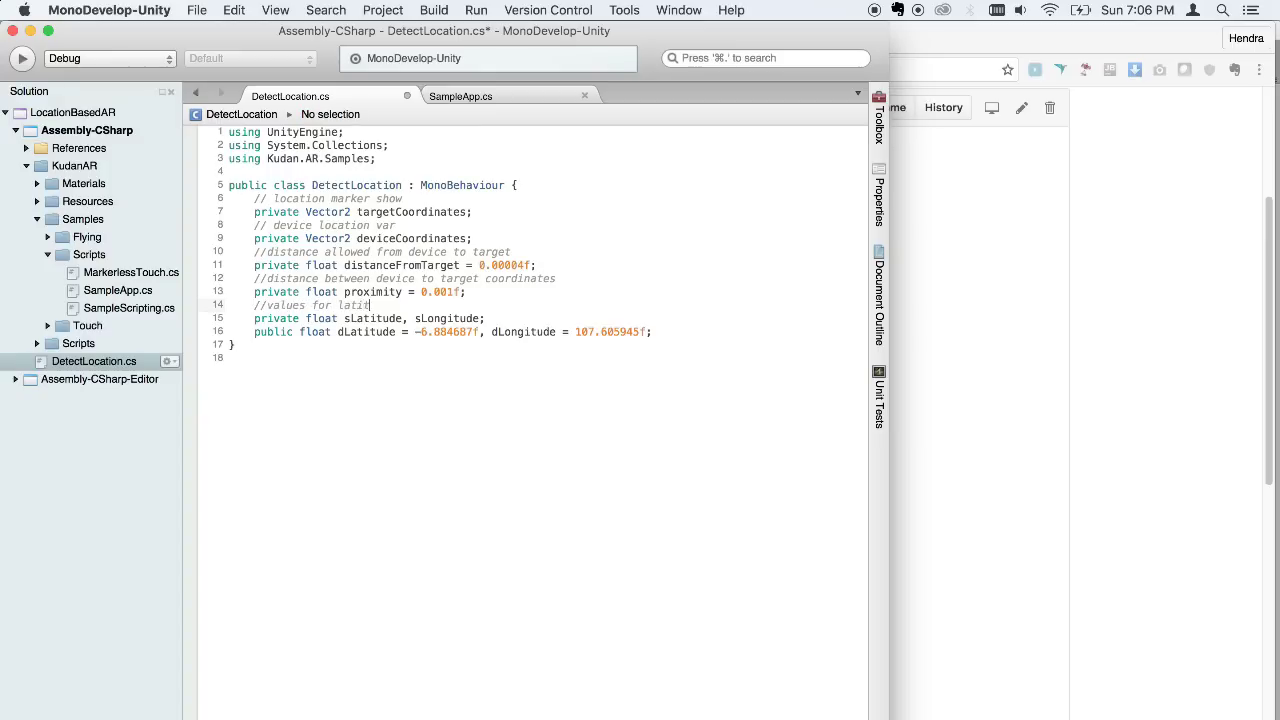
type("ud")
type("e and lo")
type("n ")
type("get fro")
type("m device ")
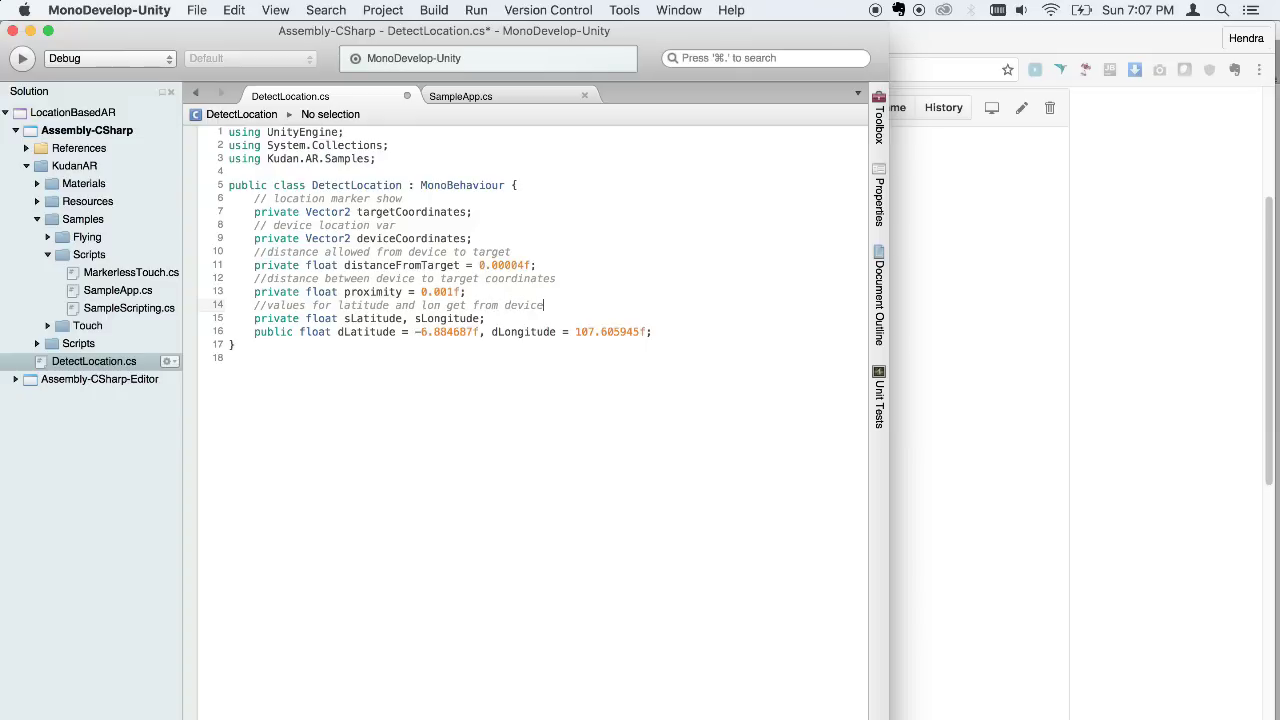
type("g")
type("ps")
left_click(485, 318)
key("Return")
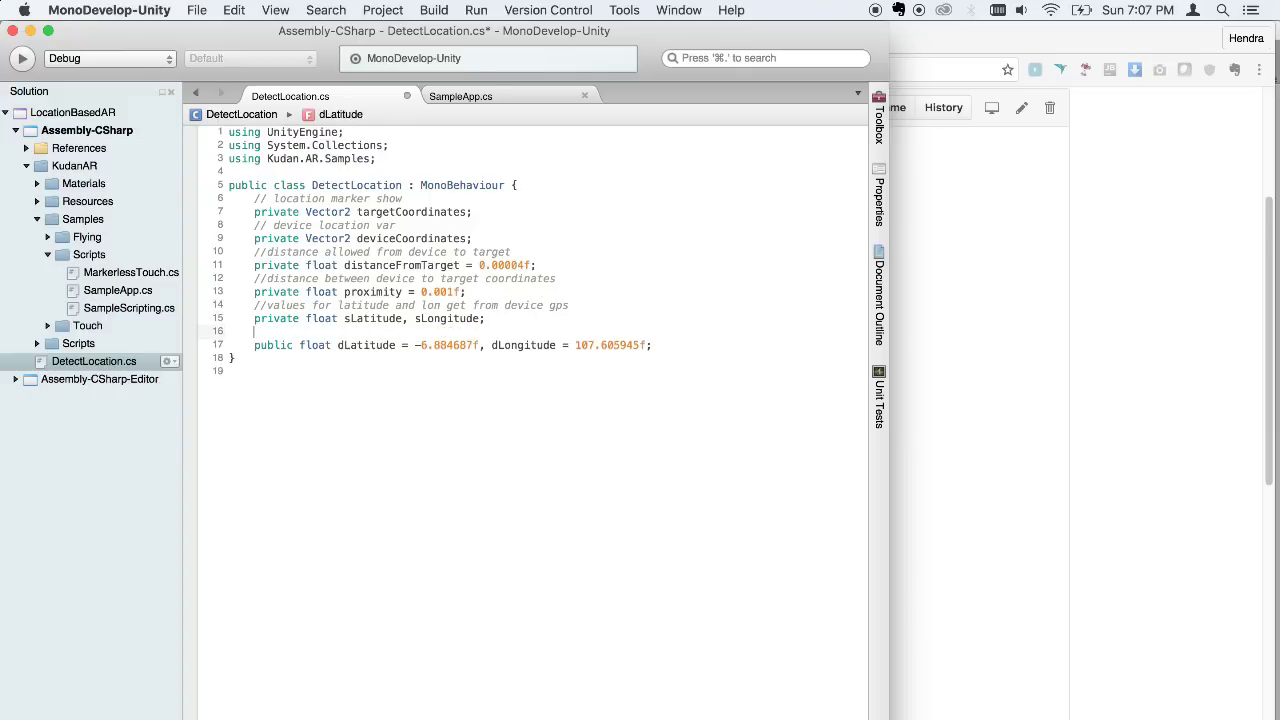
type("//l")
key("BackSpace")
type("set ")
type("value for ")
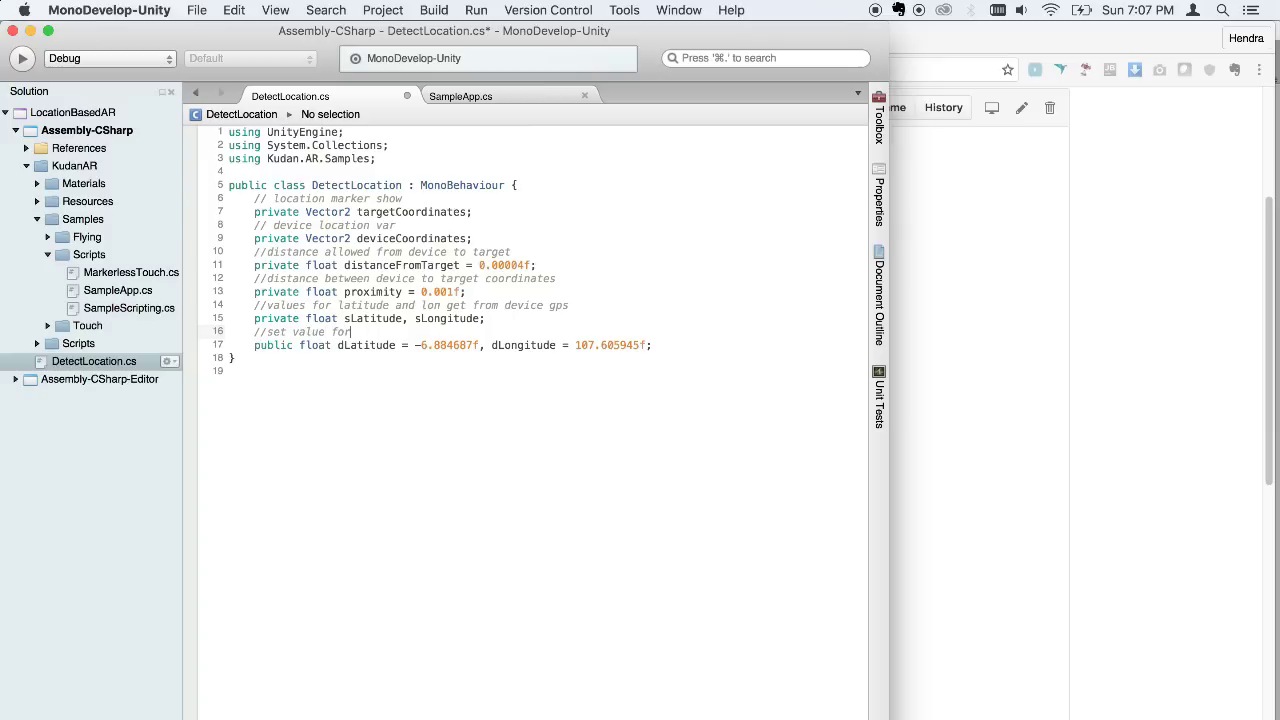
type("target ")
type("location")
Paste the enableByRequest, maxWait, ready, Text and SampleApp sa declarations from GitHub after dLatitude.
left_click(696, 346)
key("Return")
left_click(1038, 387)
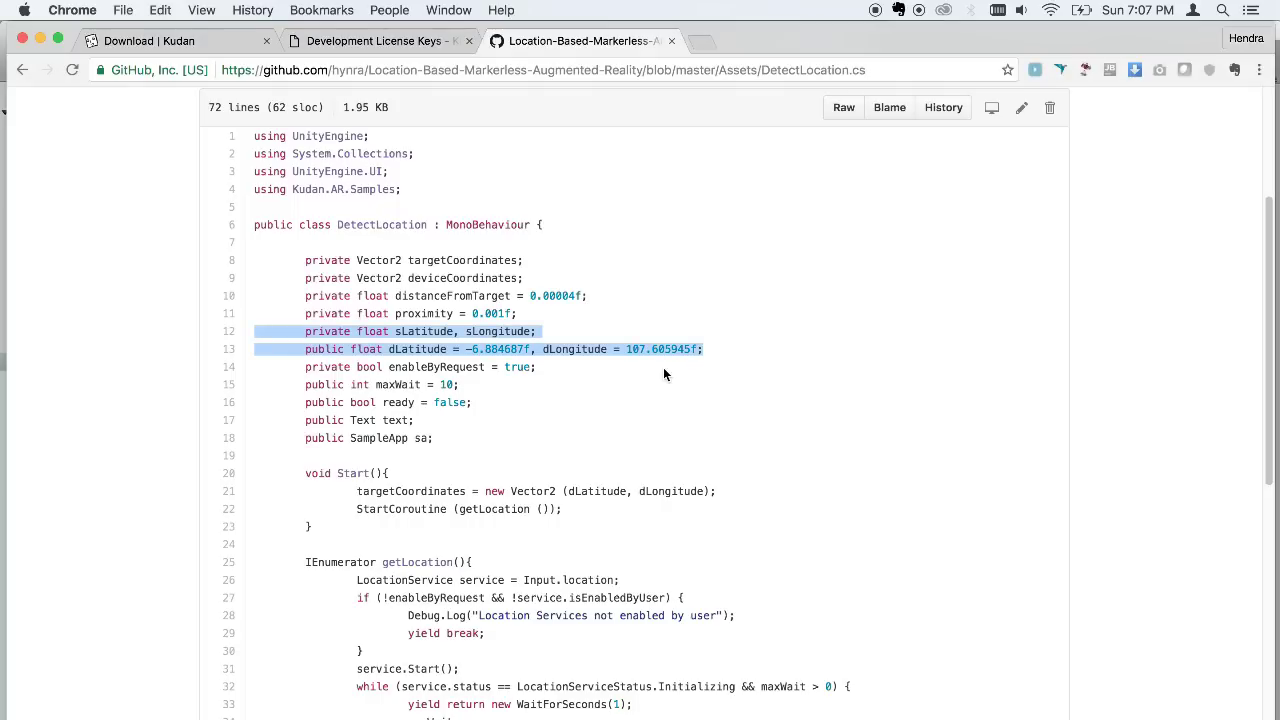
scroll(663, 367, "down", 1)
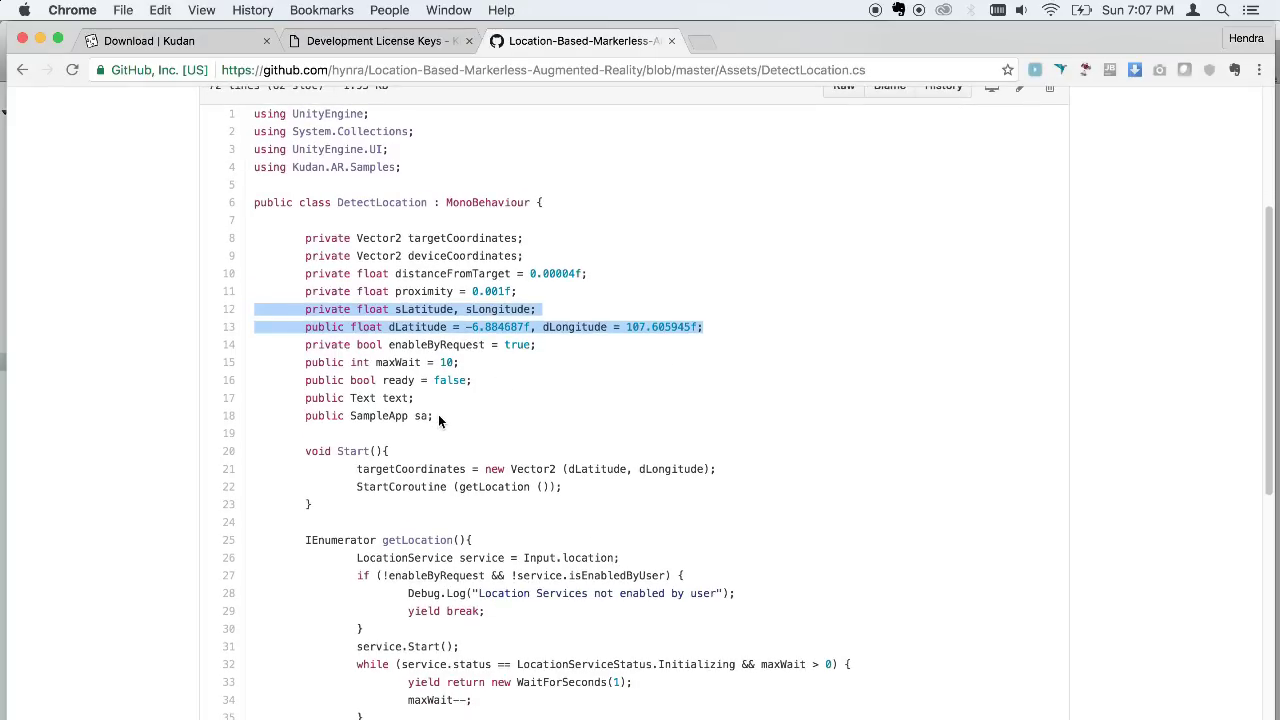
left_click_drag(436, 417, 304, 344)
key("super+c")
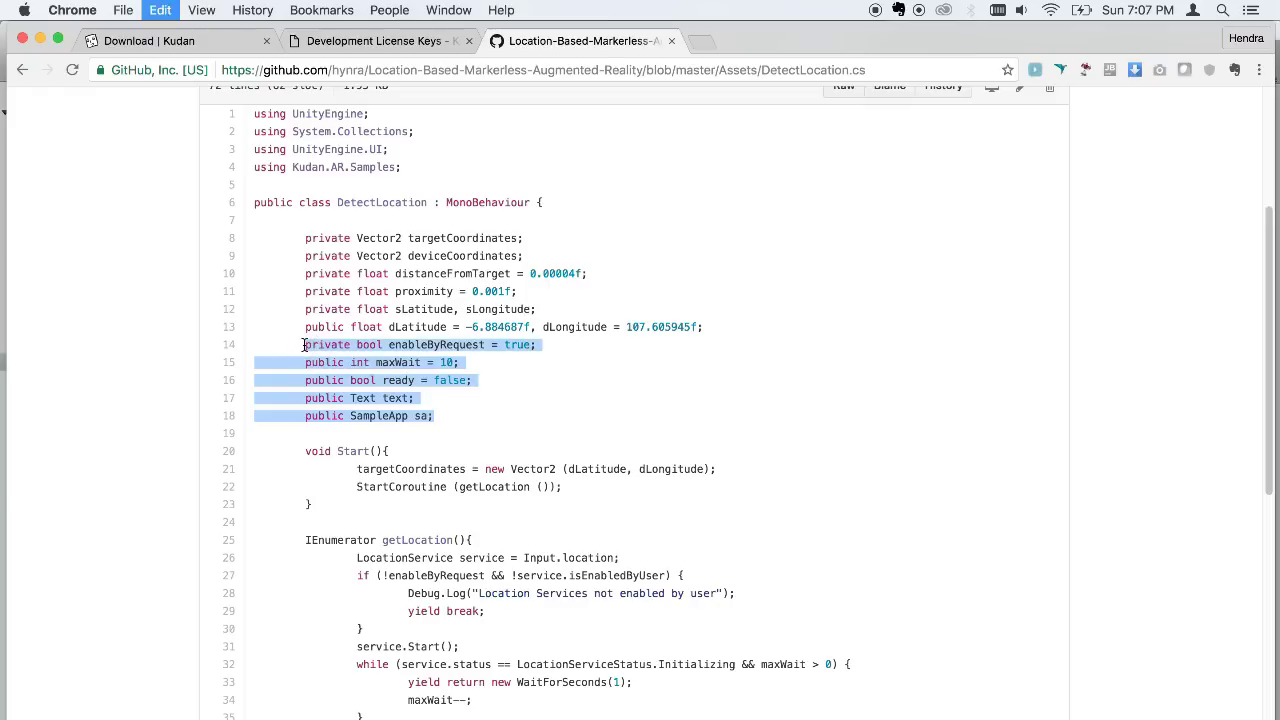
mouse_move(766, 712)
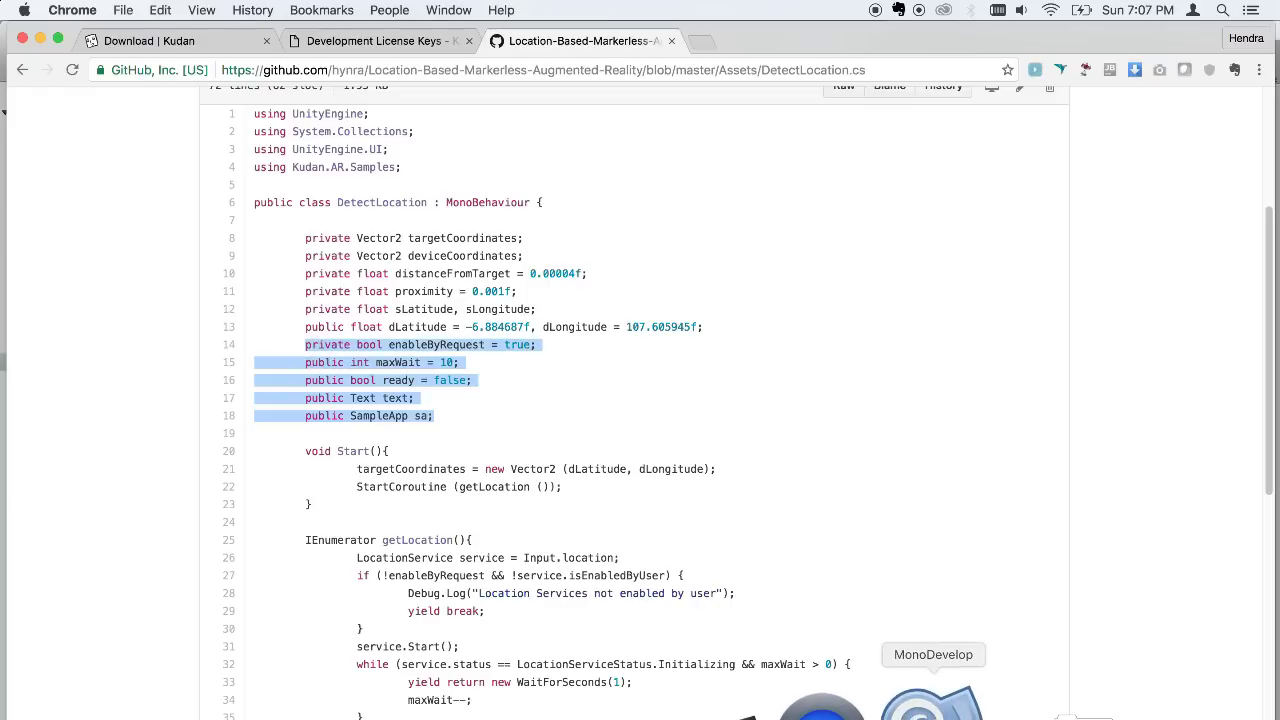
left_click(930, 705)
key("super+v")
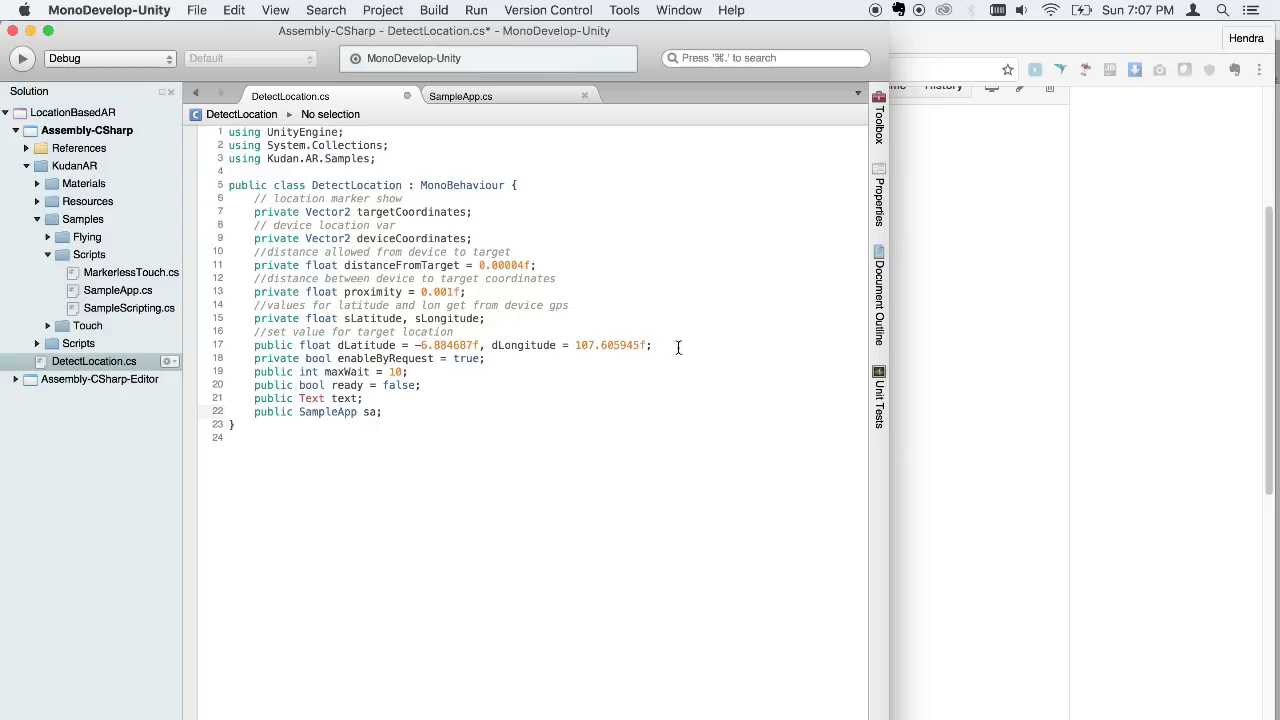
Begin a new using directive below the Kudan.AR.Samples import.
left_click(411, 157)
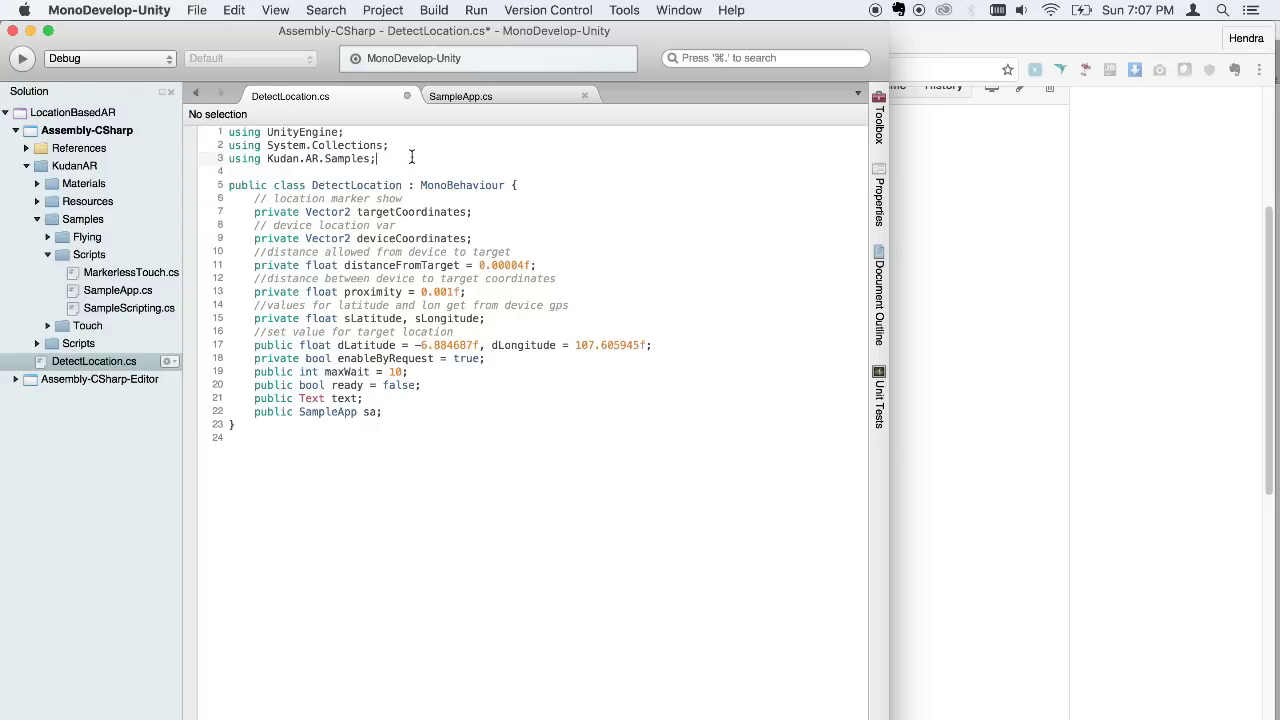
key("Return")
type("using")
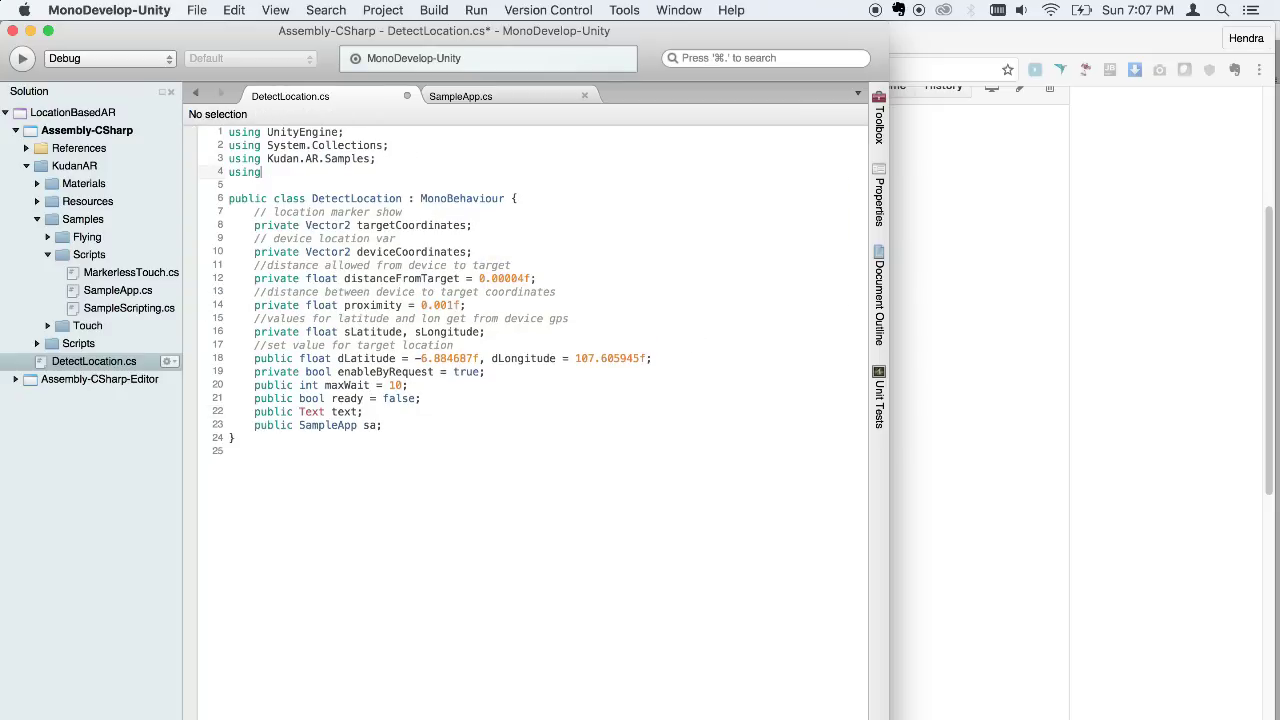
type(" Un")
Complete the import as 'using UnityEngine.UI;' via autocomplete.
key("Down")
key("Down")
key("Return")
type(".U")
key("Return")
type(";")
Comment enableByRequest '// var for location request' and SampleApp sa '//sampleapp scripts'.
left_click(660, 358)
key("Return")
type("// ")
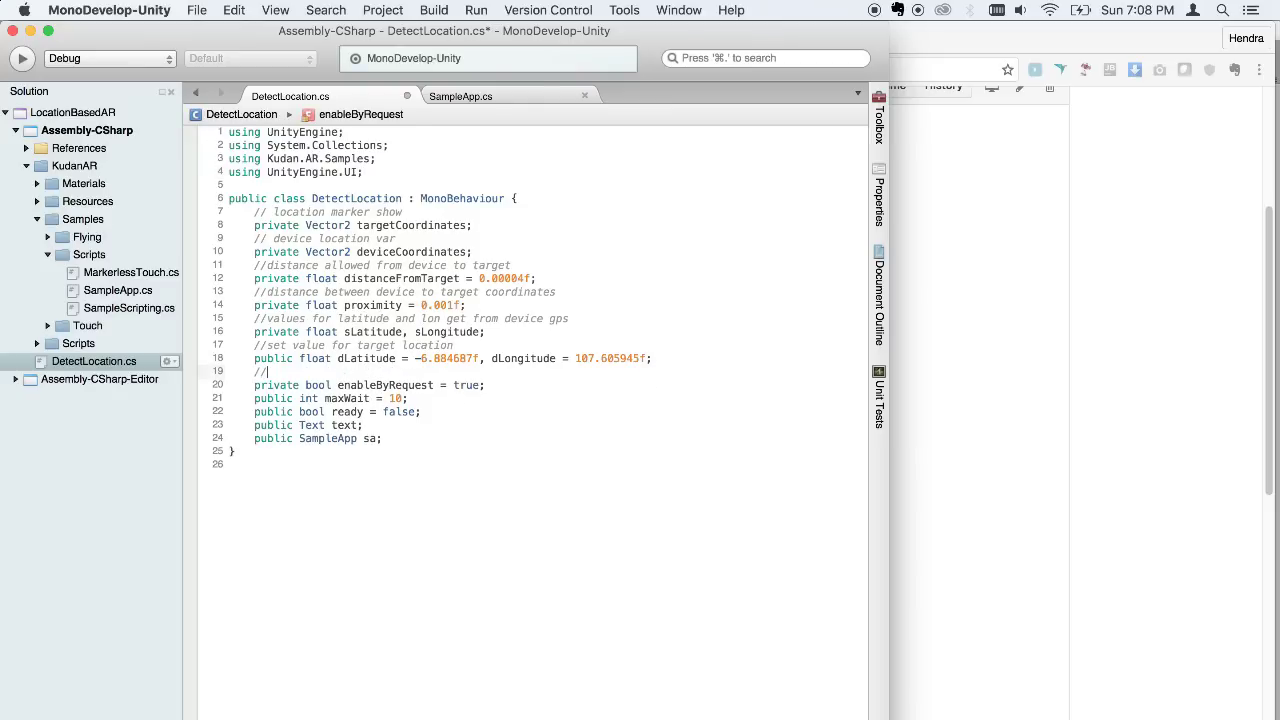
type("var f")
type("or")
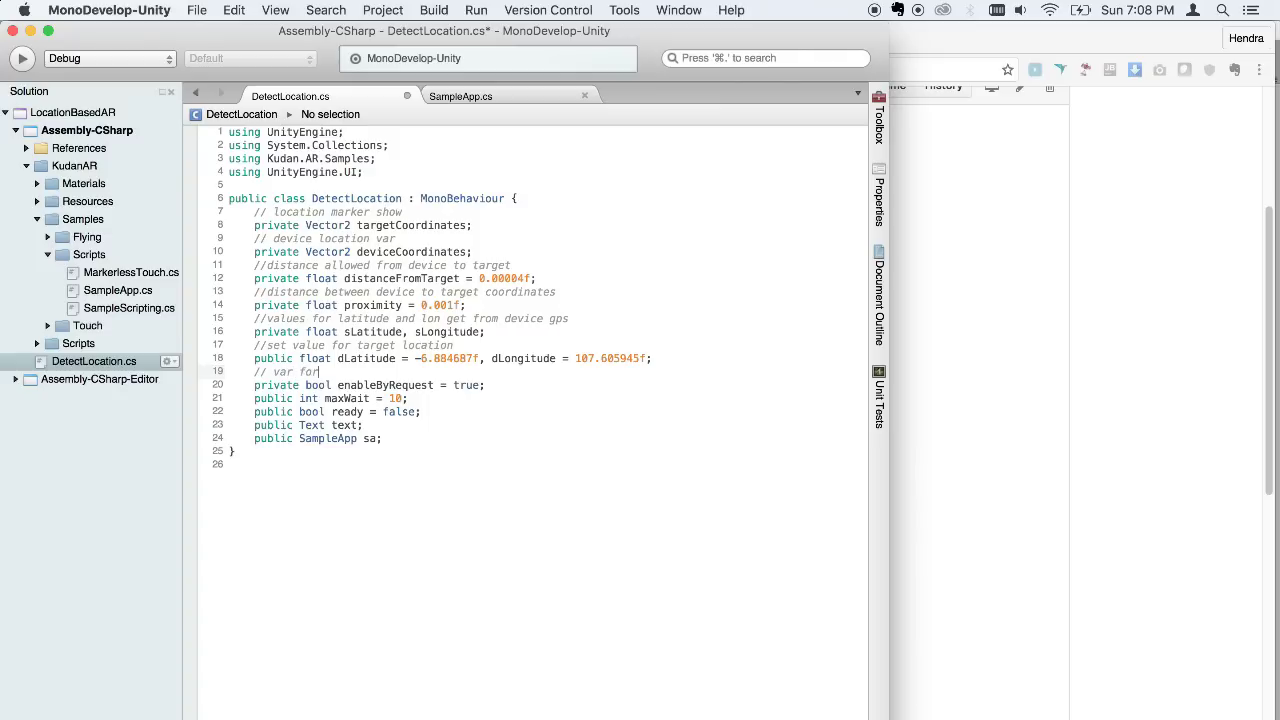
type(" locatio")
type("n request")
left_click(402, 423)
key("Return")
type("//")
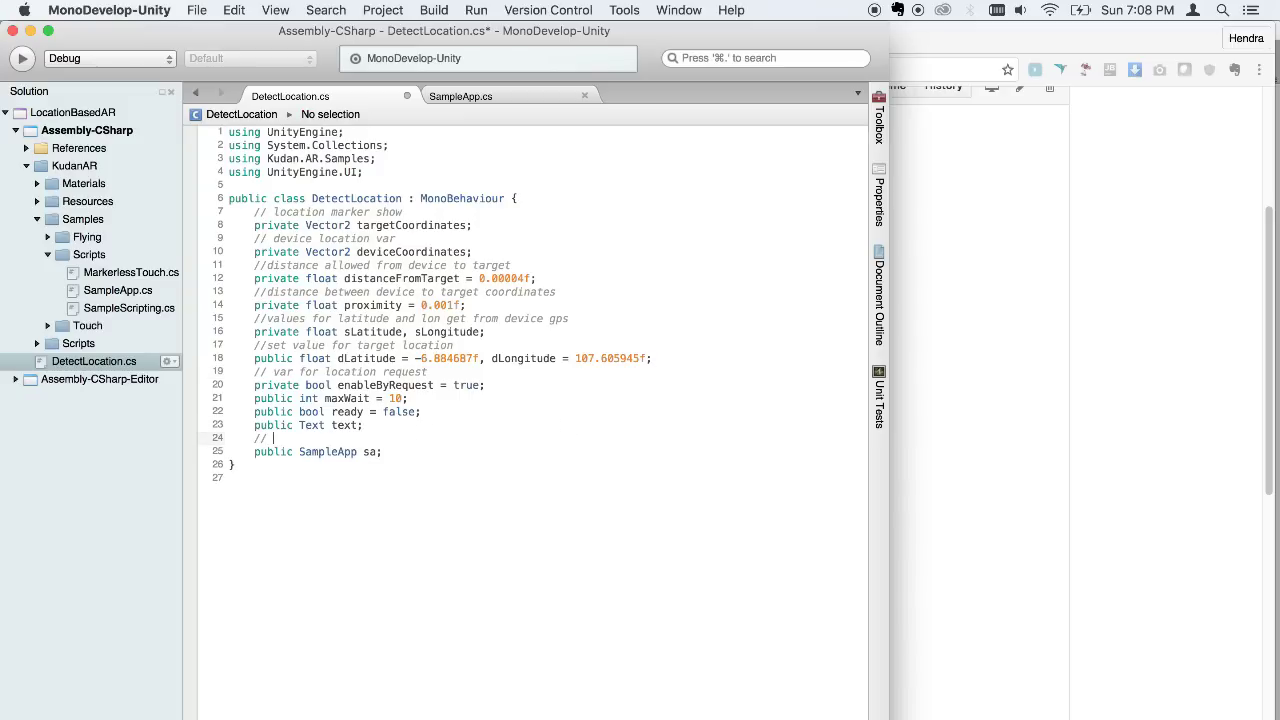
type("sample")
type("app s")
type("cript")
type("s")
left_click(487, 95)
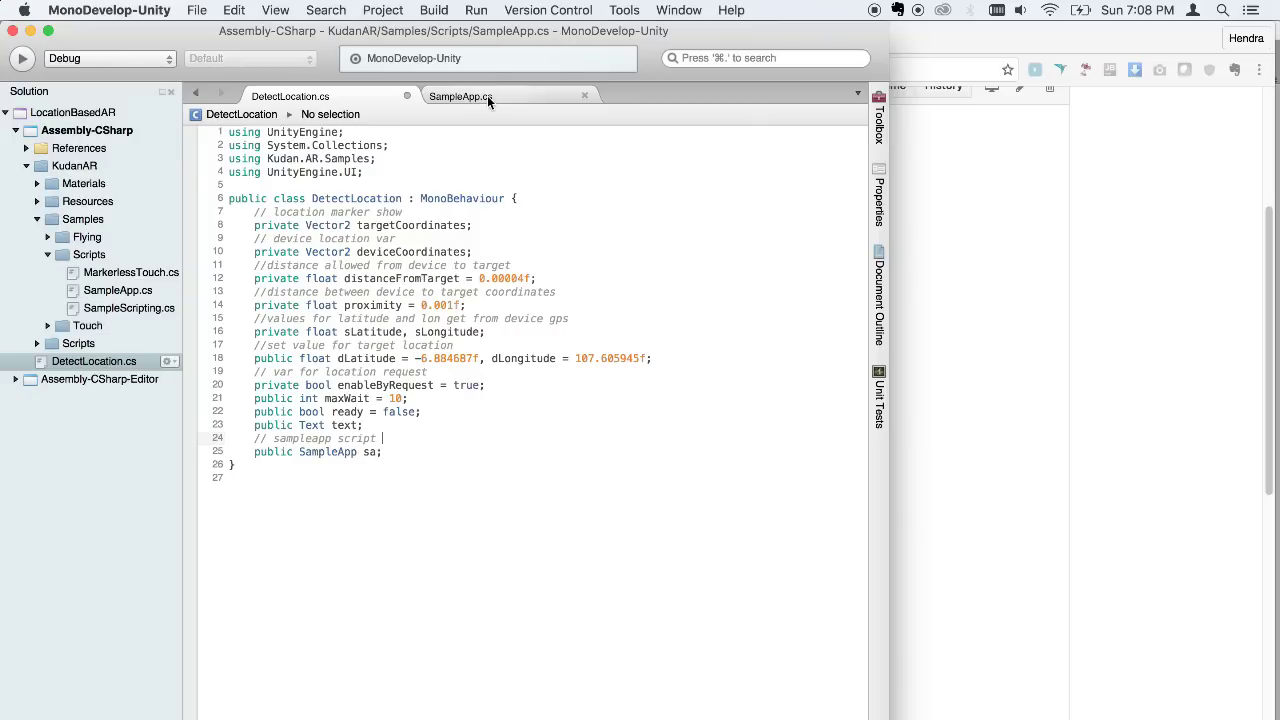
left_click(354, 97)
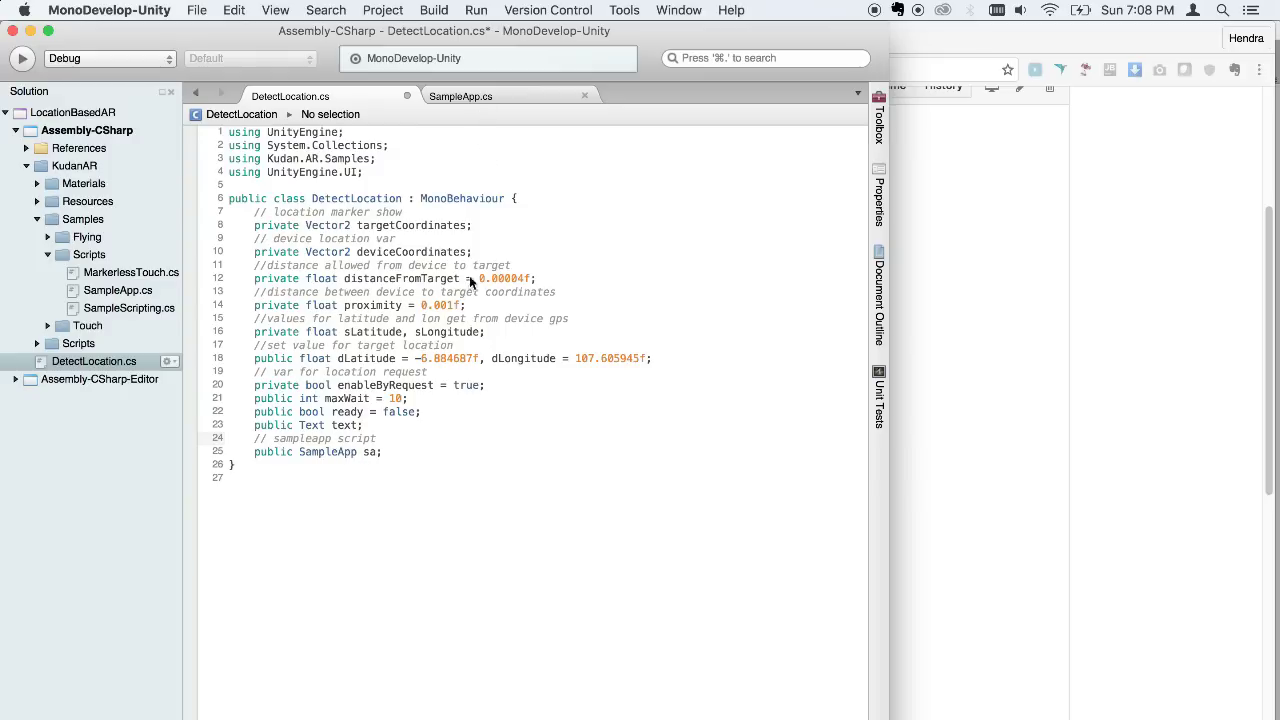
left_click(411, 457)
key("Return")
Copy the getLocation coroutine (GitHub lines 25–51) and paste it below the DetectLocation fields.
left_click(1087, 349)
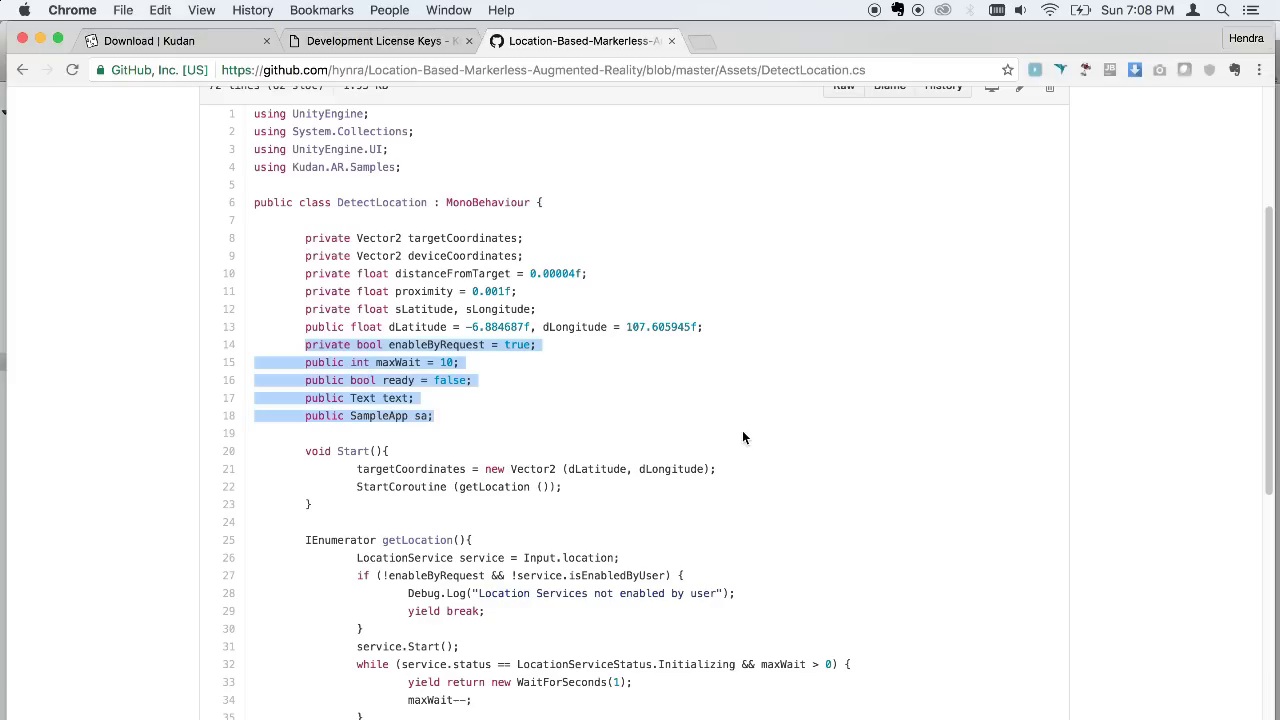
scroll(742, 430, "down", 2)
scroll(742, 430, "down", 3)
scroll(744, 426, "down", 5)
scroll(744, 426, "down", 2)
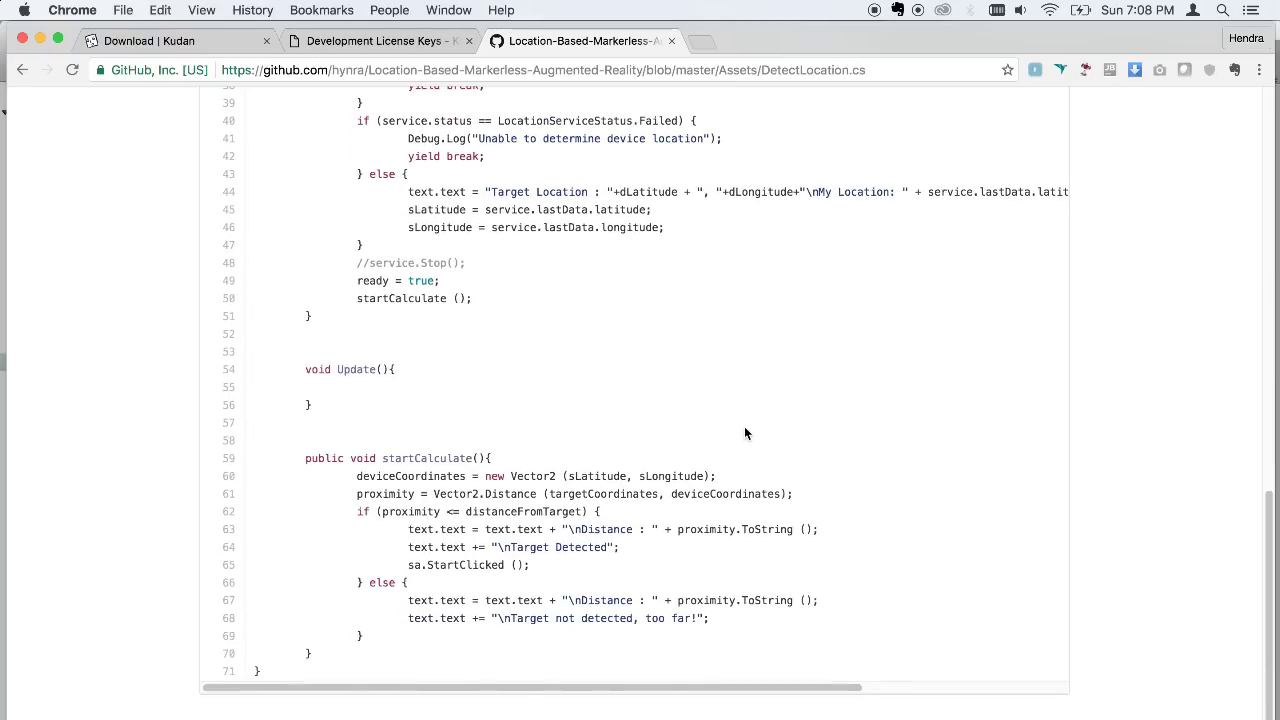
scroll(744, 426, "up", 7)
scroll(744, 430, "up", 5)
scroll(744, 360, "down", 1)
scroll(744, 360, "down", 1)
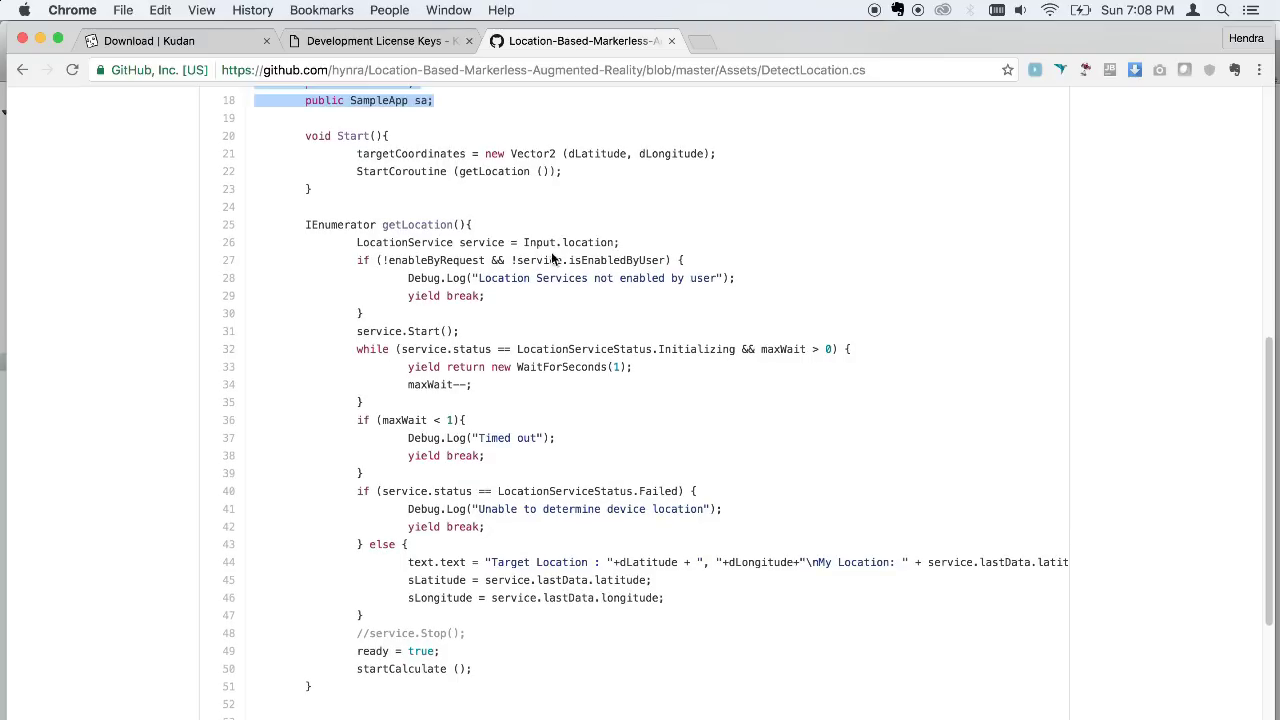
left_click(484, 226)
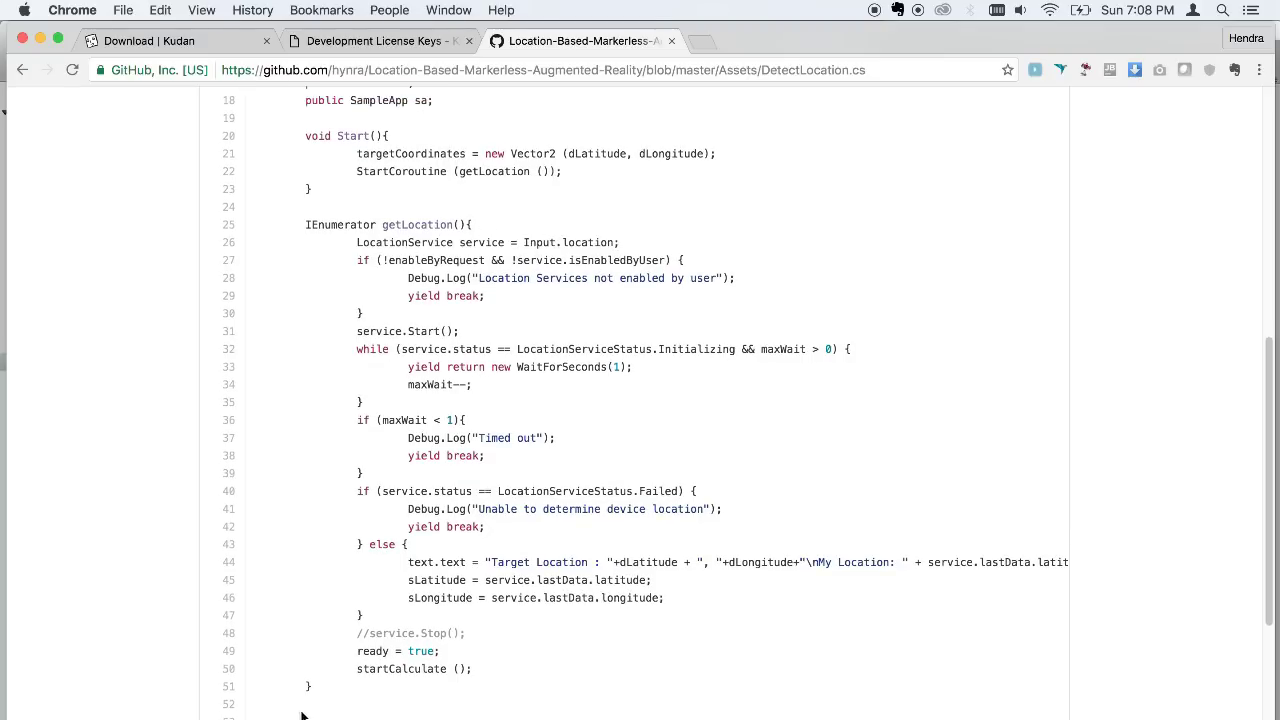
left_click_drag(315, 690, 305, 222)
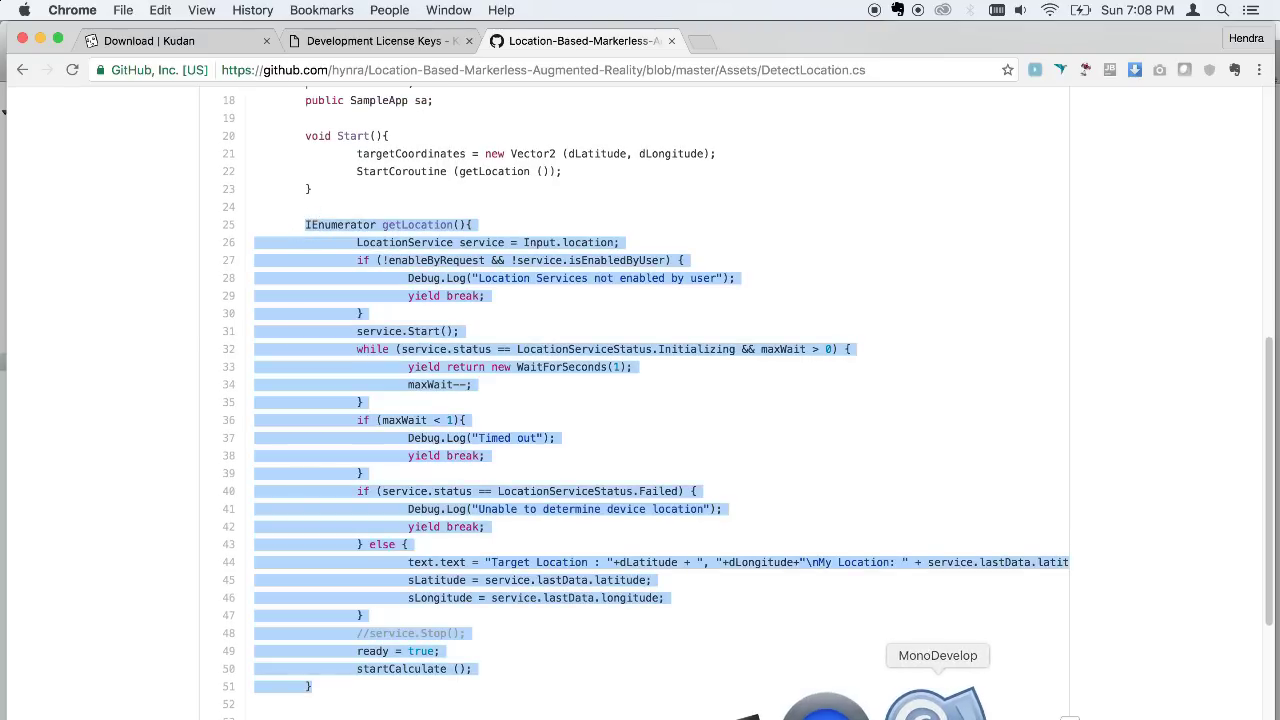
left_click(935, 700)
key("super+v")
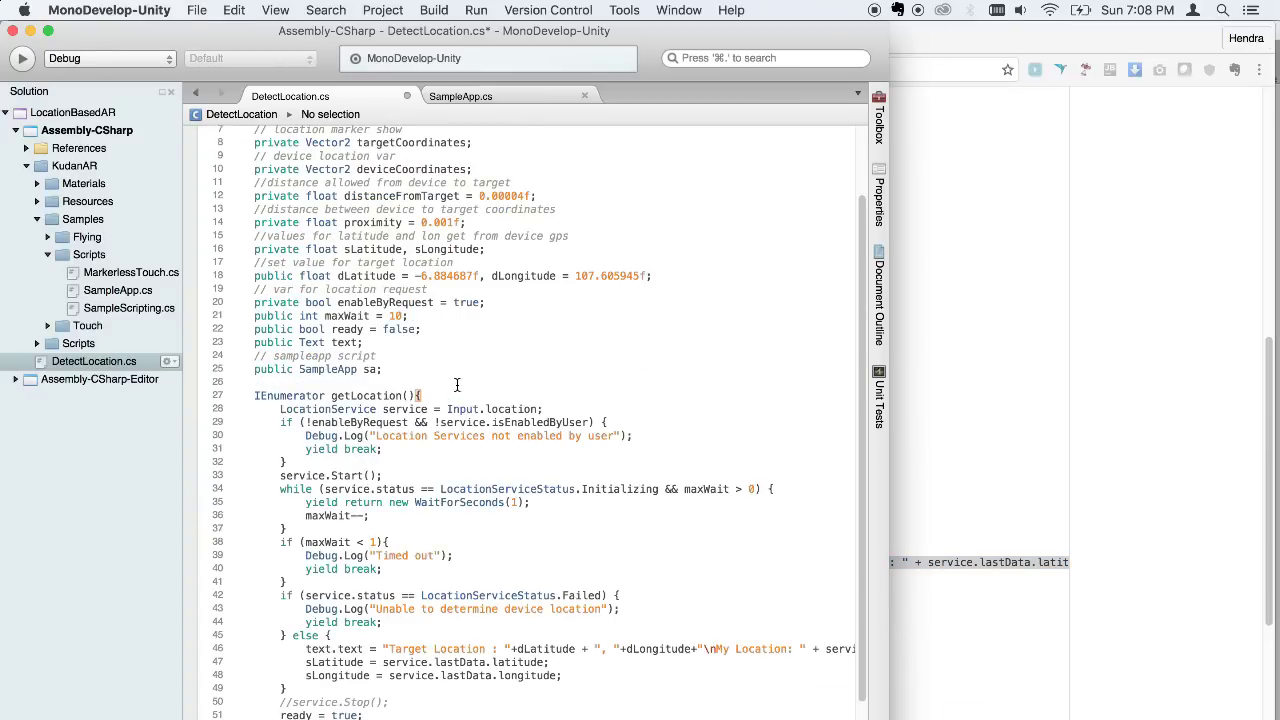
Add '// get last update location, we need latitude and longitude' above getLocation.
key("Up")
key("Return")
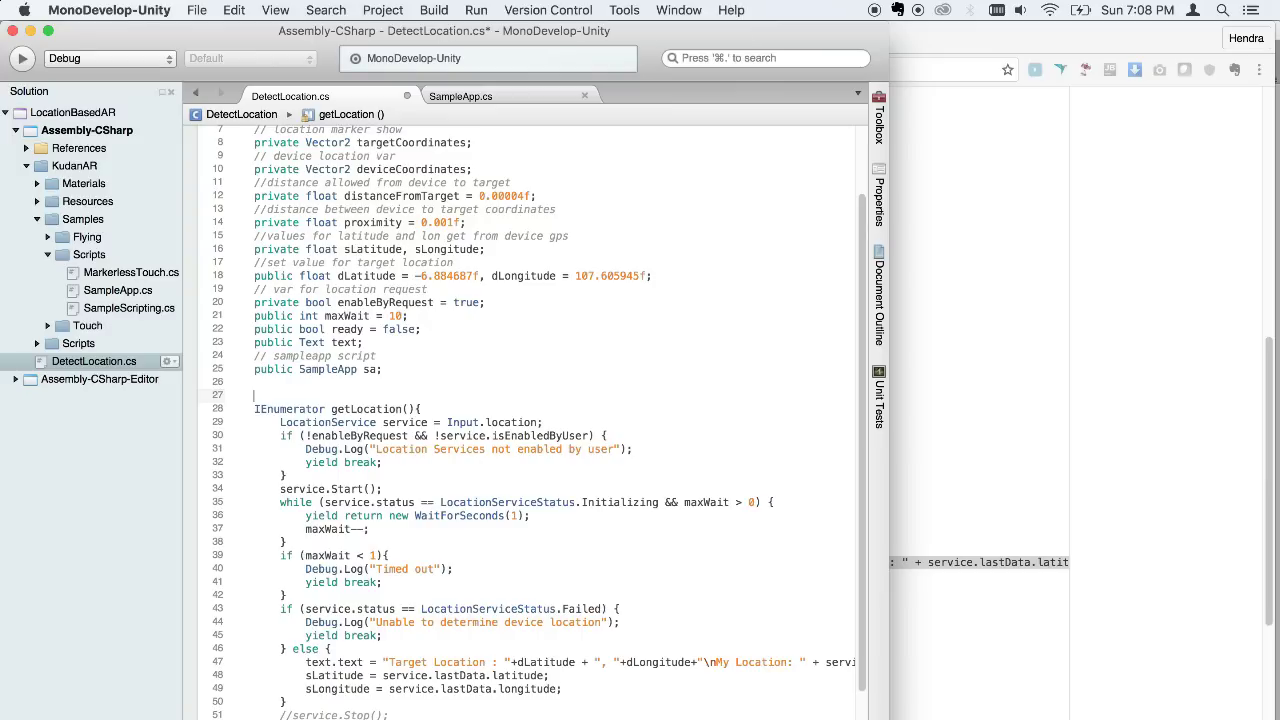
type("// ")
type("get")
type(" last up")
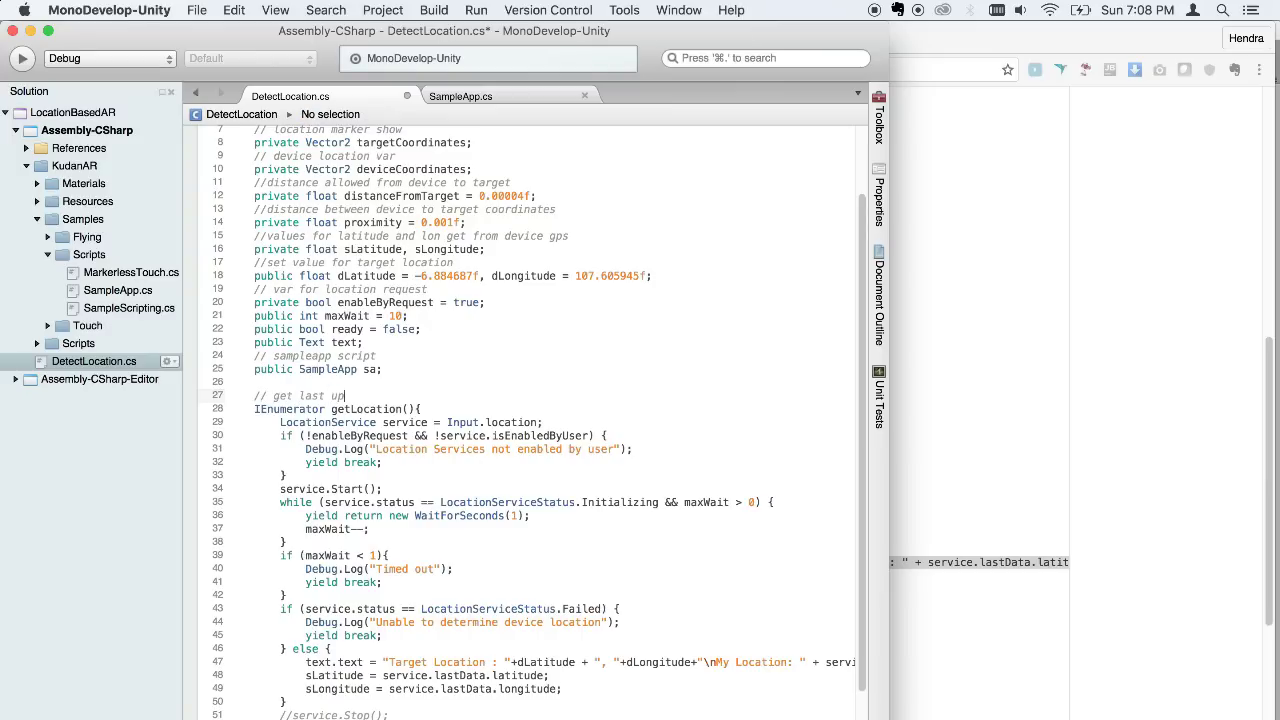
type("date loca")
type("tion,")
type(" we n")
type("eed lati")
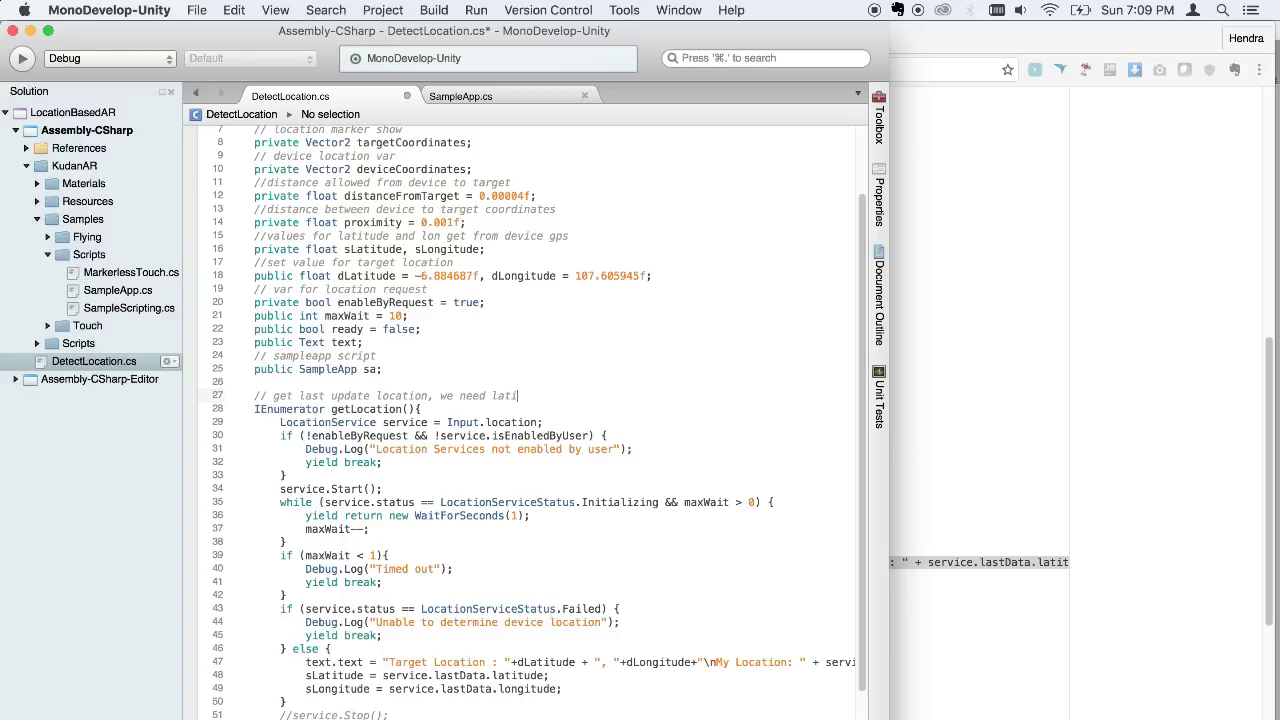
type("tude an")
type("d longitu")
type("de")
Add '// here we pass lat and lon values from device' above the sLatitude assignment.
mouse_move(465, 426)
scroll(567, 413, "down", 1)
scroll(567, 413, "down", 2)
scroll(567, 413, "down", 1)
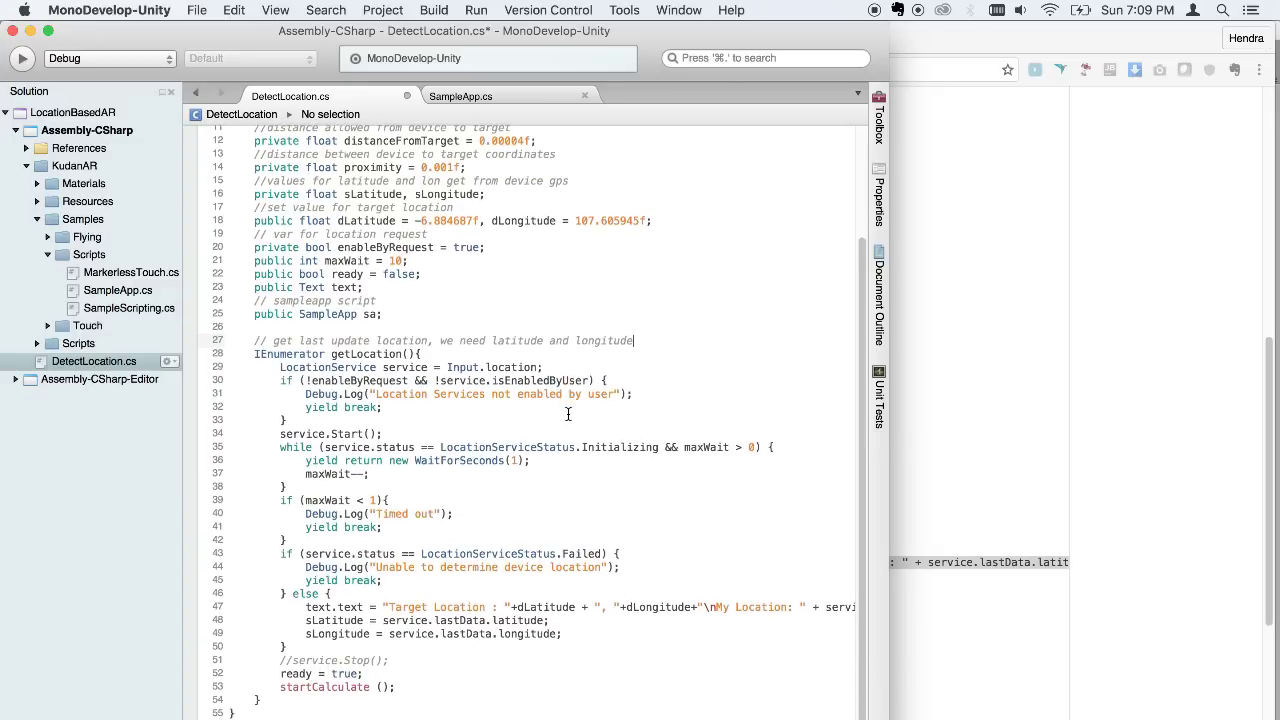
scroll(452, 664, "up", 1)
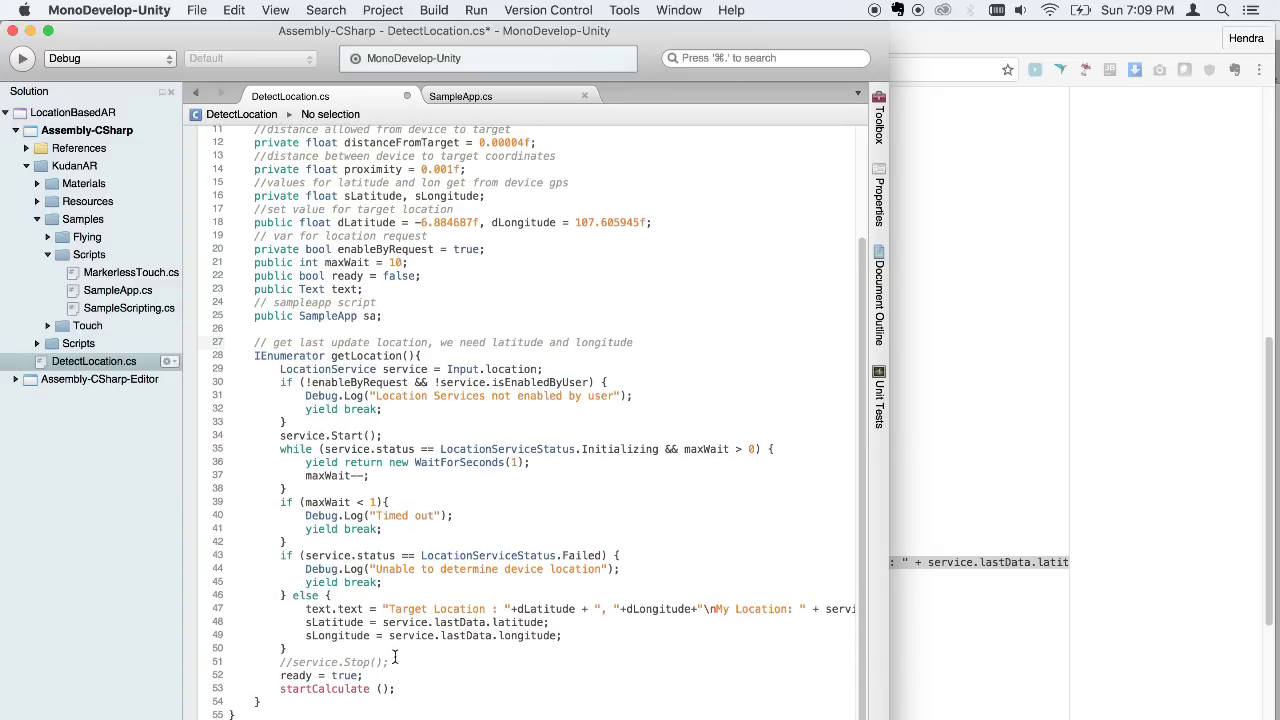
left_click(303, 621)
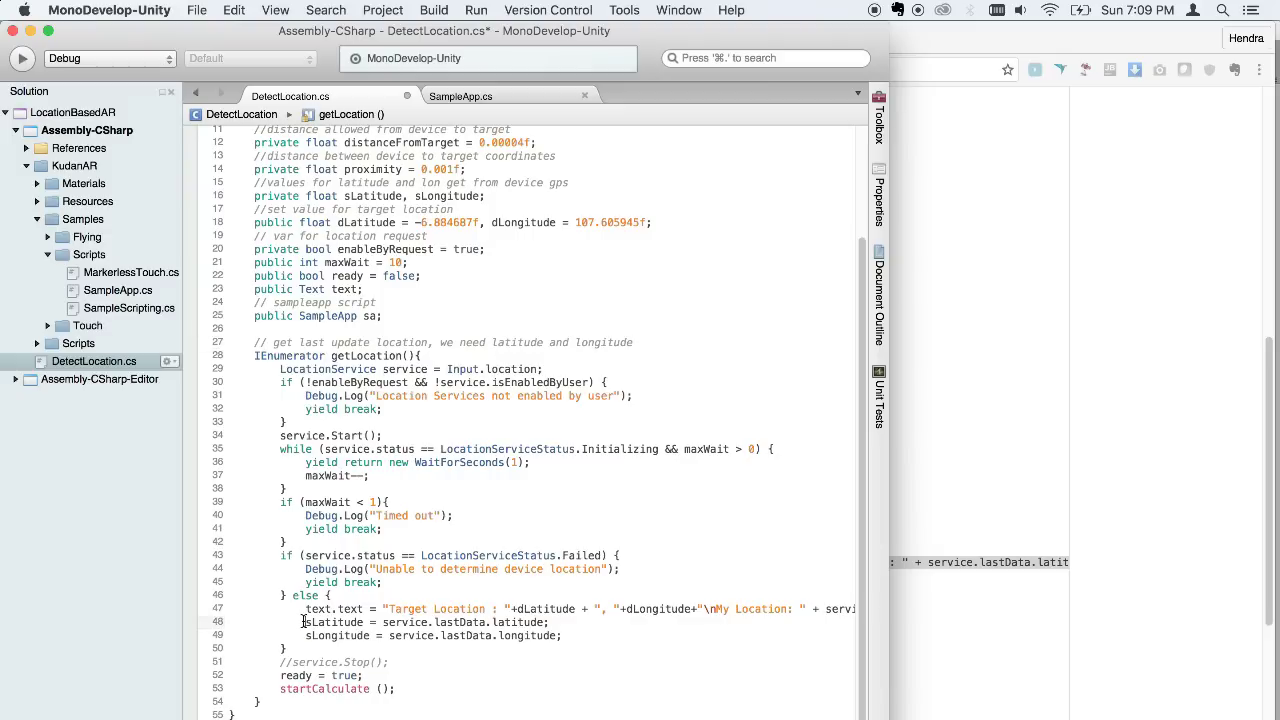
key("Return")
left_click(305, 622)
type("//")
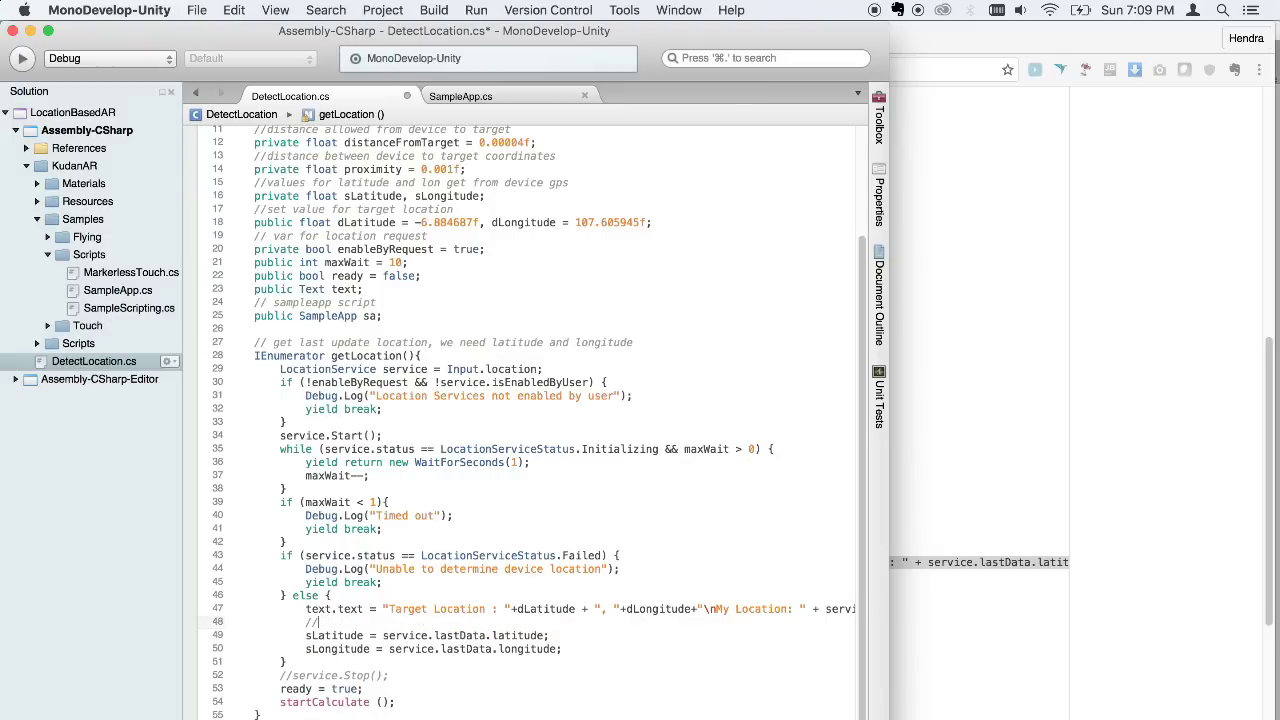
type(" here we p")
type("ass ")
type("lat")
type(" and lo")
type("n value")
type("s from devi")
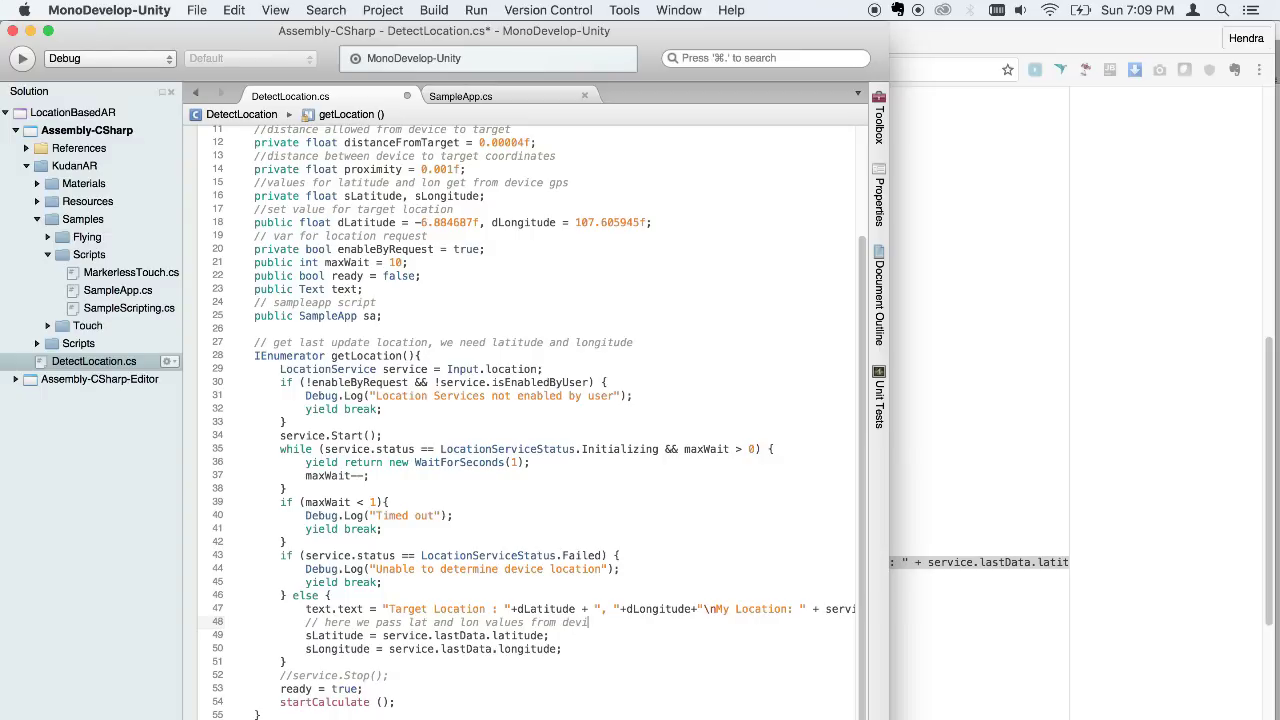
type("ce")
Add the comment '// stop service if you want' after the else block.
left_click(723, 660)
key("Return")
type("// ")
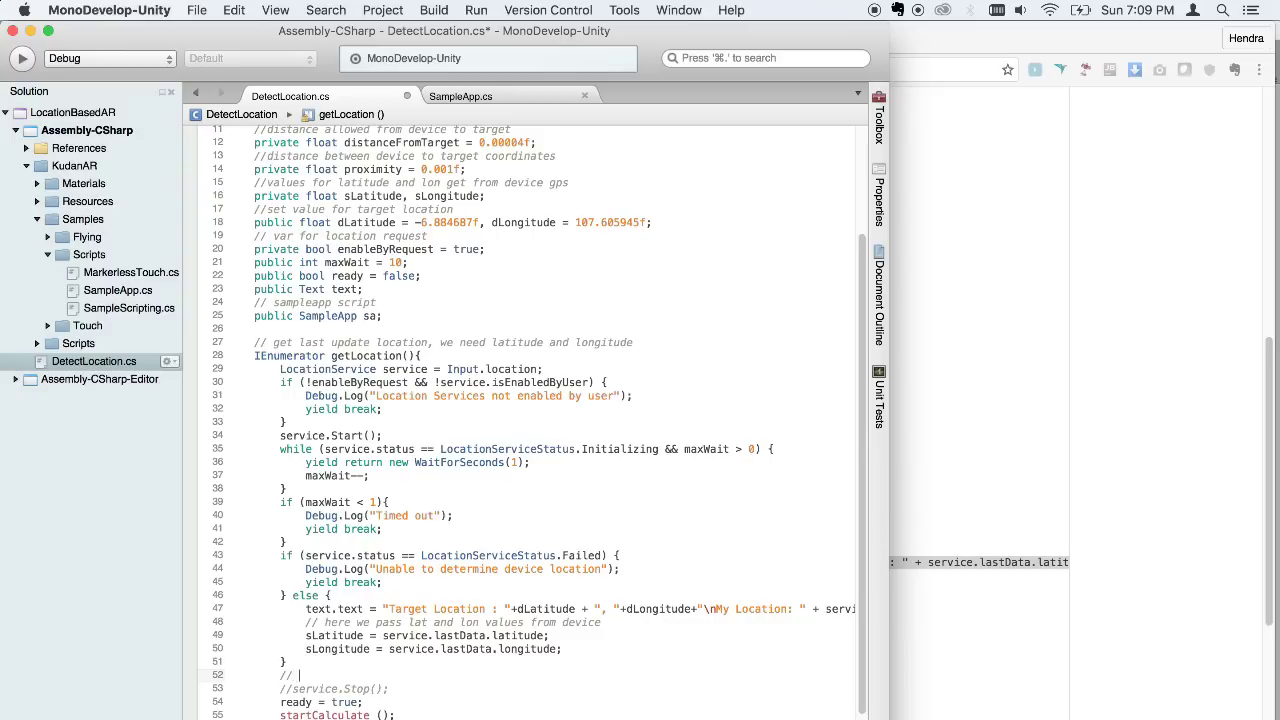
type("stop serv")
type("ice if t")
key("BackSpace")
type("ypu")
key("BackSpace")
key("BackSpace")
type("ou")
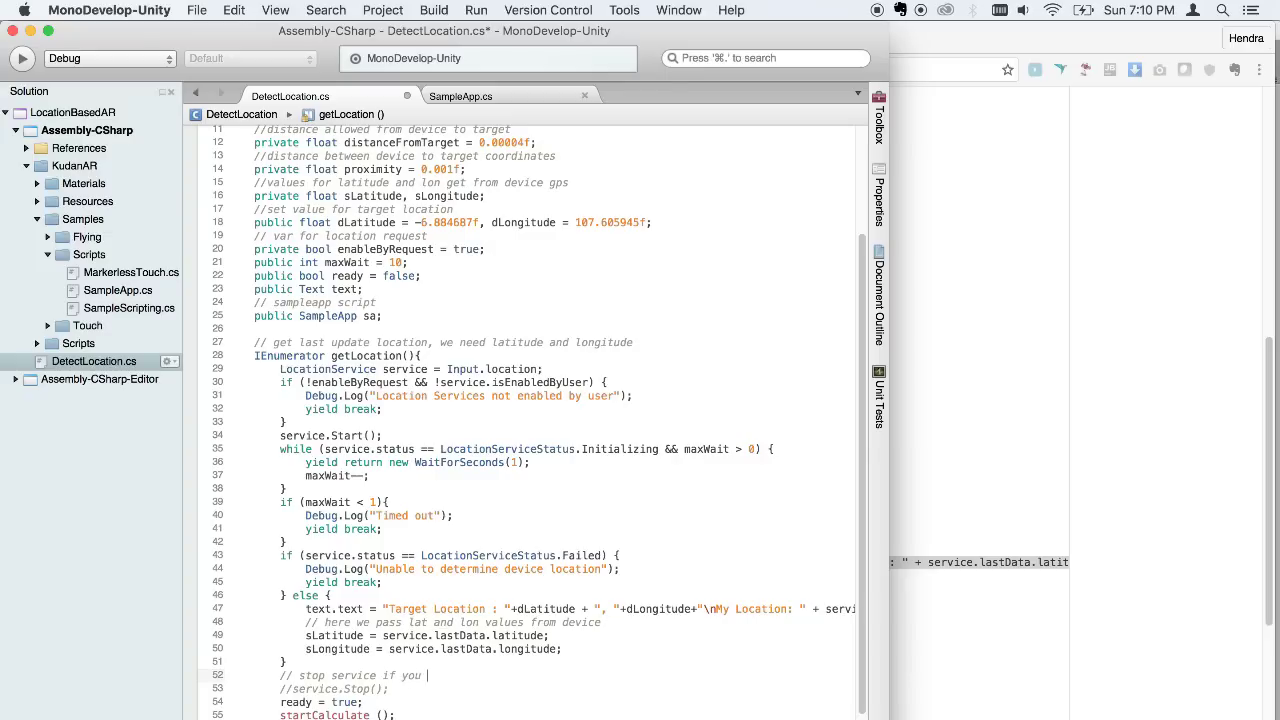
type(" want")
scroll(616, 654, "down", 1)
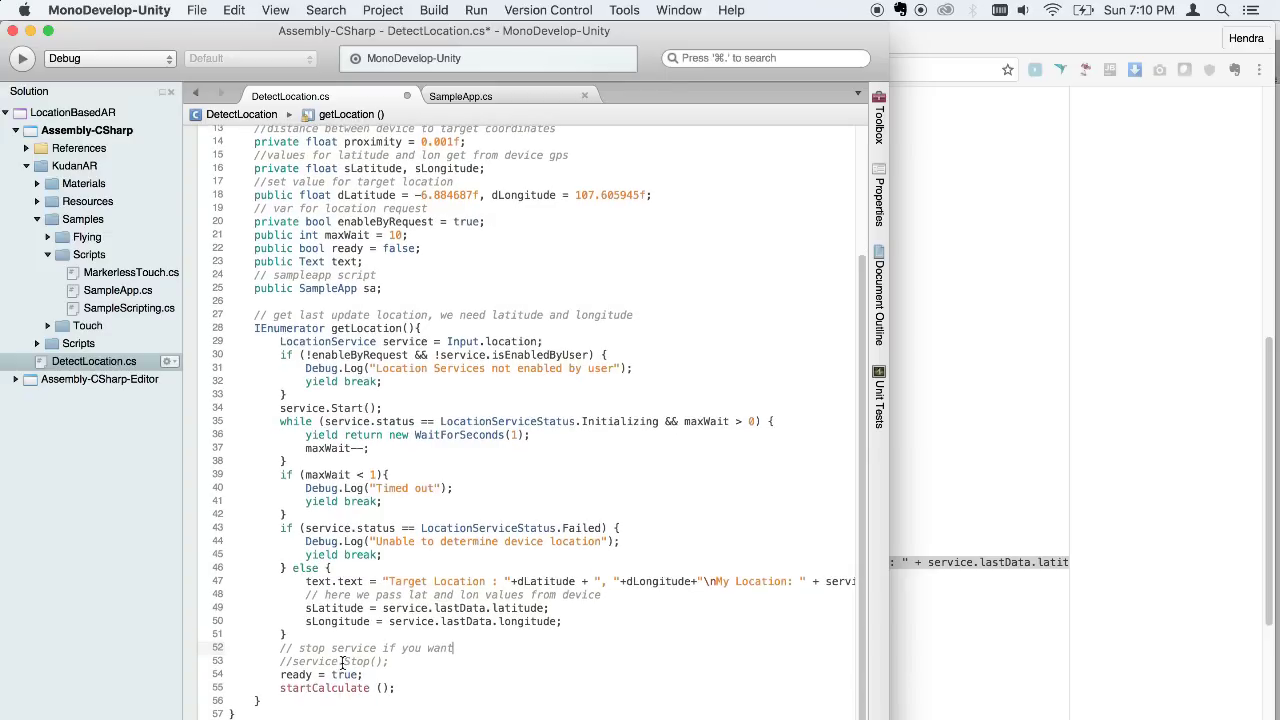
Select the full startCalculate method at the bottom of the GitHub DetectLocation.cs source, then return to MonoDevelop.
left_click(957, 609)
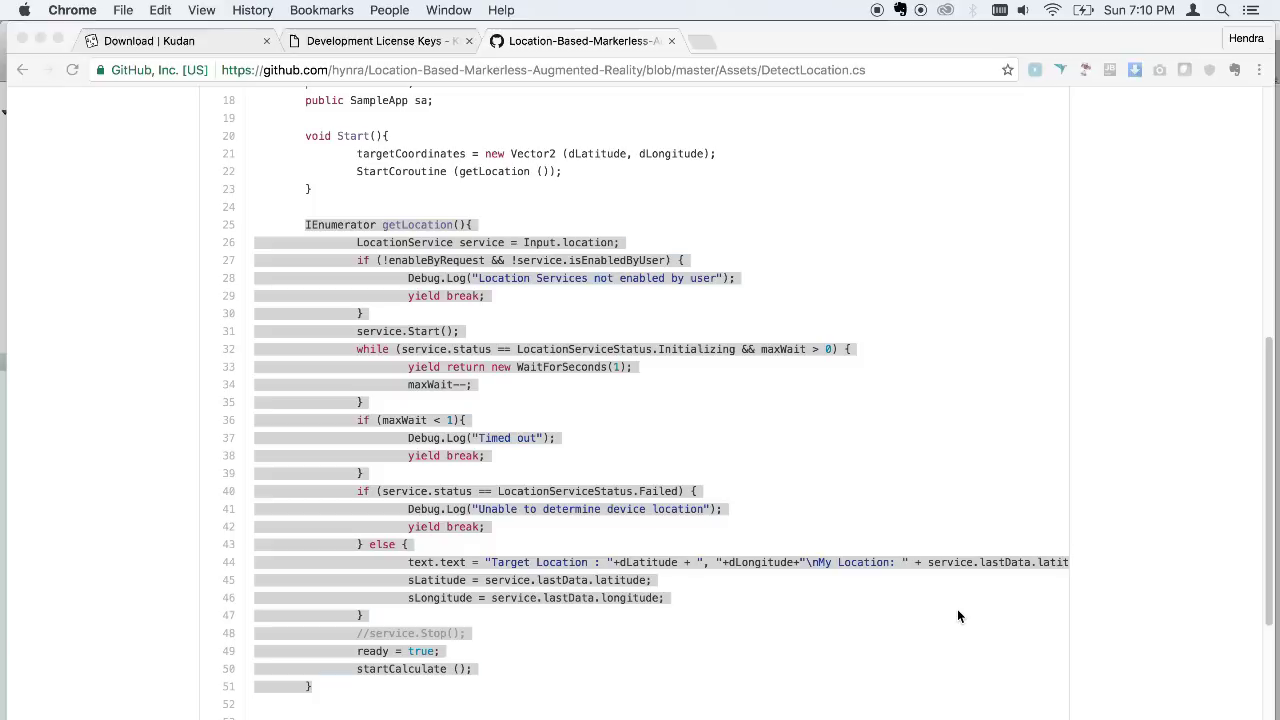
left_click(573, 610)
scroll(575, 614, "down", 5)
scroll(575, 614, "down", 1)
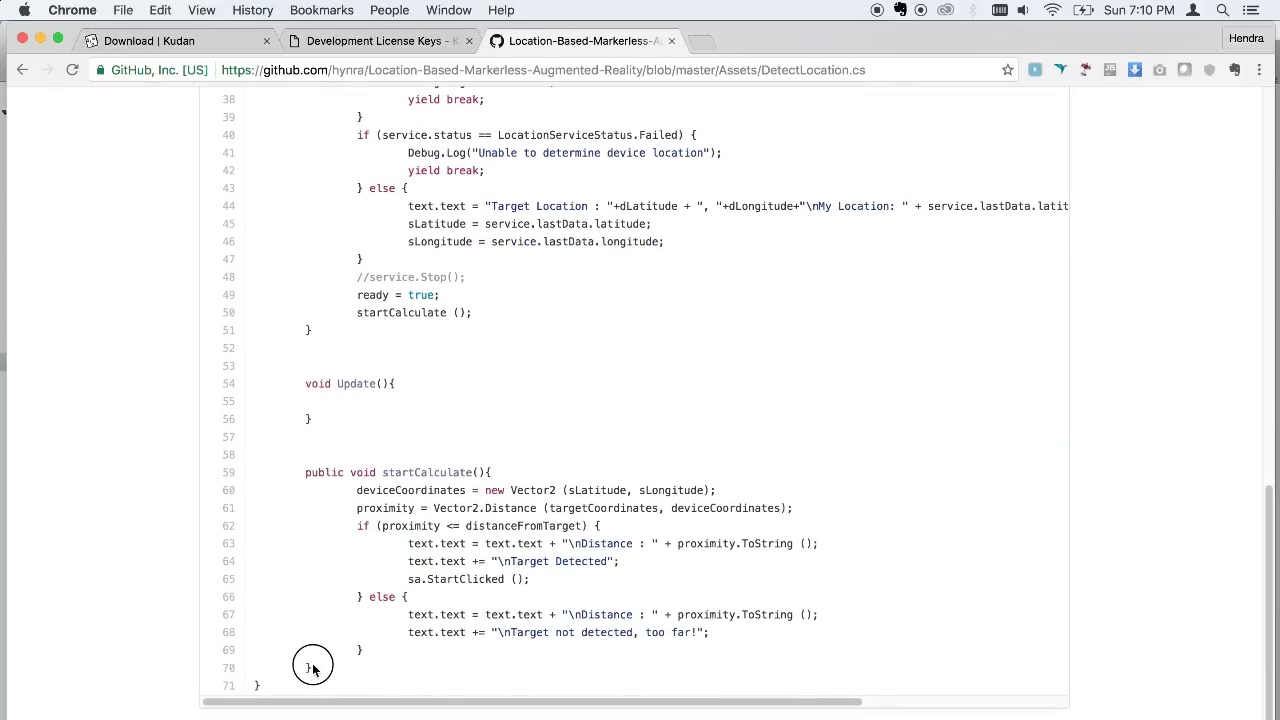
left_click_drag(316, 668, 300, 474)
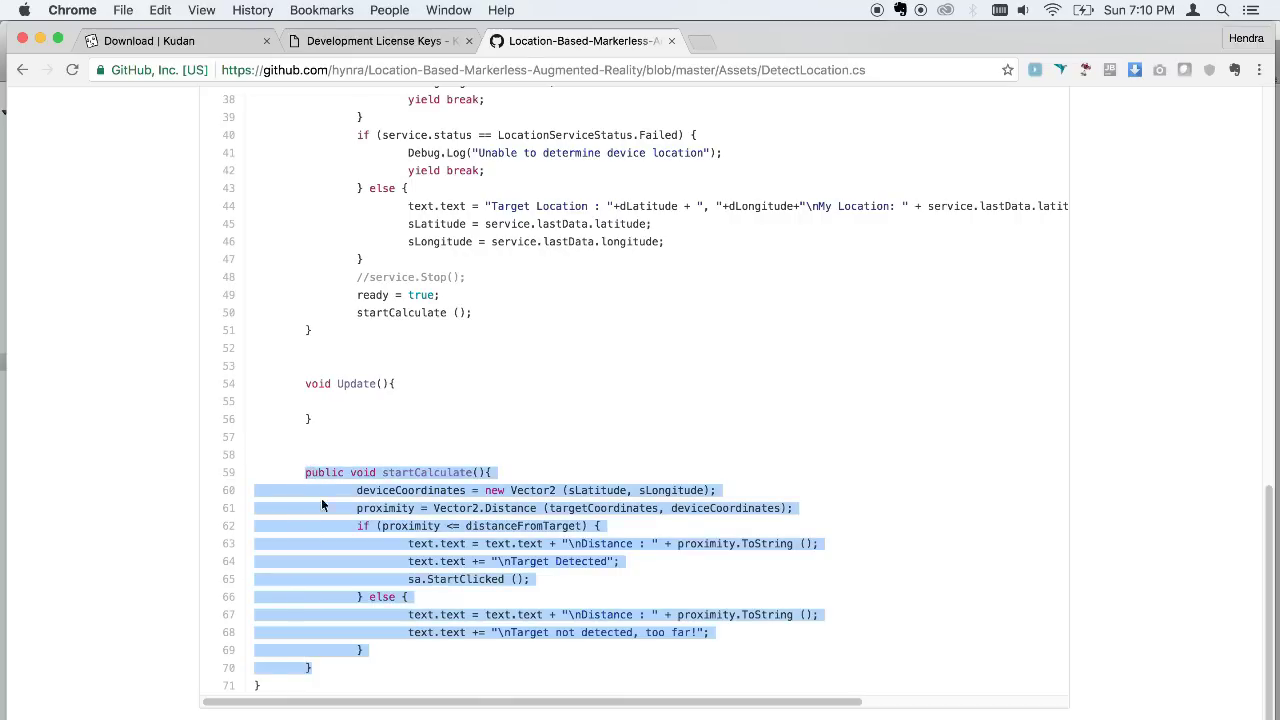
left_click(936, 708)
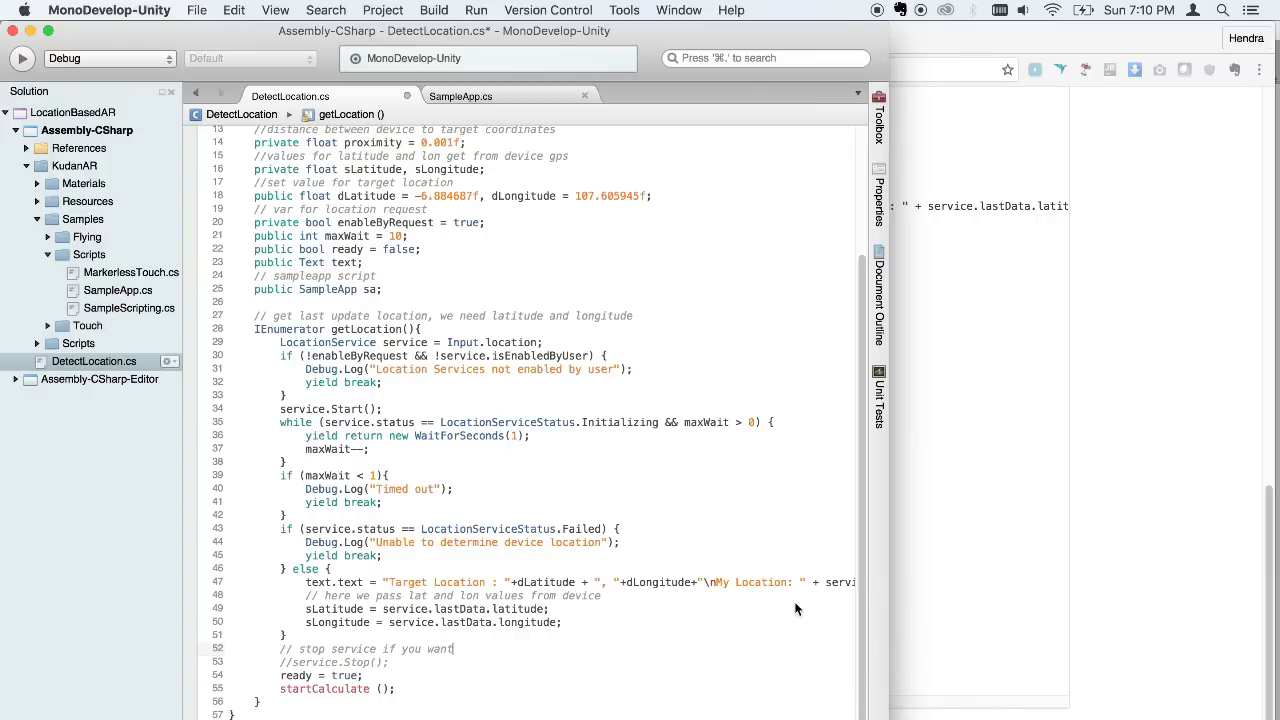
Paste startCalculate after getLocation, headed by '// method to calculate distances between device location and target location'.
key("BackSpace")
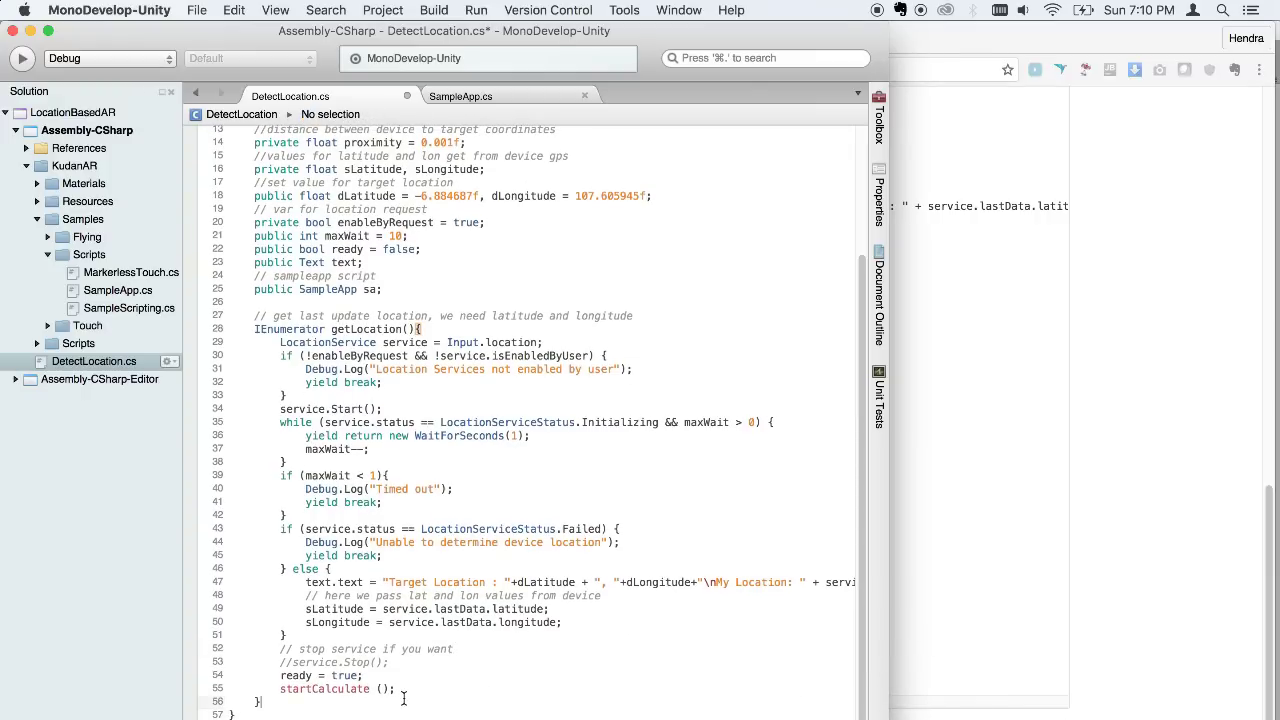
scroll(463, 573, "down", 5)
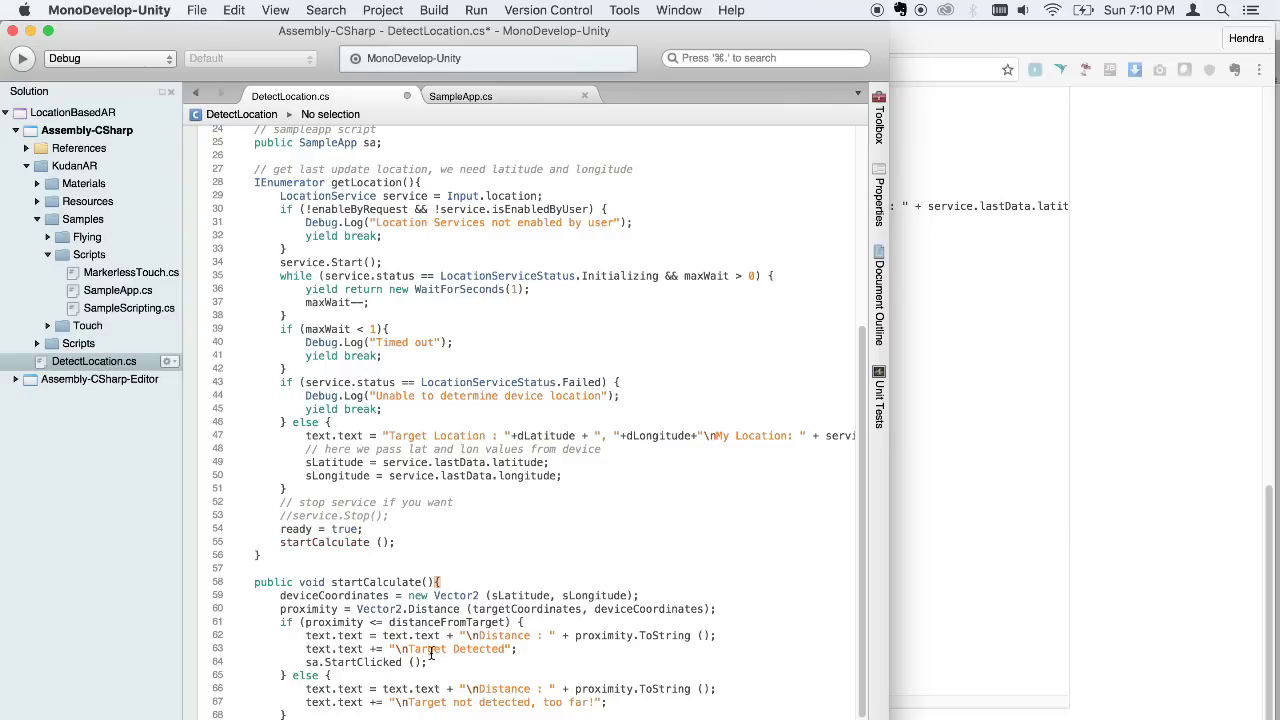
left_click(463, 573)
key("Return")
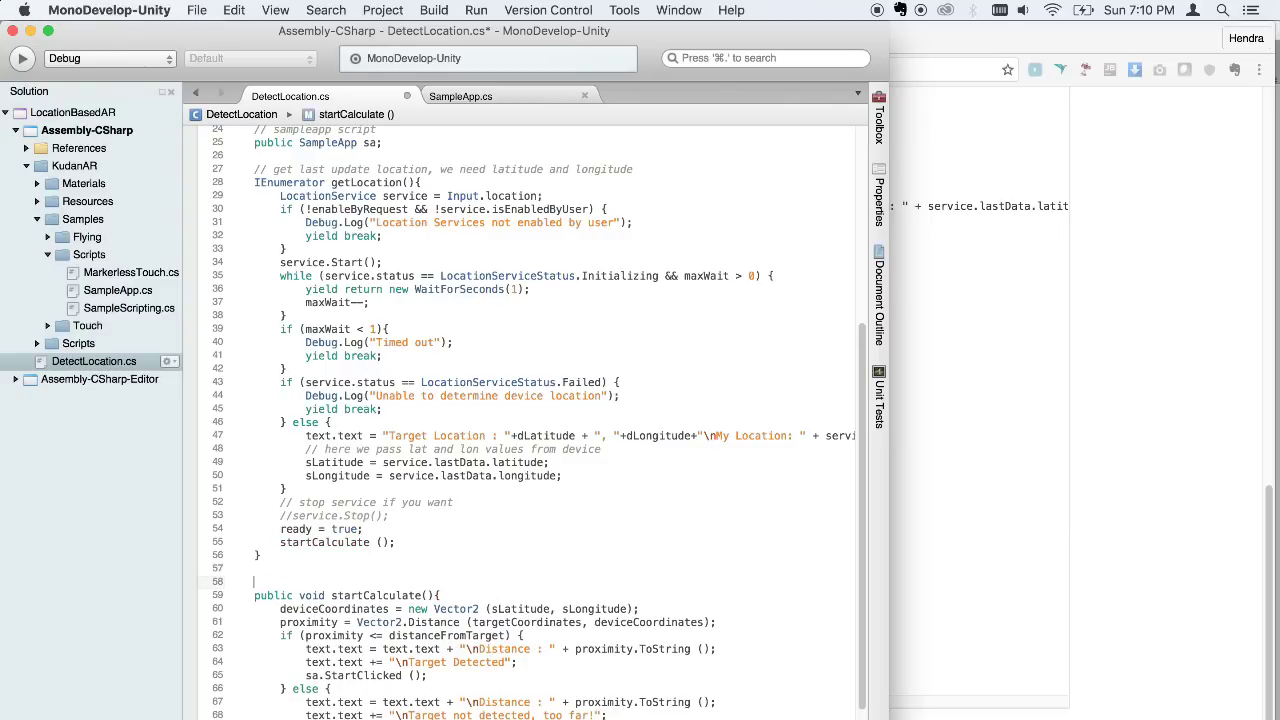
type("// met")
type("hod t")
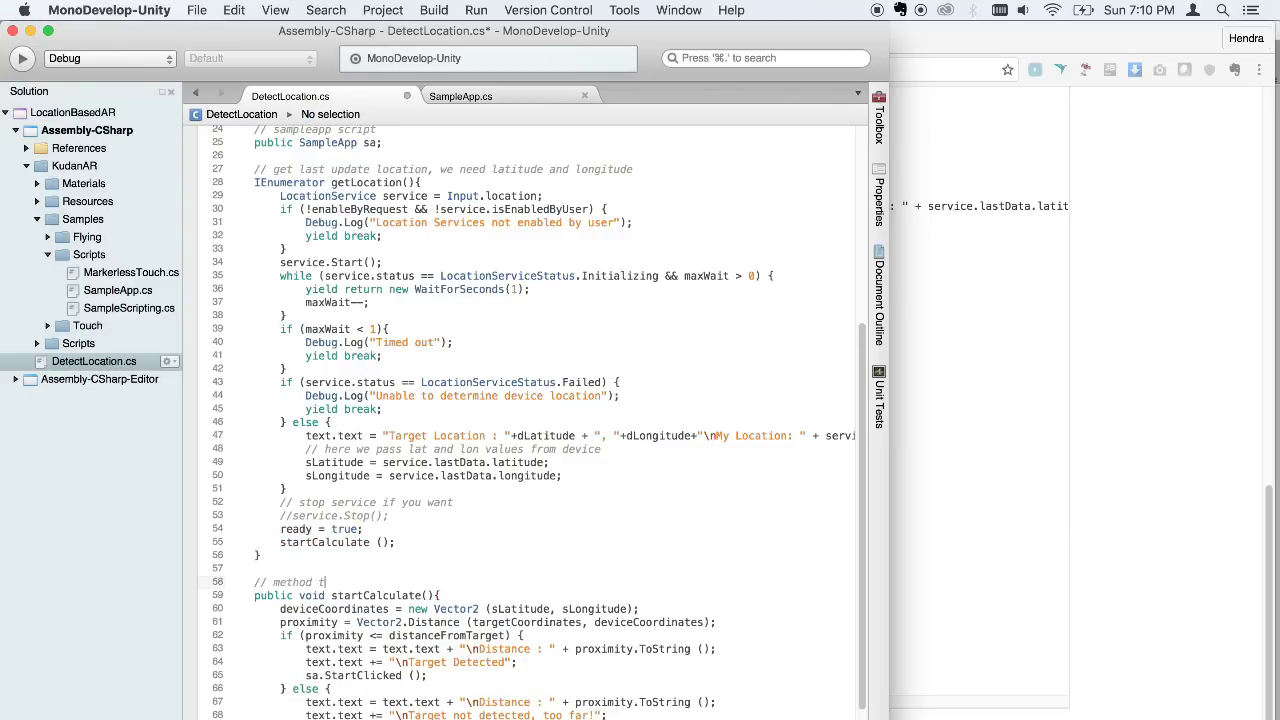
type("o calcula")
type("te dist")
type("ances ")
type("between ")
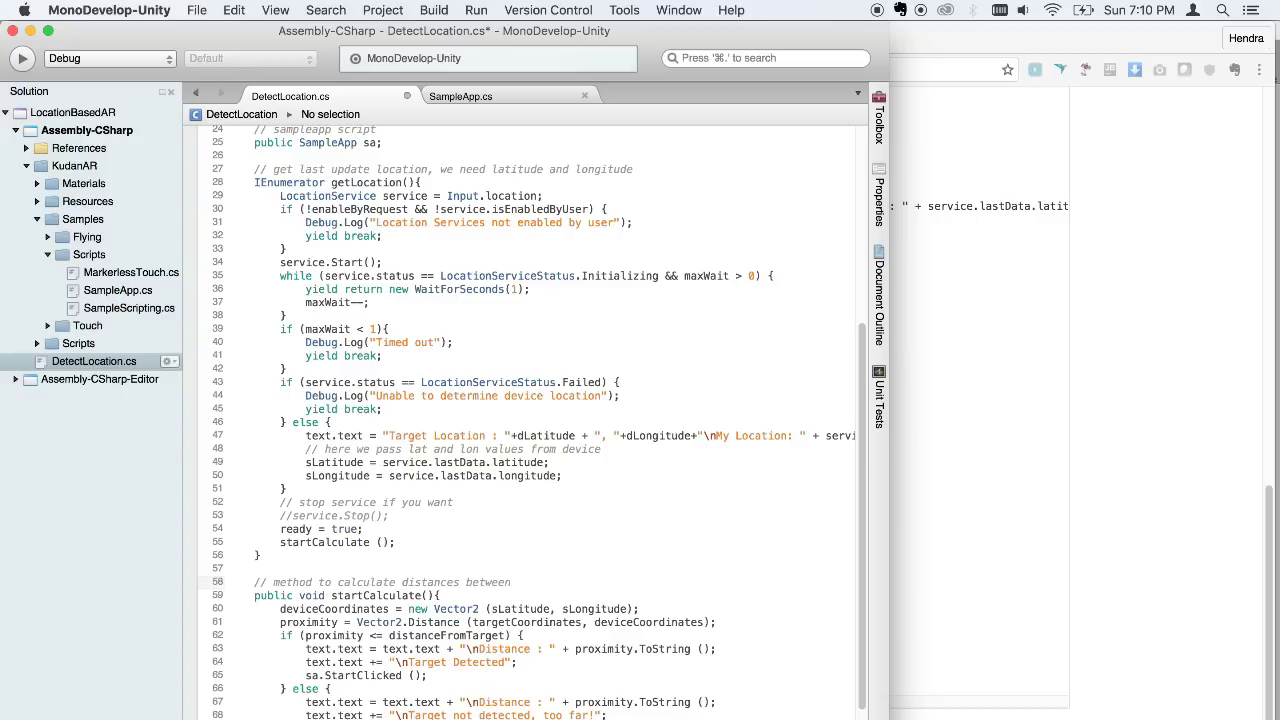
type("device")
type(" location a")
type("nd targe")
type("t locatio")
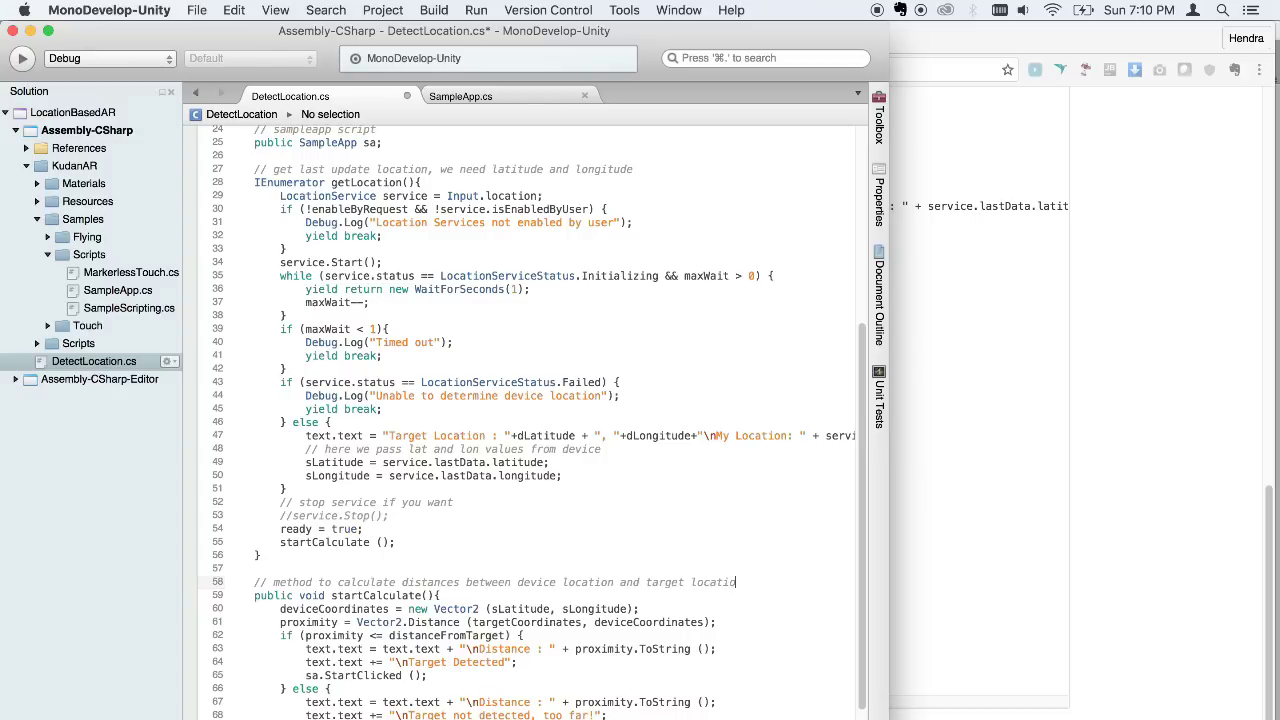
type("n")
scroll(495, 580, "down", 1)
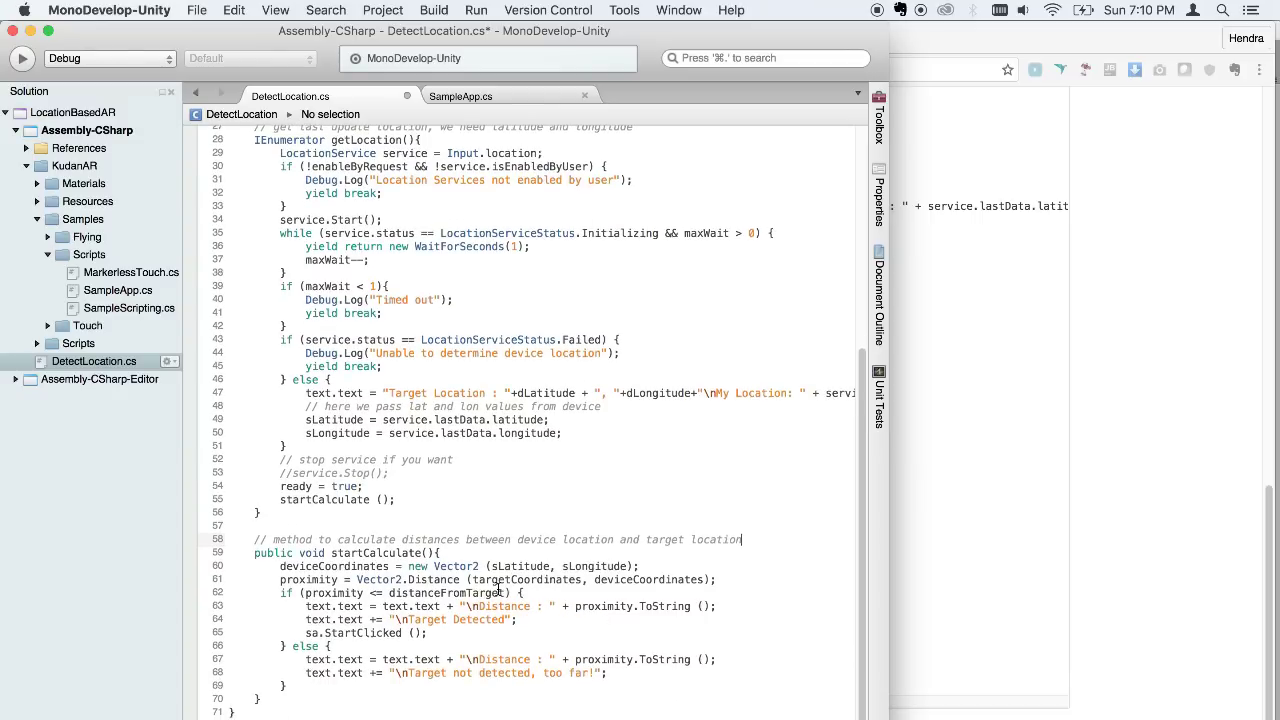
Add comments 'create vector2 from device lat and lon' and 'proximity! calculate distance' inside startCalculate.
left_click(484, 551)
key("Return")
type("/")
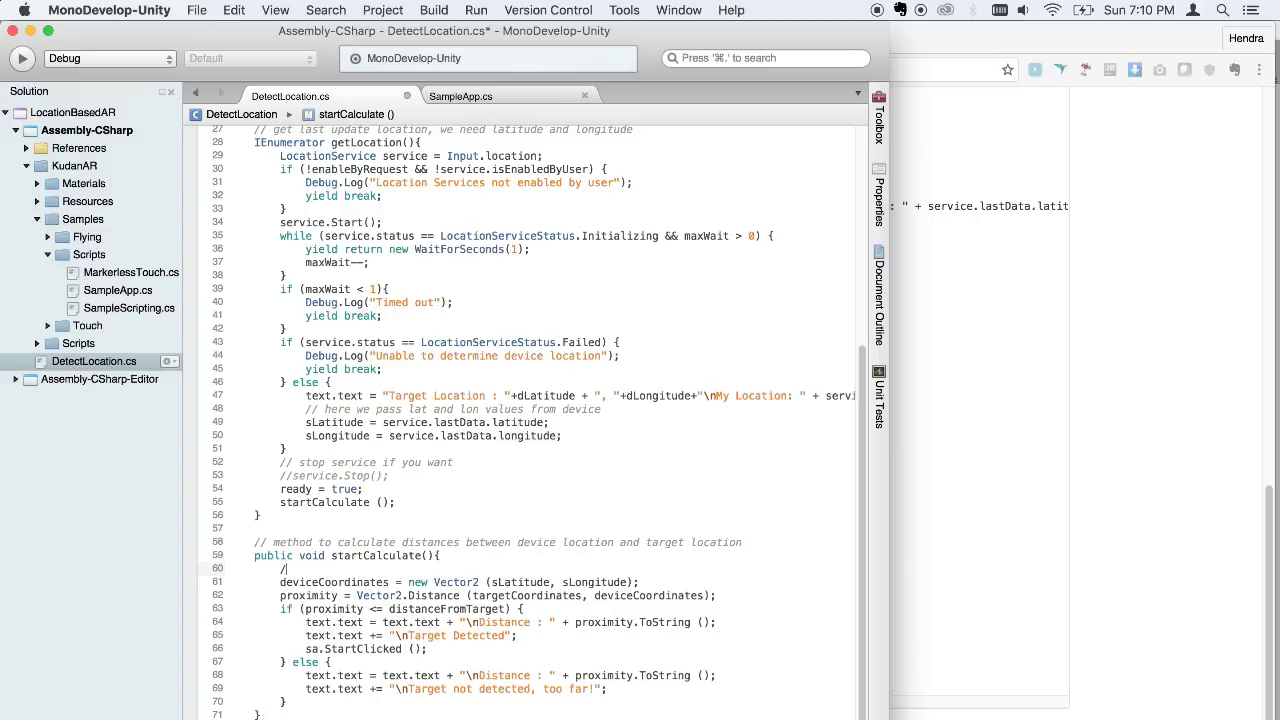
type("/ c")
type("re")
type("ate ve")
type("ctor2 f")
type("rom")
type(" device ")
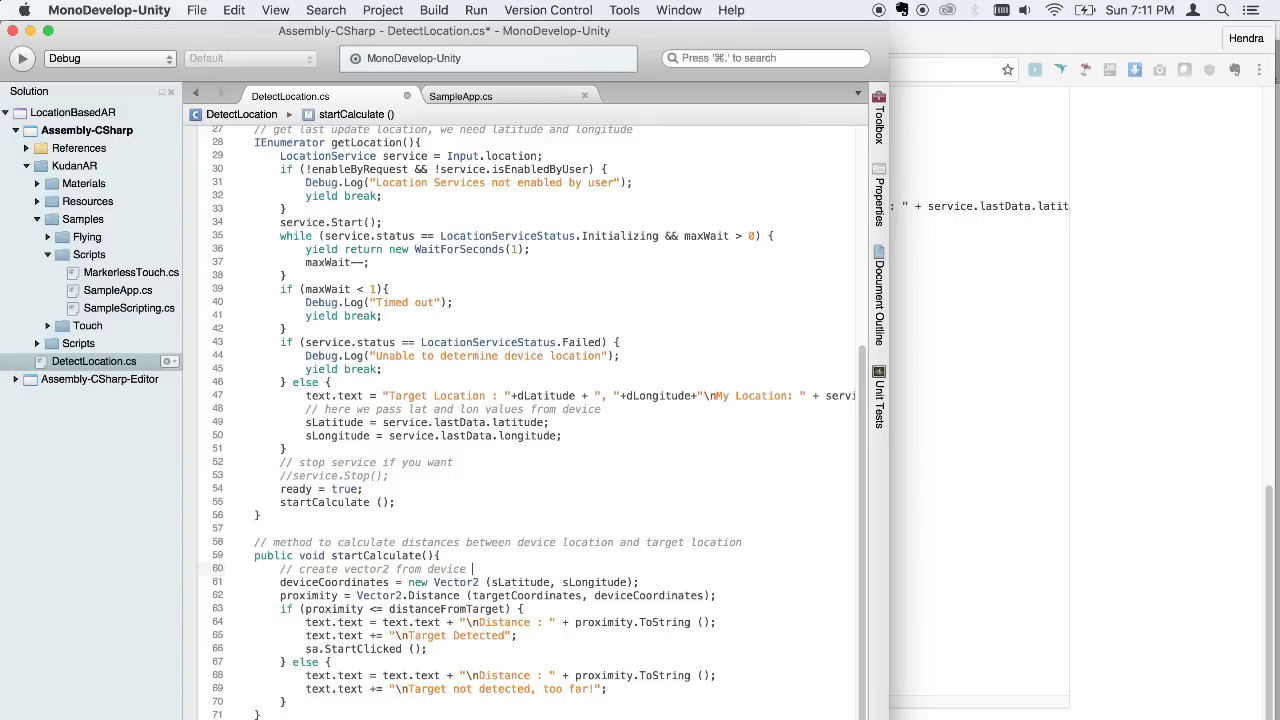
type("lat and lo")
type("n")
left_click(673, 587)
key("Return")
type("//")
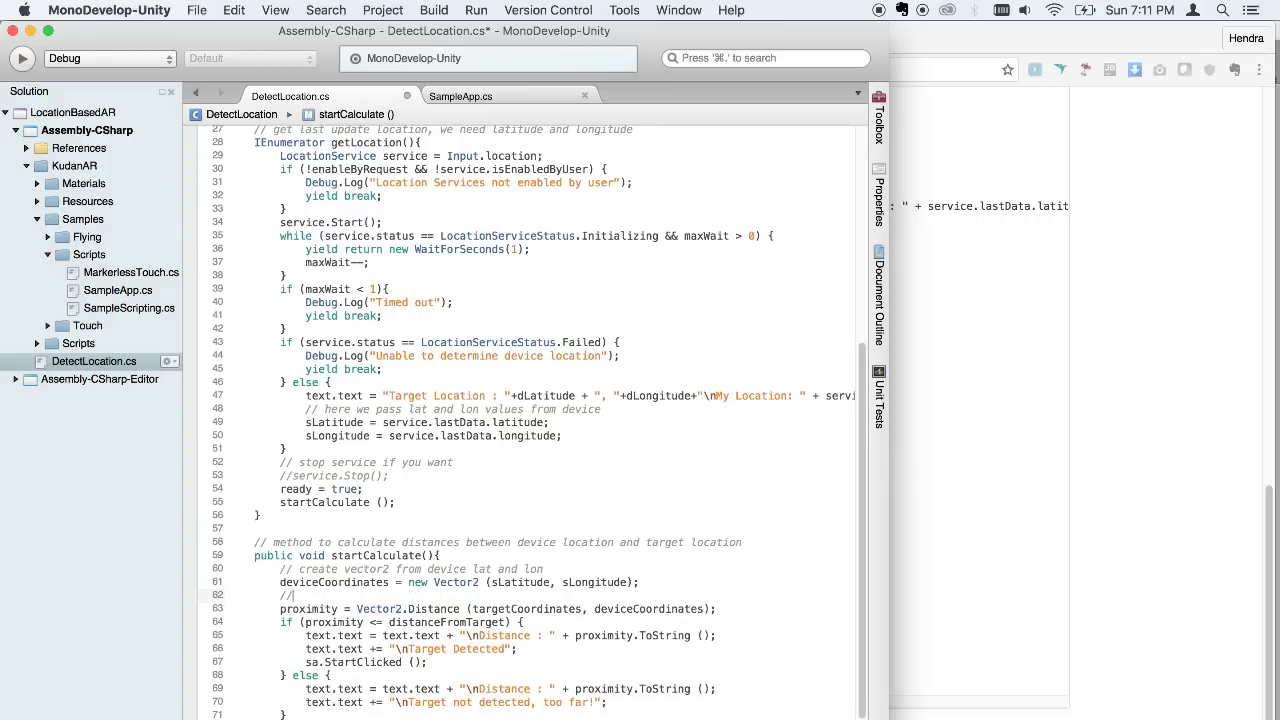
type(" proximi")
type("ty!")
type(" cal")
type("culate dist")
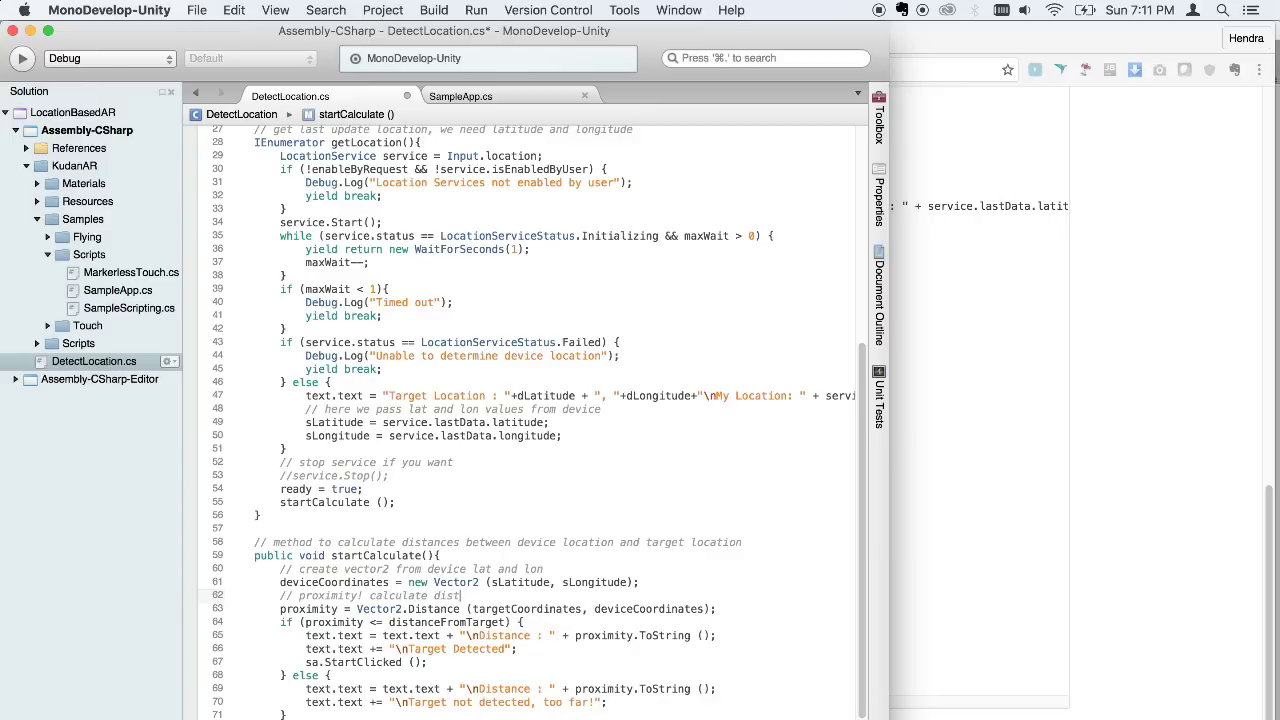
type("ance")
Comment the proximity check and the SampleApp call ('show 3d object! call SampleApp').
left_click(722, 609)
key("Return")
type("// i")
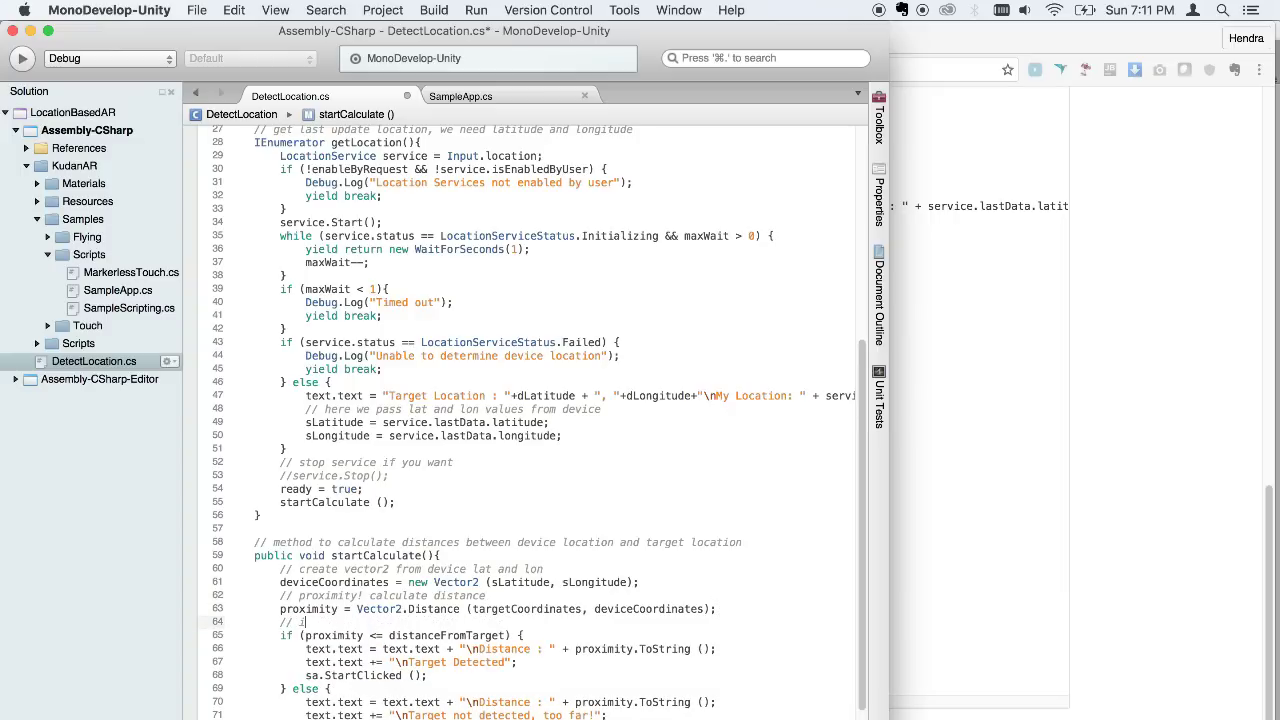
type("f ")
type("proximit")
type("y")
type("targ")
type("et ...")
left_click(398, 622)
type("or =")
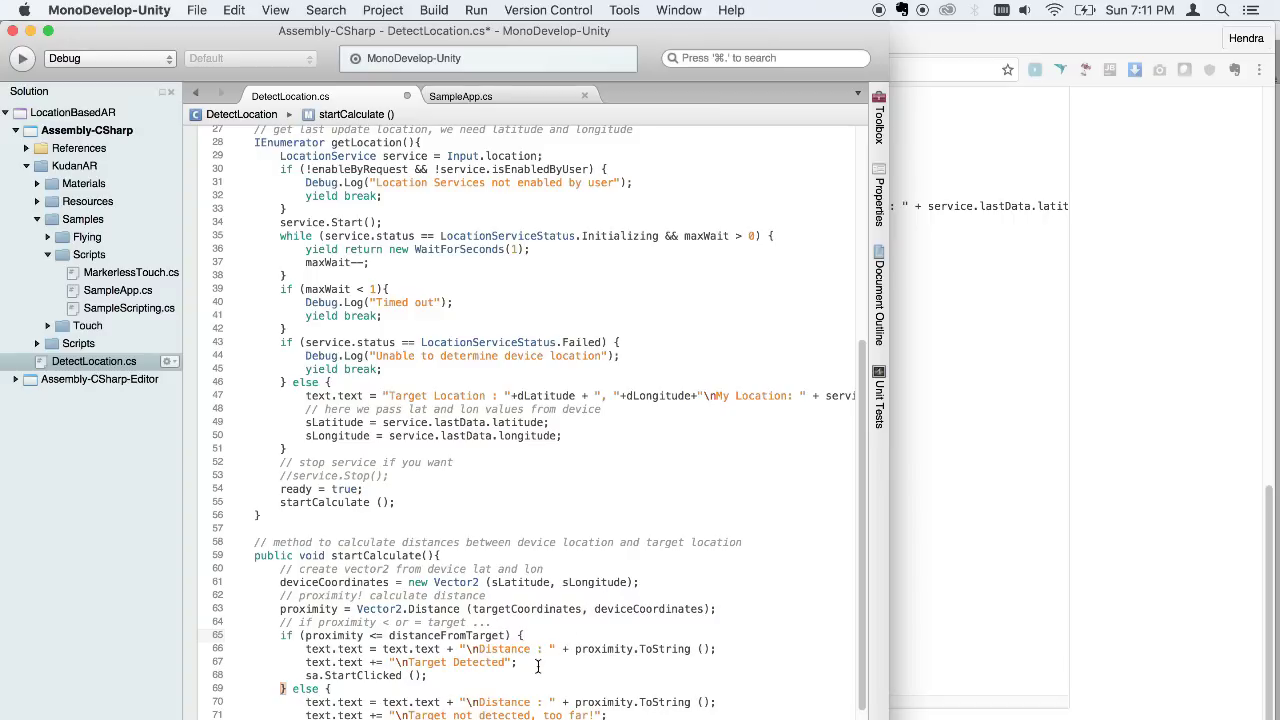
left_click(560, 662)
key("Return")
type("// sh")
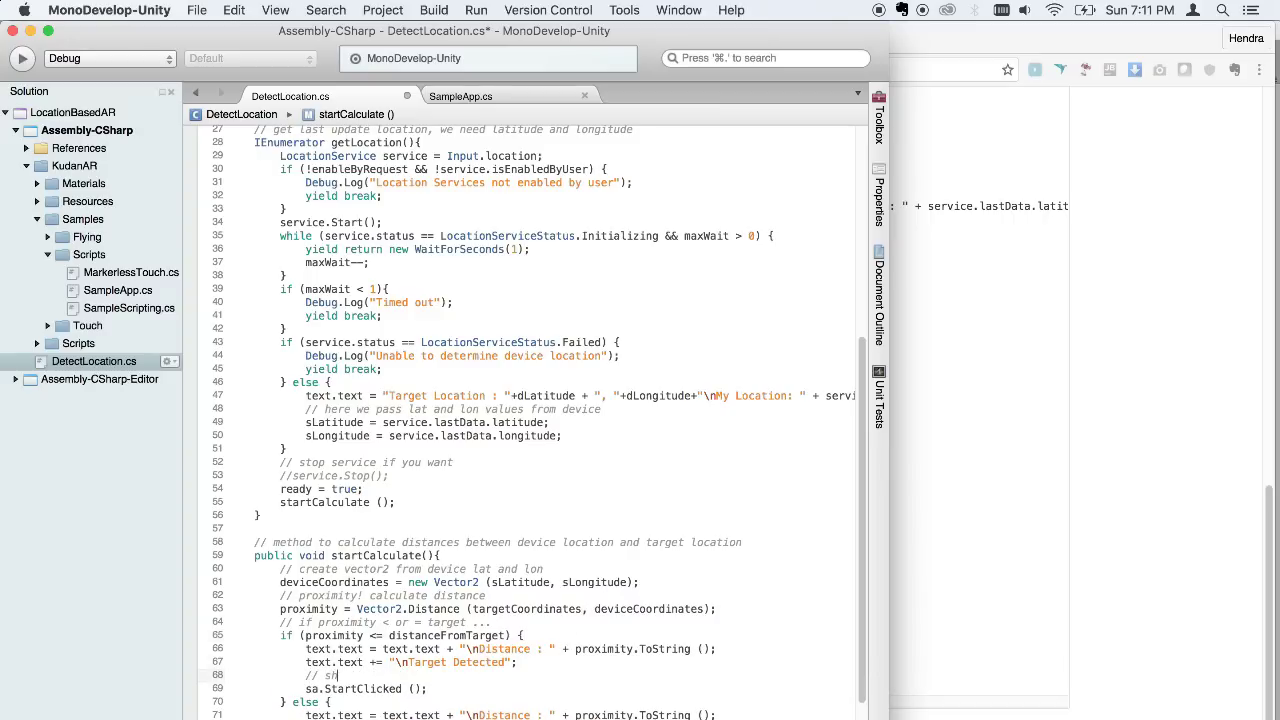
type("ow 3d o")
type("bject! call")
type(" SampleApp")
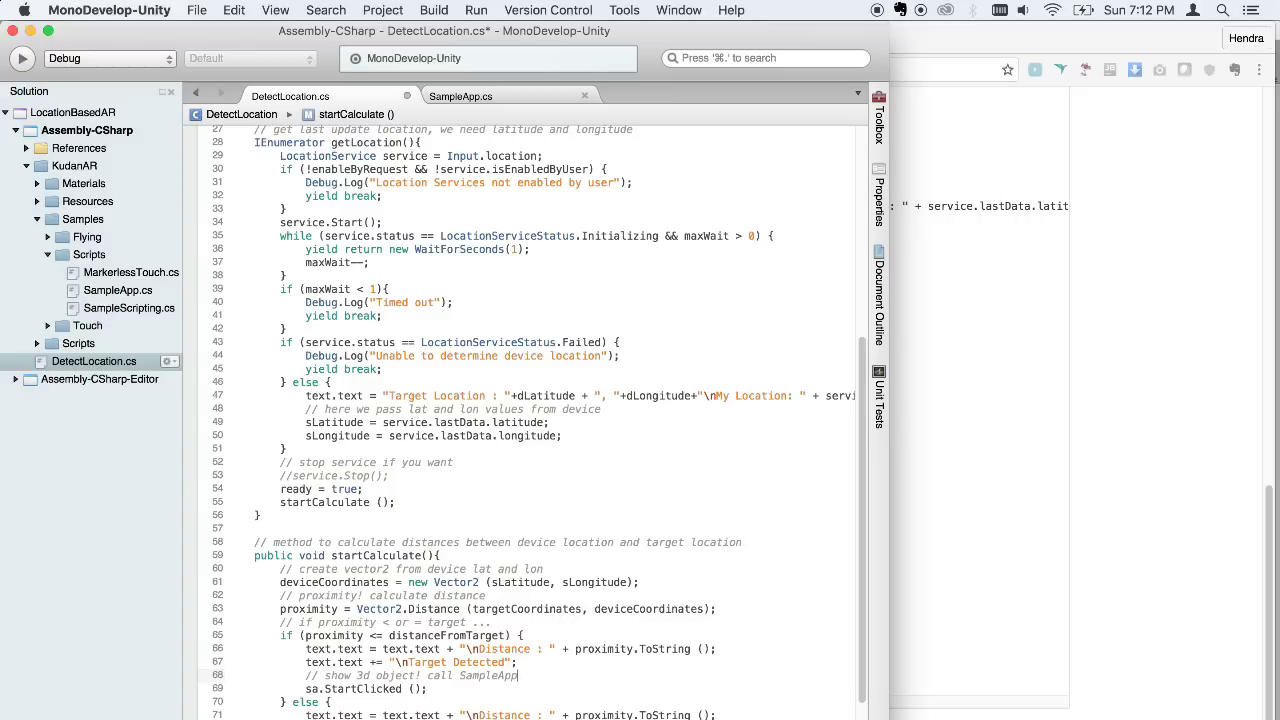
type("ript")
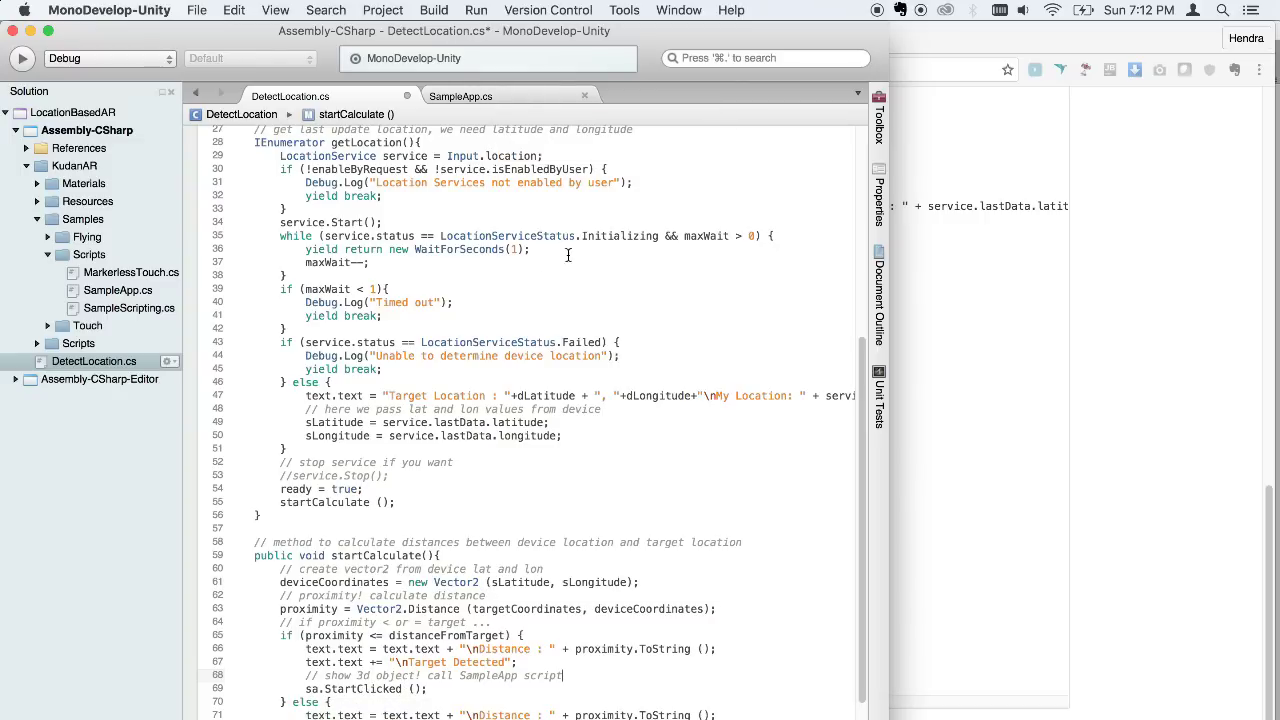
Review SampleApp.cs's StartClicked method, then return to DetectLocation.cs.
left_click(495, 92)
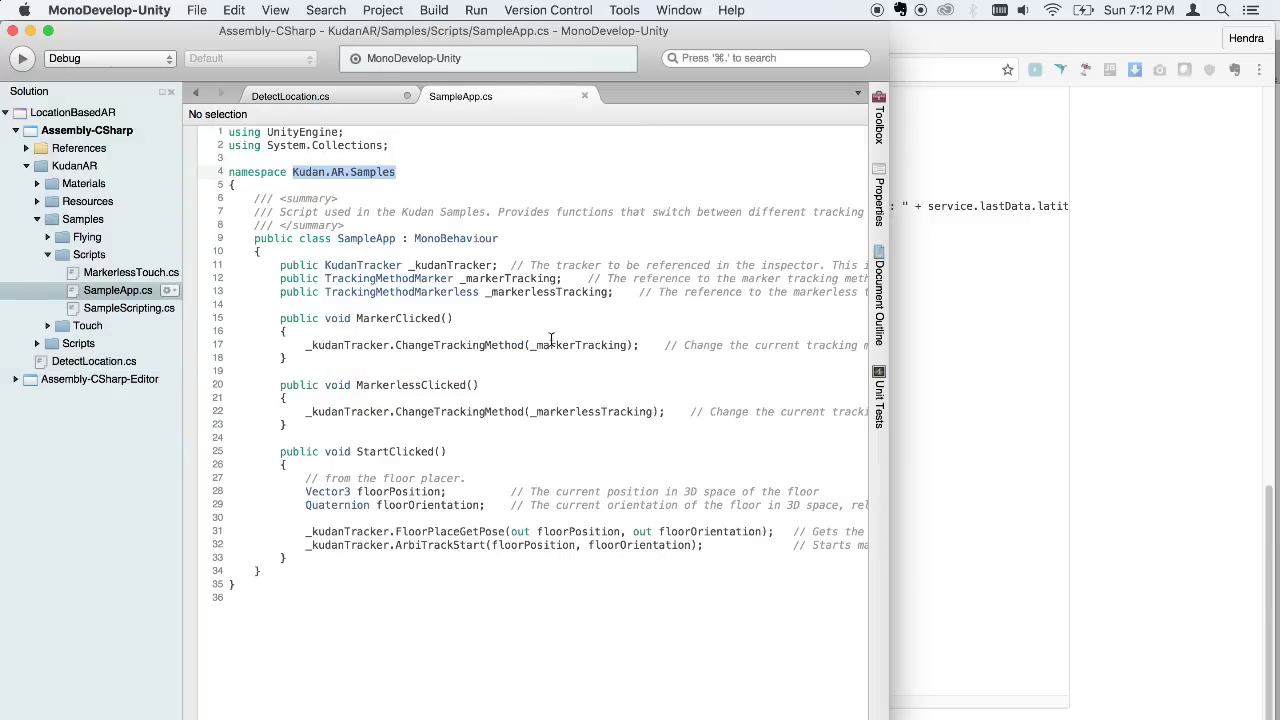
left_click(423, 451)
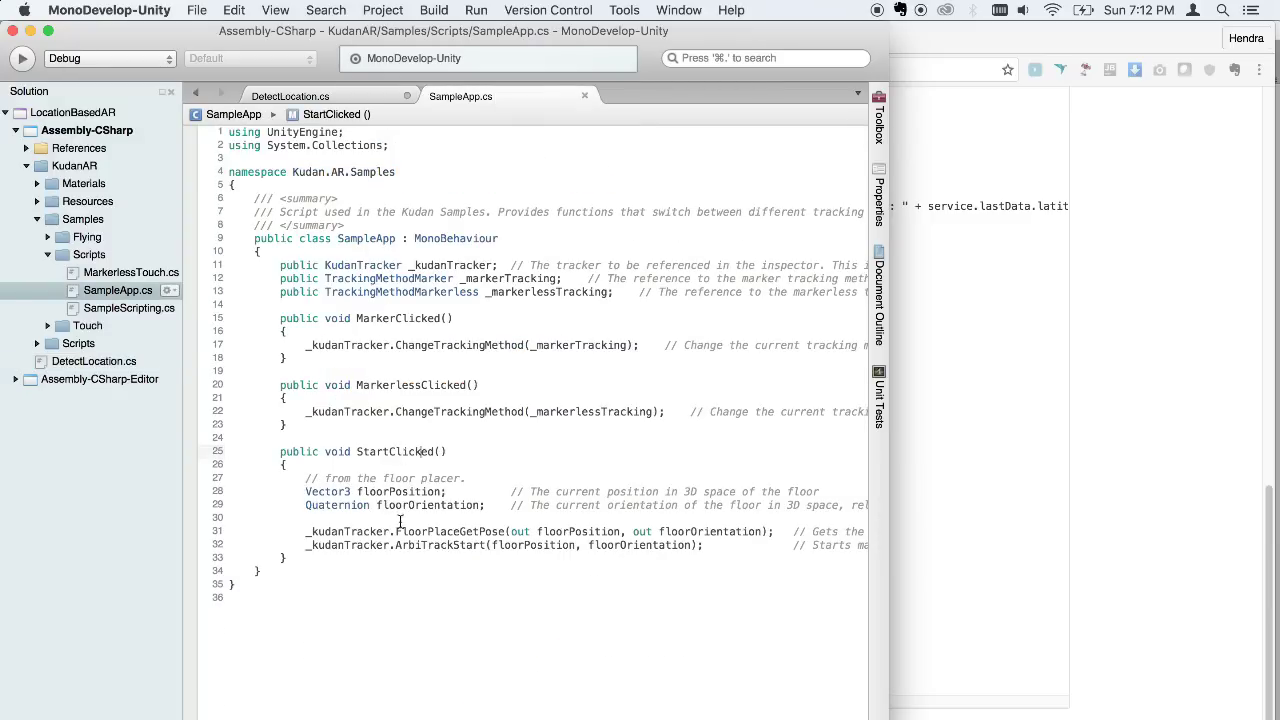
left_click(350, 92)
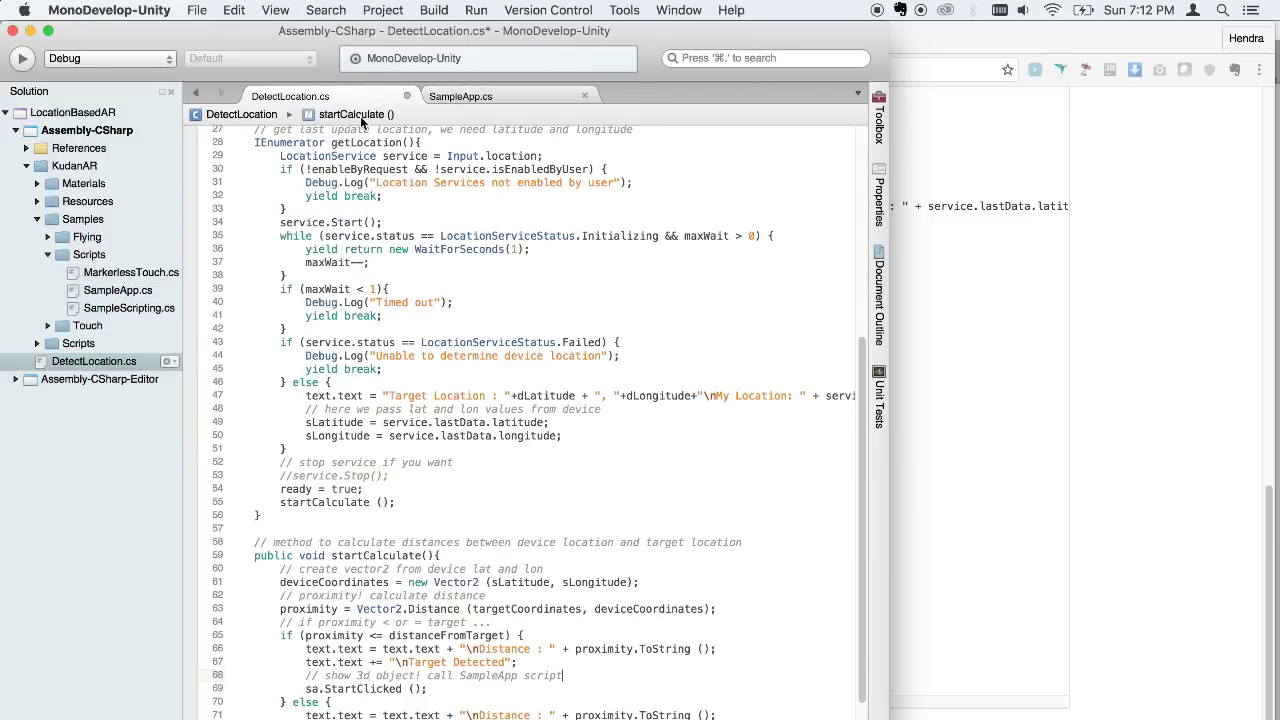
Add '// else, show warning or whatever..' inside startCalculate's else branch and save the file.
scroll(593, 449, "down", 3)
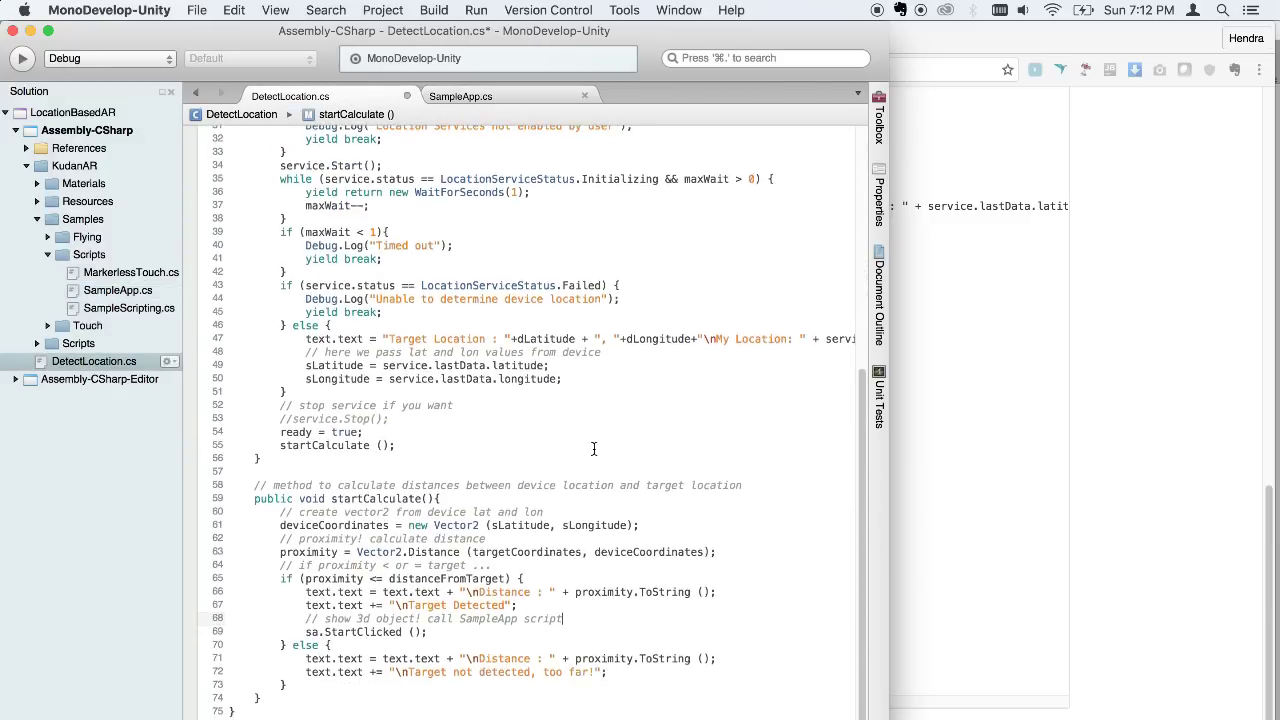
left_click(404, 651)
key("Return")
type("//")
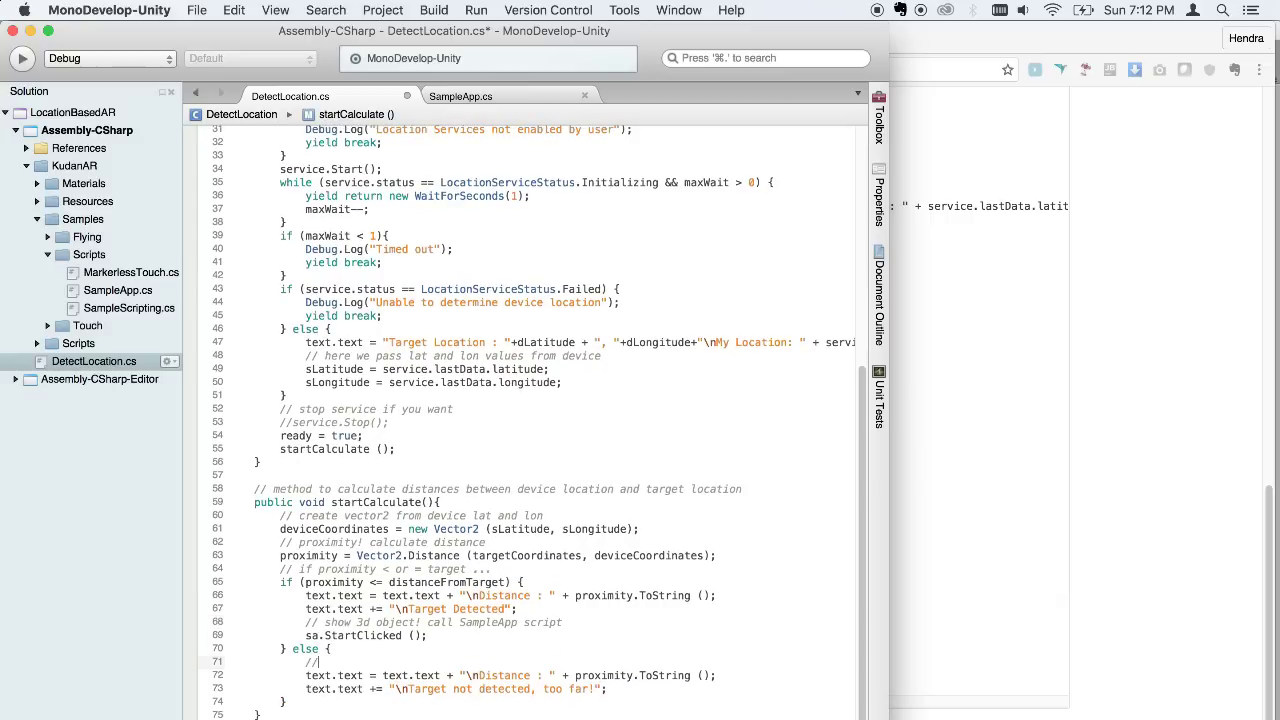
type(" else, show warn")
type("ing")
type(" or whatever..")
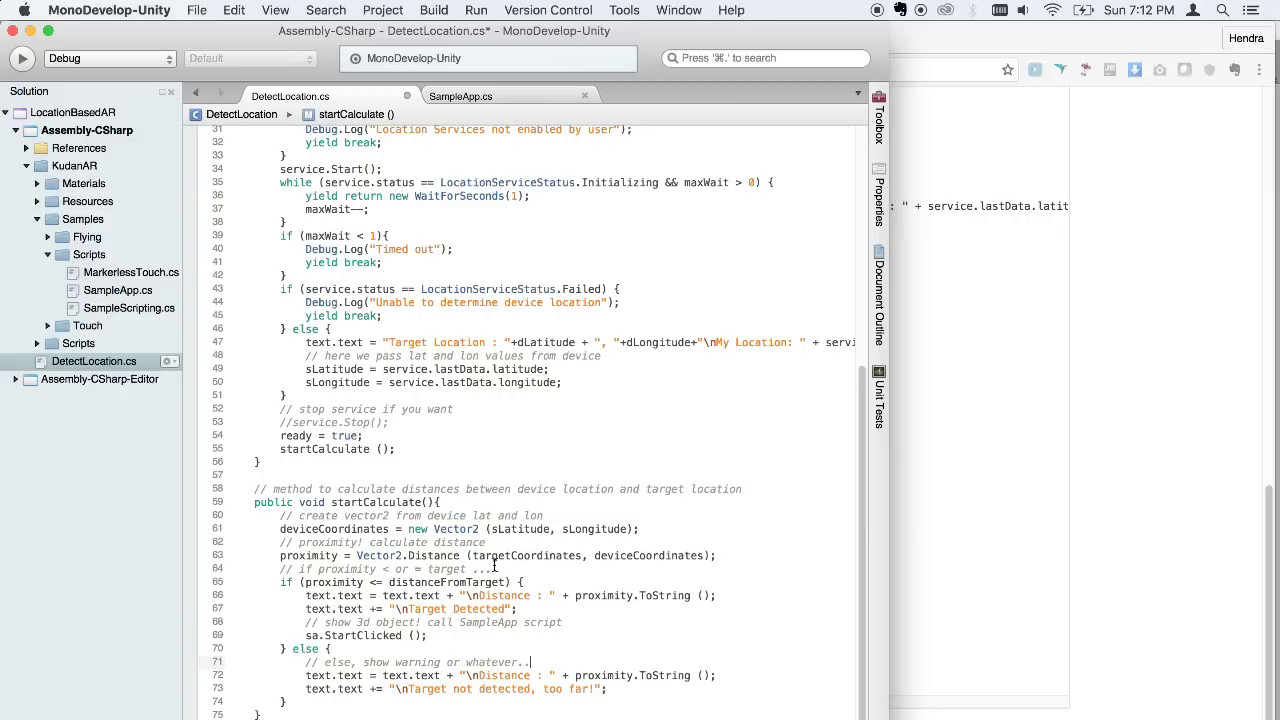
key("super+s")
mouse_move(1010, 710)
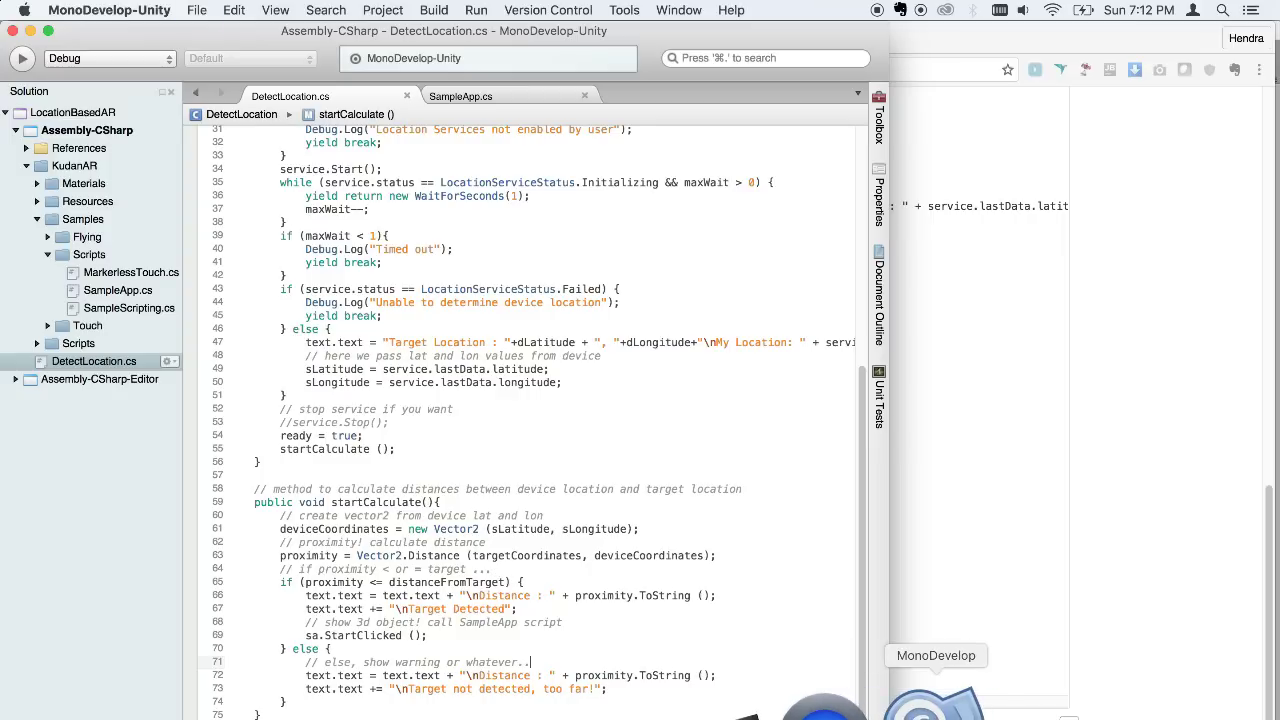
Create an empty GameObject carrying DetectLocation.cs (latitude -6.884687, longitude 107.6059, max wait 10).
left_click(843, 705)
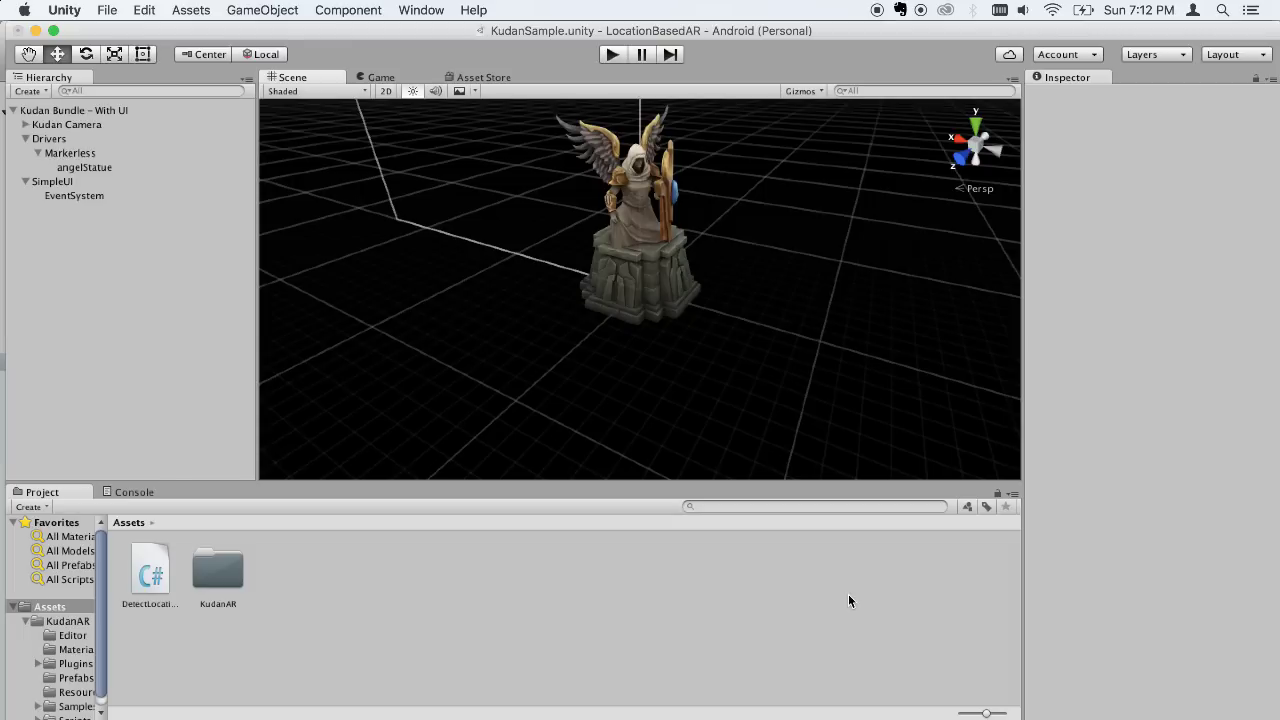
left_click(133, 273)
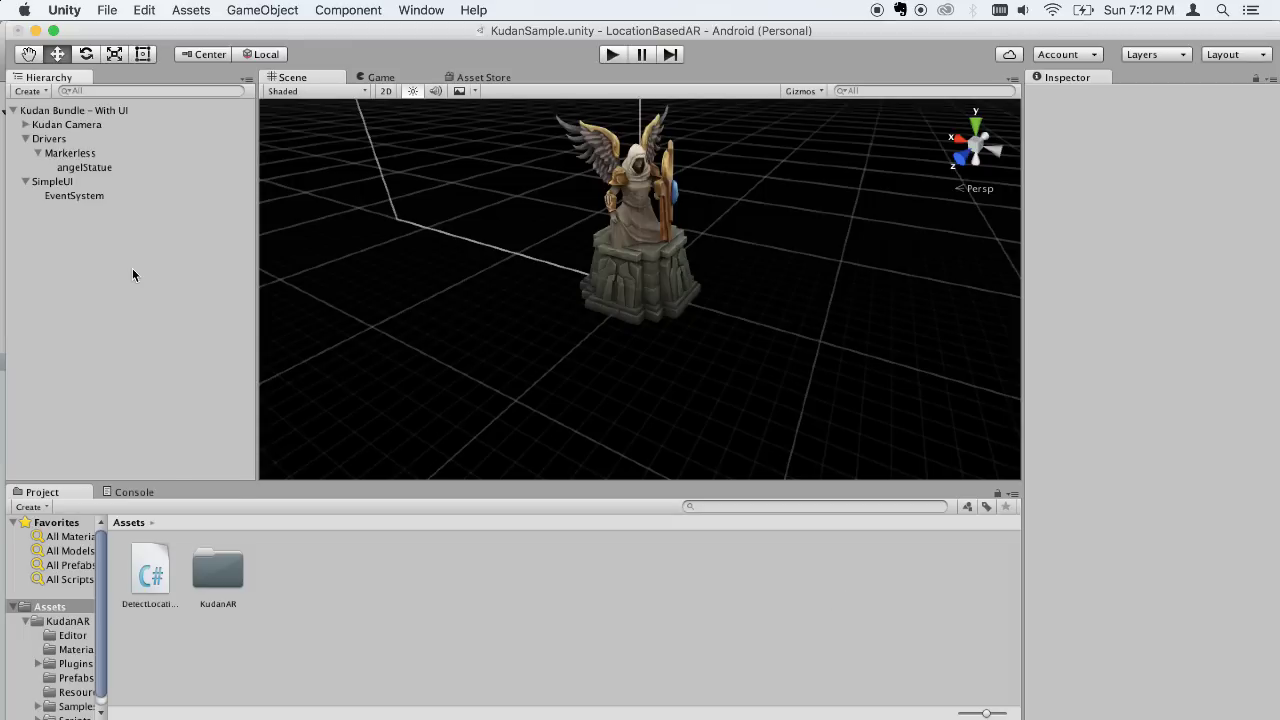
right_click(132, 268)
left_click(177, 408)
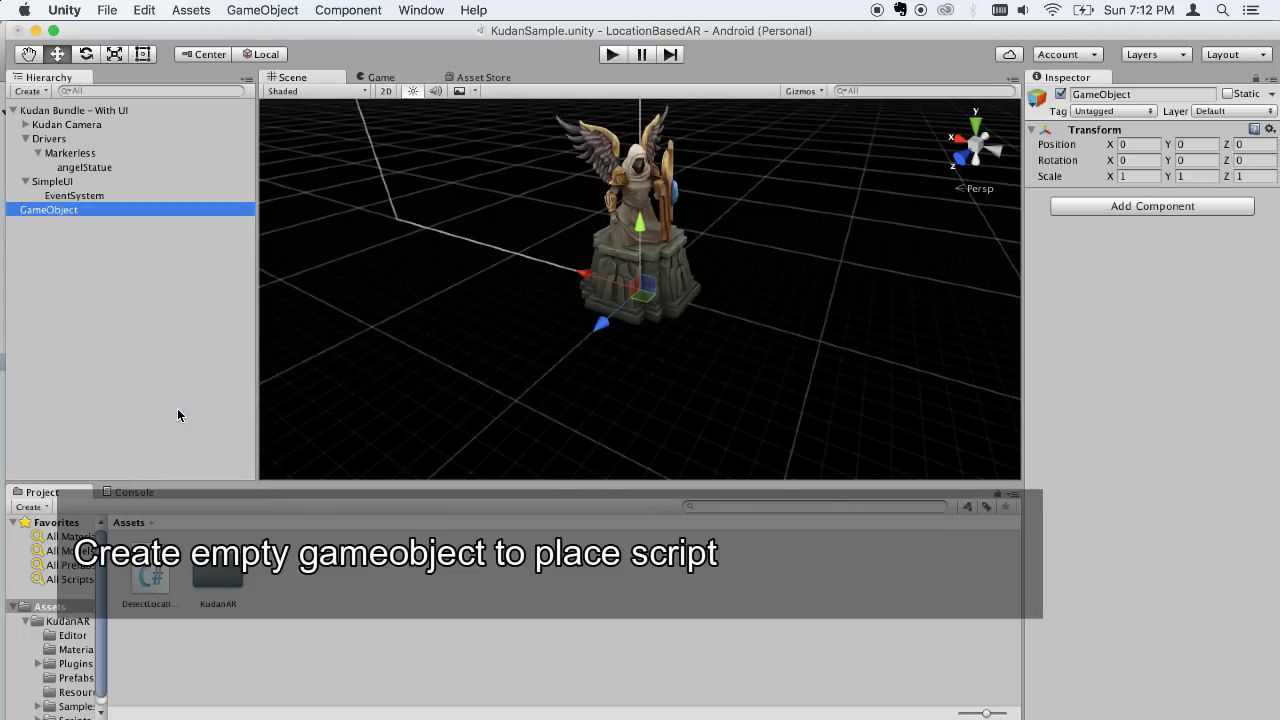
left_click_drag(152, 568, 1080, 386)
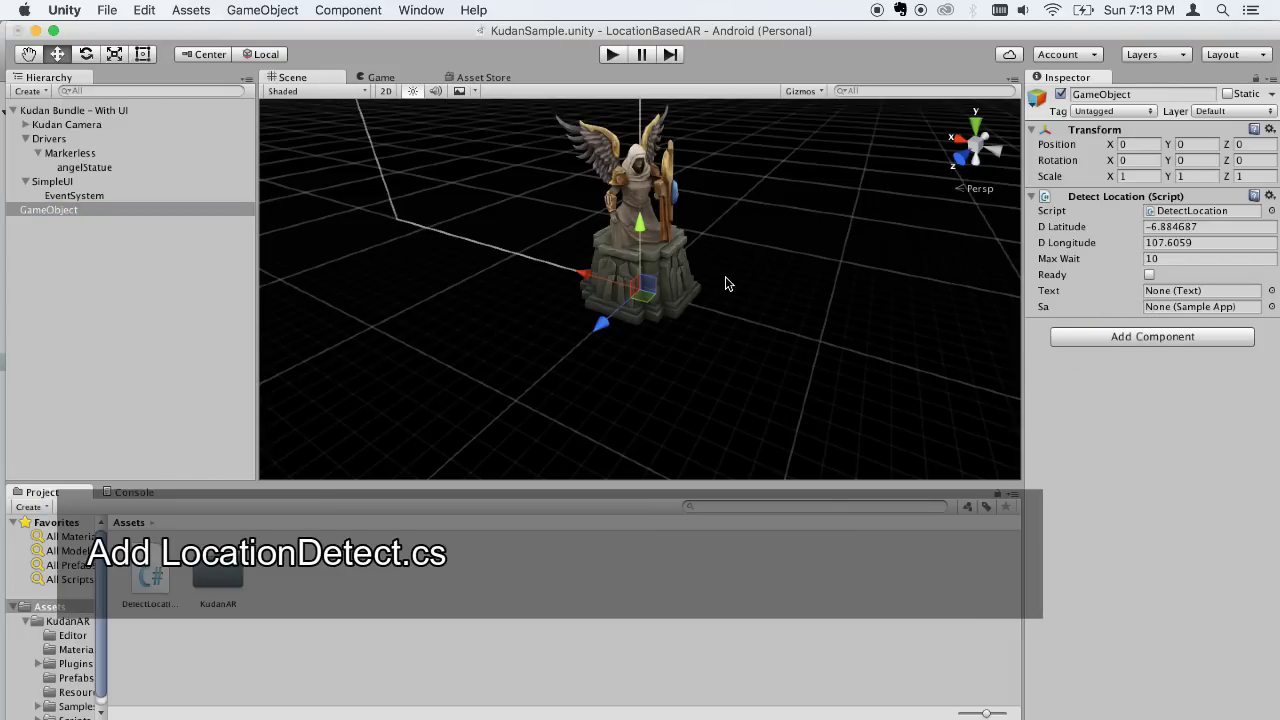
Check the Game view, then go back to the Scene view and select the SimpleUI canvas.
left_click(381, 78)
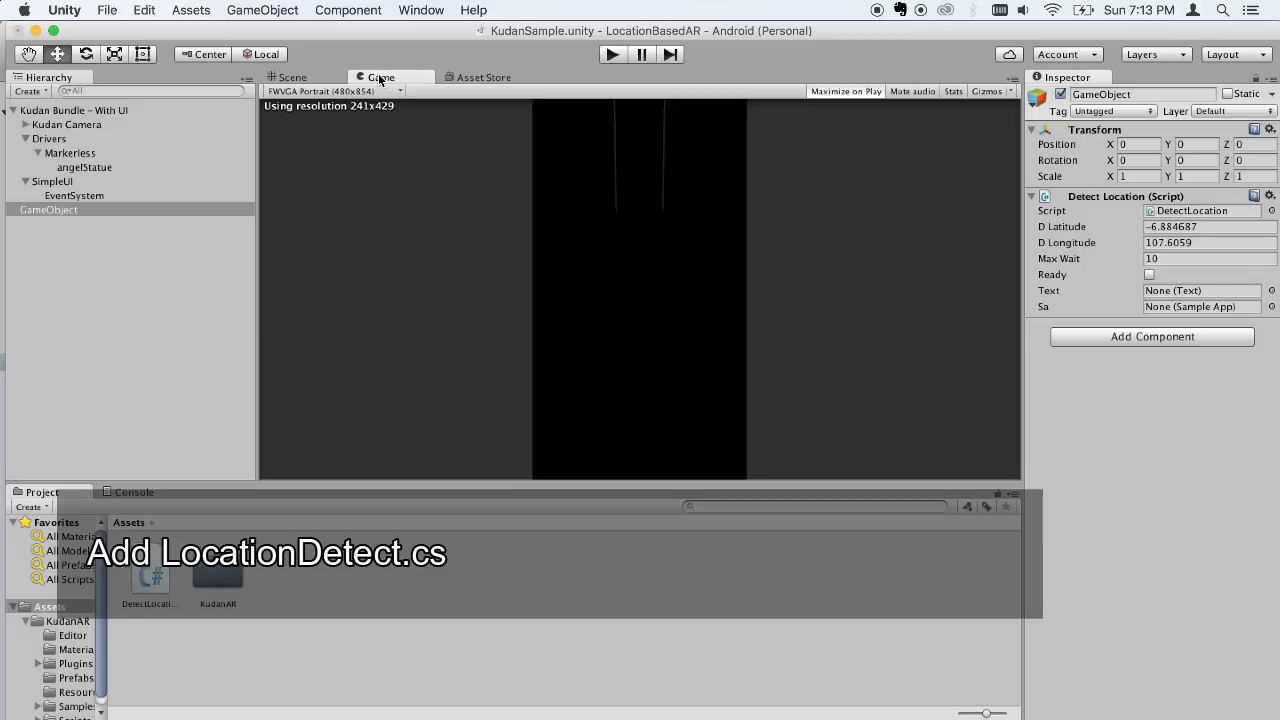
left_click(320, 80)
left_click(86, 184)
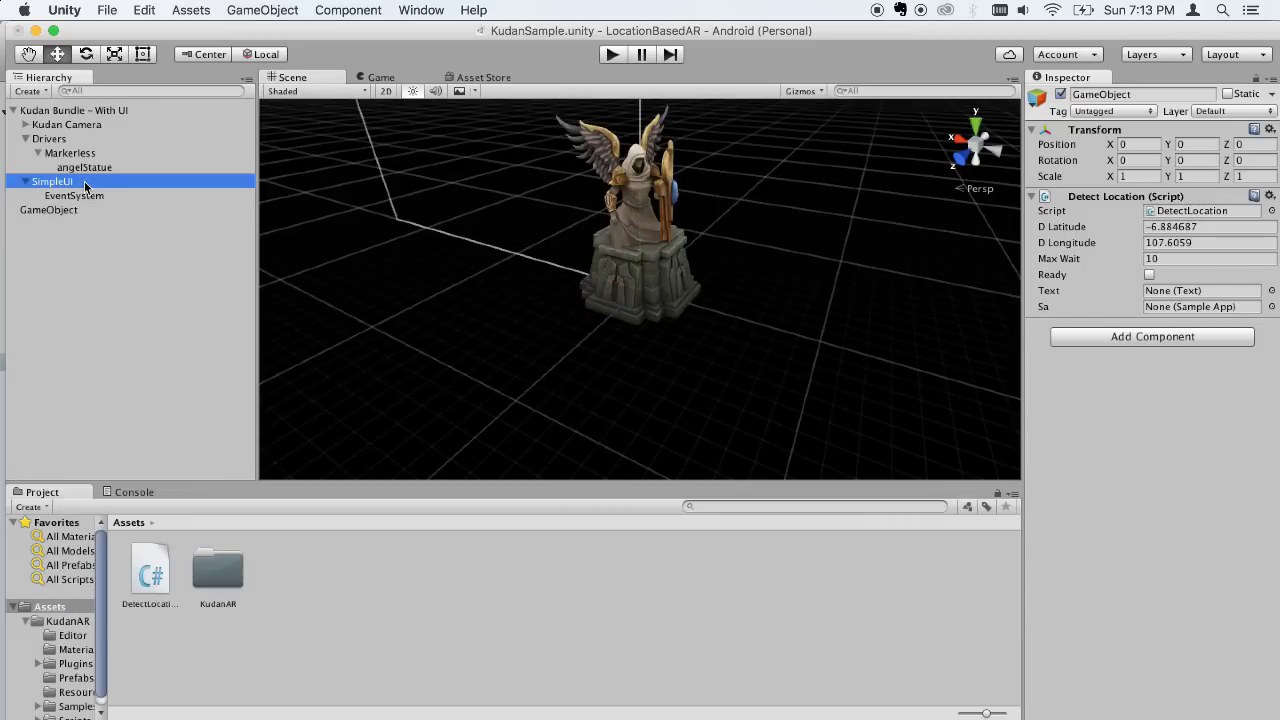
Add a UI Panel under the SimpleUI canvas and orbit the view to face it.
right_click(86, 185)
mouse_move(150, 408)
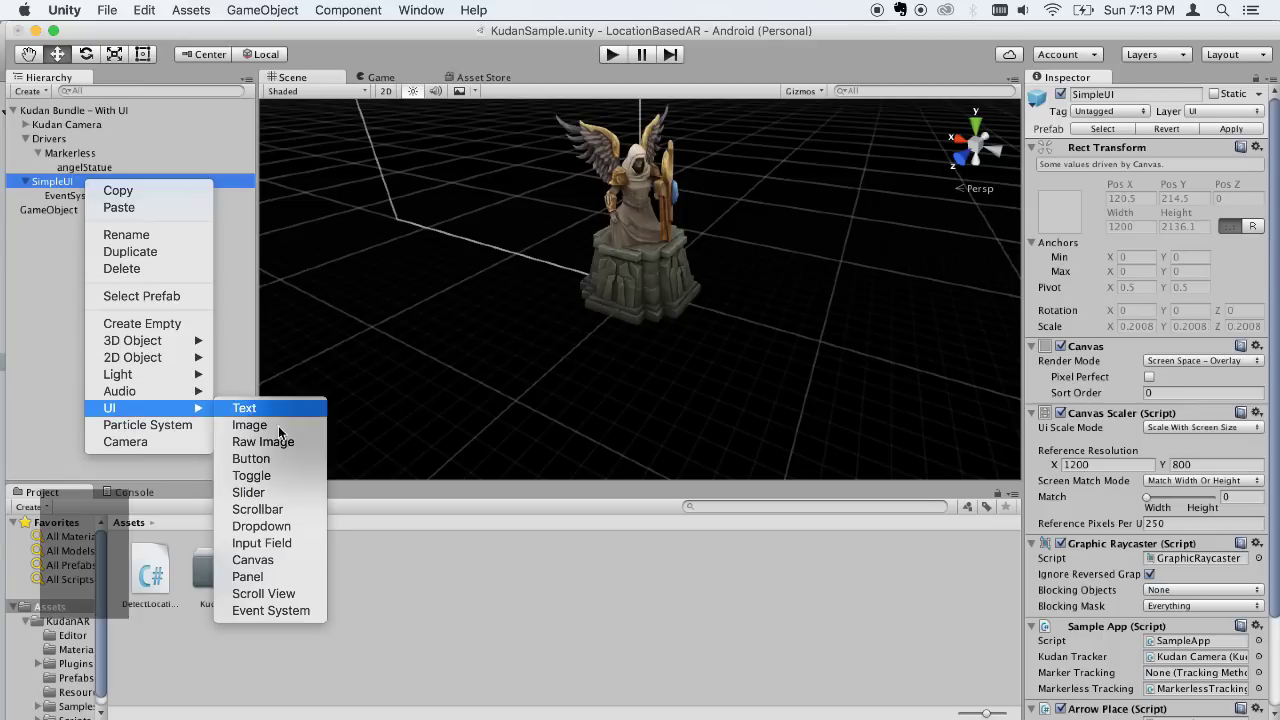
left_click(275, 580)
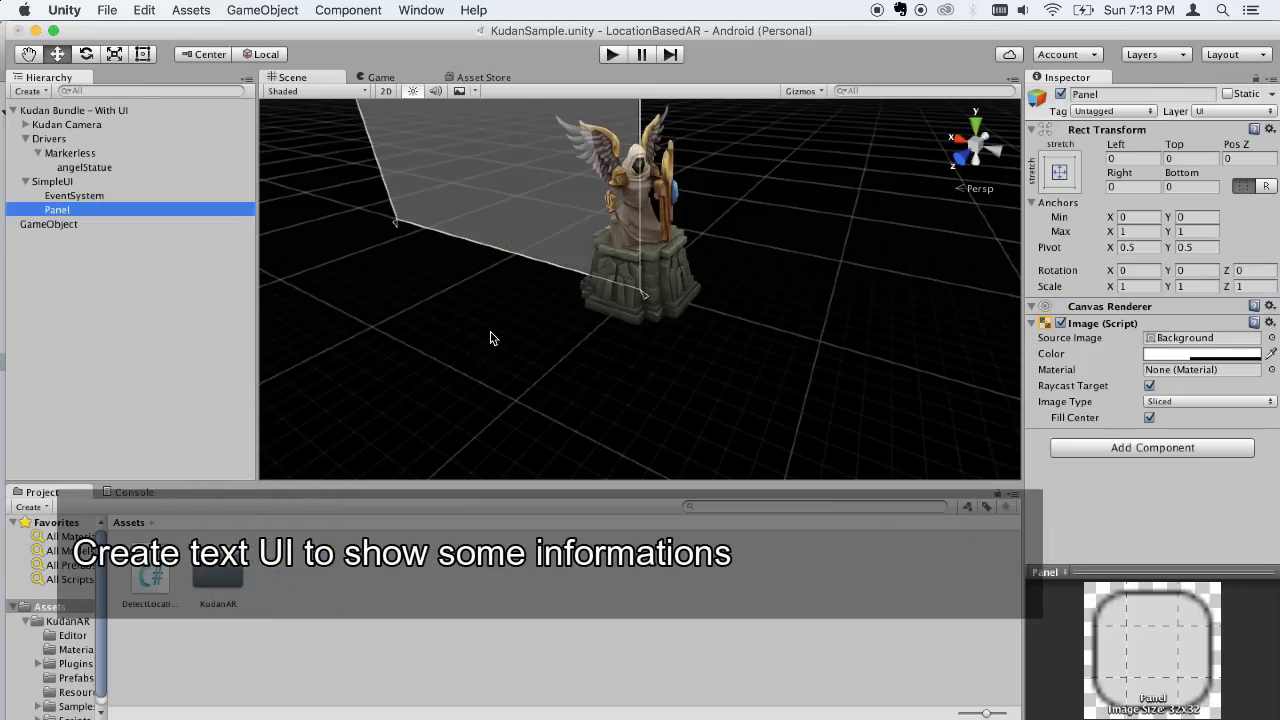
scroll(490, 338, "down", 5)
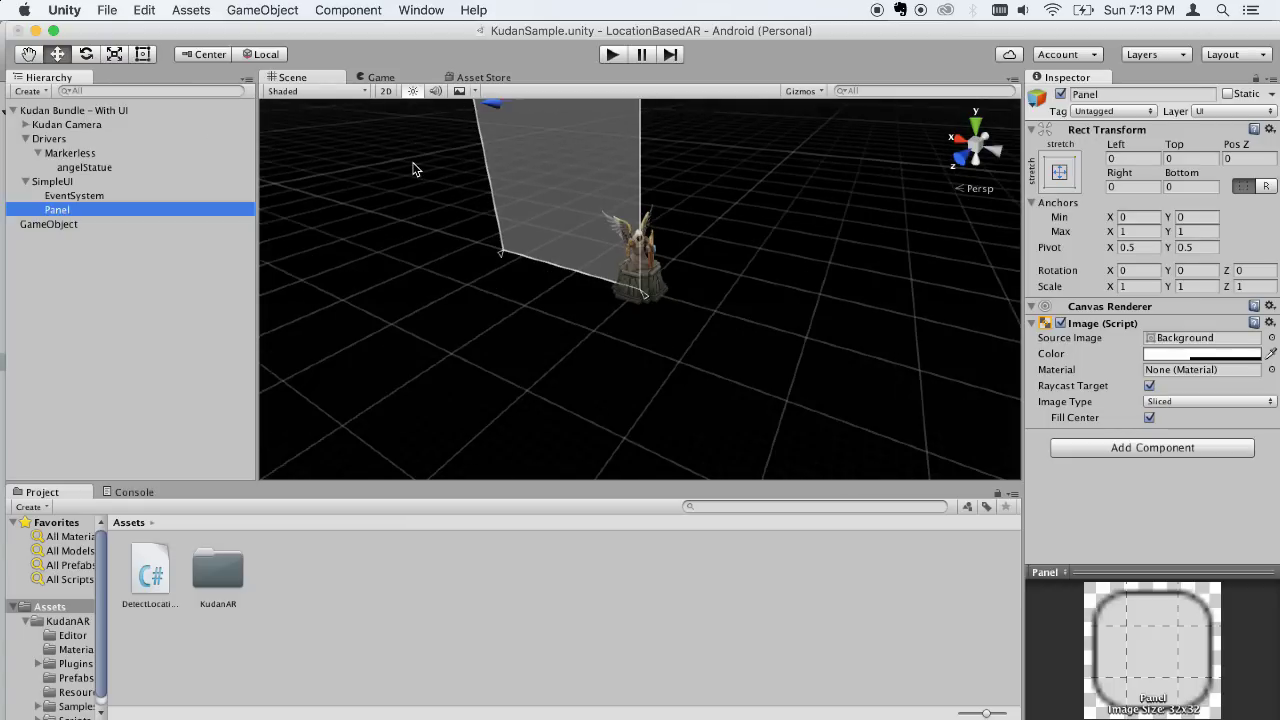
mouse_move(414, 160)
left_mouse_down("alt")
mouse_move(503, 50)
mouse_move(523, 222)
mouse_move(500, 457)
mouse_move(500, 364)
left_mouse_up("alt")
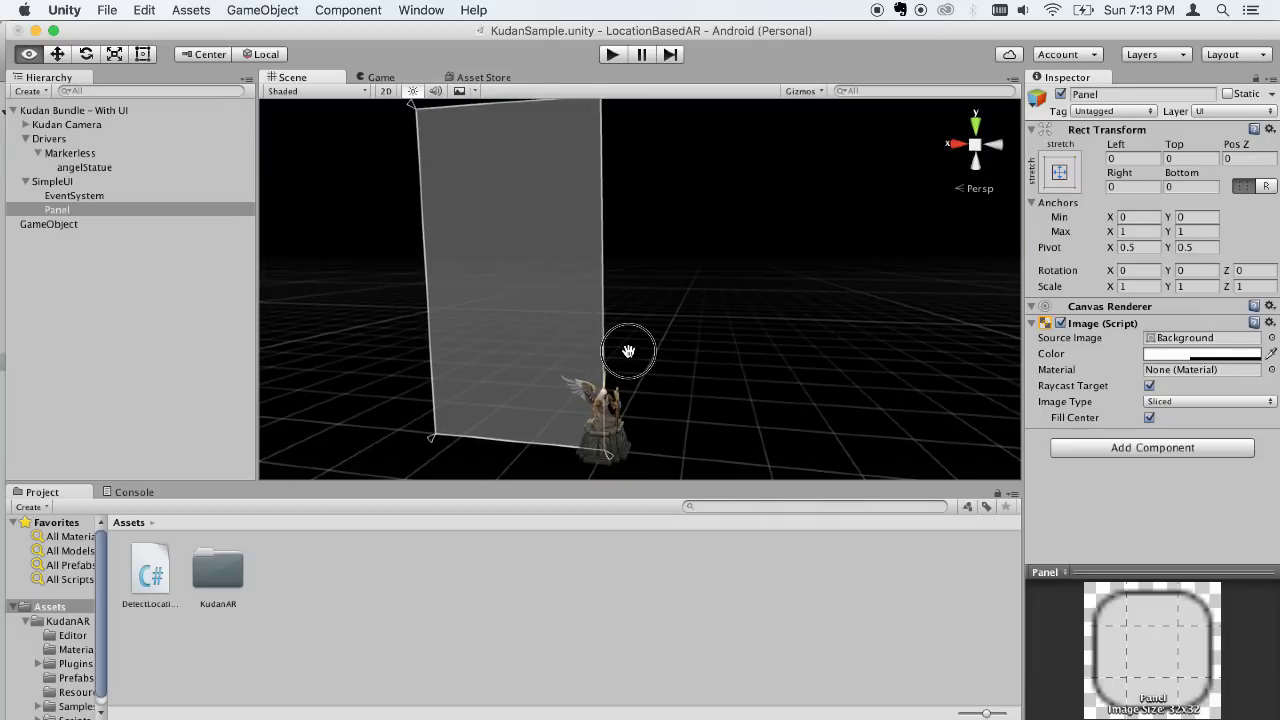
left_click_drag(623, 354, 153, 364, "alt")
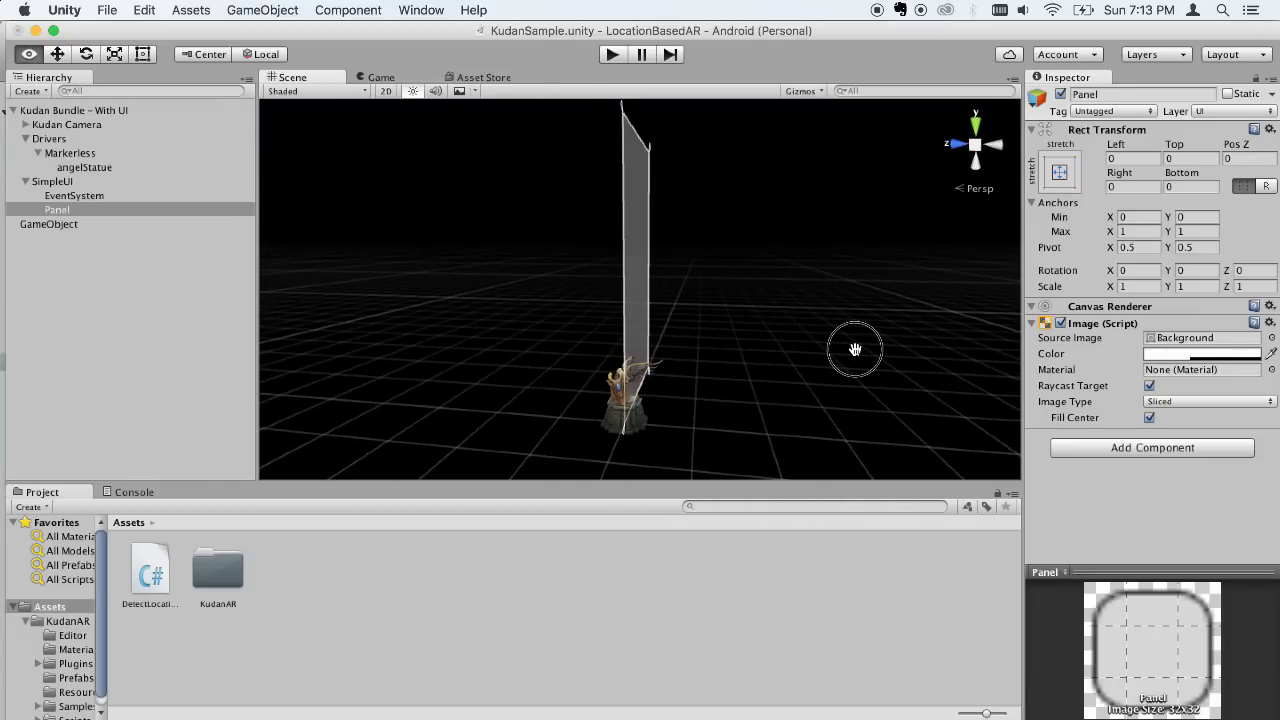
mouse_move(851, 354)
left_mouse_down("alt")
mouse_move(426, 363)
mouse_move(400, 351)
left_mouse_up("alt")
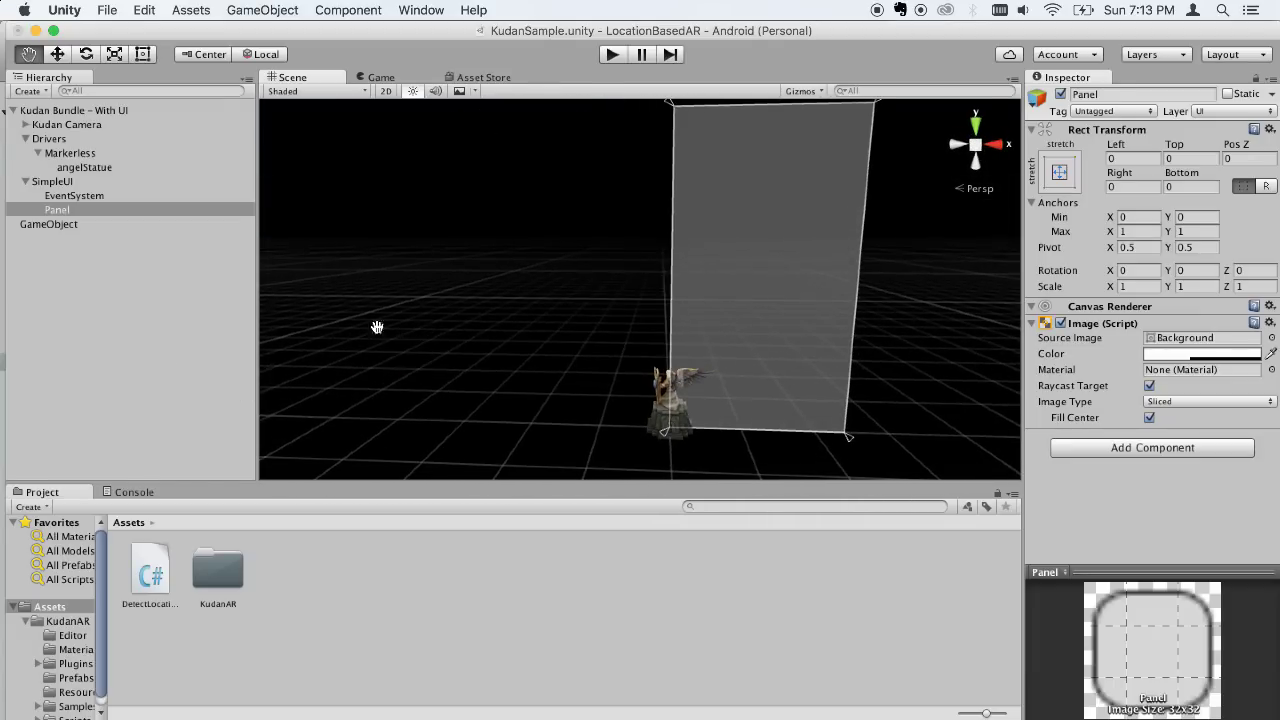
Pull the panel's top edge and top anchor down so it becomes a bottom strip.
left_click(140, 53)
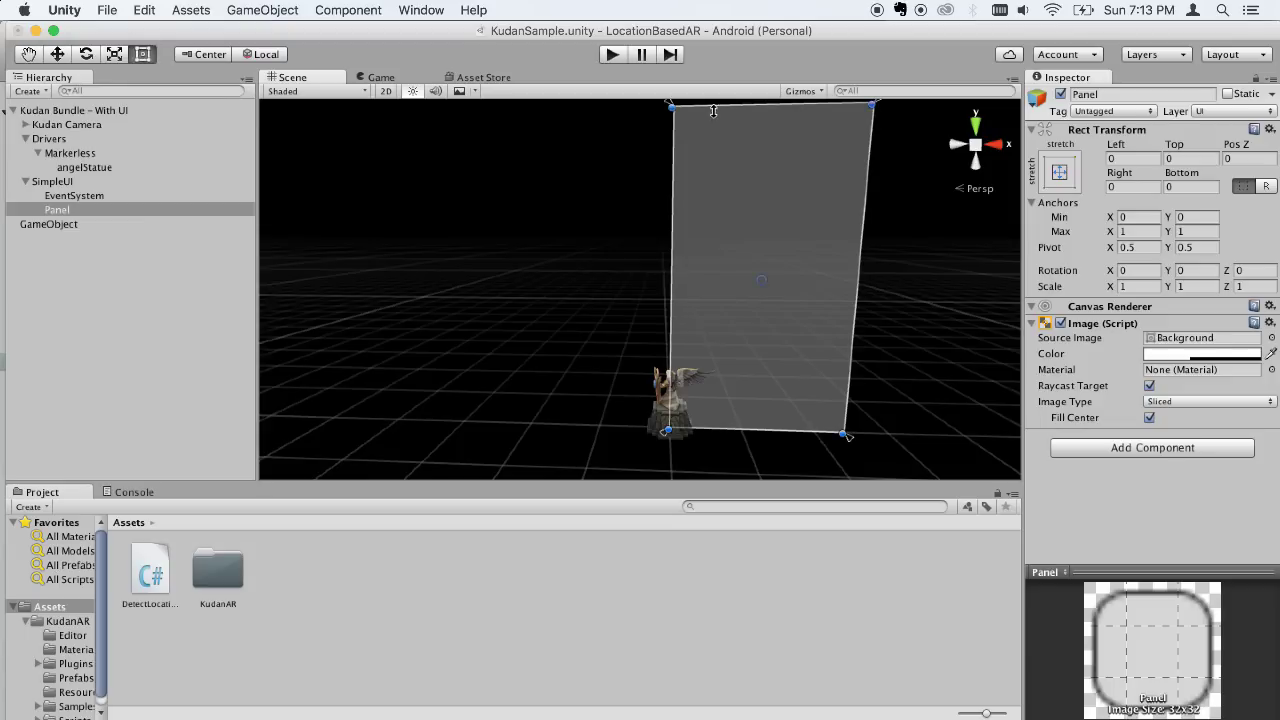
left_click_drag(746, 121, 750, 367)
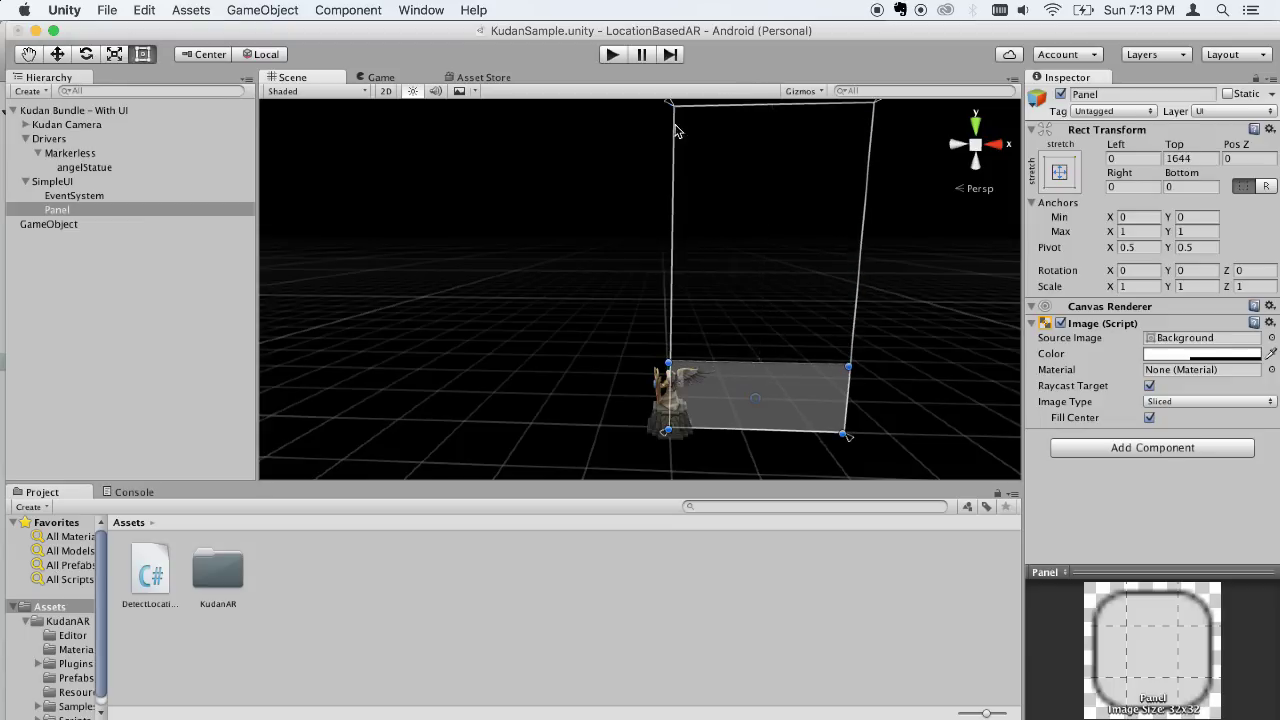
left_click_drag(668, 108, 668, 377)
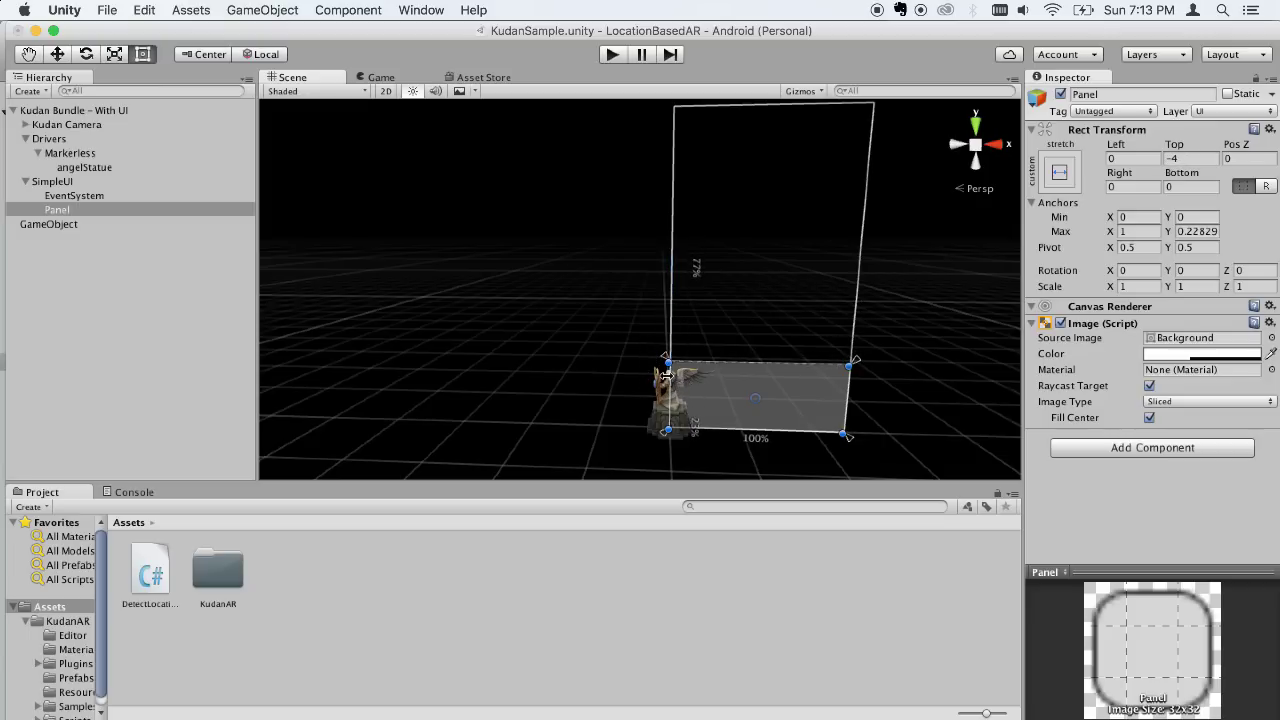
Set the panel's Source Image to None and raise its colour alpha to 178.
left_click(1271, 338)
left_click(55, 120)
double_click(55, 120)
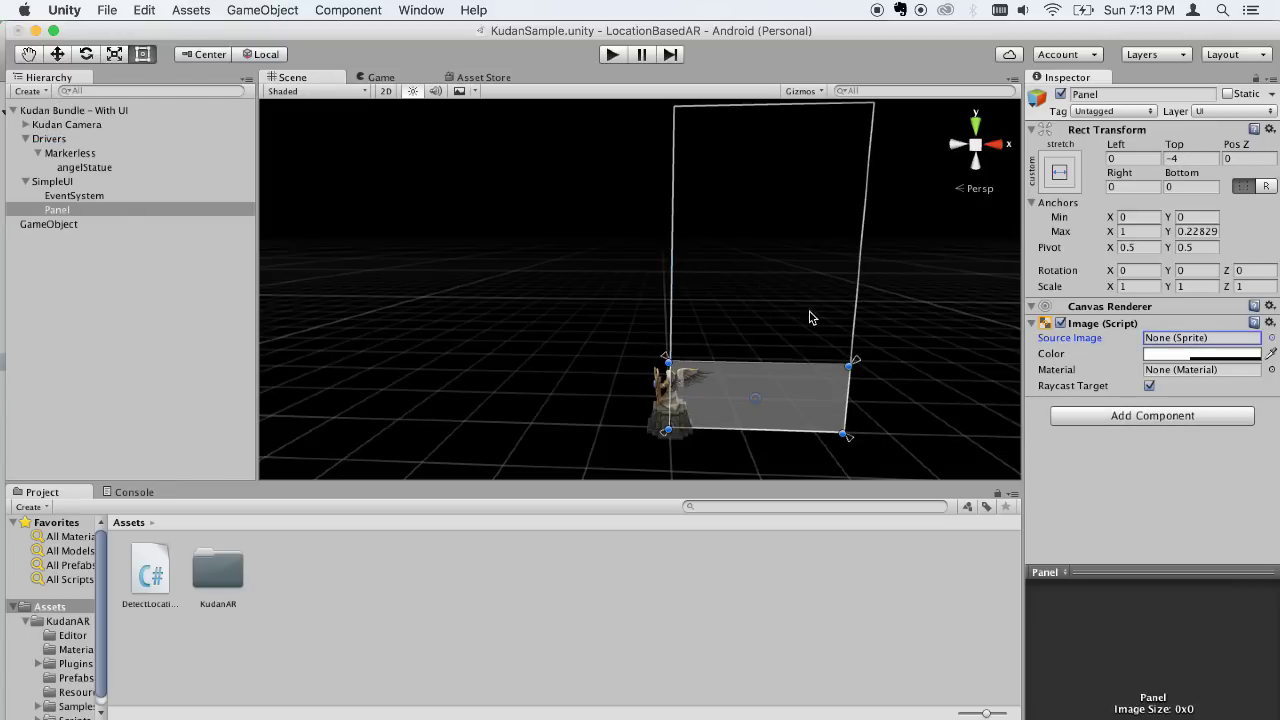
left_click(1160, 355)
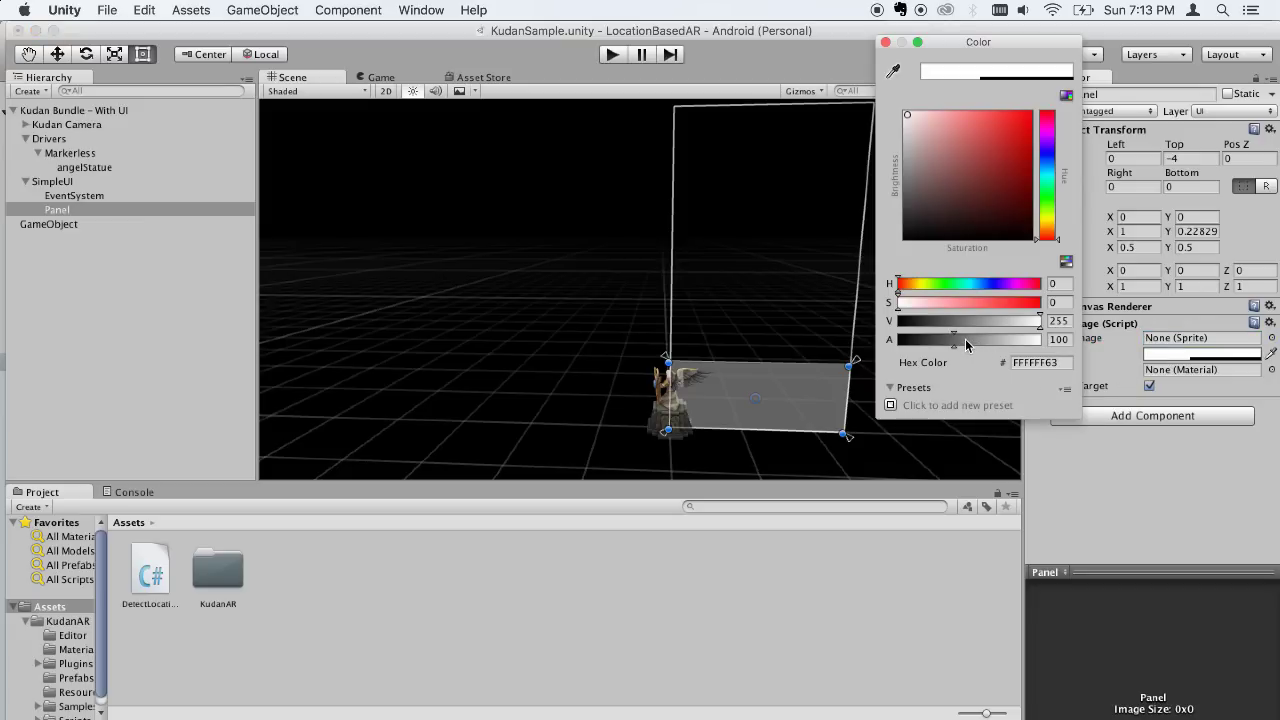
left_click_drag(962, 340, 1000, 344)
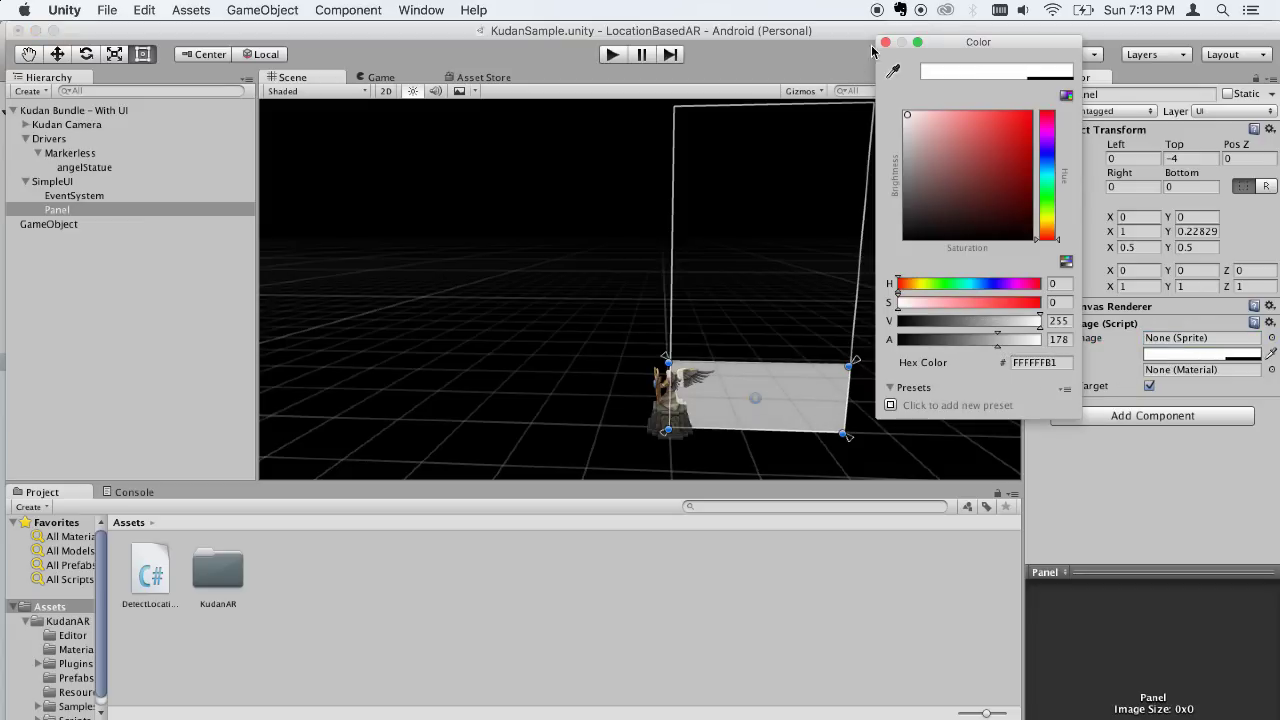
left_click(885, 42)
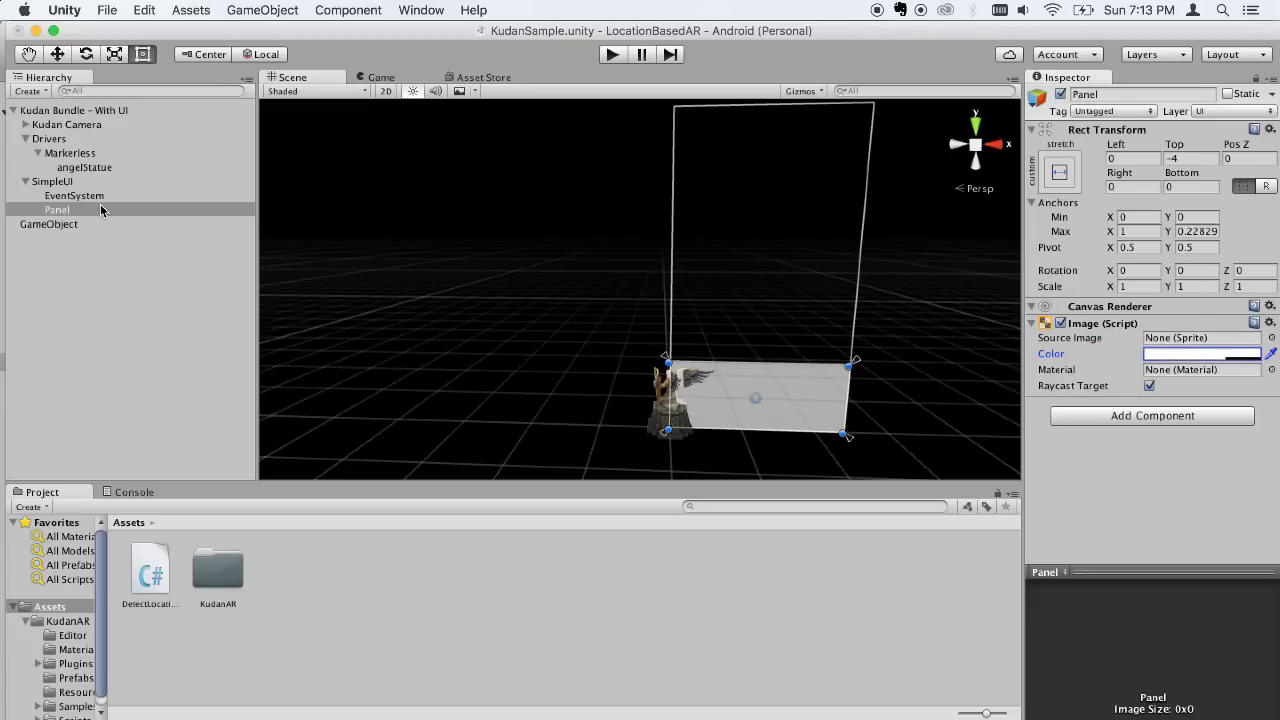
right_click(100, 210)
Add a Text element under the Panel and set its anchor preset to stretch-stretch.
mouse_move(157, 432)
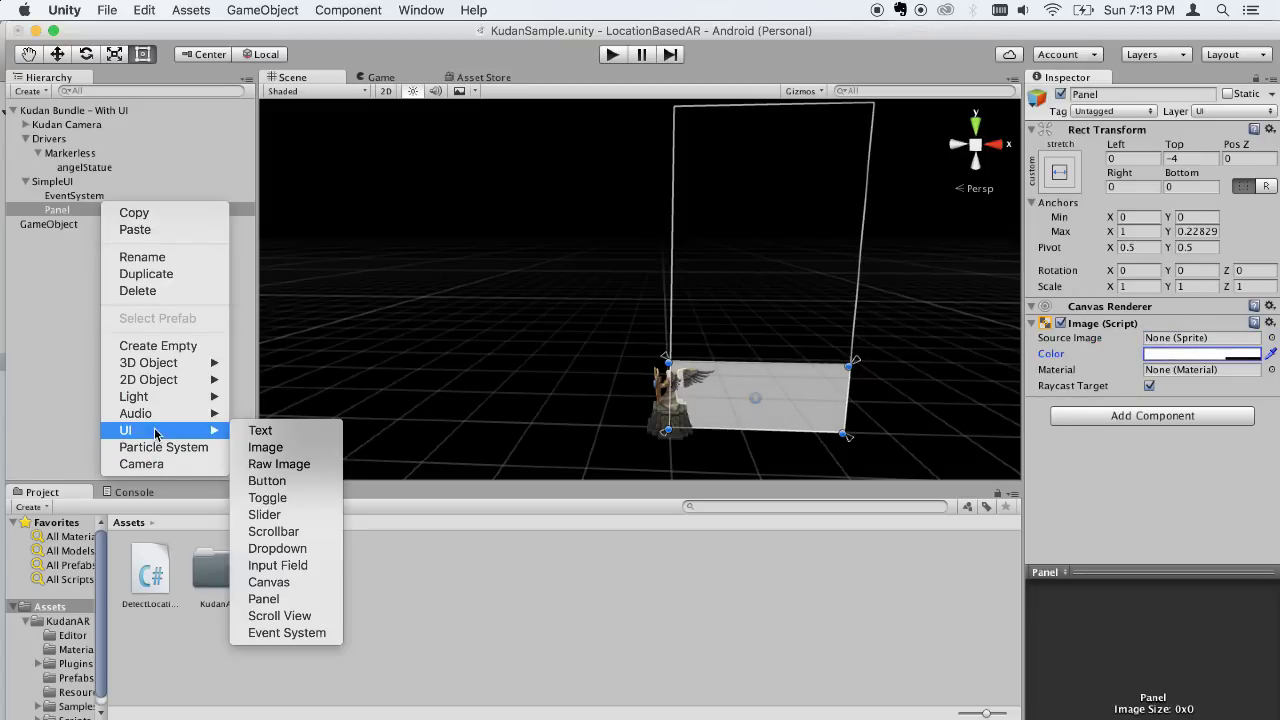
left_click(280, 433)
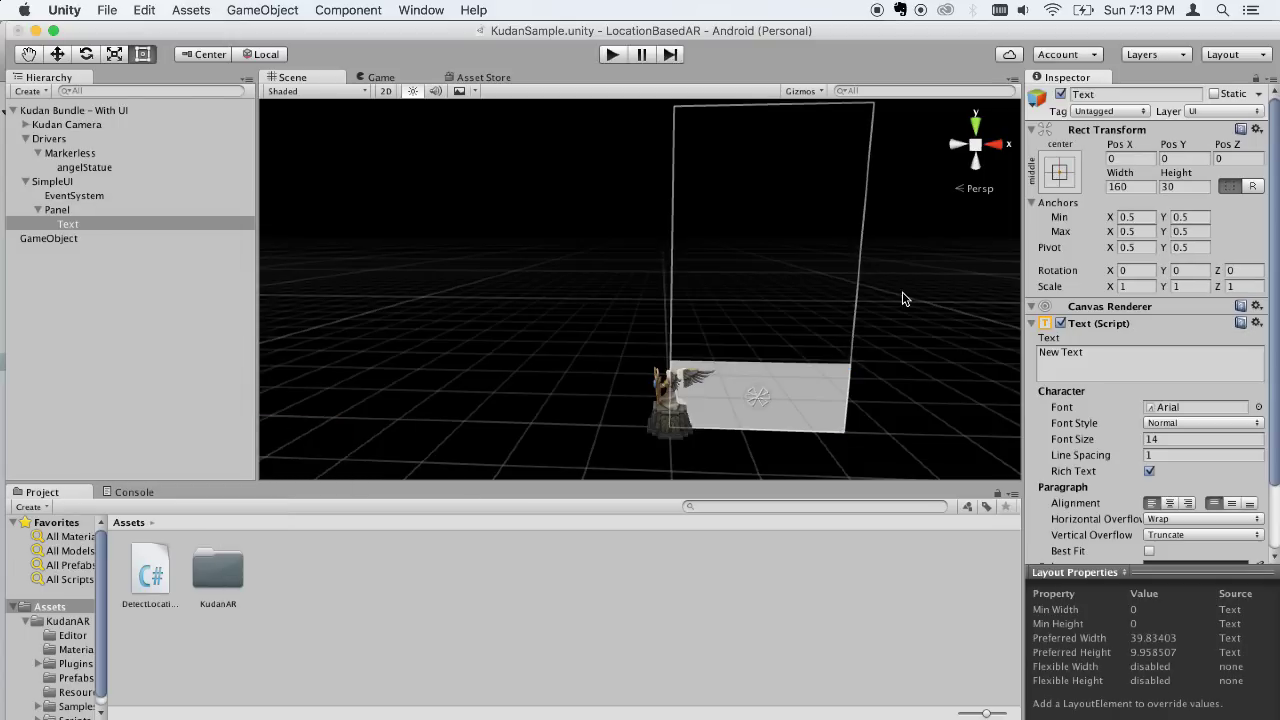
scroll(903, 298, "up", 5)
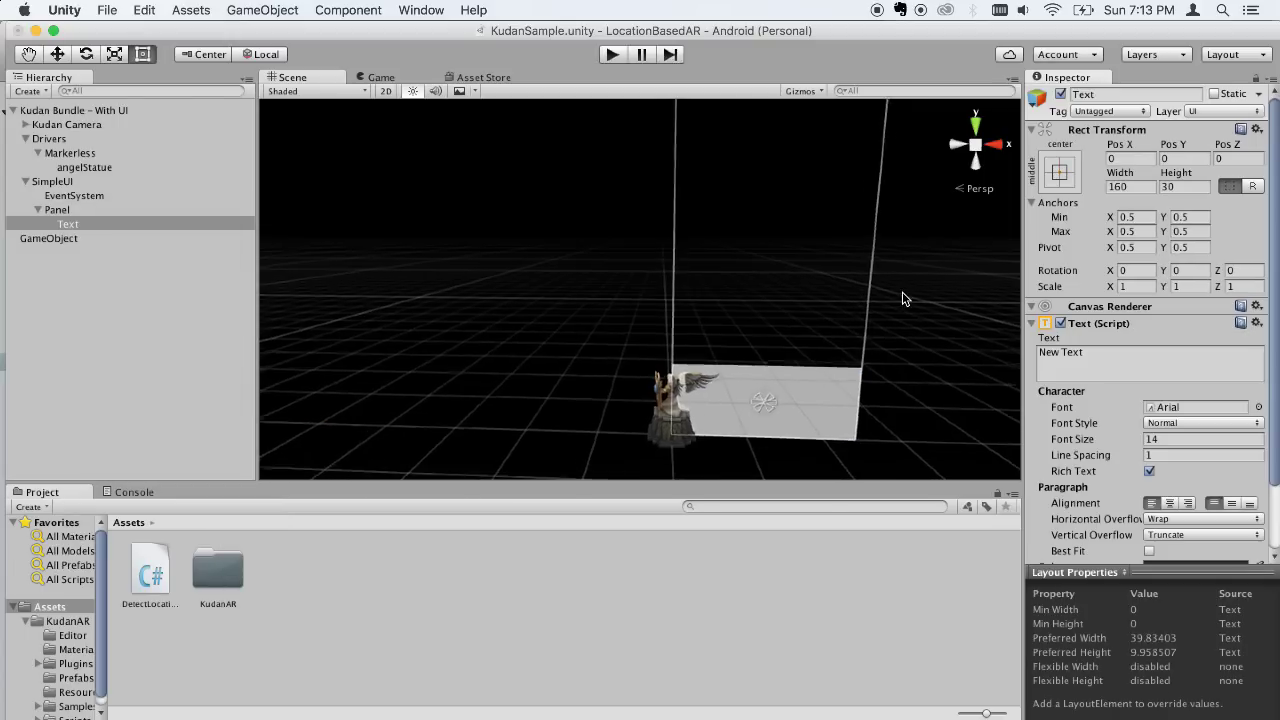
left_click(1066, 171)
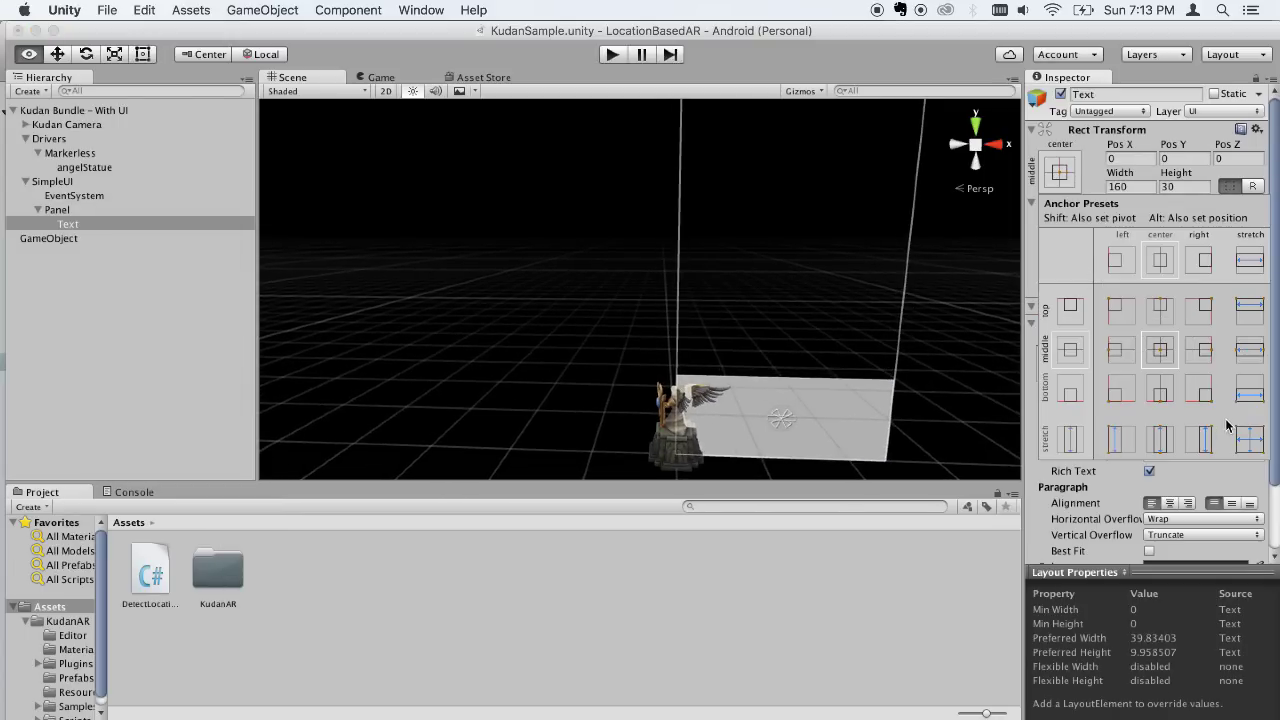
left_click(1250, 440, "alt")
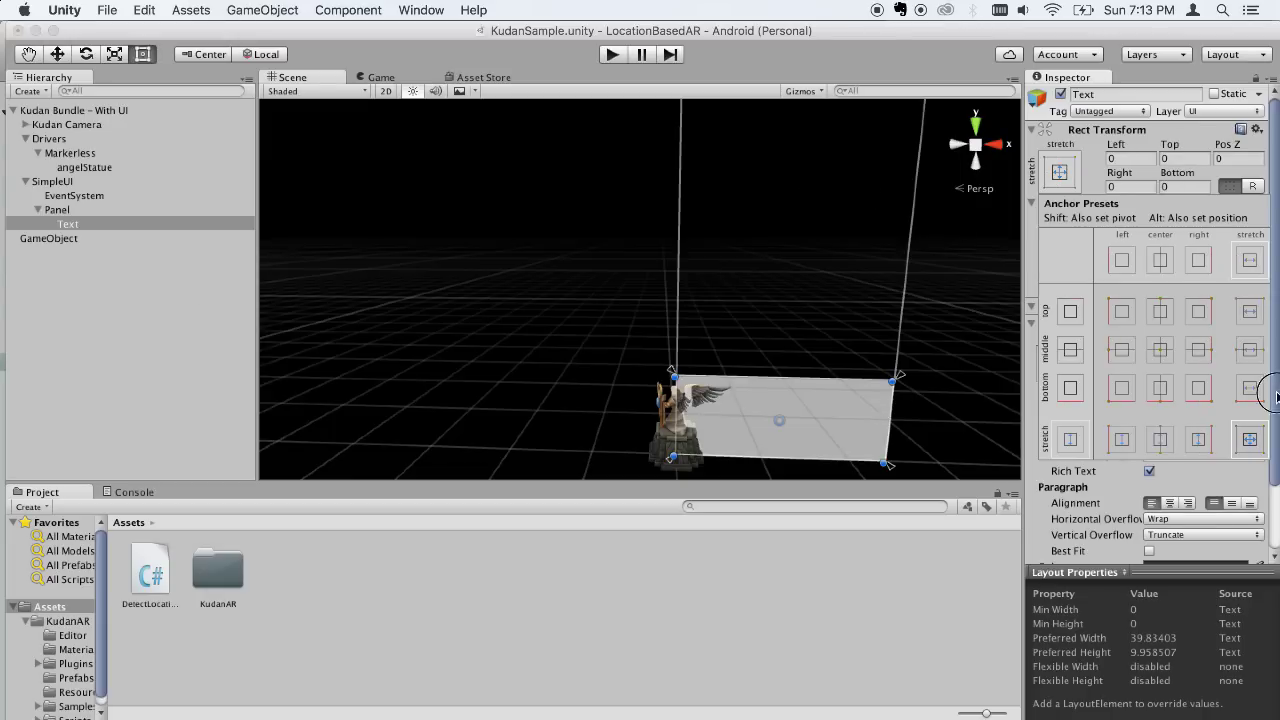
Set the text to 'dsdsdsdsdsdsdsd' with Best Fit and centred alignment, then preview the Game view.
scroll(1148, 329, "down", 3)
left_click(1128, 274)
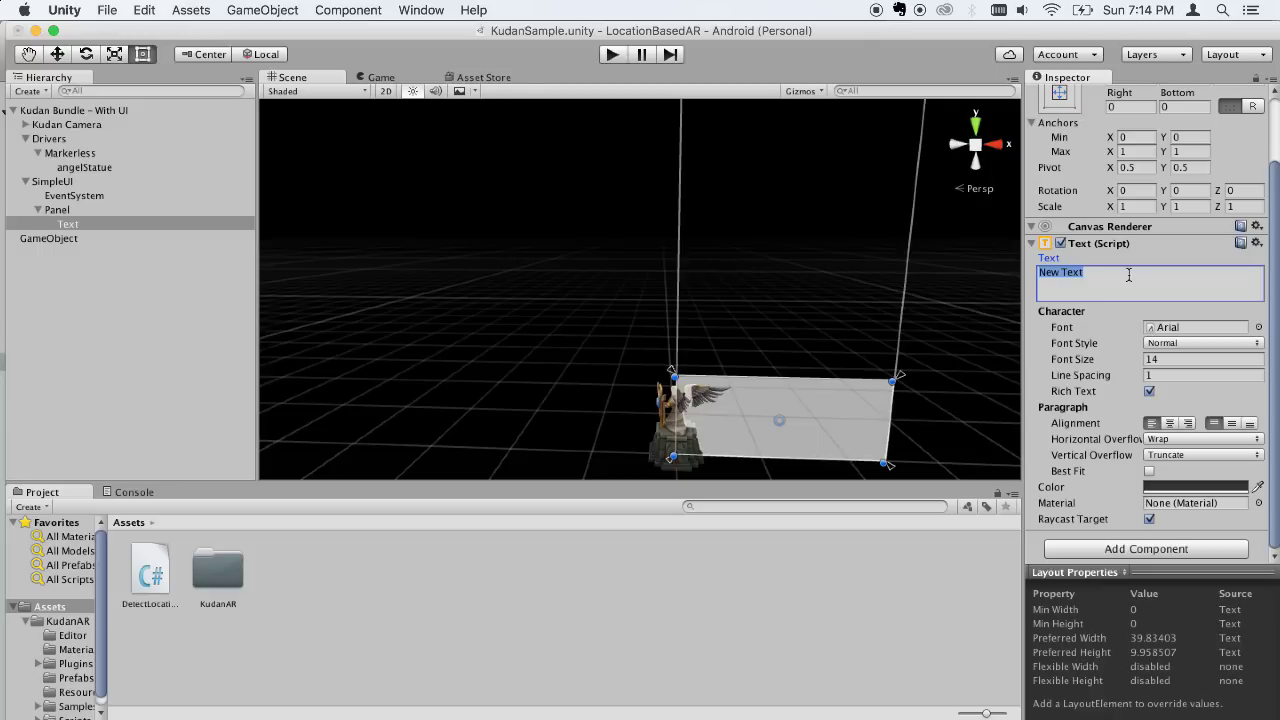
type("dsdsdsdsdd")
left_click(1149, 471)
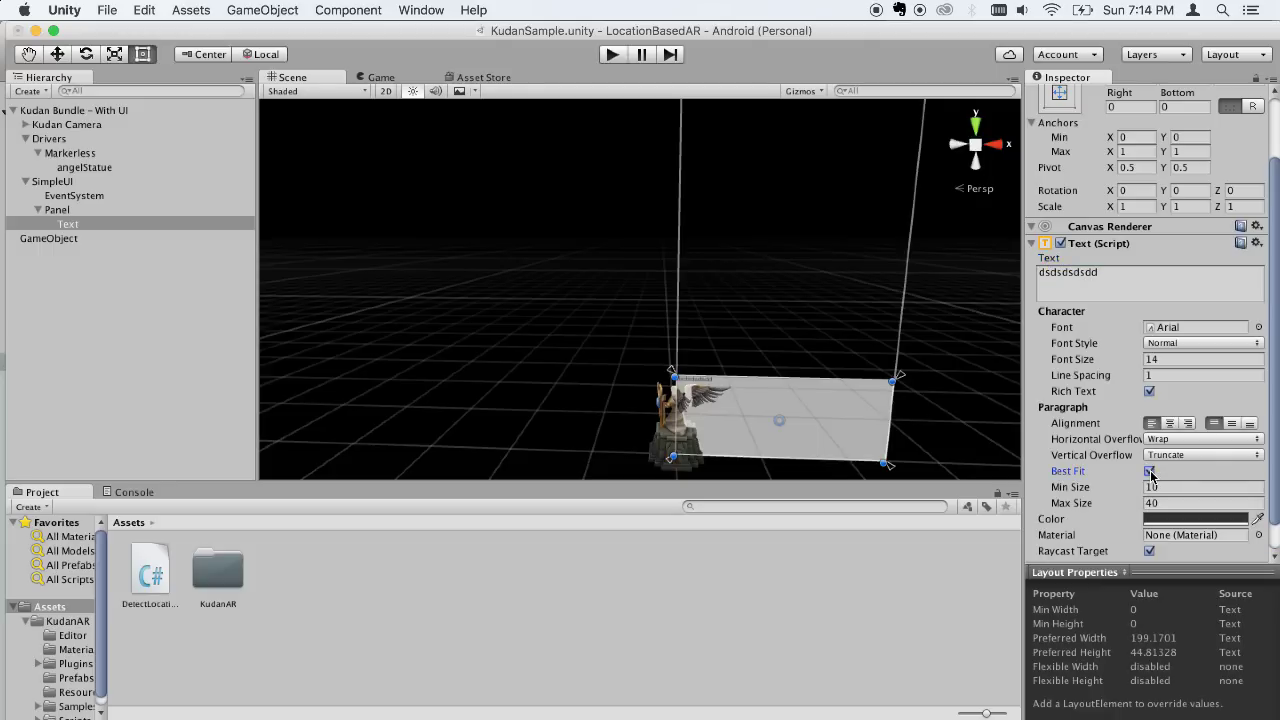
left_click(1171, 423)
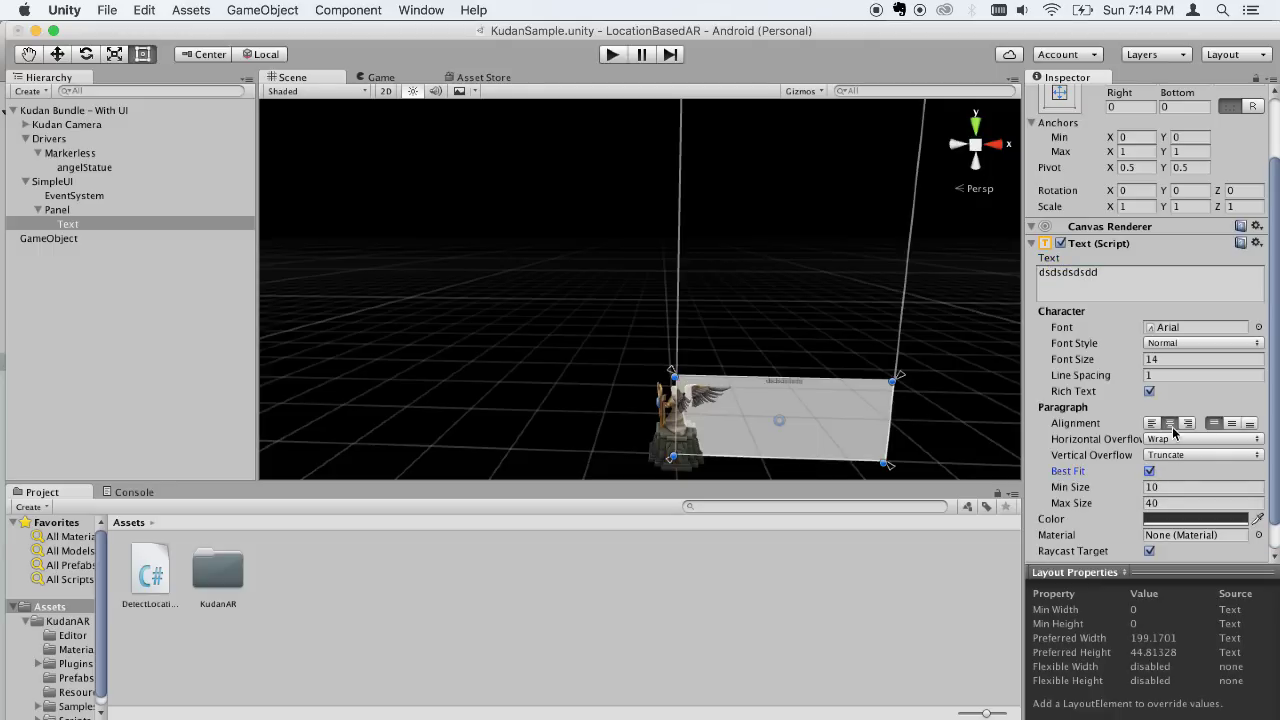
left_click(1231, 423)
left_click(1176, 277)
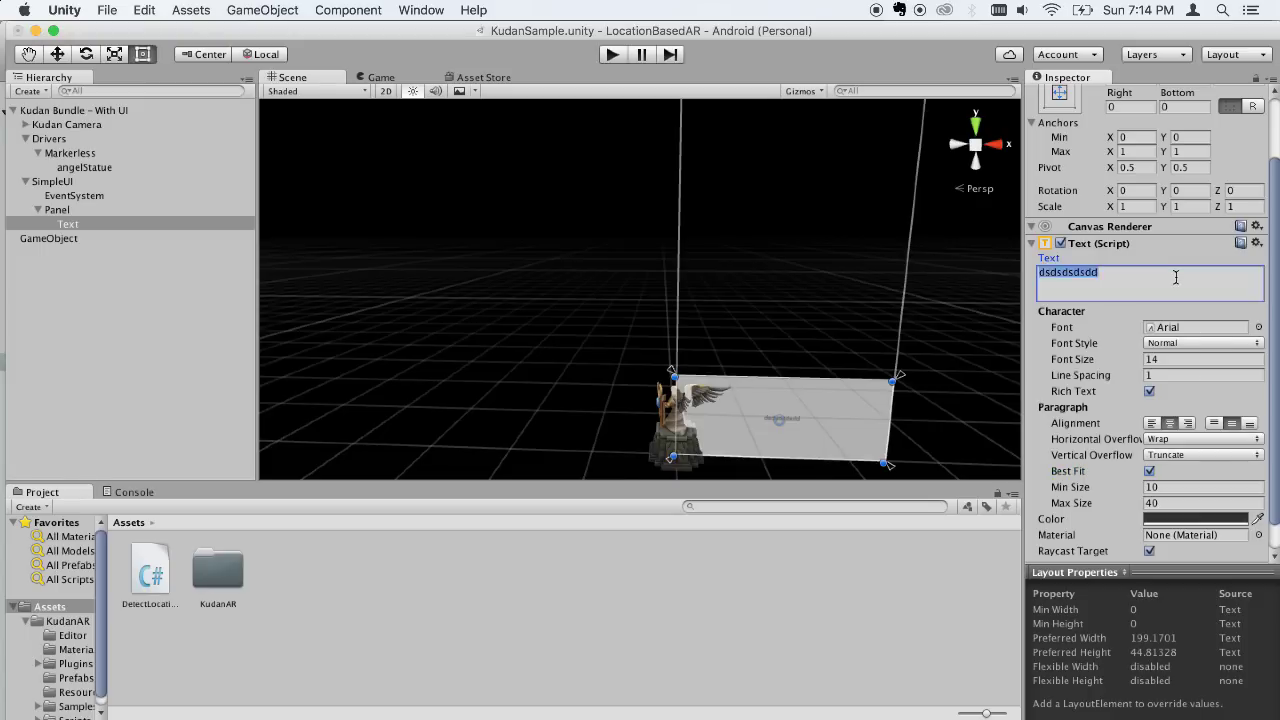
type("dsdsdsdsdsdsdsdsd")
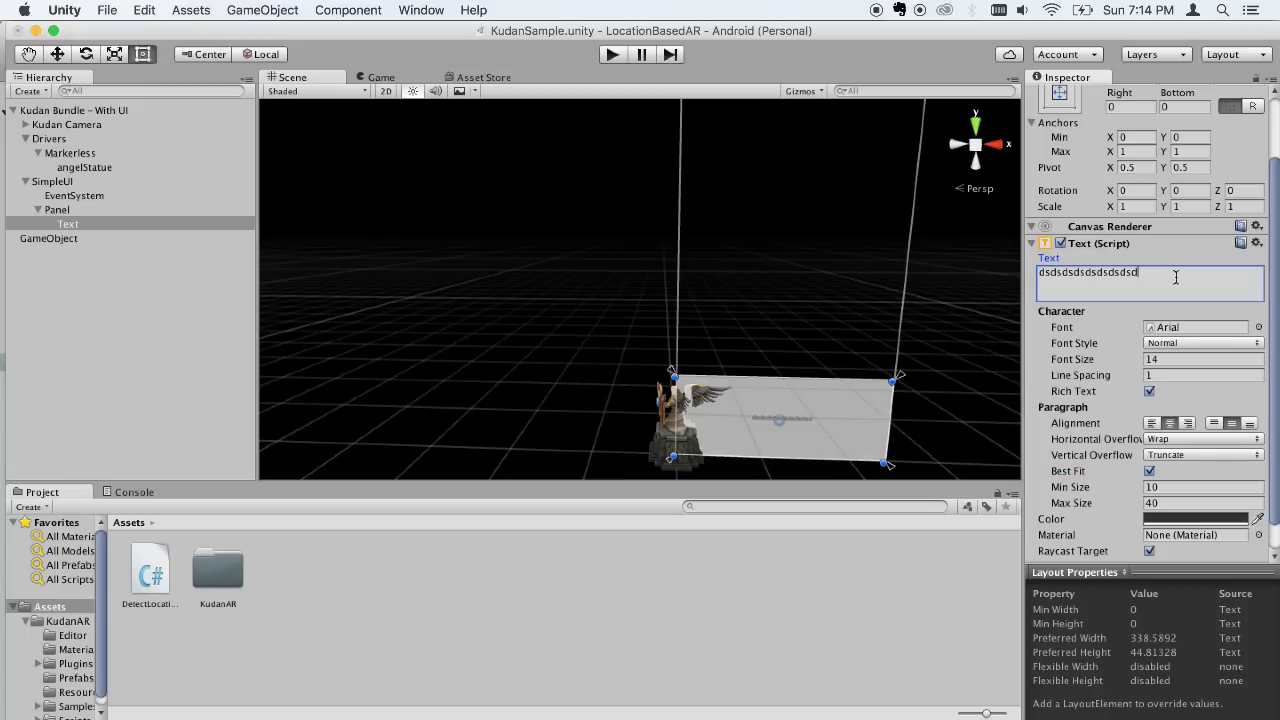
left_click(408, 78)
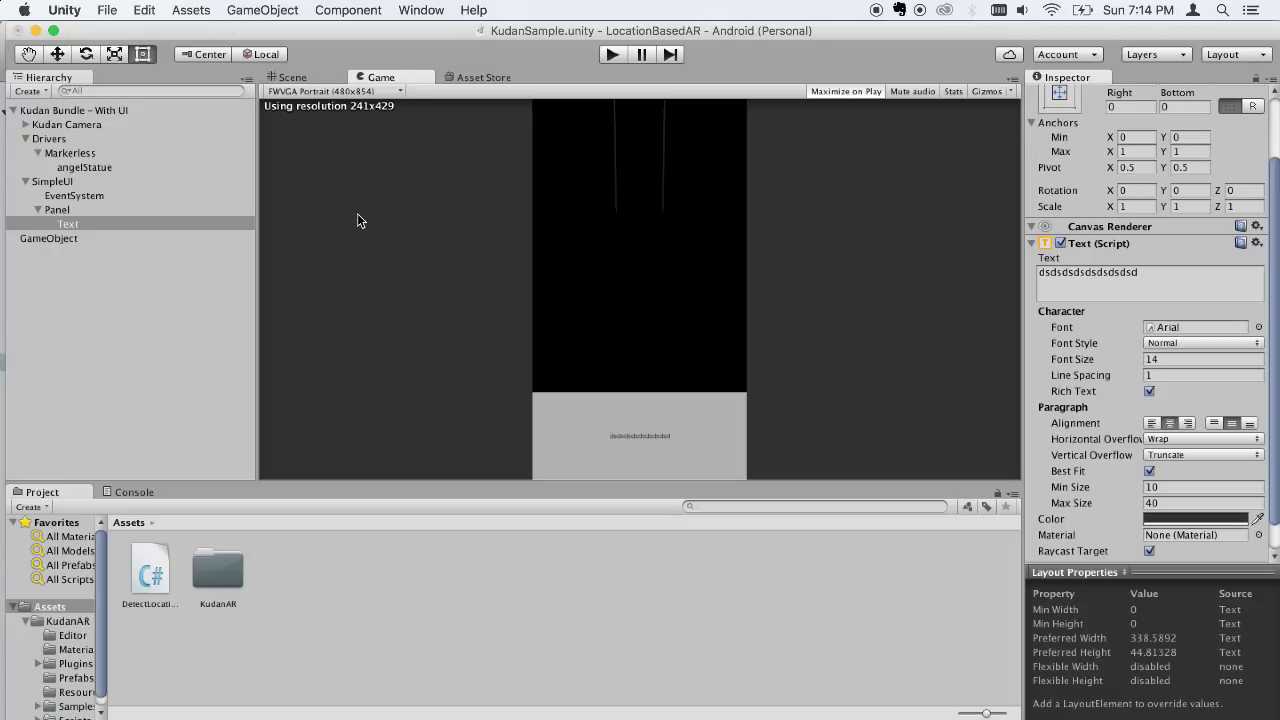
Inspect Panel, Kudan Camera, Drivers, Markerless, angelStatue and SimpleUI, ending on the GameObject's Detect Location settings.
left_click(100, 209)
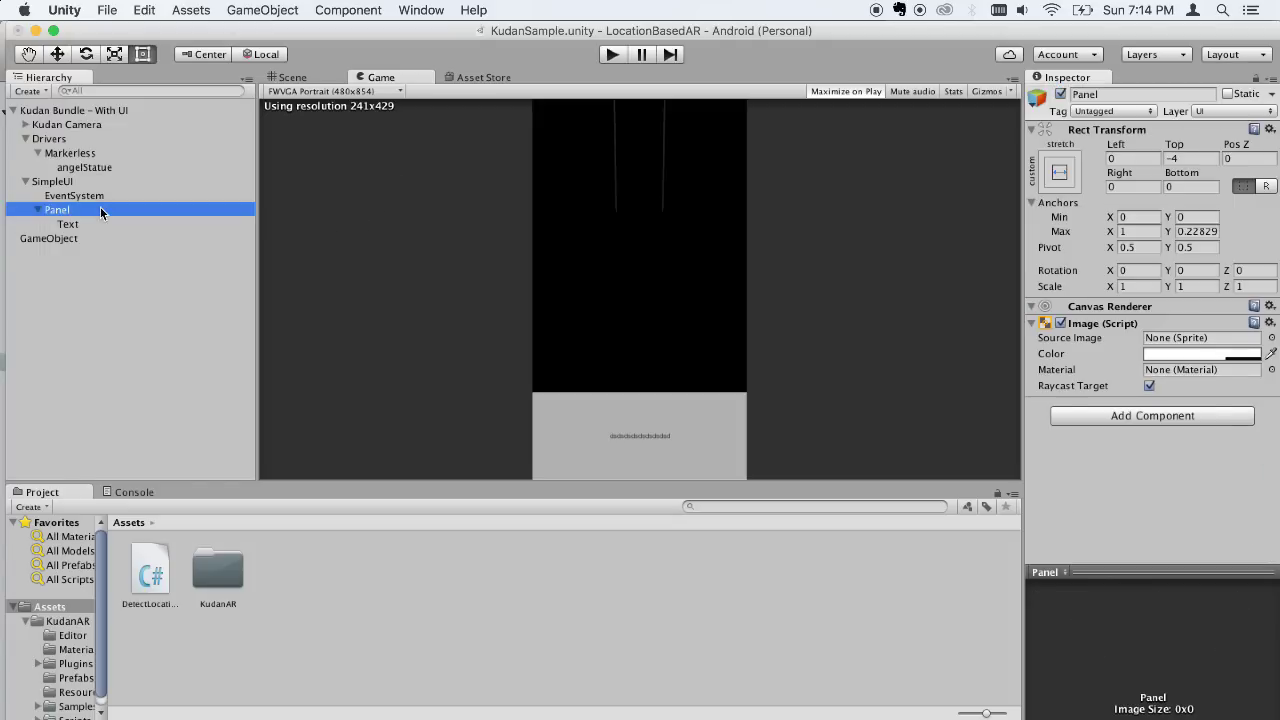
left_click(94, 124)
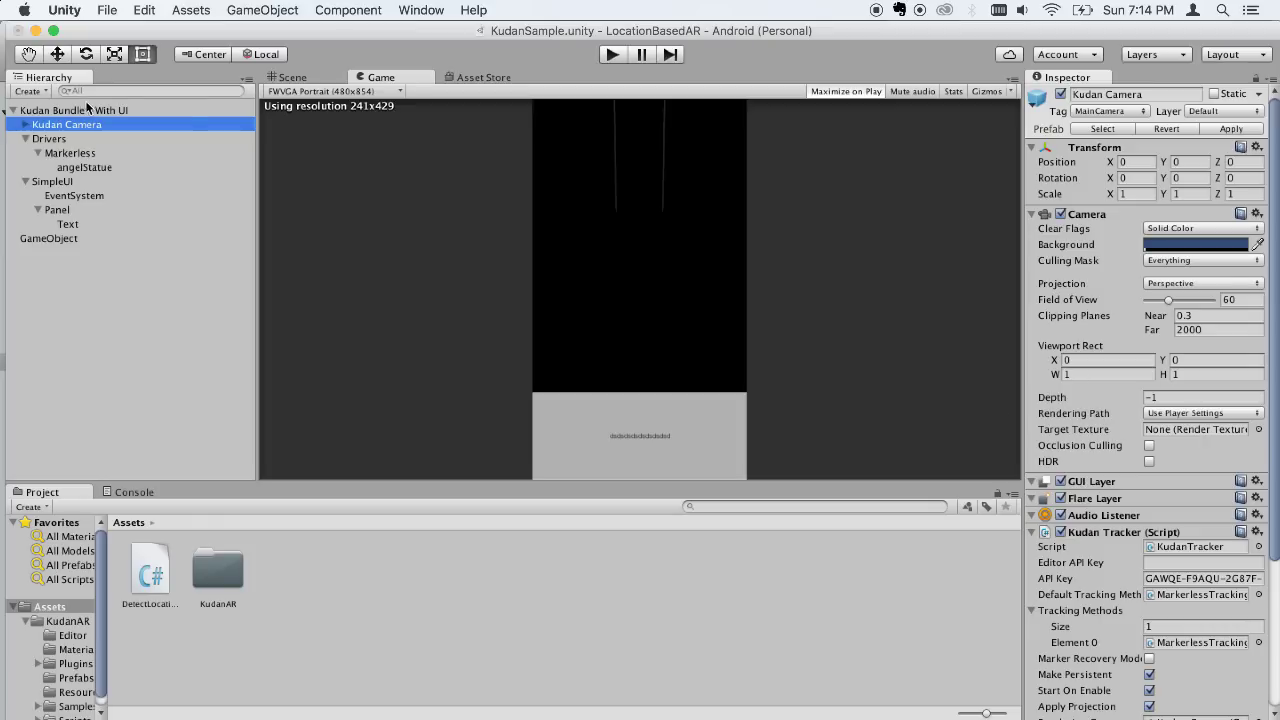
scroll(1039, 440, "down", 5)
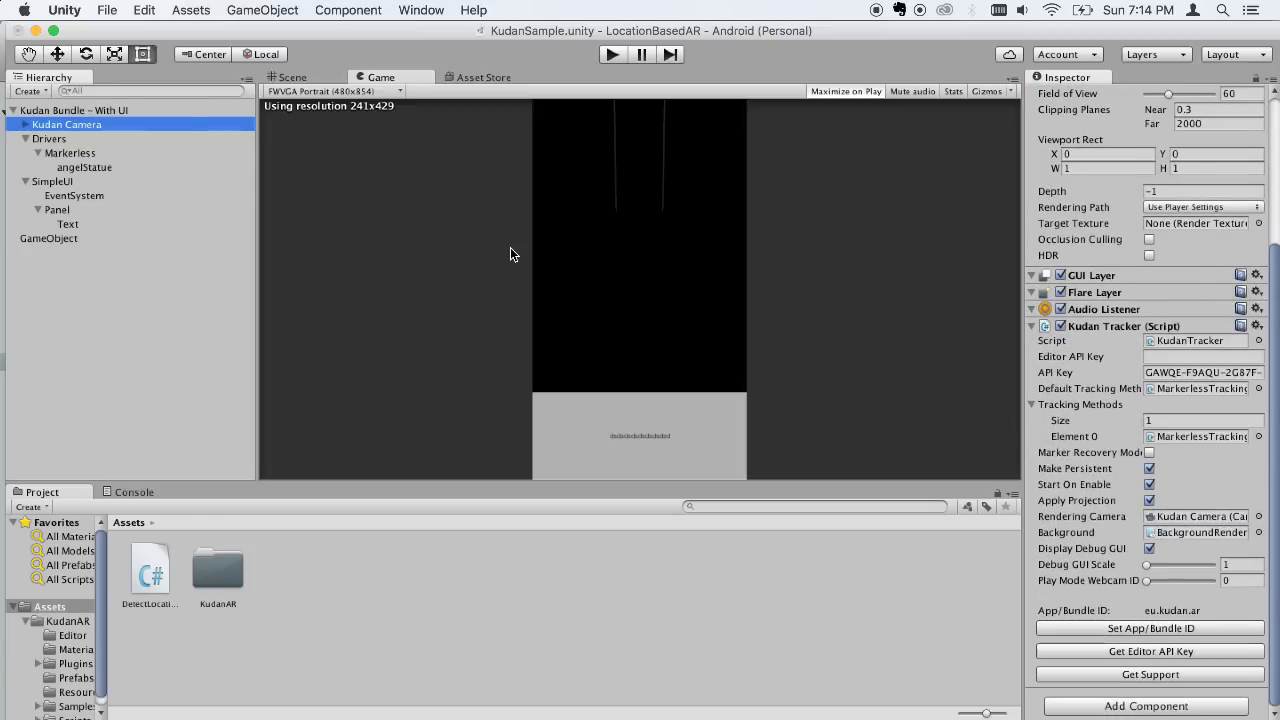
left_click(60, 139)
left_click(77, 155)
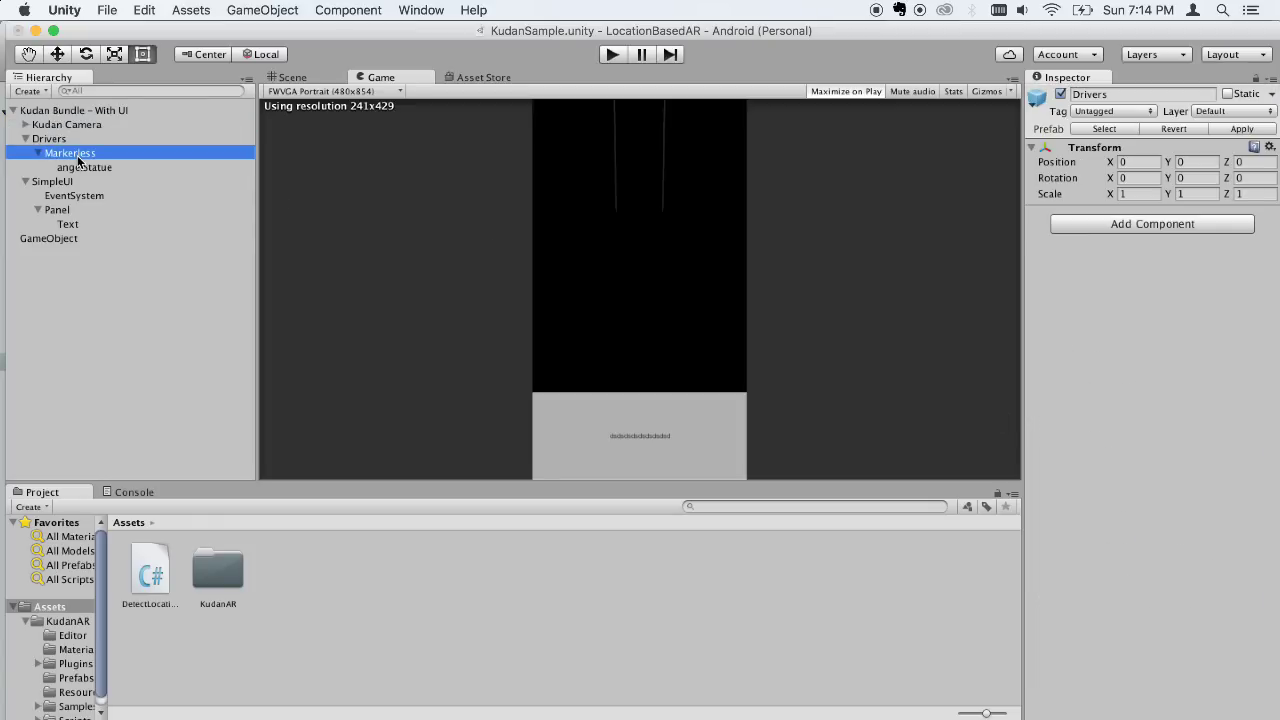
left_click(92, 169)
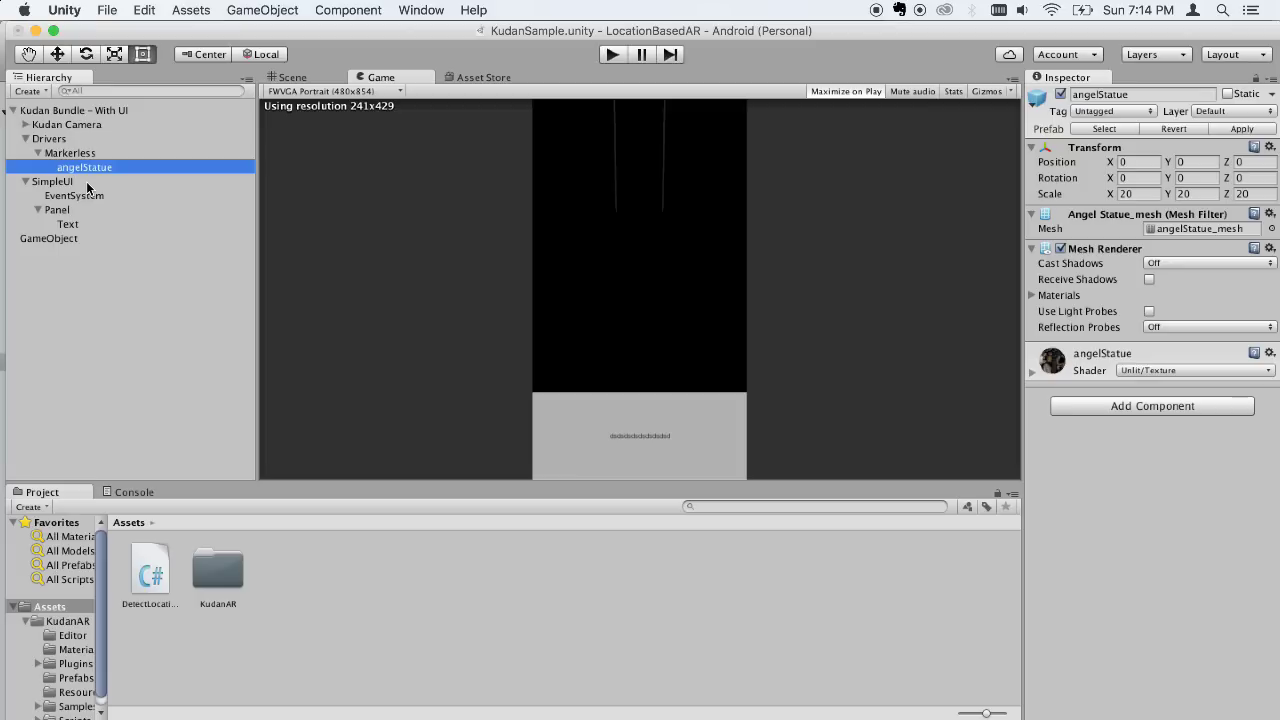
left_click(86, 183)
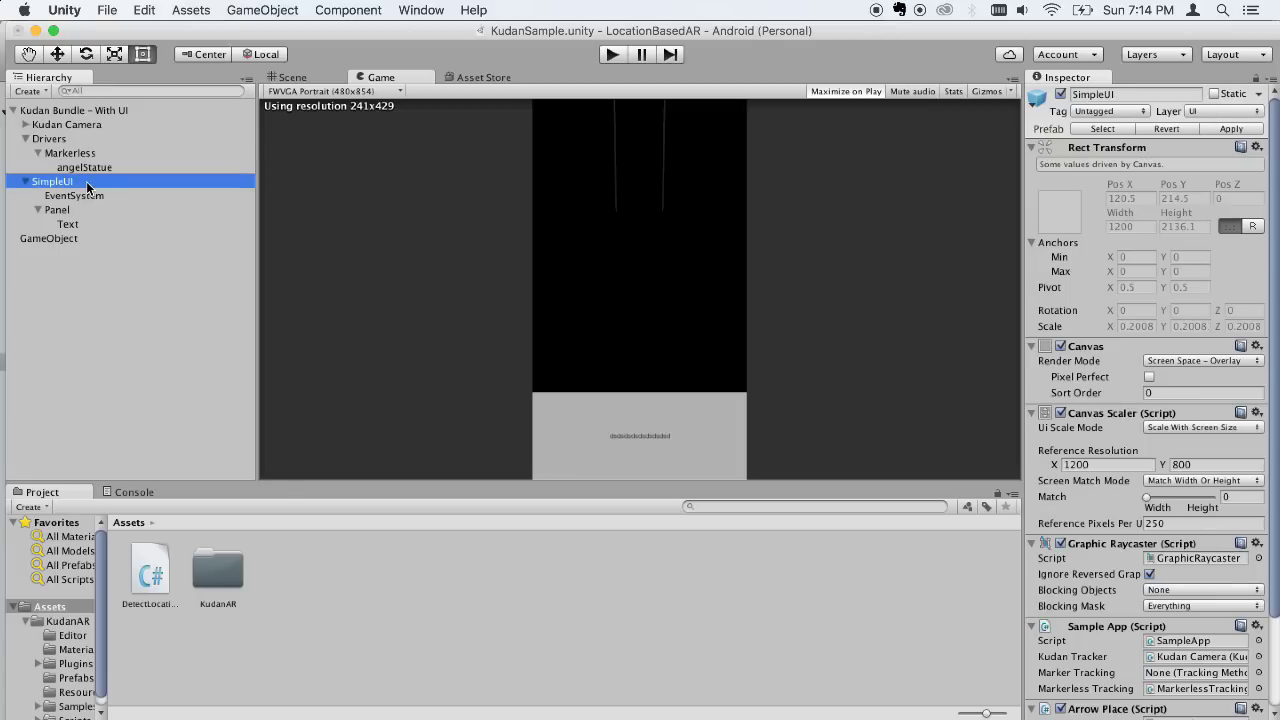
scroll(1155, 430, "down", 3)
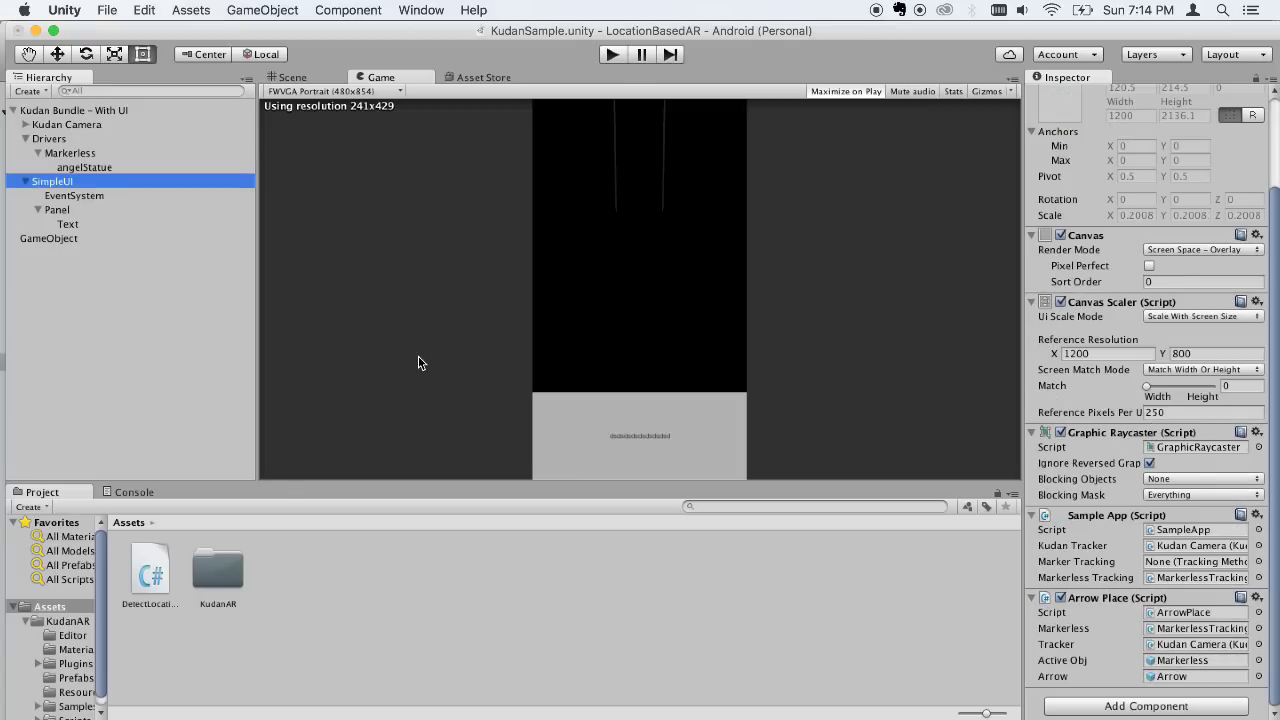
left_click(86, 239)
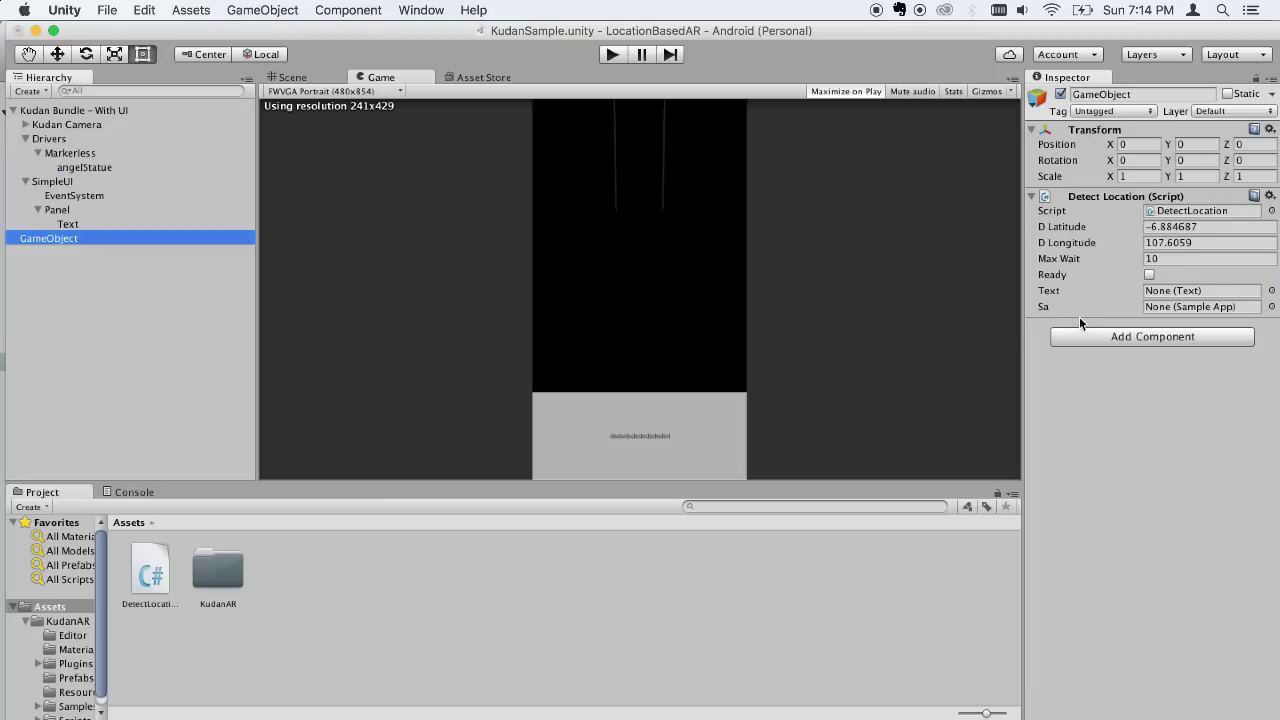
Drag the Text object into Detect Location's Text slot and SimpleUI into its Sa slot.
left_click(72, 225)
left_click(69, 242)
mouse_move(70, 224)
left_mouse_down()
mouse_move(1113, 307)
mouse_move(1160, 290)
left_mouse_up()
mouse_move(73, 182)
left_mouse_down()
mouse_move(852, 360)
mouse_move(1177, 306)
left_mouse_up()
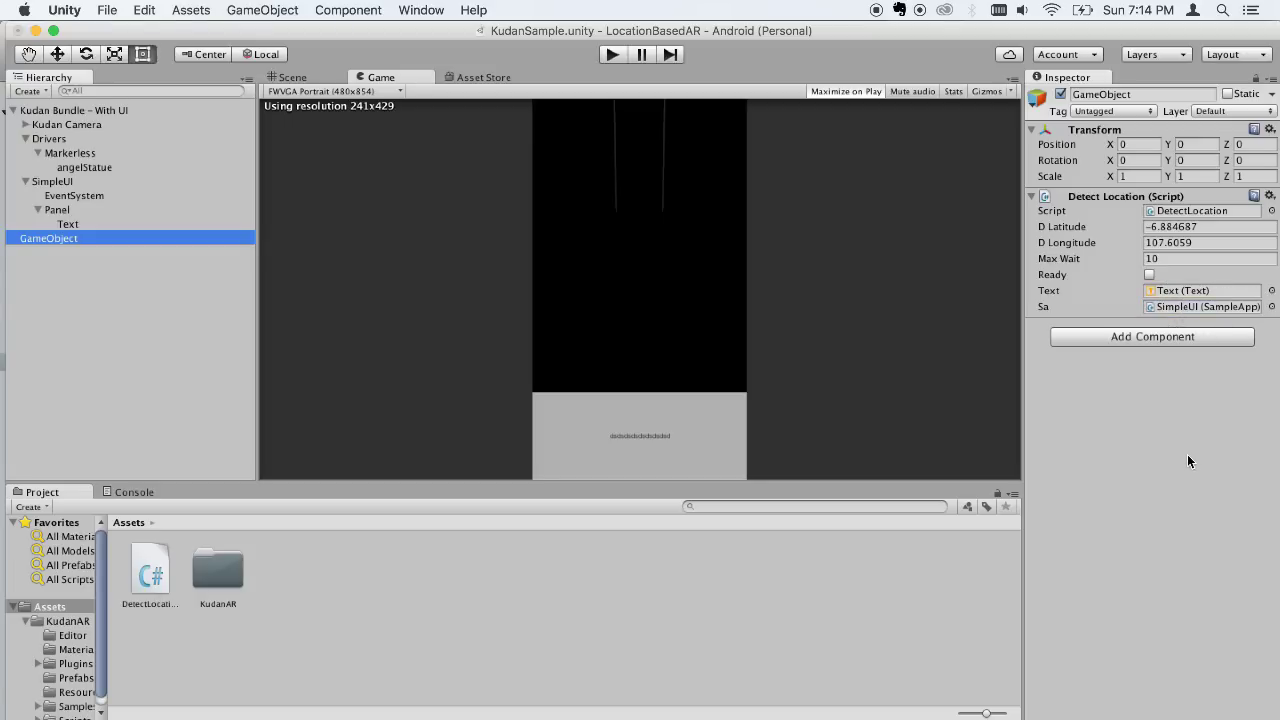
left_click(677, 495)
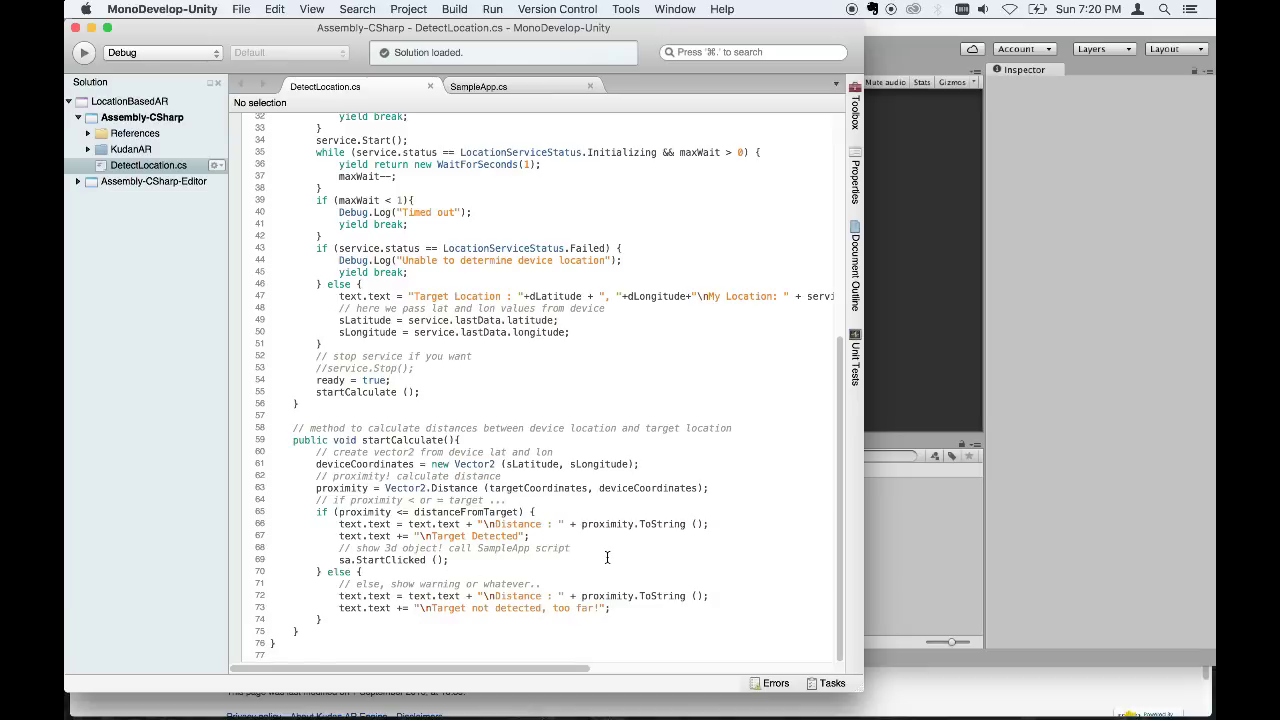
Below the SampleApp field, add the comment '//call getlocation from start' and begin 'void Start(){'.
scroll(606, 557, "up", 1)
scroll(606, 557, "up", 1)
scroll(606, 557, "up", 1)
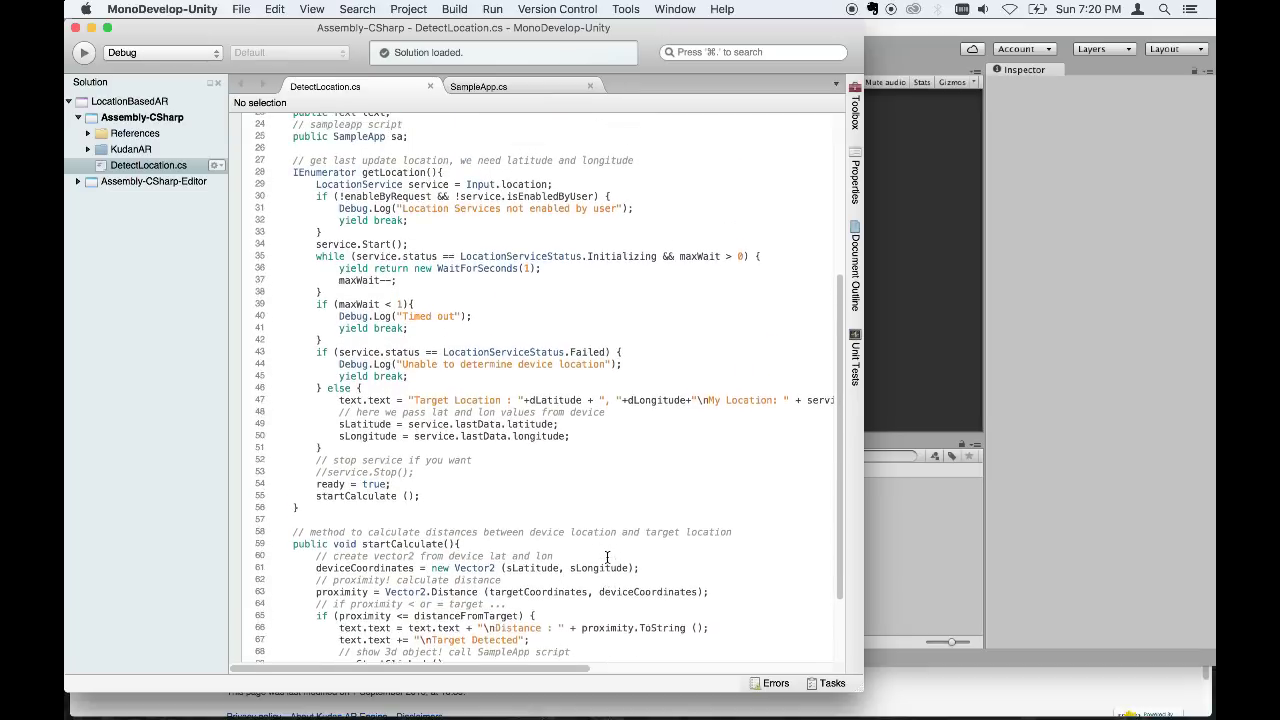
scroll(606, 557, "up", 6)
scroll(517, 382, "up", 1)
left_click(511, 383)
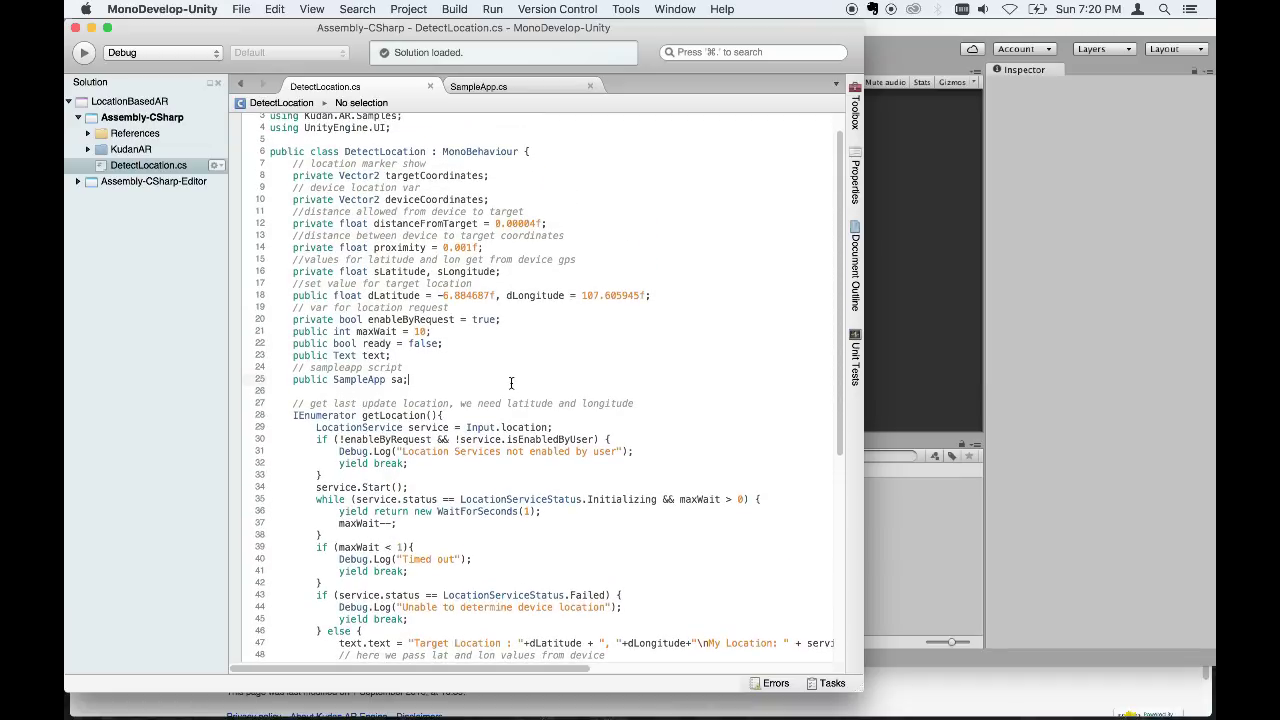
key("Return")
key("Return")
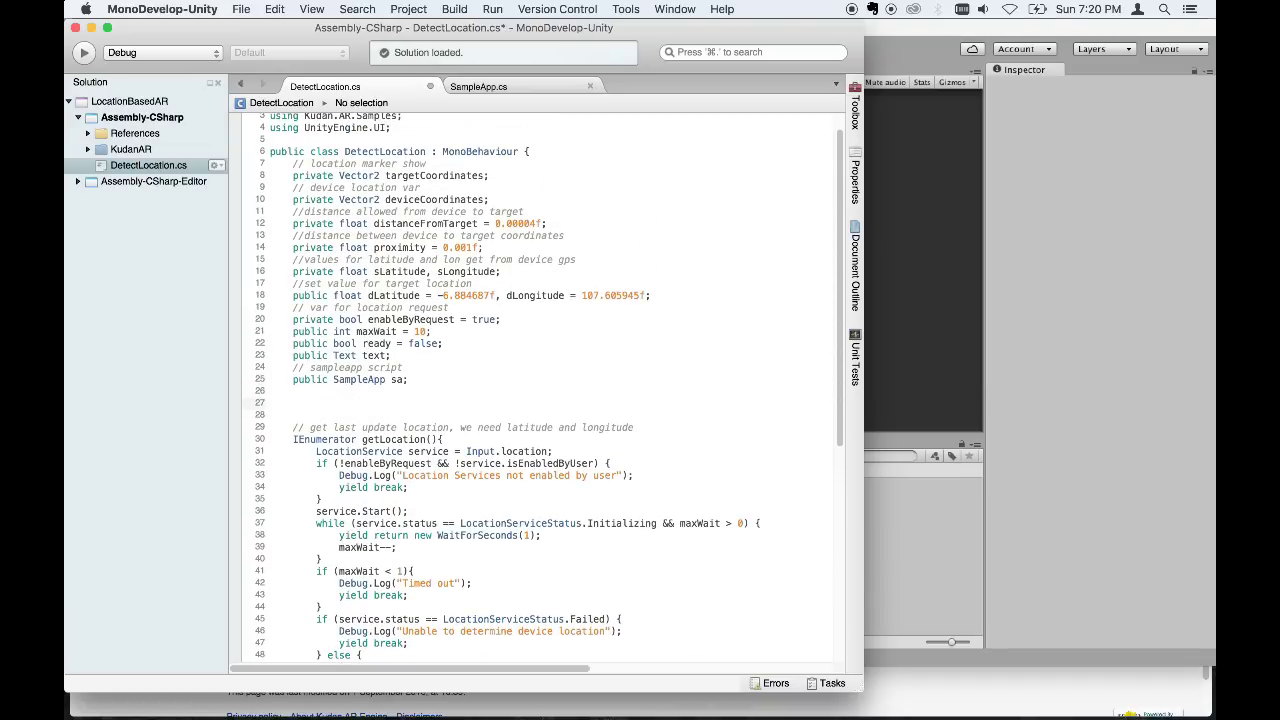
type("c")
type("/call ")
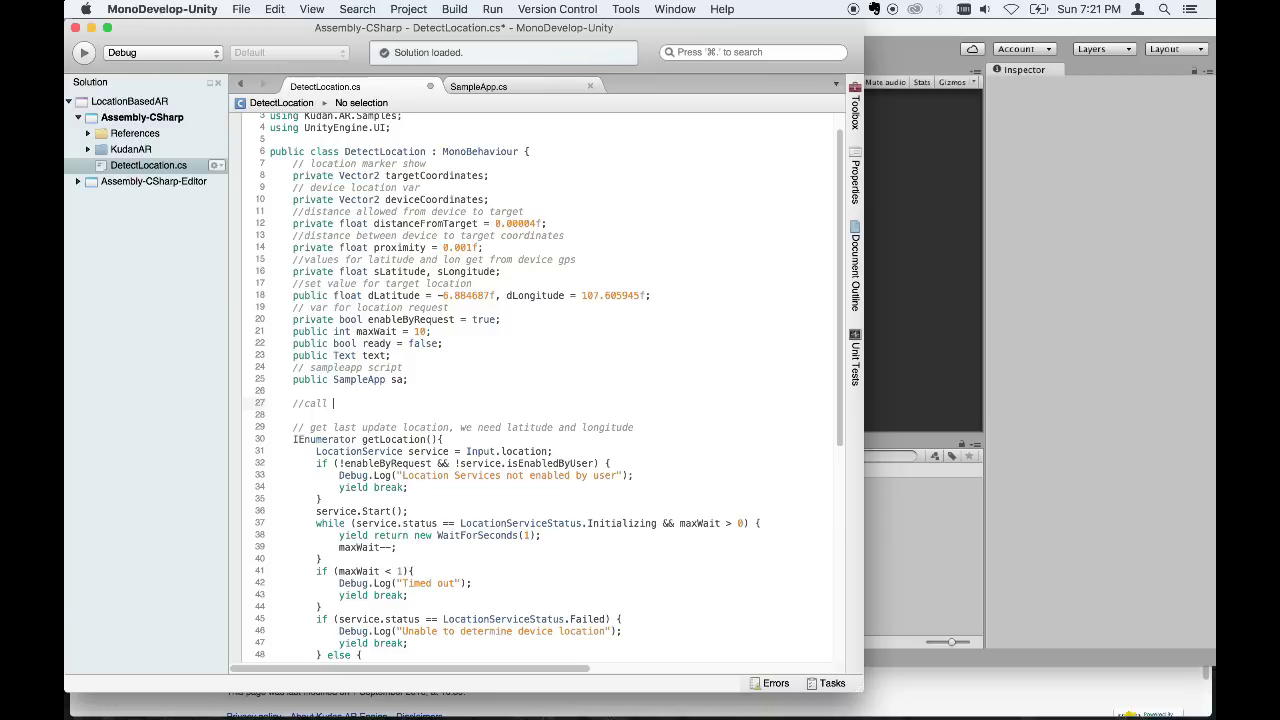
type("get")
type("loca")
type("tion fro")
type("m start")
key("Return")
key("Return")
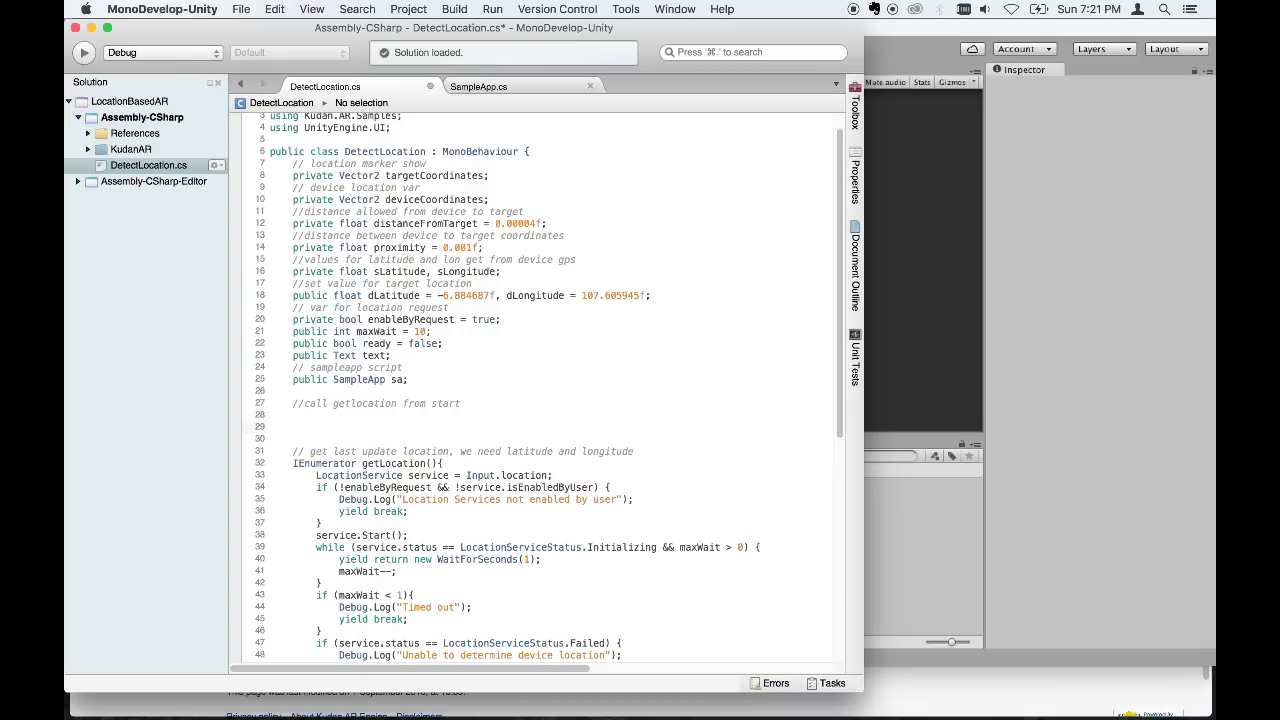
type("void ")
type("Start")
type("(){")
Make Start() call StartCoroutine (getLocation ()); and open a blank line inside the method.
key("Return")
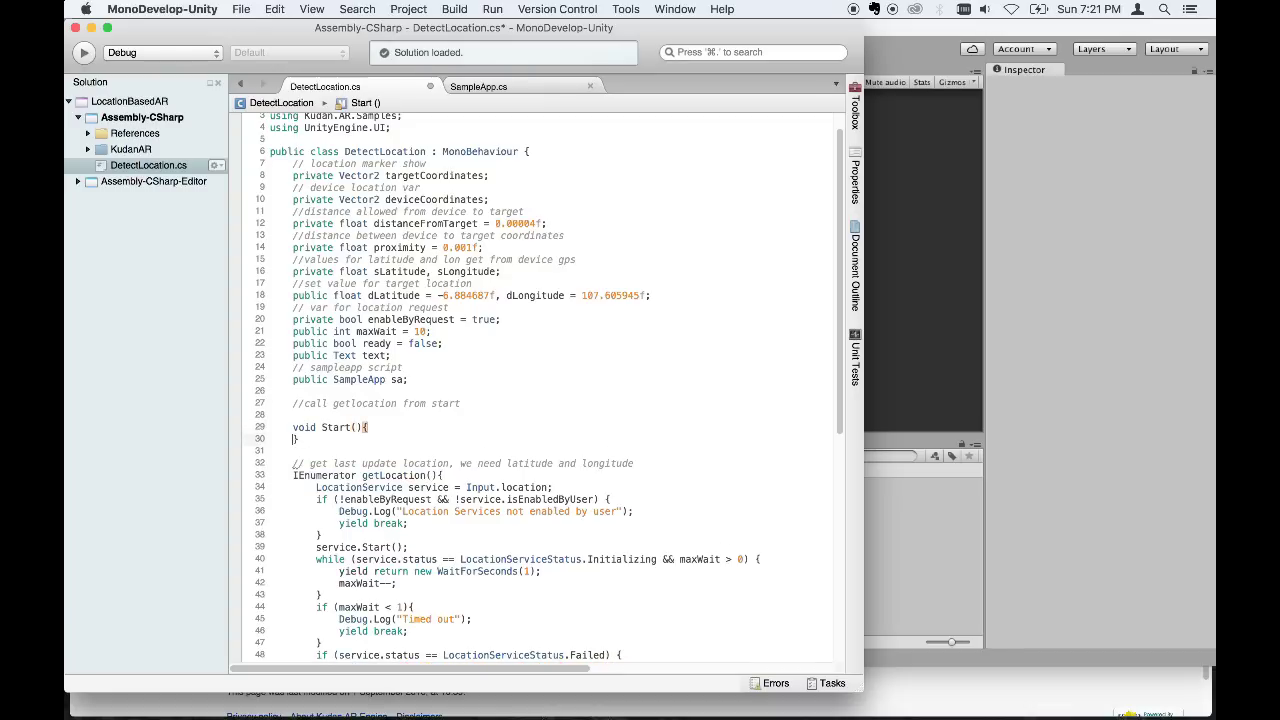
key("Return")
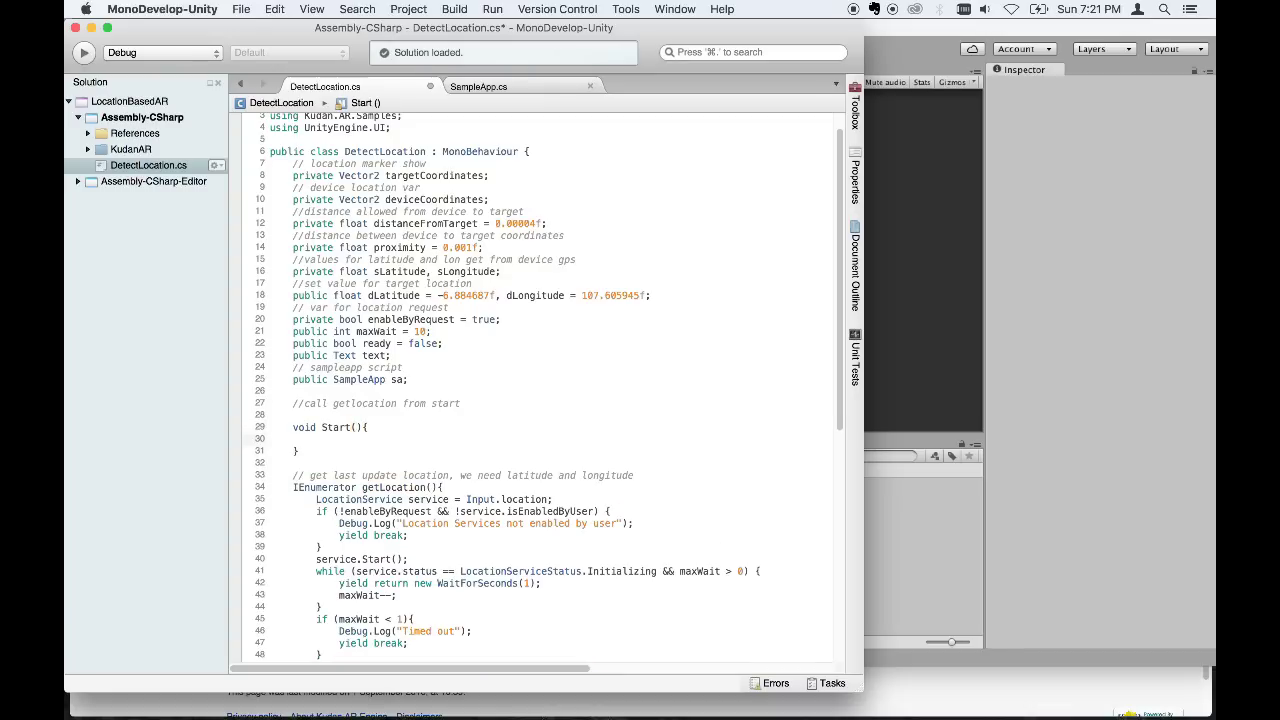
type("start")
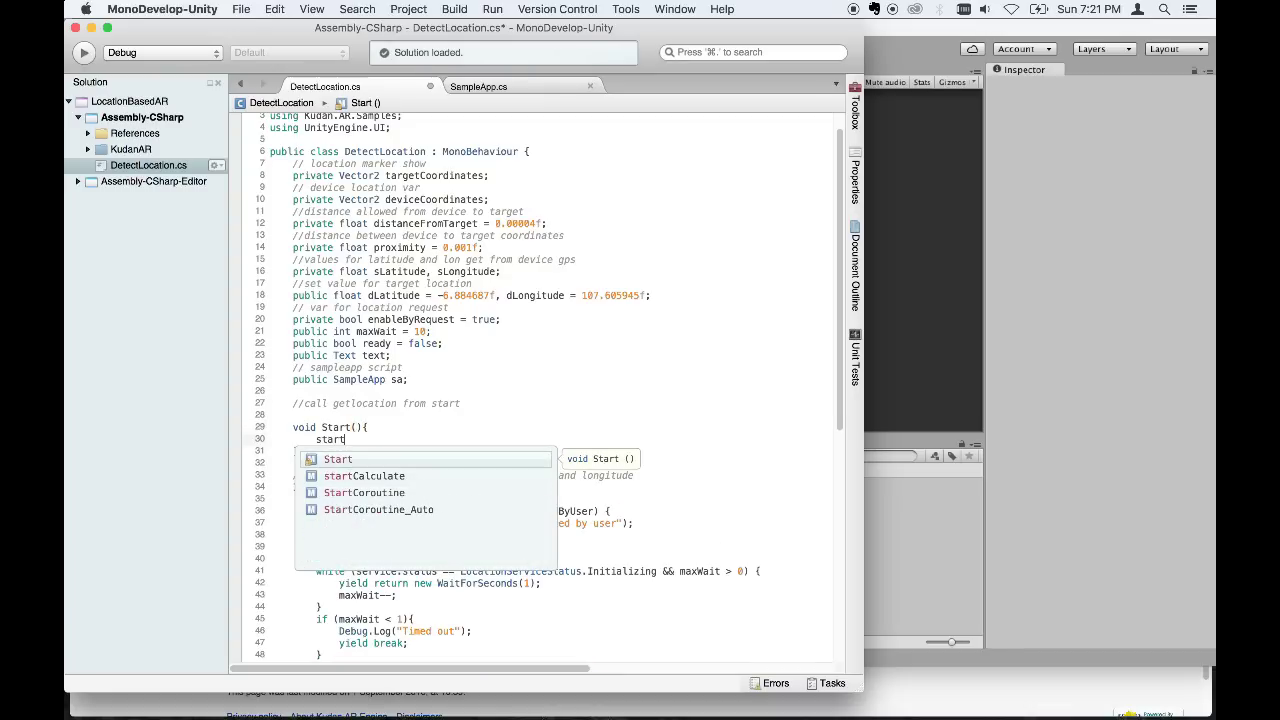
key("Down")
key("Down")
key("Return")
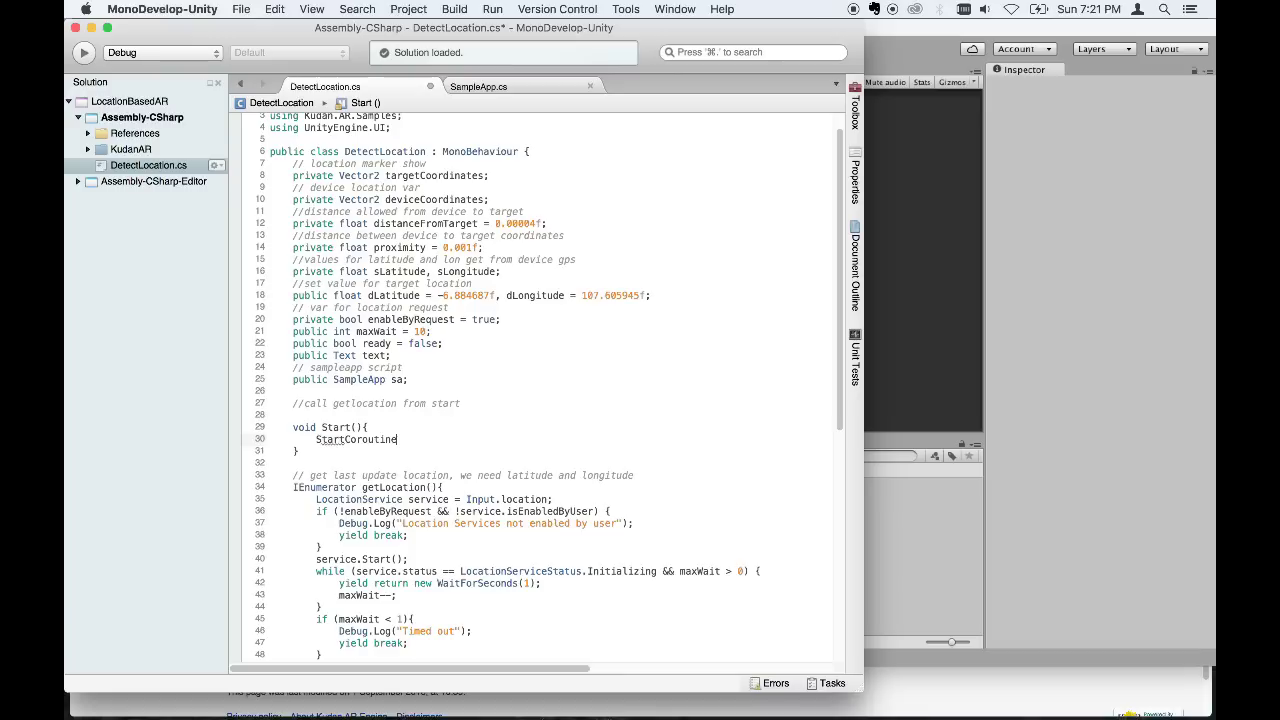
type("(")
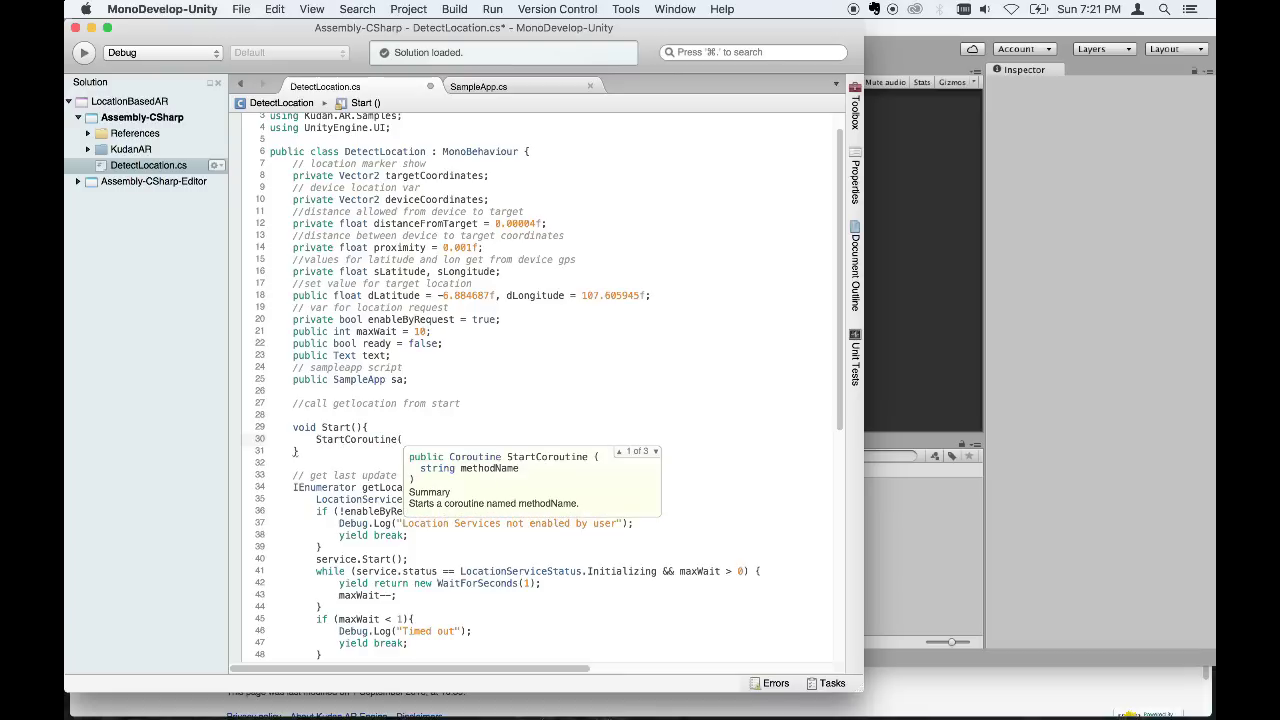
type("get")
key("Return")
type("())")
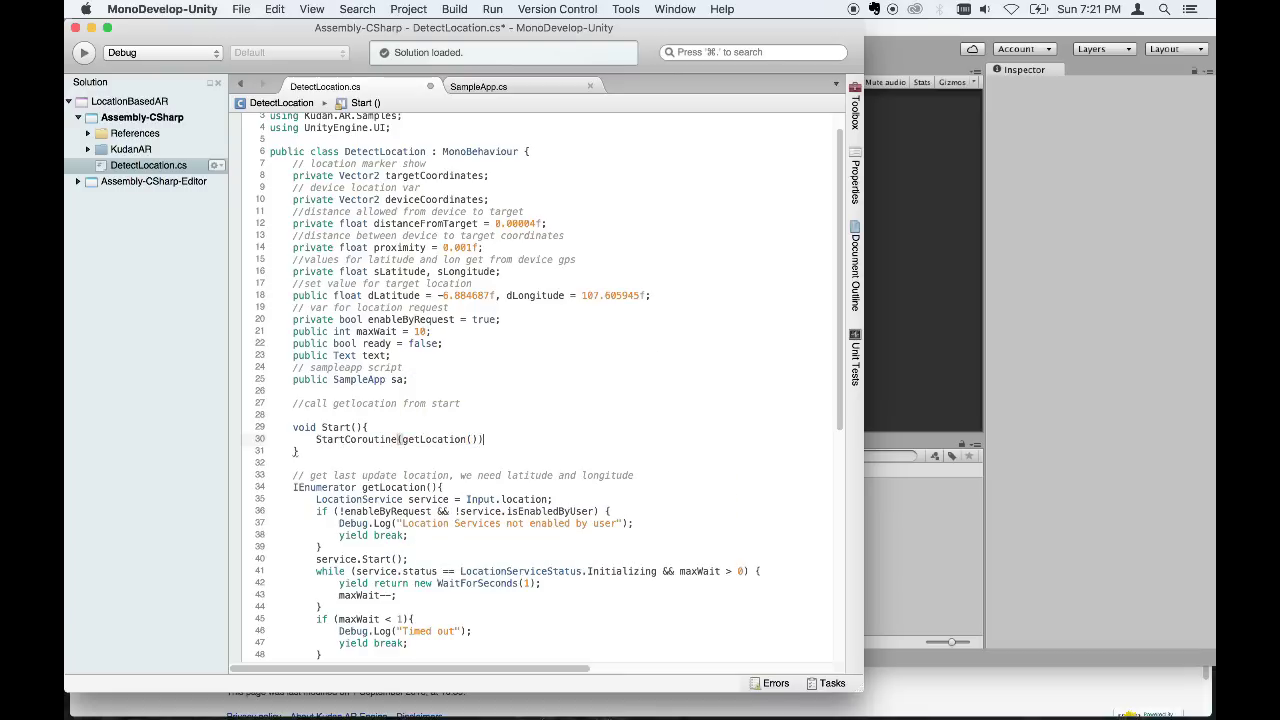
type(";")
left_click(368, 427)
key("Return")
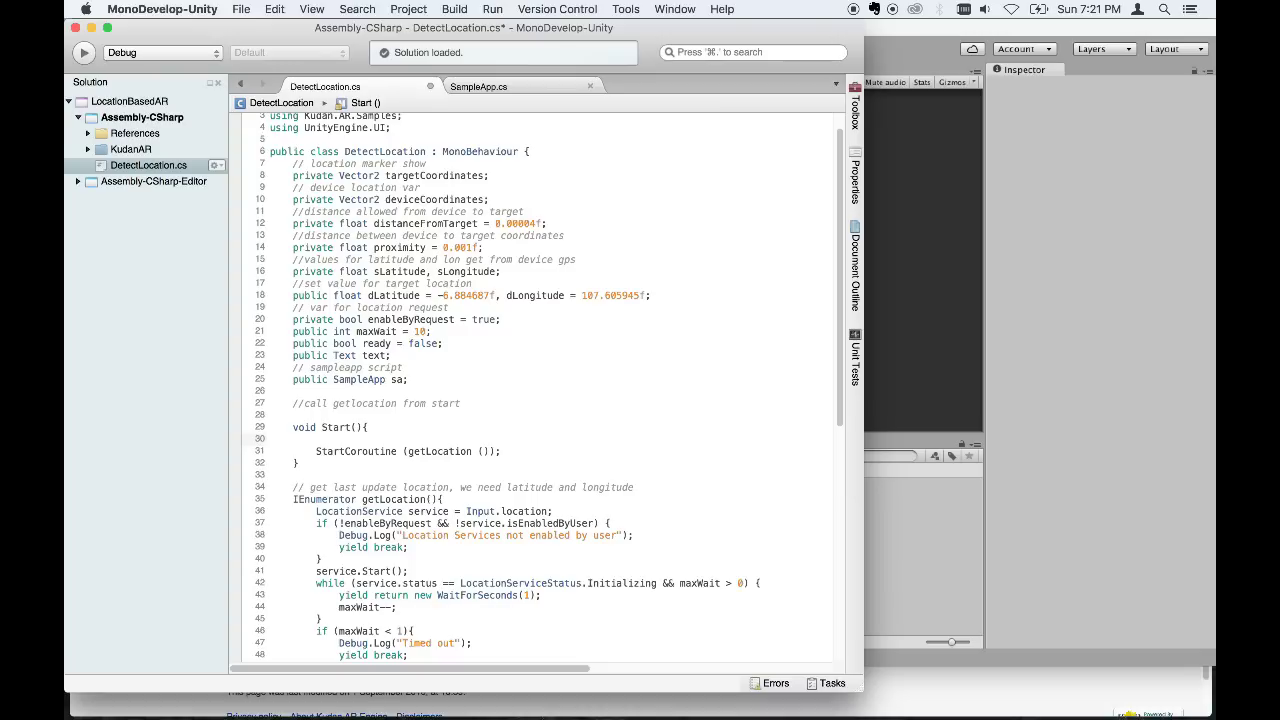
Add the comment 'create vector2 coor from given lat and lon' at the top of Start().
type("tar")
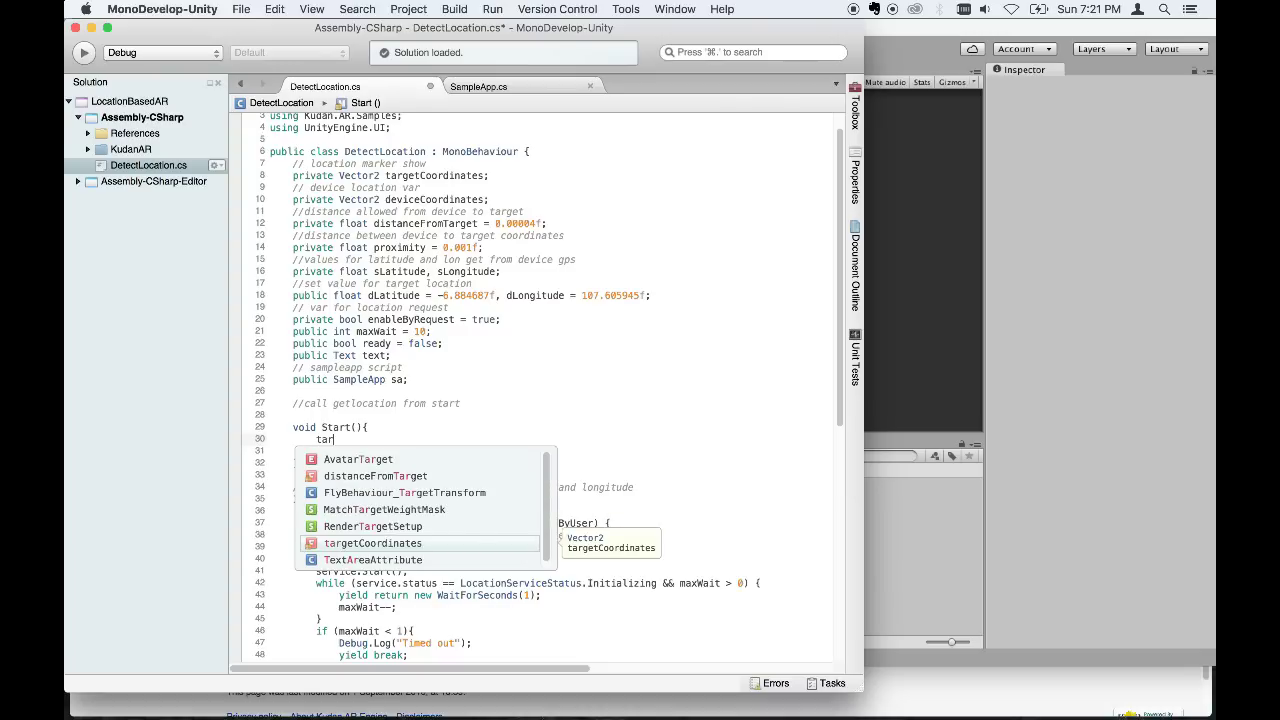
key("BackSpace")
key("BackSpace")
key("BackSpace")
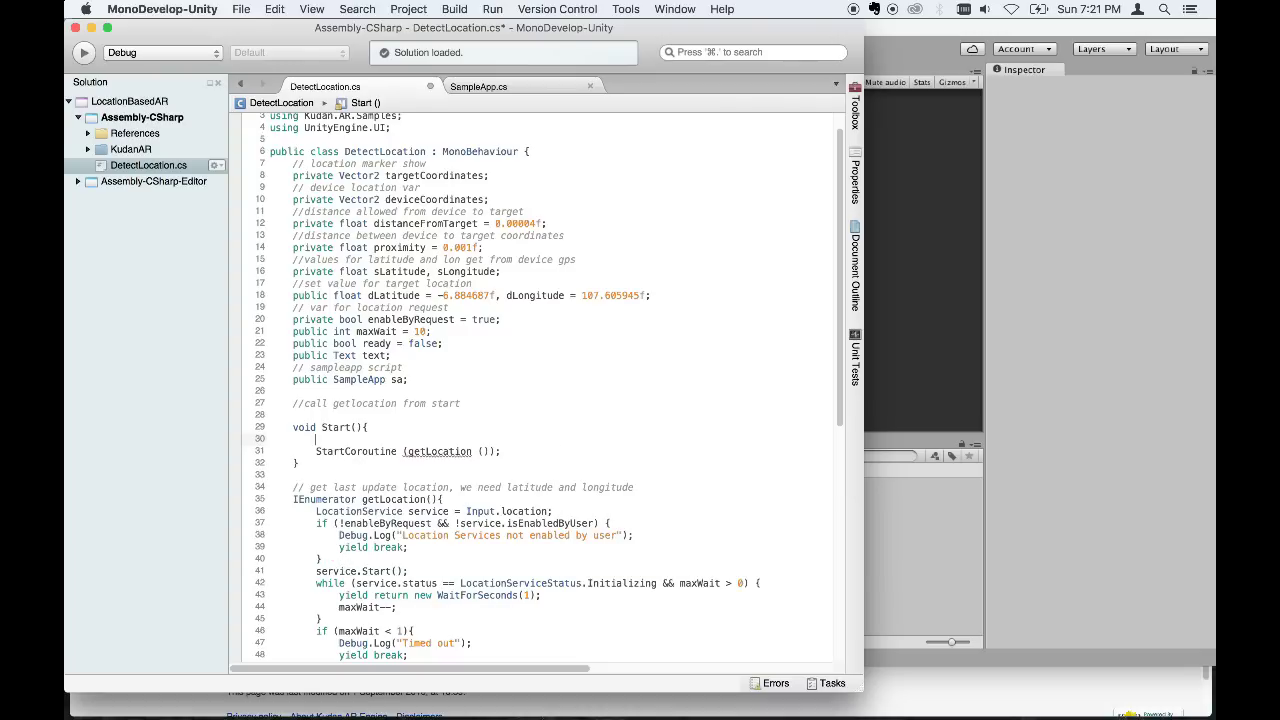
type("//")
type(" in")
type("it")
key("BackSpace")
key("BackSpace")
key("BackSpace")
key("BackSpace")
type("create ")
type("vector")
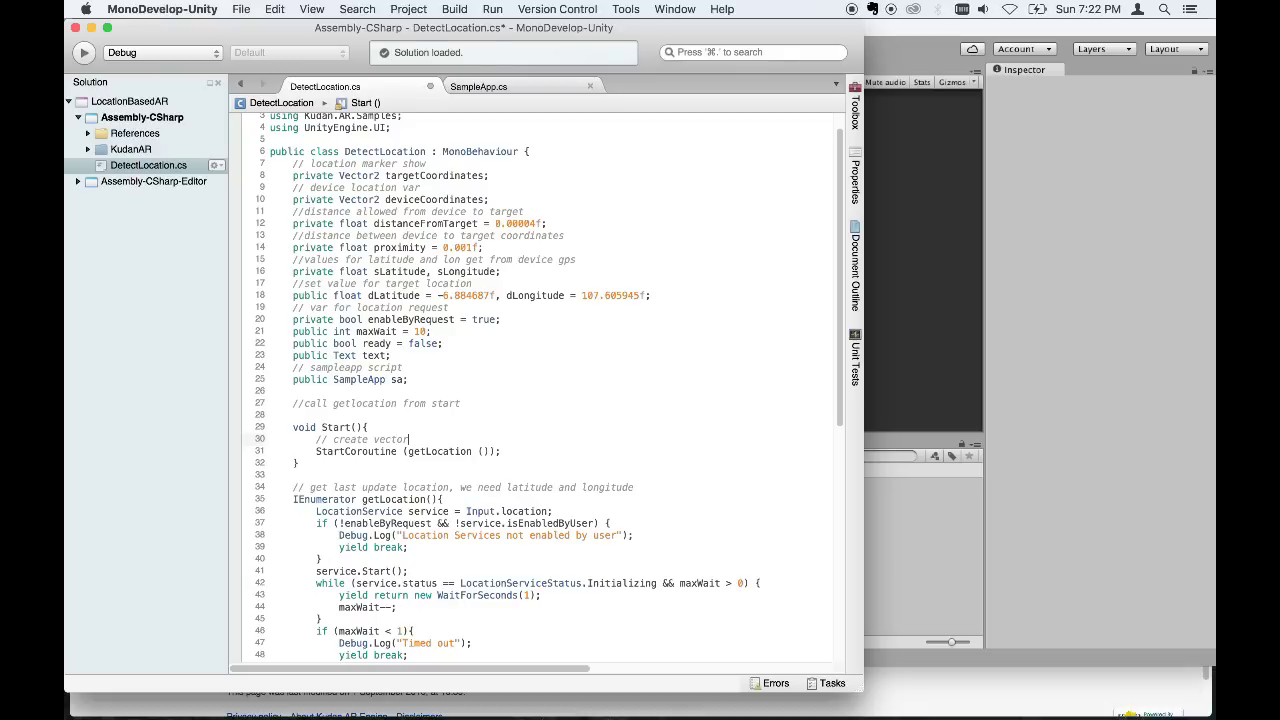
type("2 c")
type("oor fr")
type("om ")
type("given ")
type("lat and ")
type("lo")
type("n")
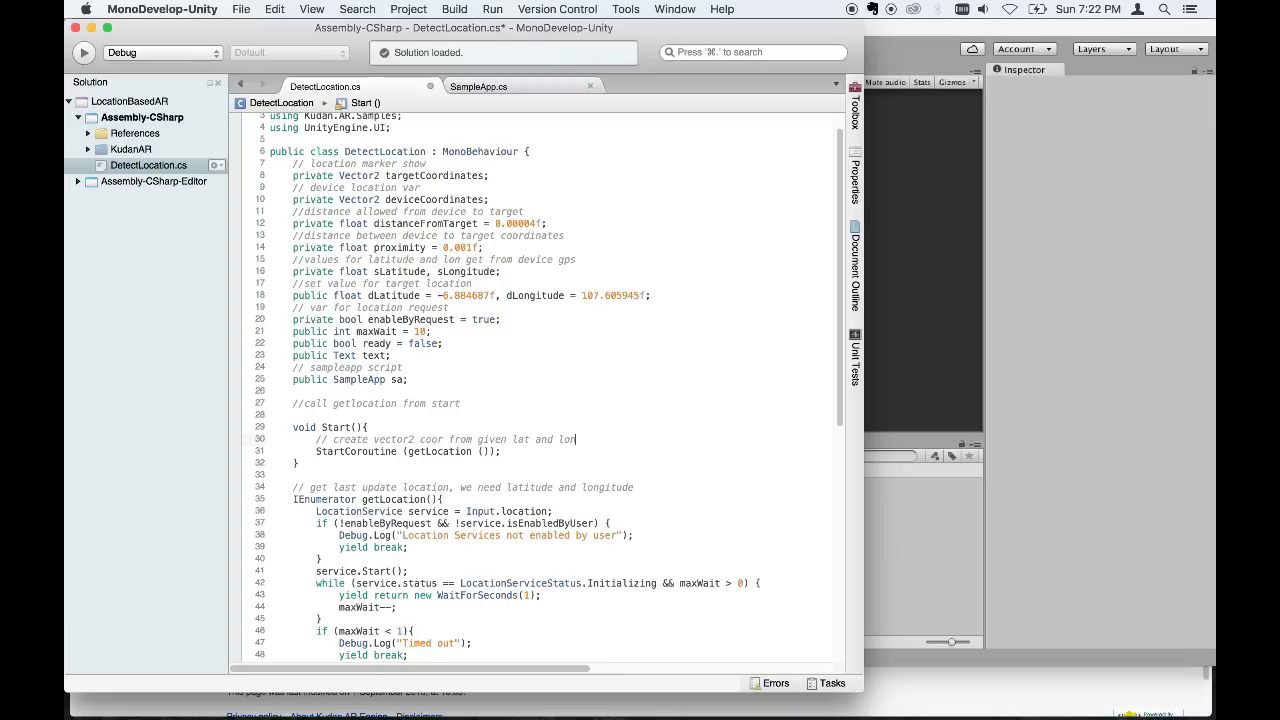
key("Return")
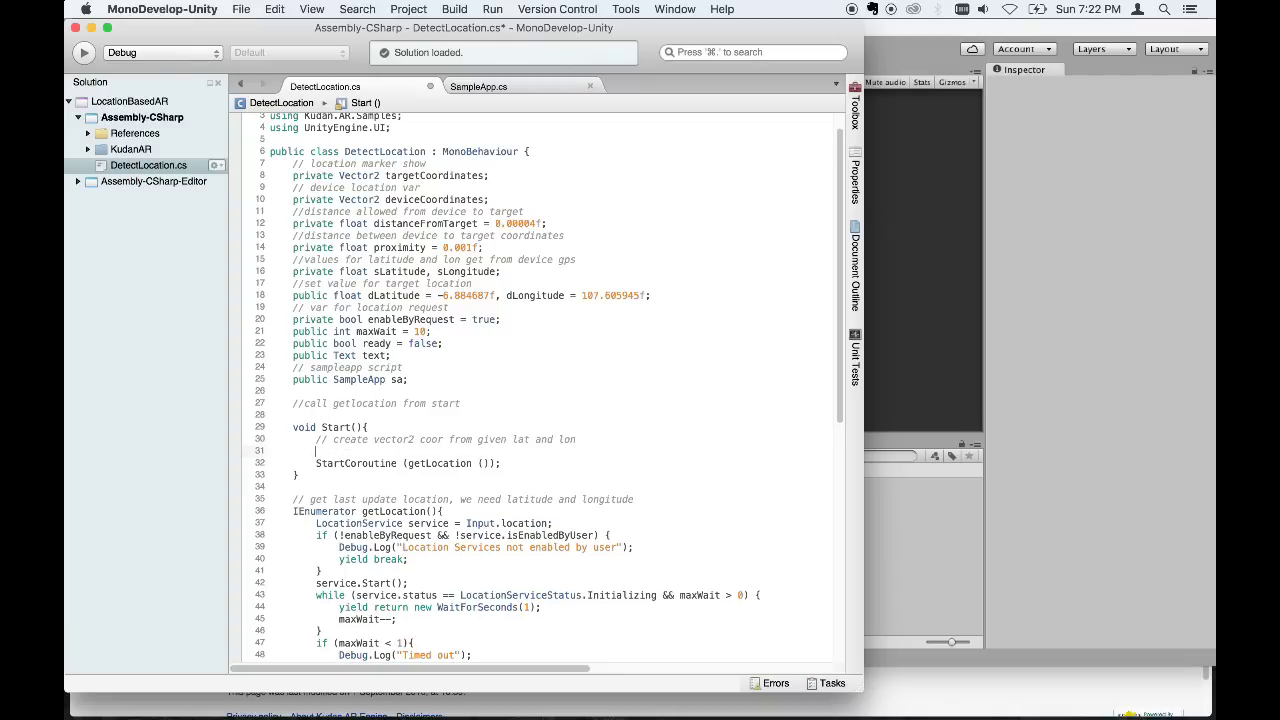
Write targetCoordinates = new Vector2 (dLatitude, dLongitude); followed by a '// start get location' comment.
type("tar")
key("Return")
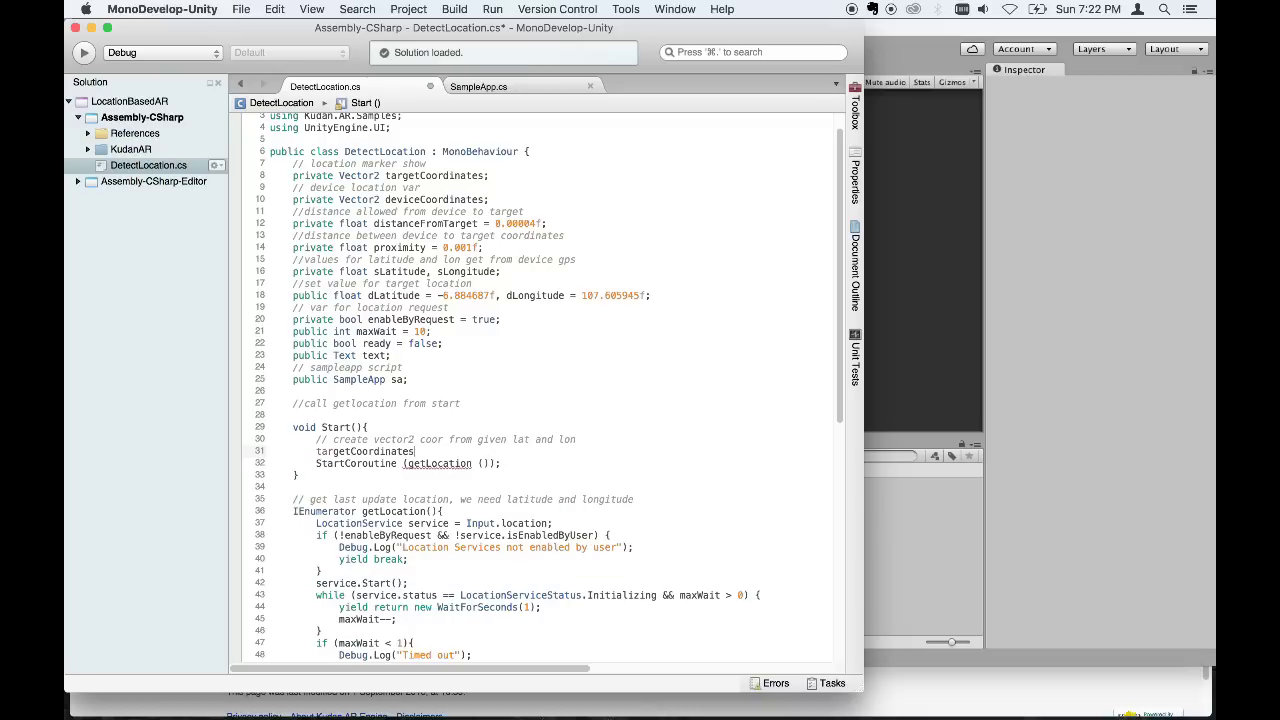
type("= ne")
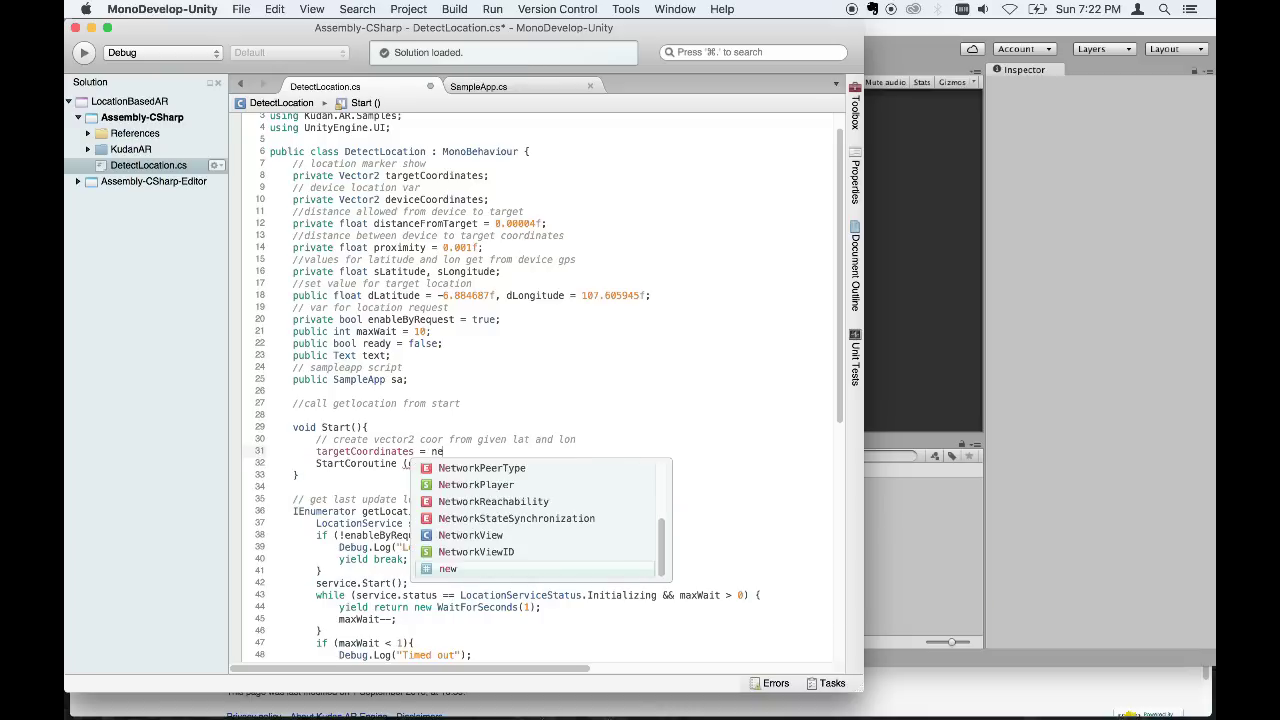
type("w V")
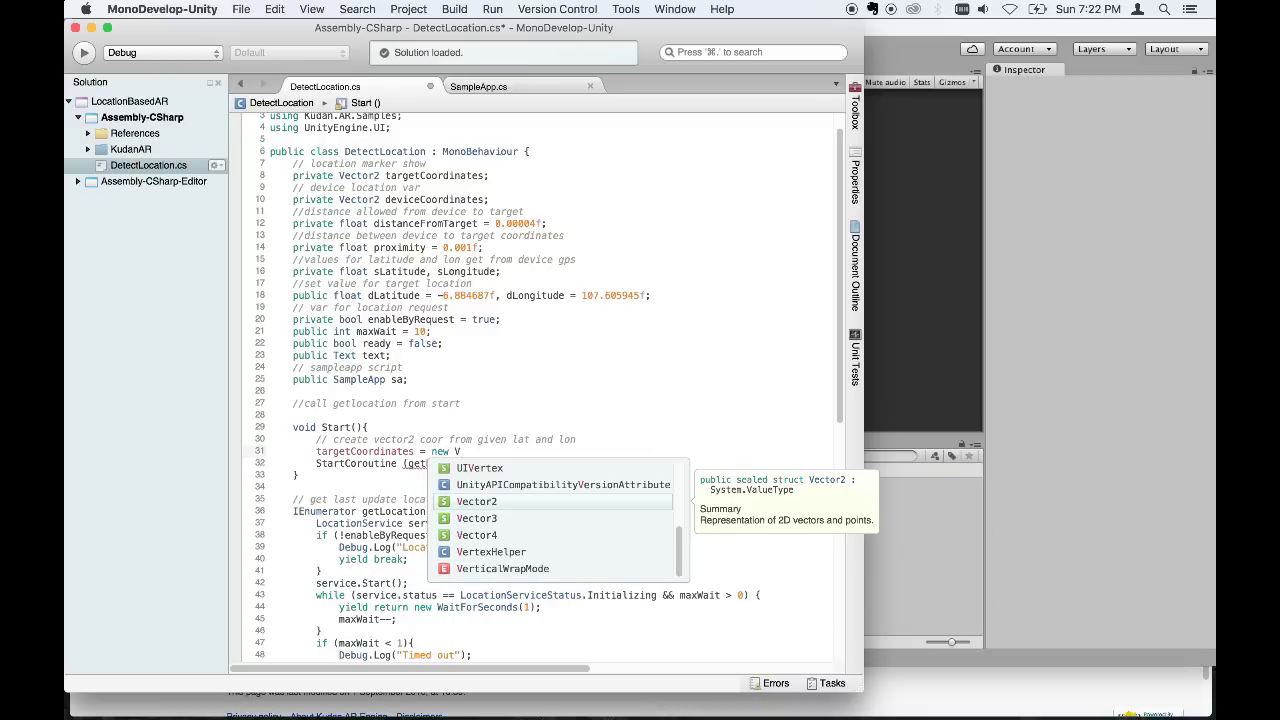
key("Return")
type("(")
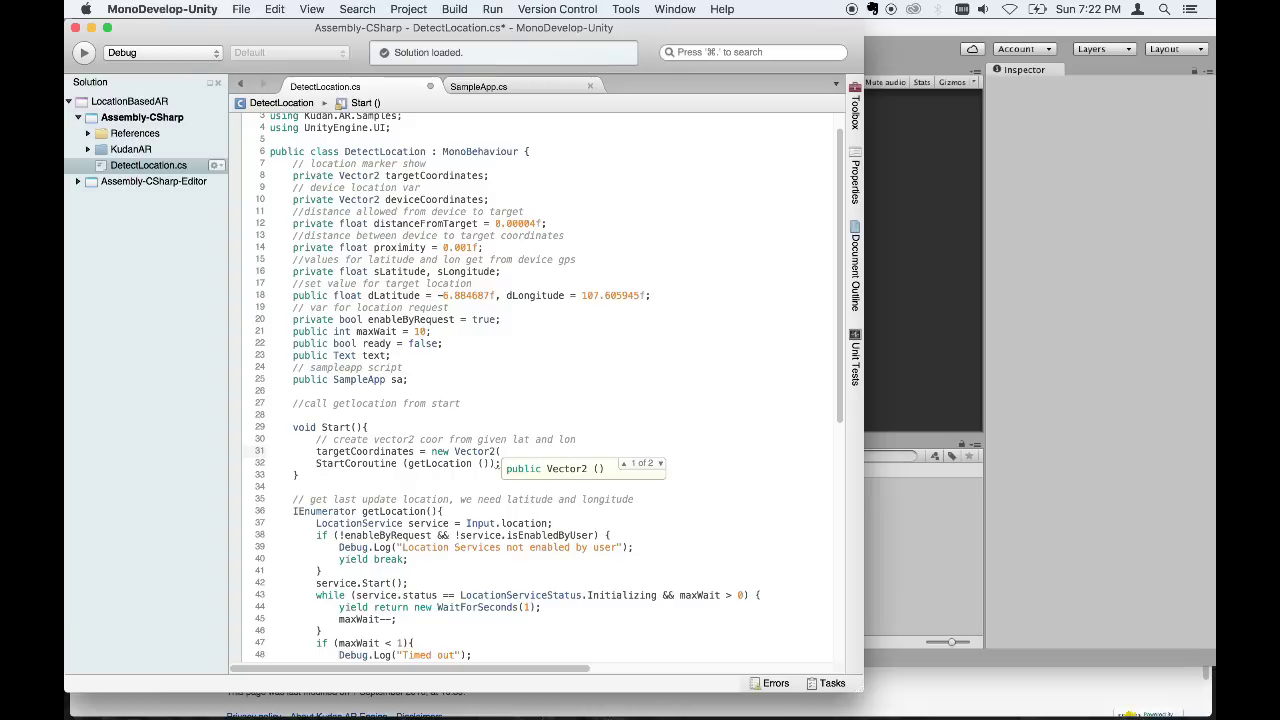
type("dL")
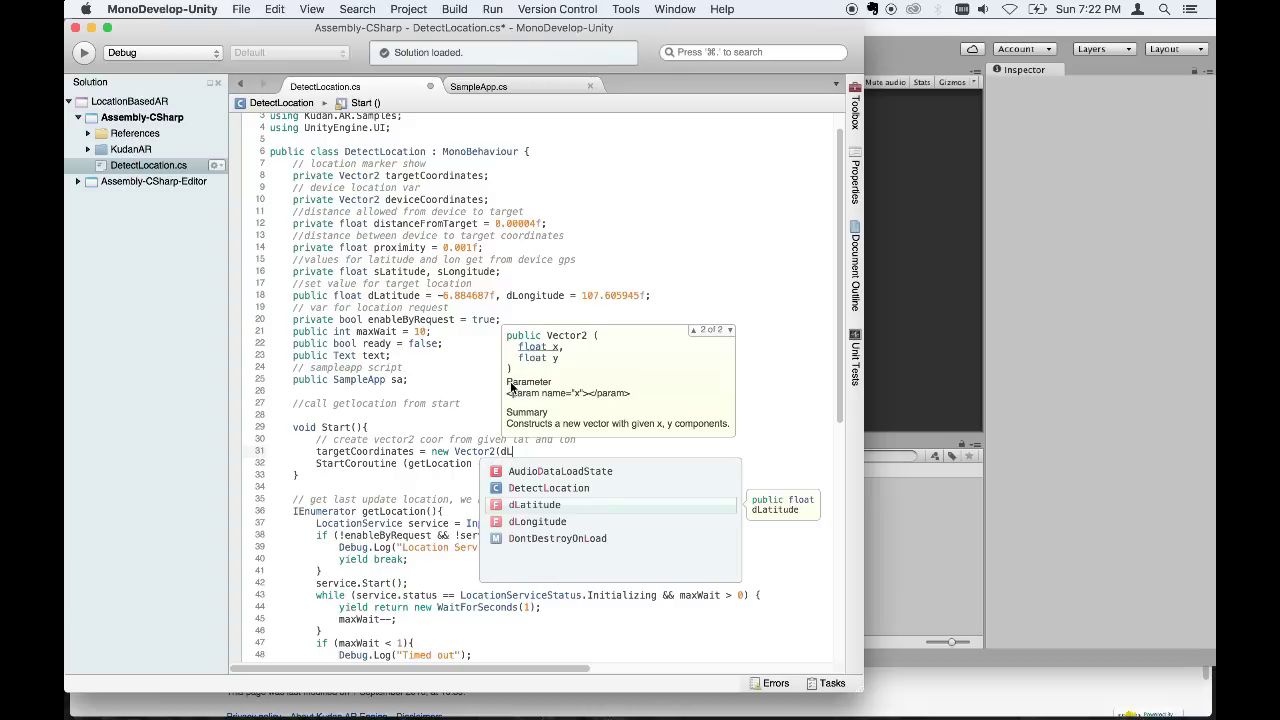
type("atitude, dL")
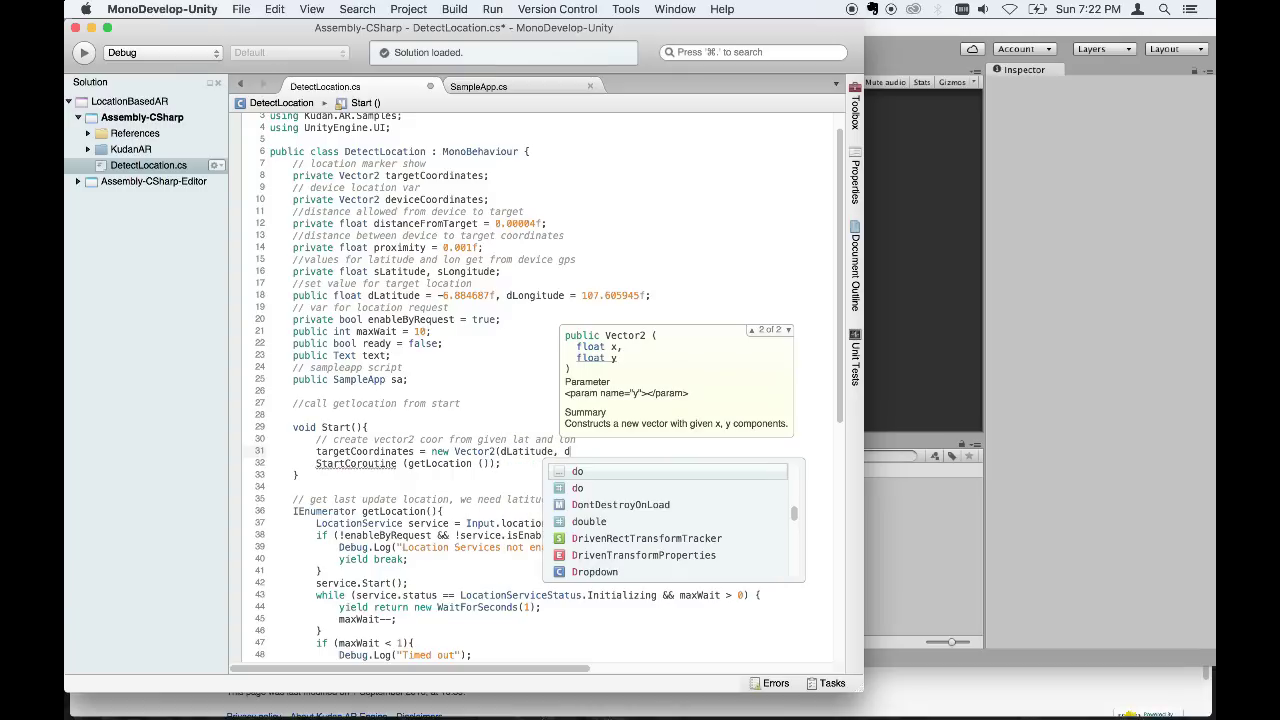
key("Down")
key("Return")
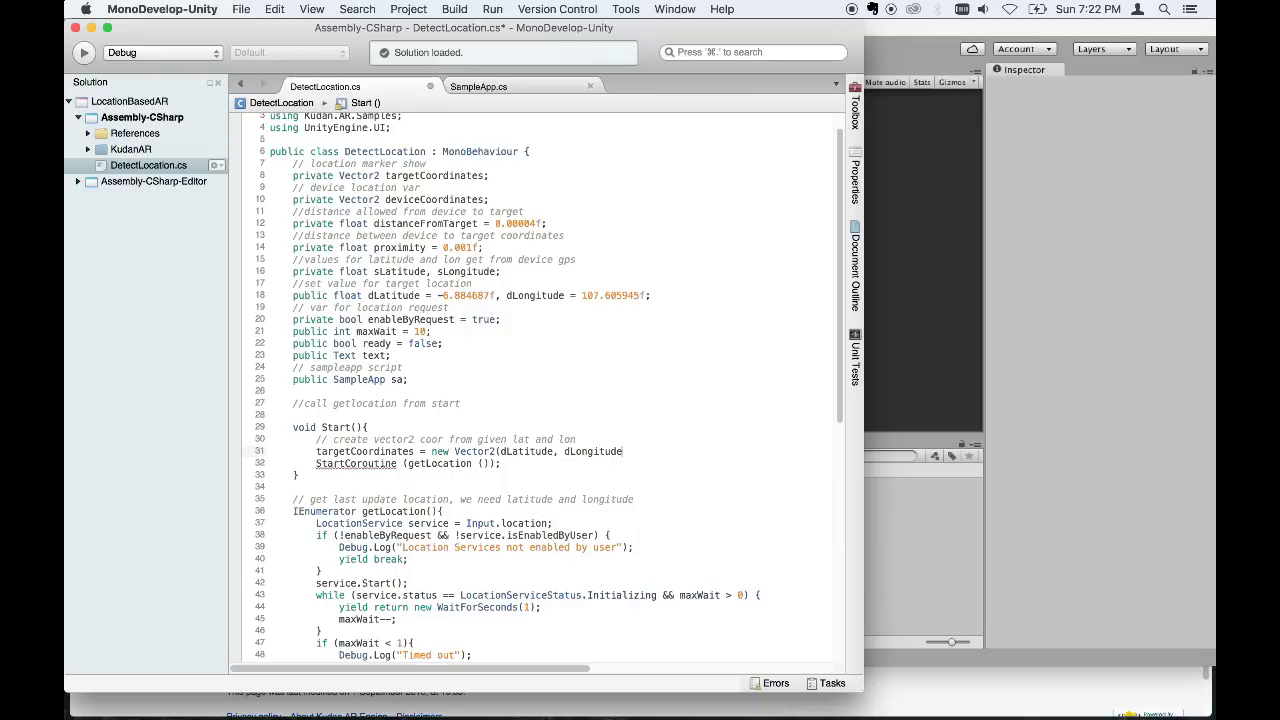
type(");")
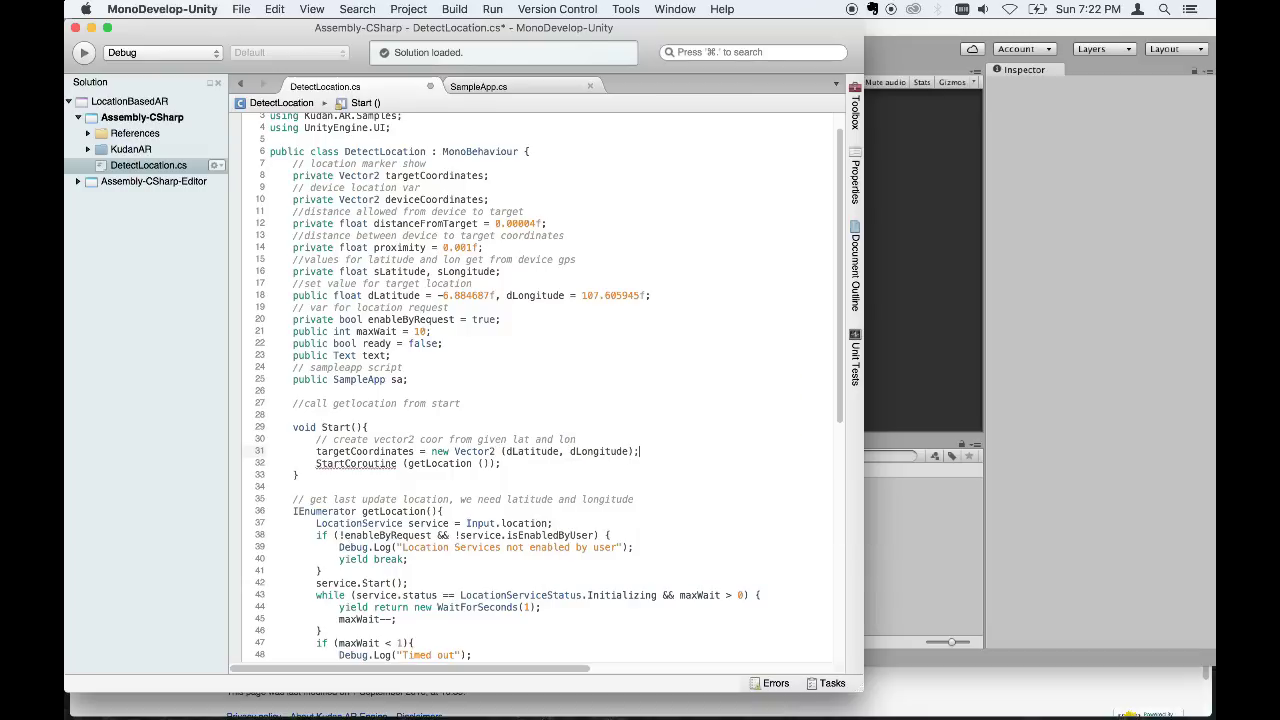
key("Return")
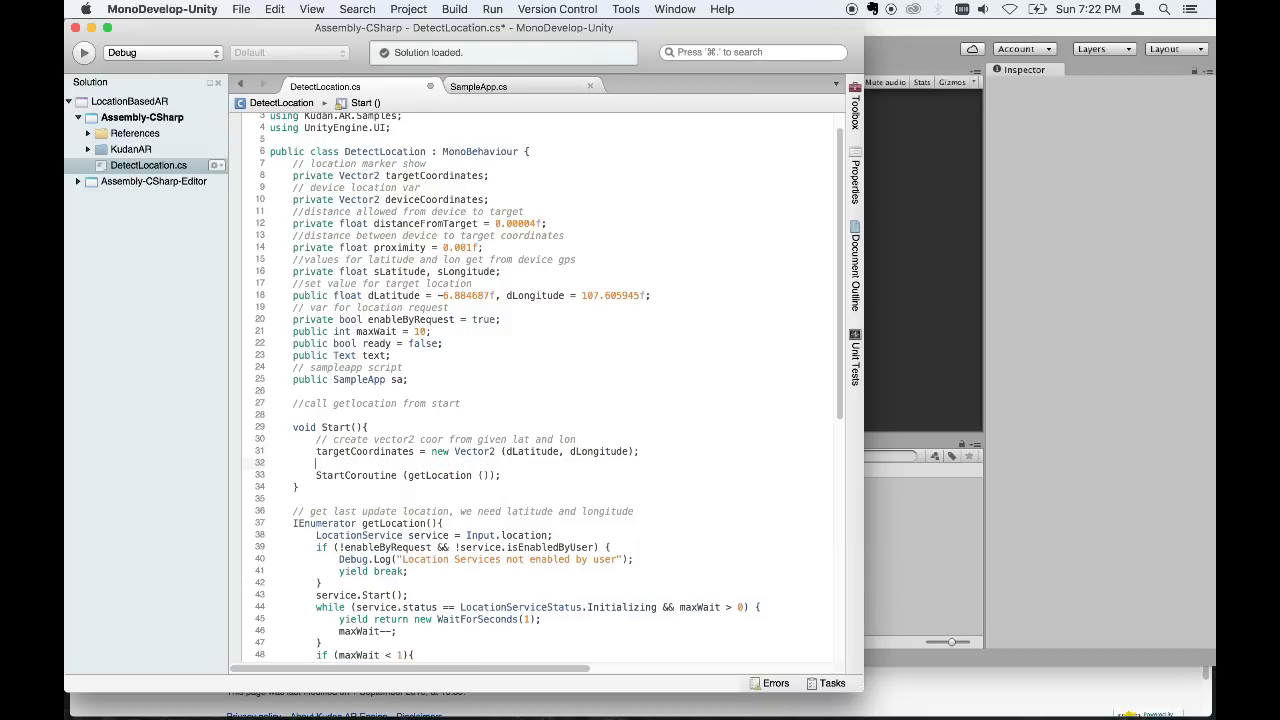
type("// ")
type("start ge")
type("t loca")
type("tion")
Scroll down through DetectLocation.cs to review getLocation and startCalculate.
scroll(602, 378, "down", 2)
scroll(602, 378, "down", 2)
scroll(602, 378, "down", 1)
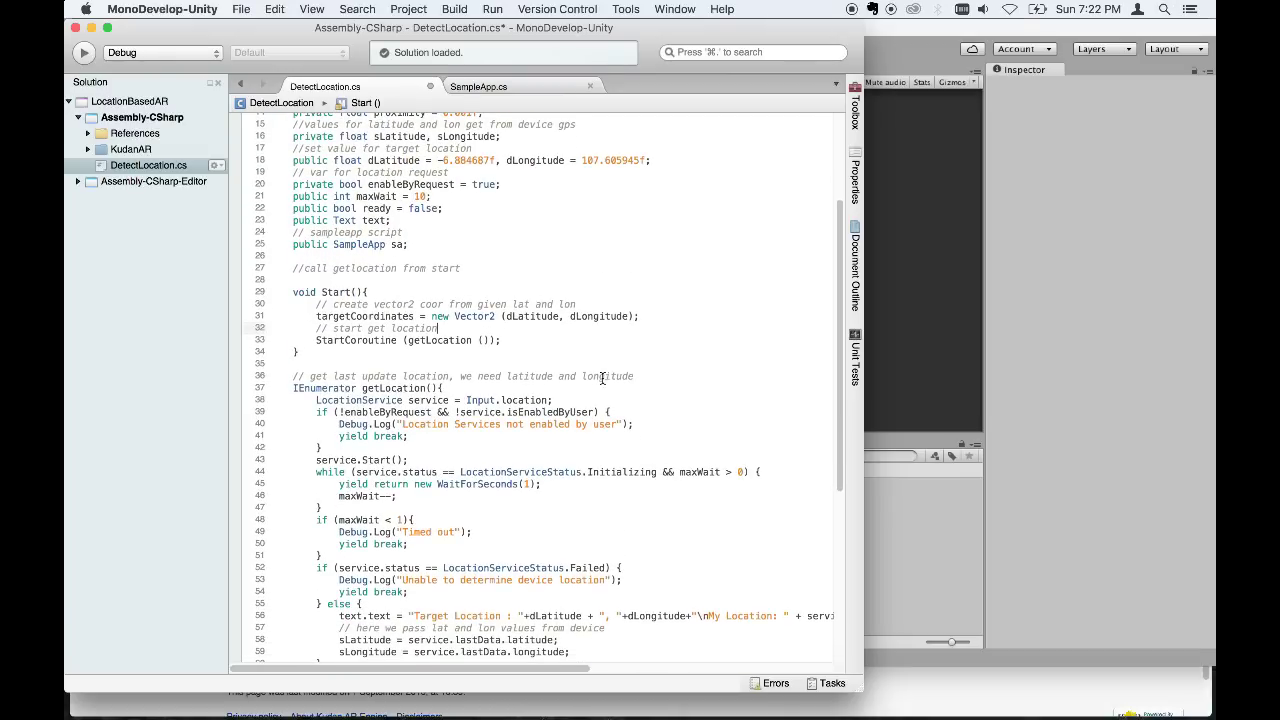
scroll(602, 378, "down", 5)
scroll(520, 440, "down", 1)
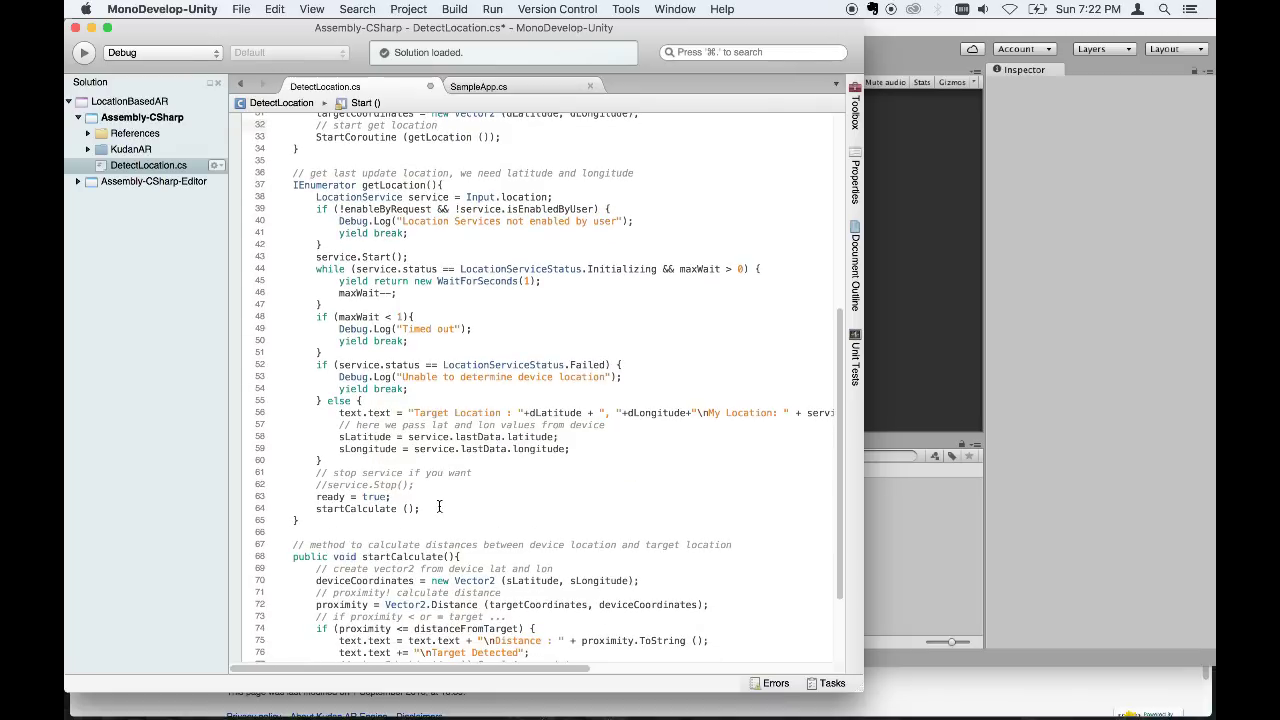
left_click(395, 496)
scroll(395, 496, "down", 1)
scroll(395, 496, "down", 2)
scroll(395, 496, "down", 1)
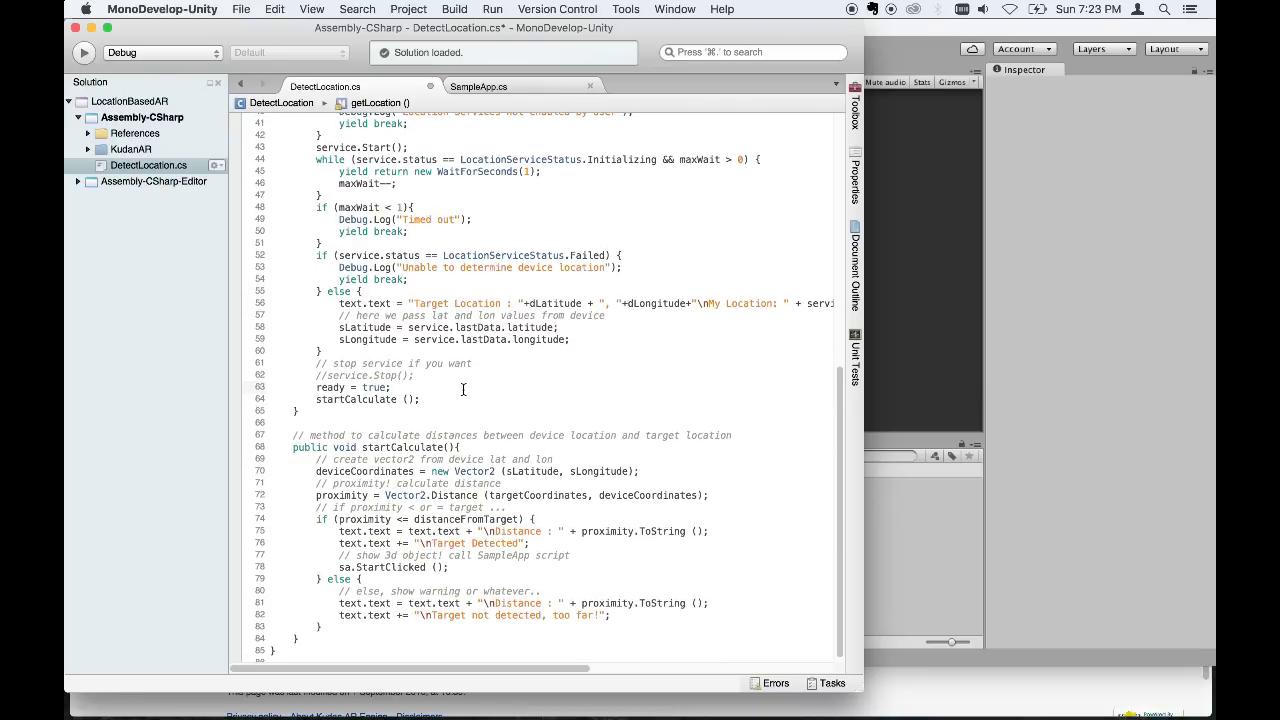
scroll(463, 390, "down", 1)
Return to the Start method and save DetectLocation.cs.
scroll(463, 390, "up", 1)
scroll(463, 390, "up", 2)
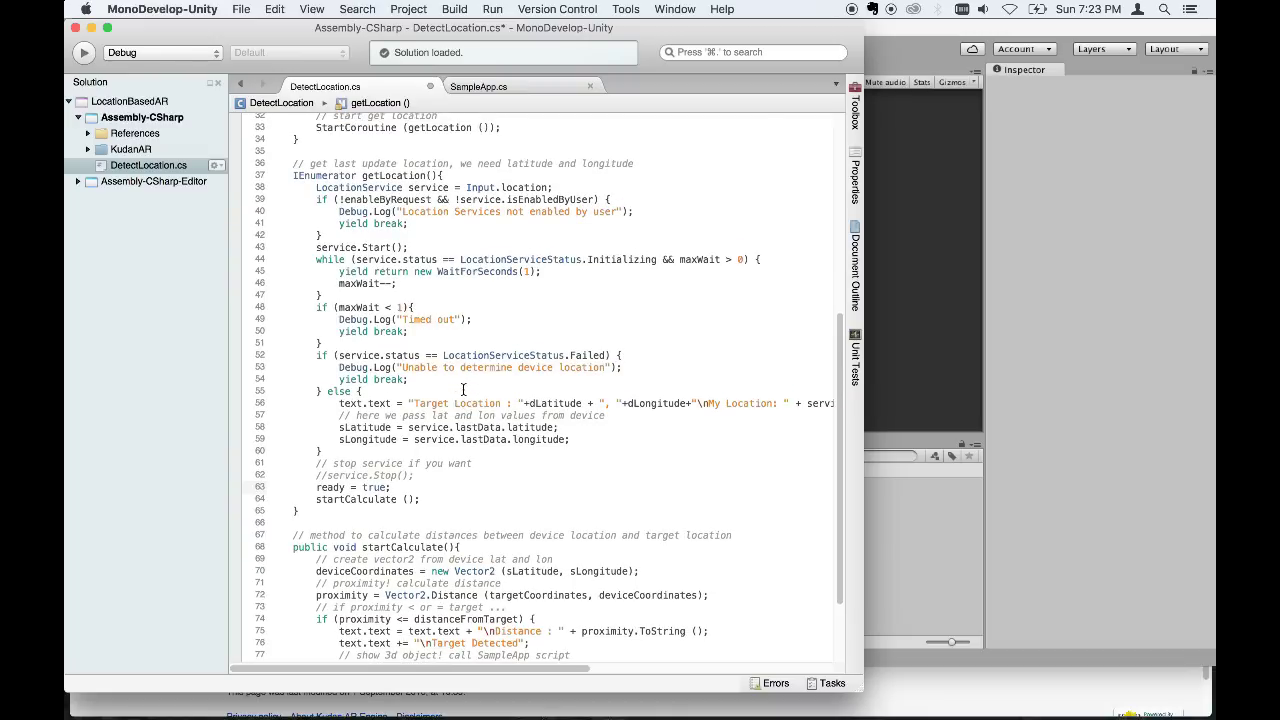
scroll(463, 390, "up", 2)
scroll(463, 390, "up", 3)
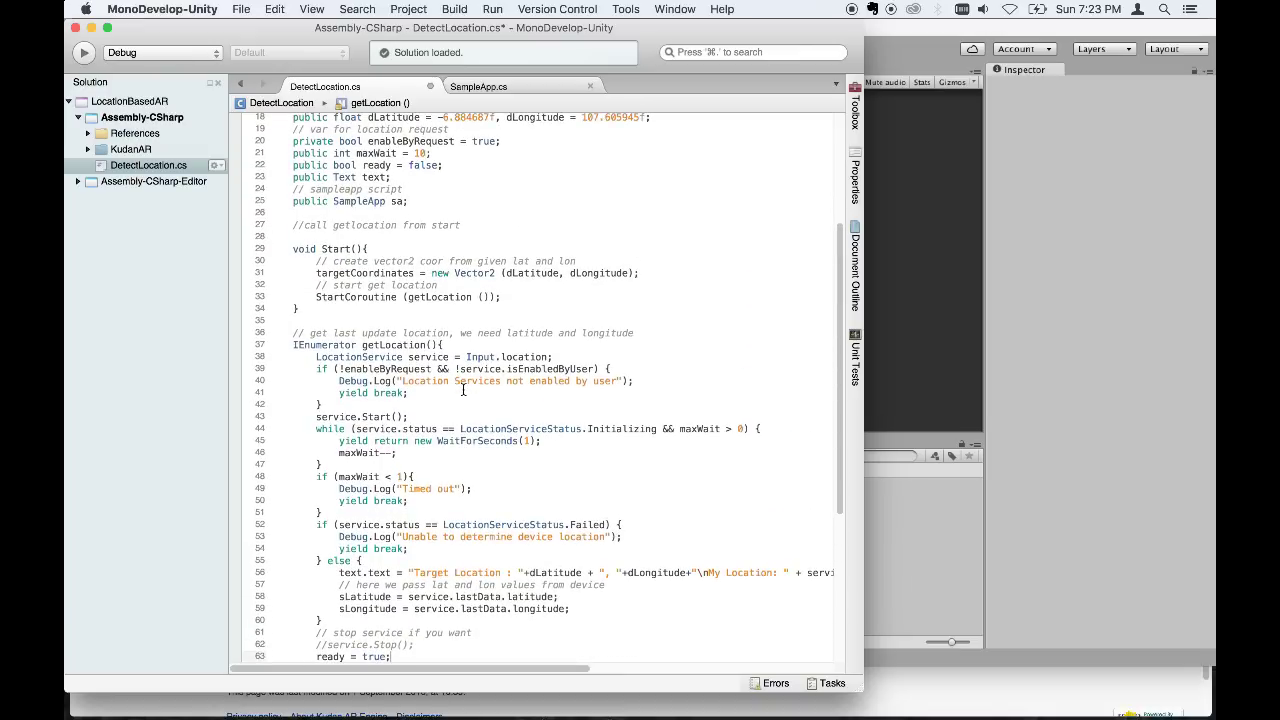
scroll(463, 390, "up", 2)
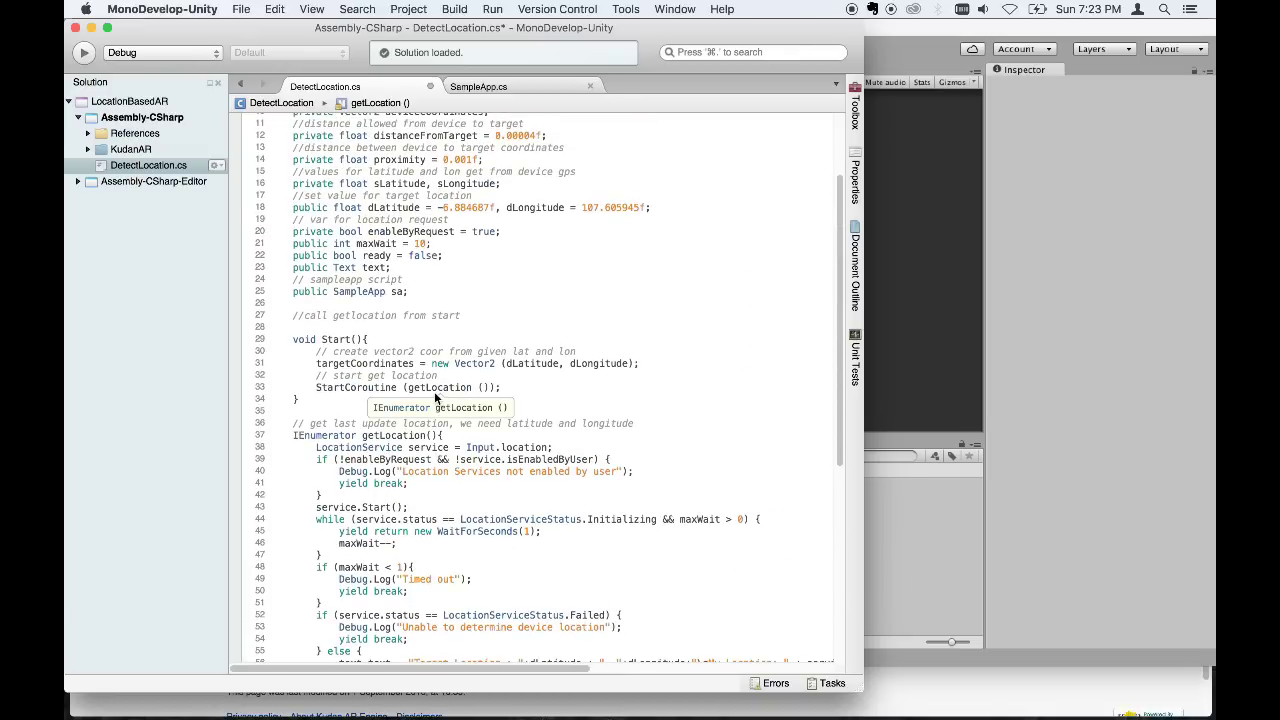
left_click(366, 397)
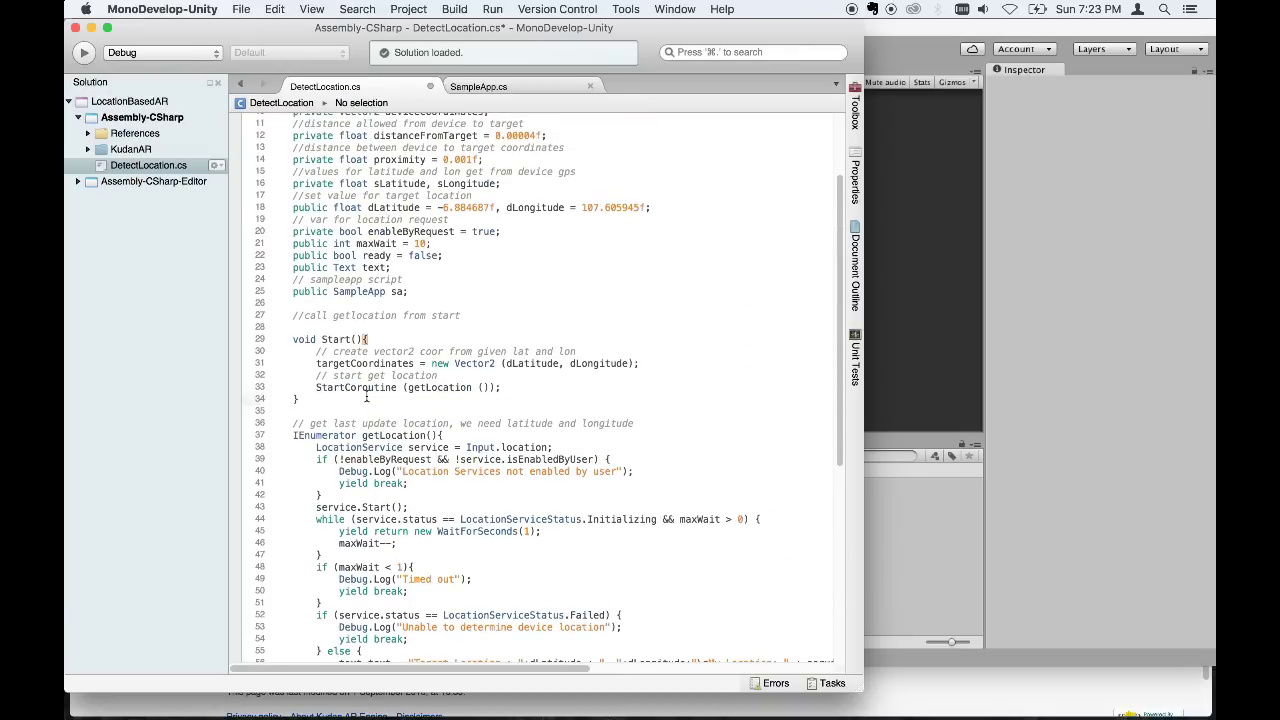
key("super+s")
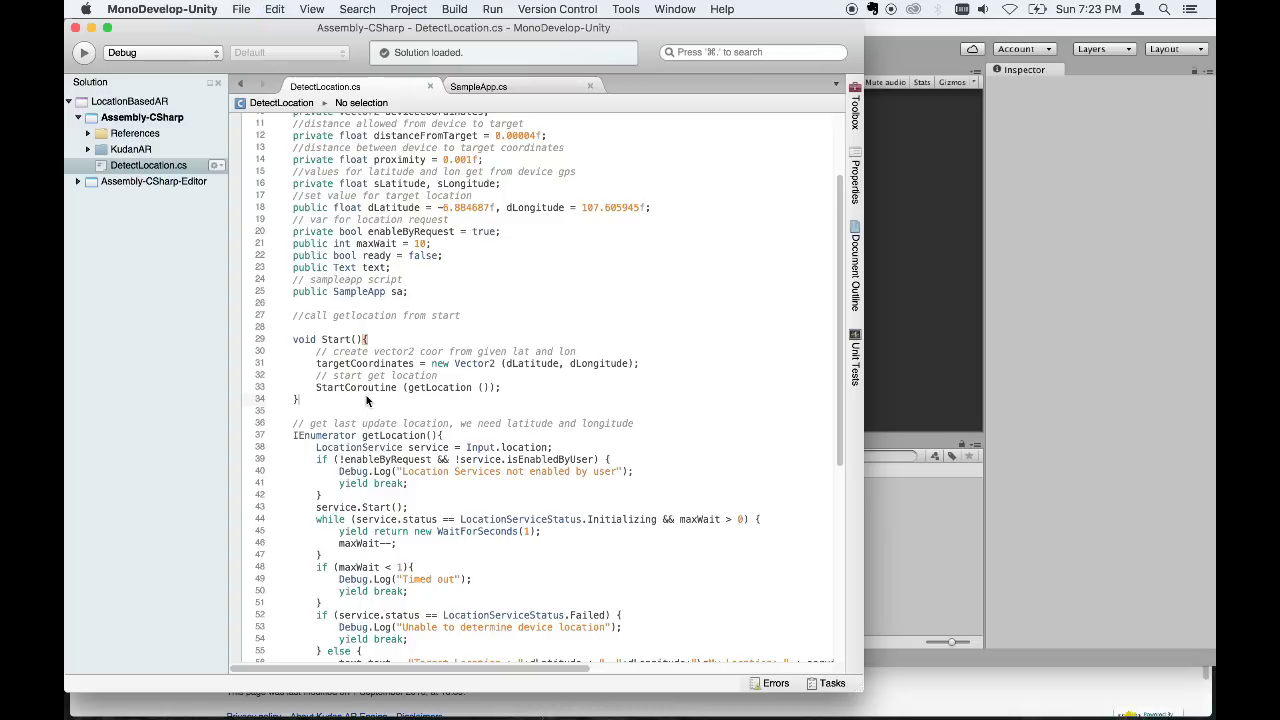
left_click(242, 12)
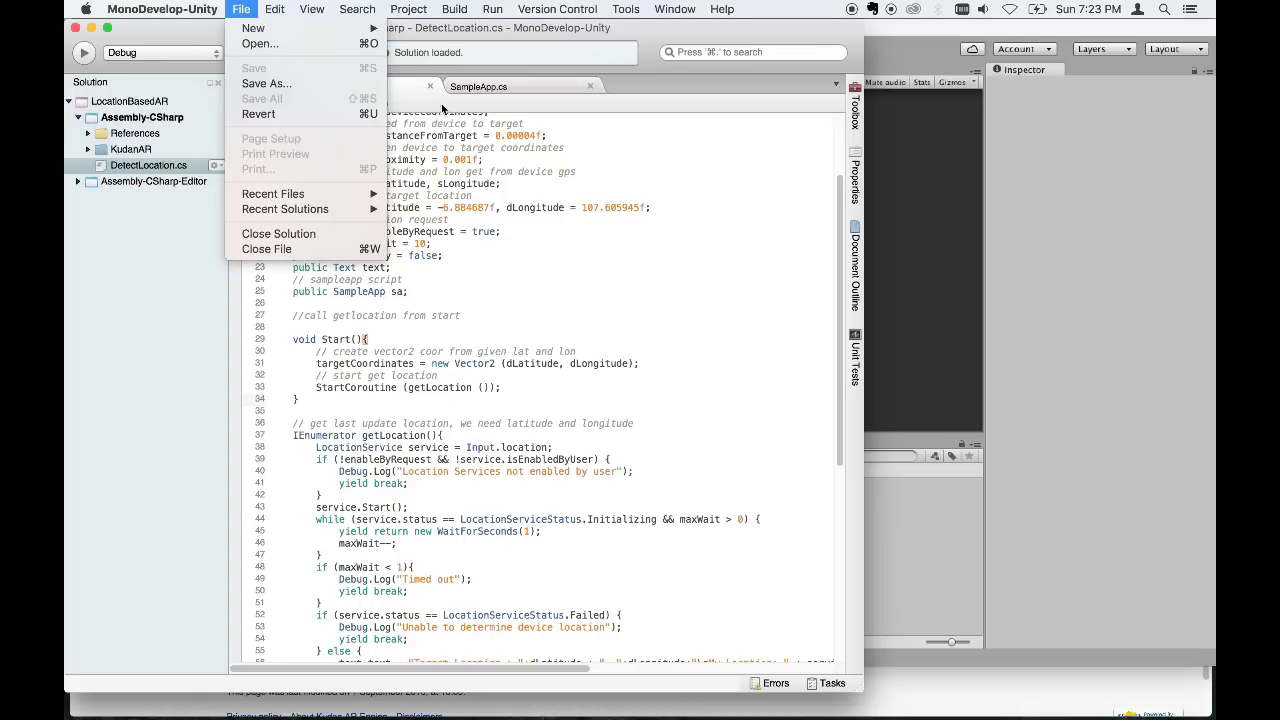
In Unity's Build Settings, add the open KudanSample scene to the Android scene list.
left_click(908, 60)
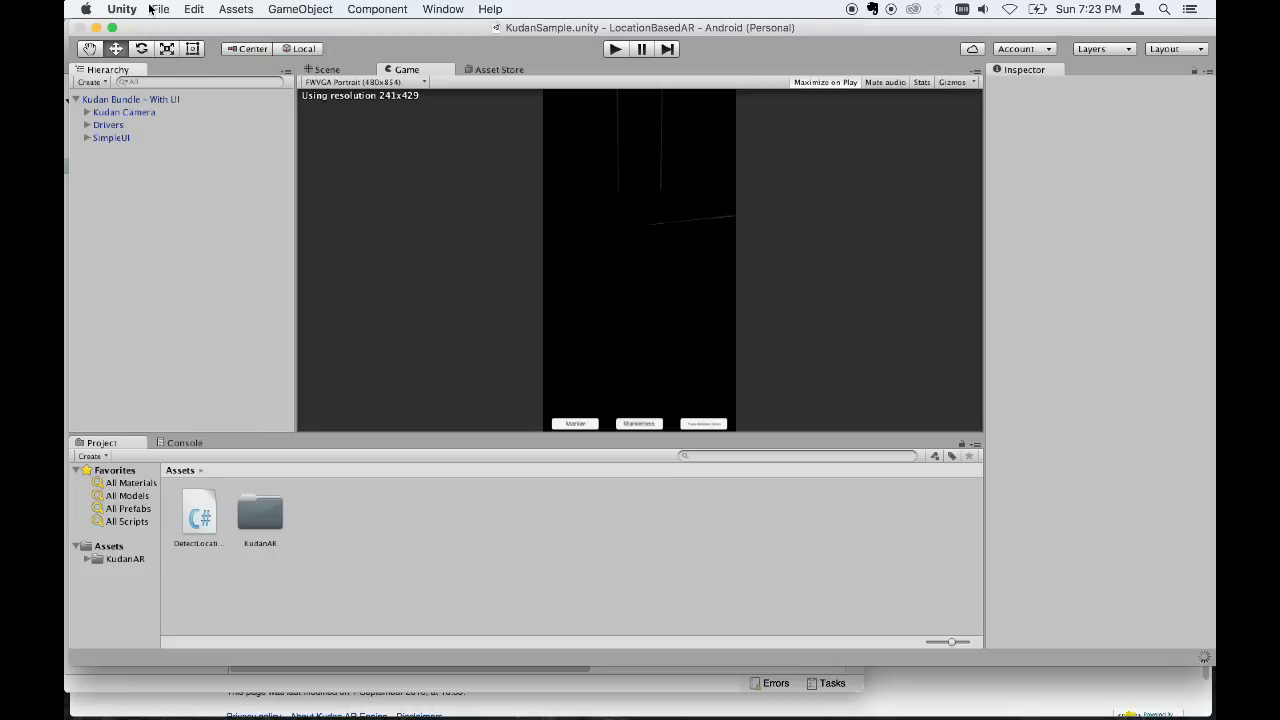
left_click(160, 9)
left_click(210, 163)
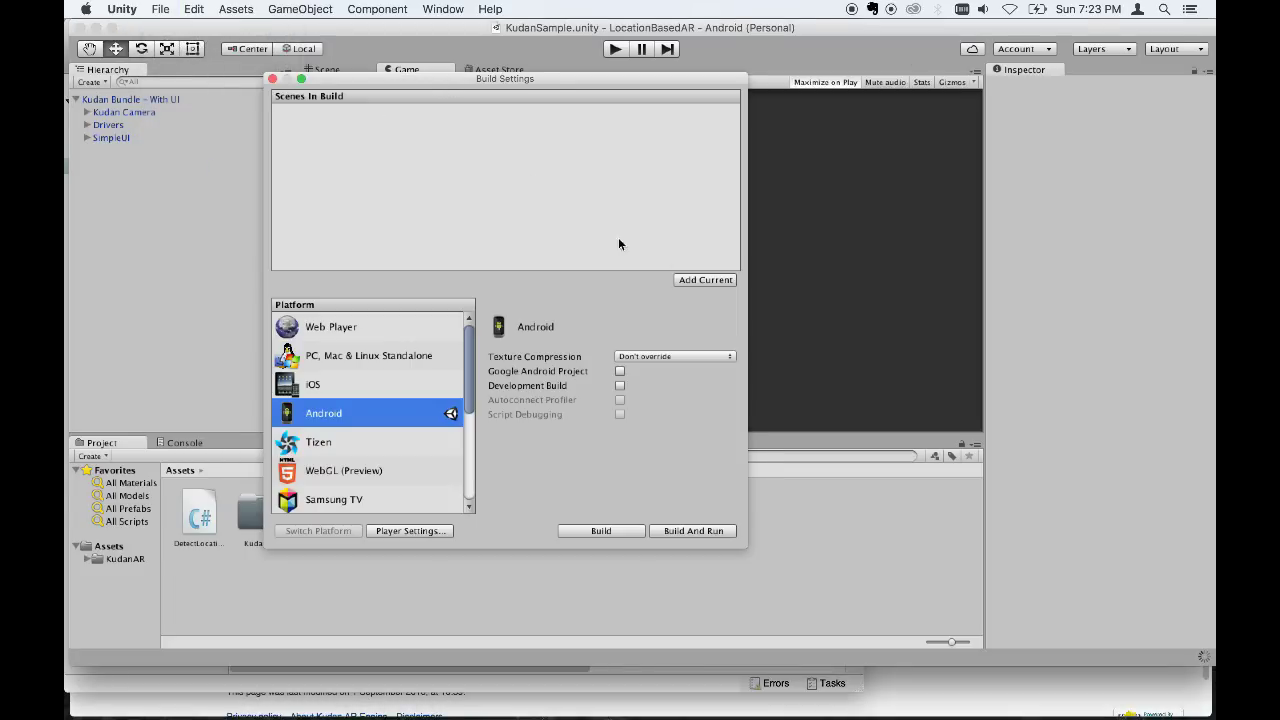
left_click(694, 280)
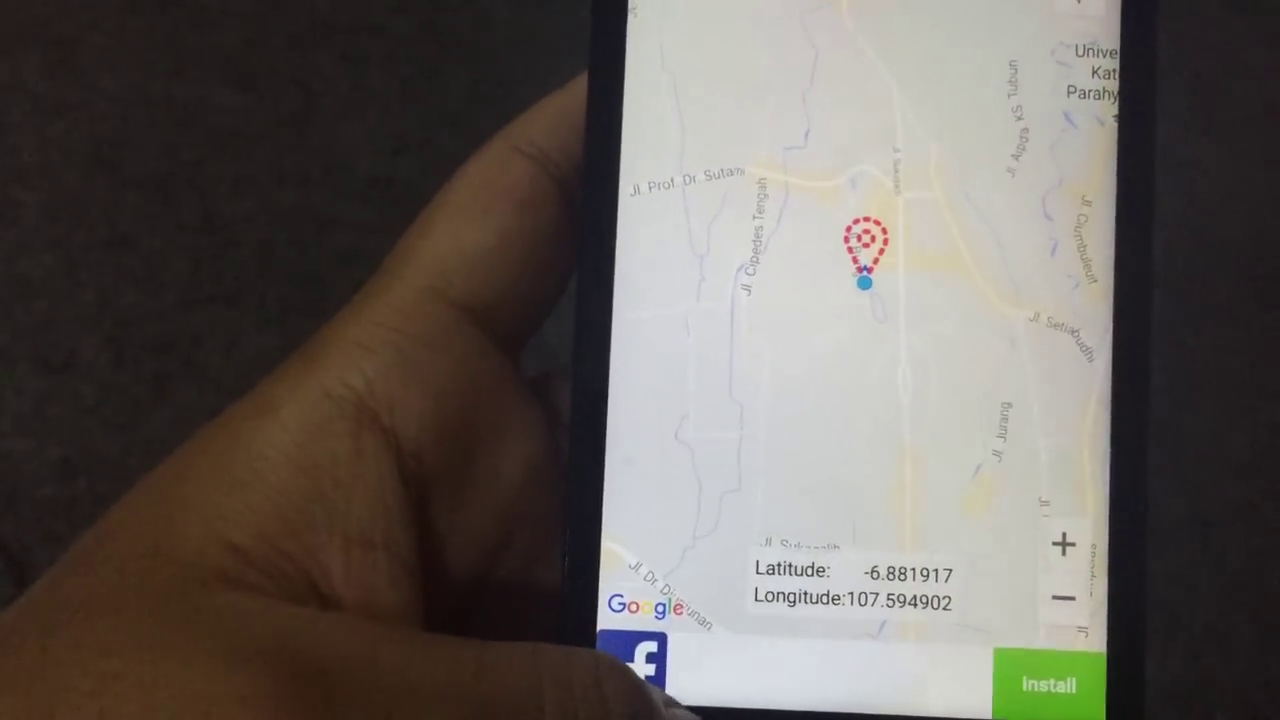
From the phone's home screen, find the newly built Unity app in the app drawer and launch it.
key("super")
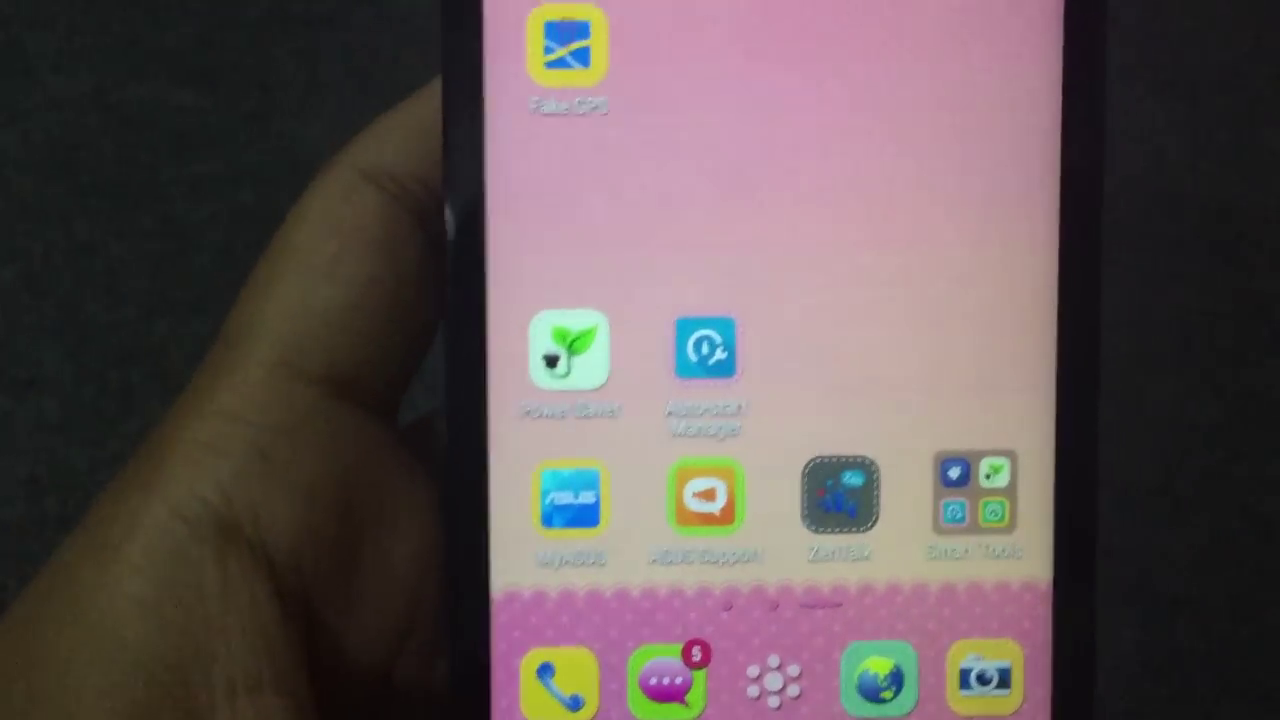
left_click(773, 680)
scroll(750, 360, "down", 5)
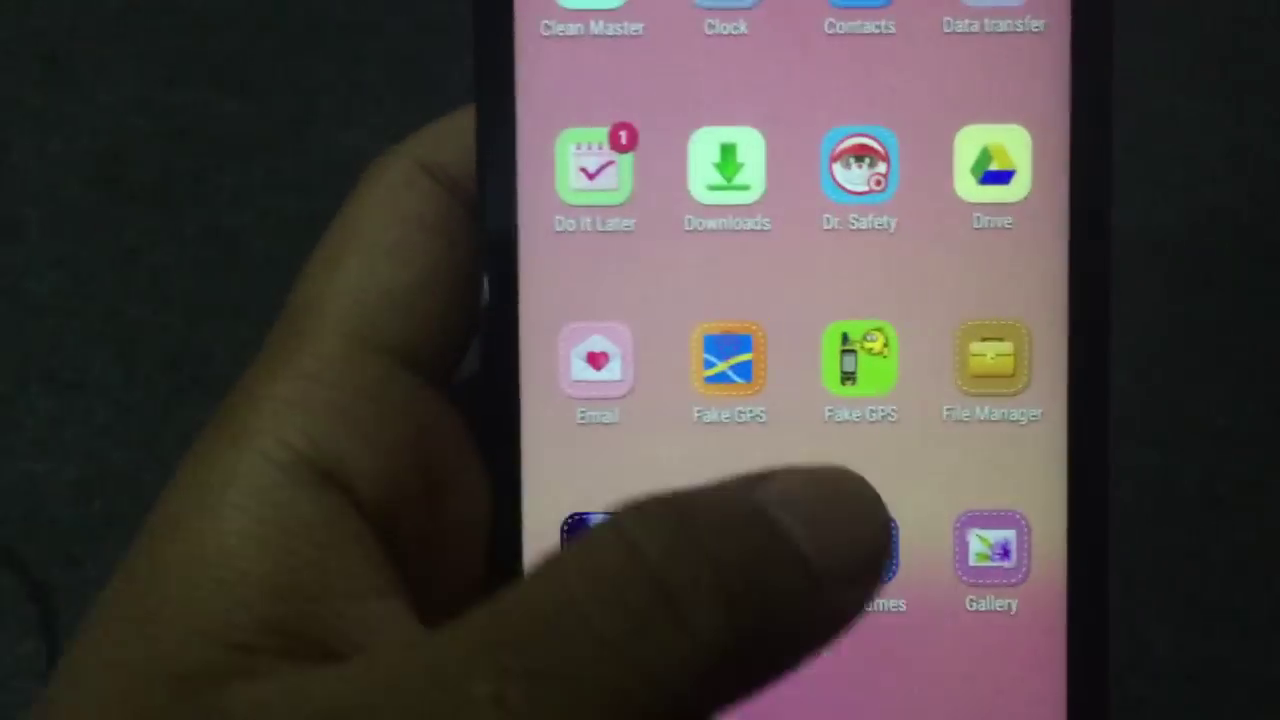
scroll(750, 360, "down", 5)
scroll(750, 360, "down", 5)
left_click(865, 160)
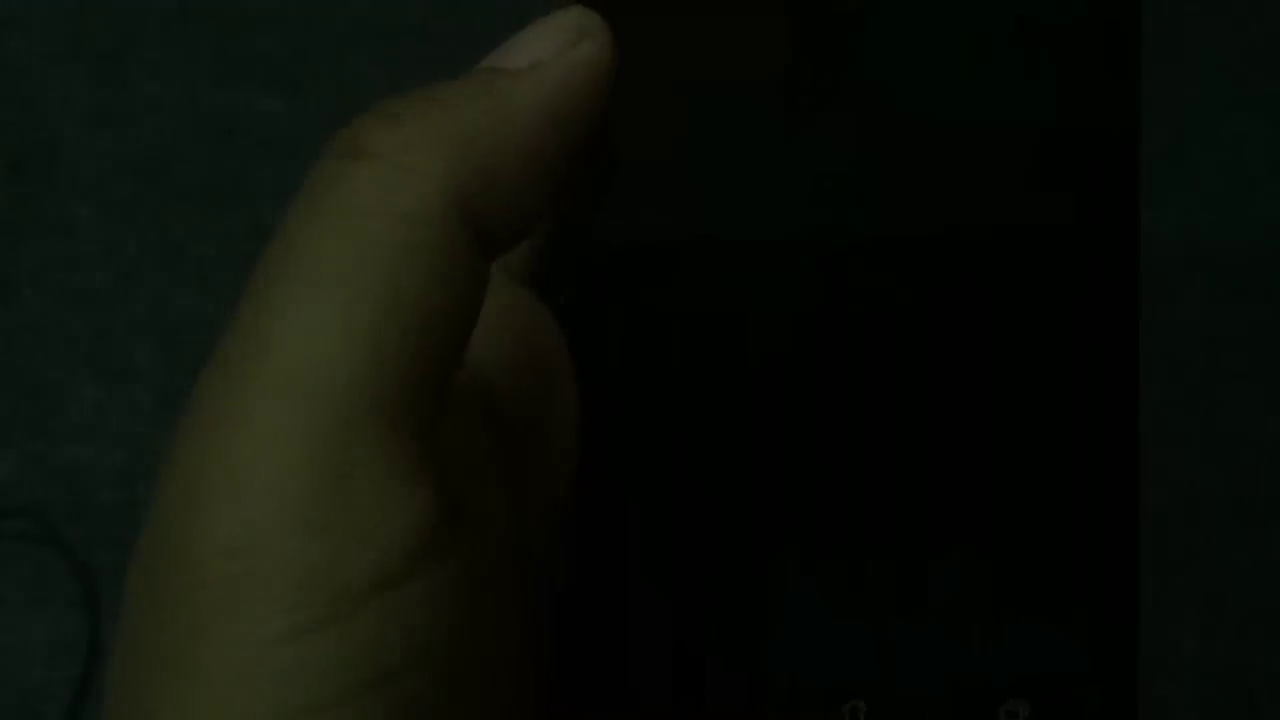